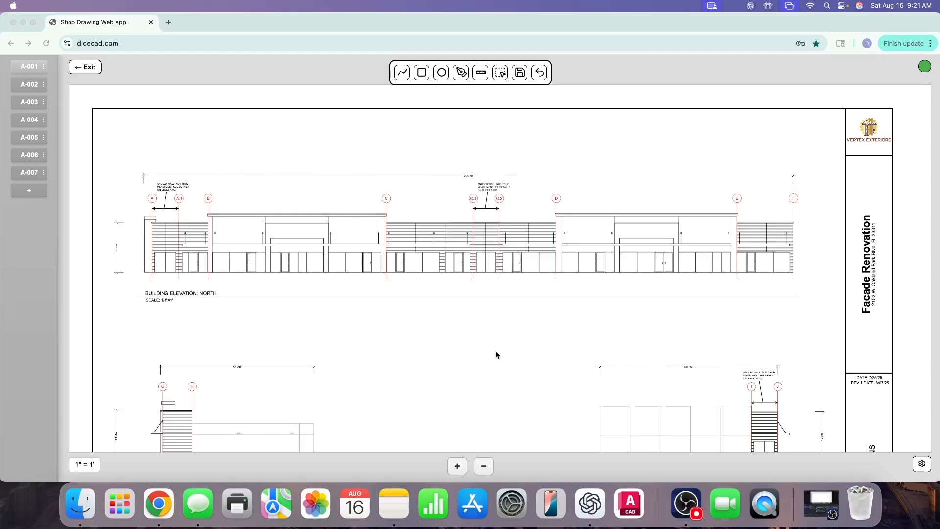
# Examine the building elevations on sheet A-001 and the angled wall elevations on sheet A-007
pyautogui.scroll(-3, 500, 347)
pyautogui.scroll(1, 503, 341)
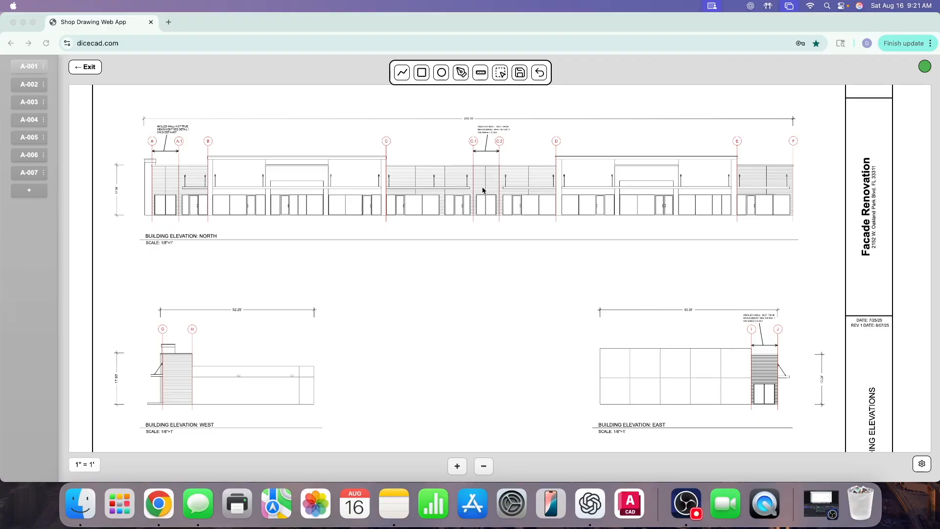
pyautogui.click(39, 177)
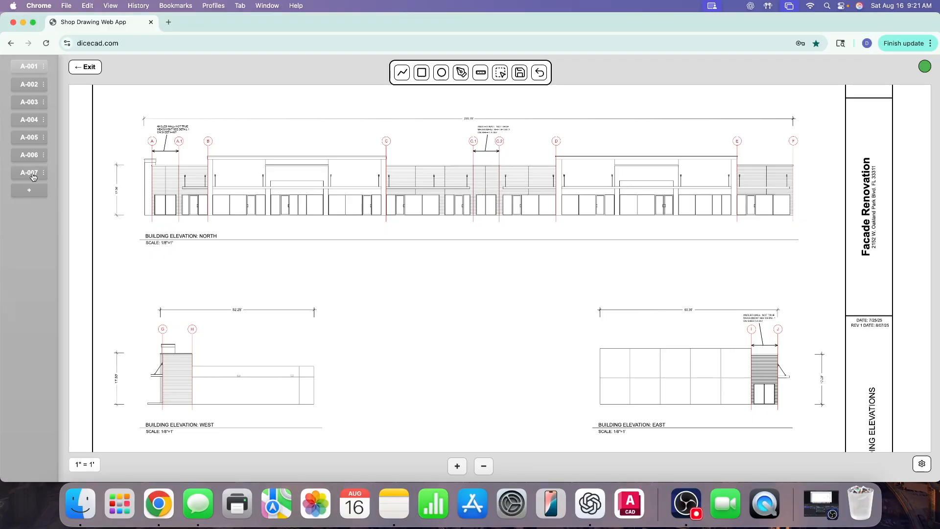
pyautogui.click(30, 177)
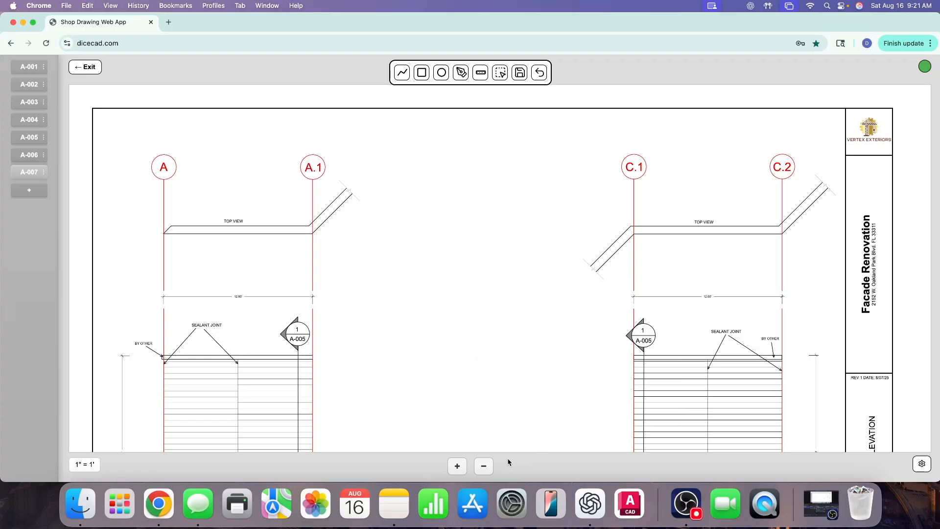
pyautogui.scroll(-5, 498, 377)
pyautogui.scroll(4, 608, 262)
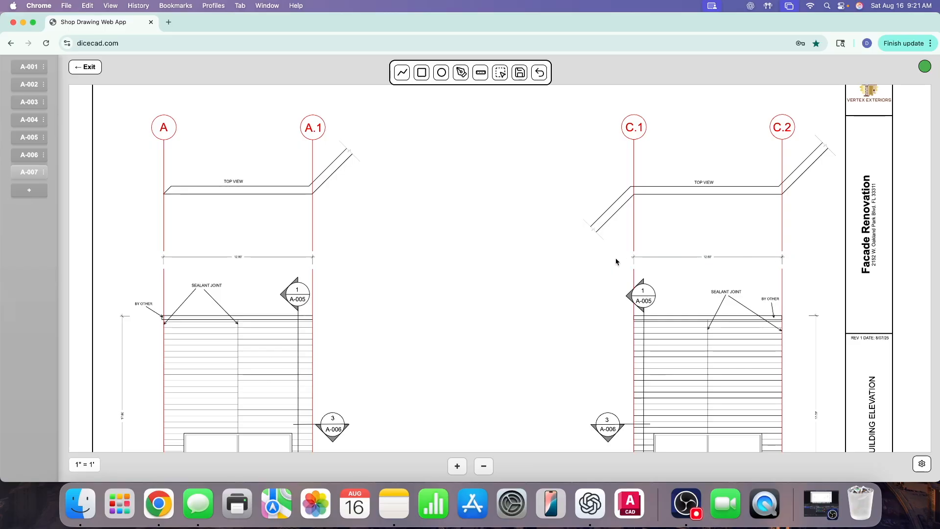
# Compare the wall details on sheet A-006 with the referenced wall elevations on sheet A-007
pyautogui.click(27, 155)
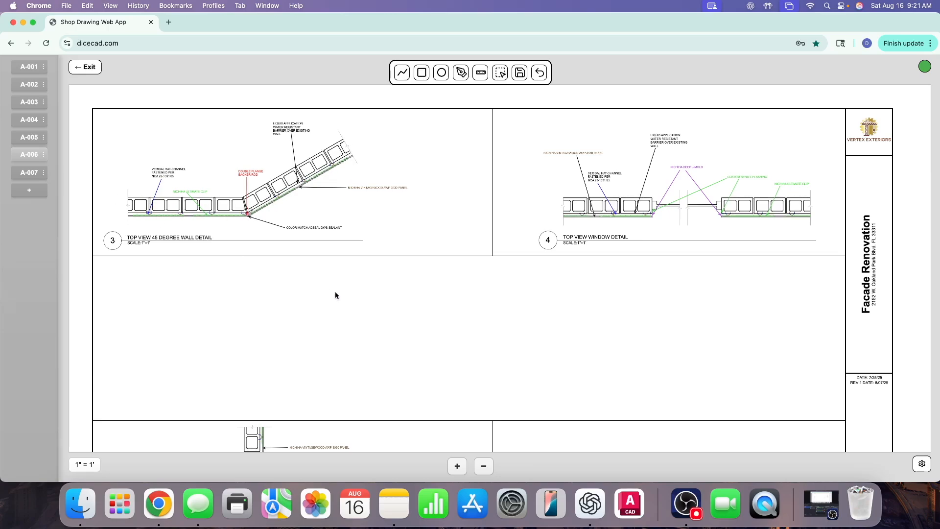
pyautogui.scroll(-5, 419, 269)
pyautogui.scroll(5, 418, 269)
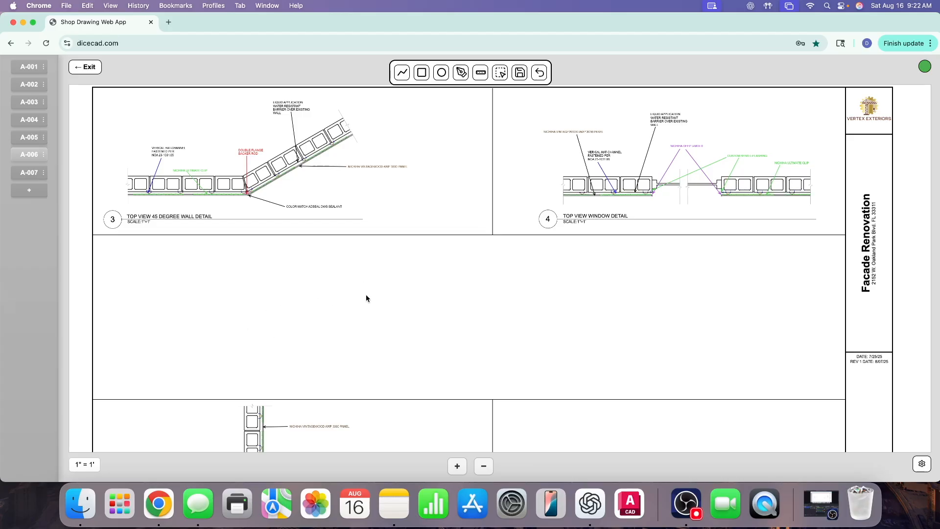
pyautogui.click(25, 173)
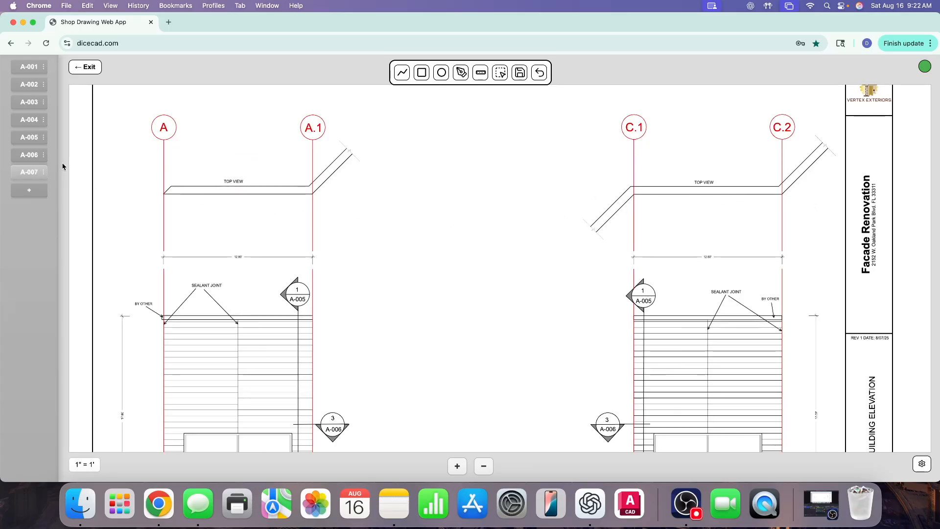
pyautogui.click(20, 157)
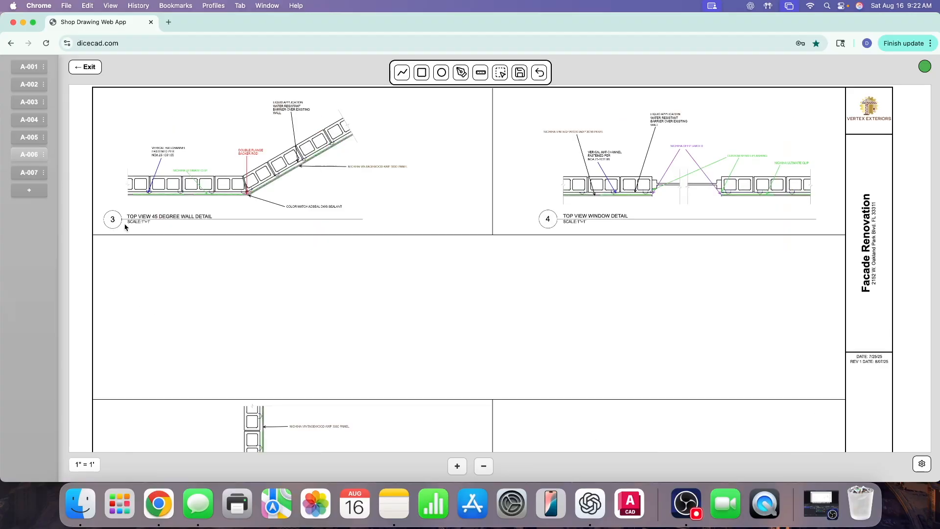
pyautogui.scroll(-4, 635, 348)
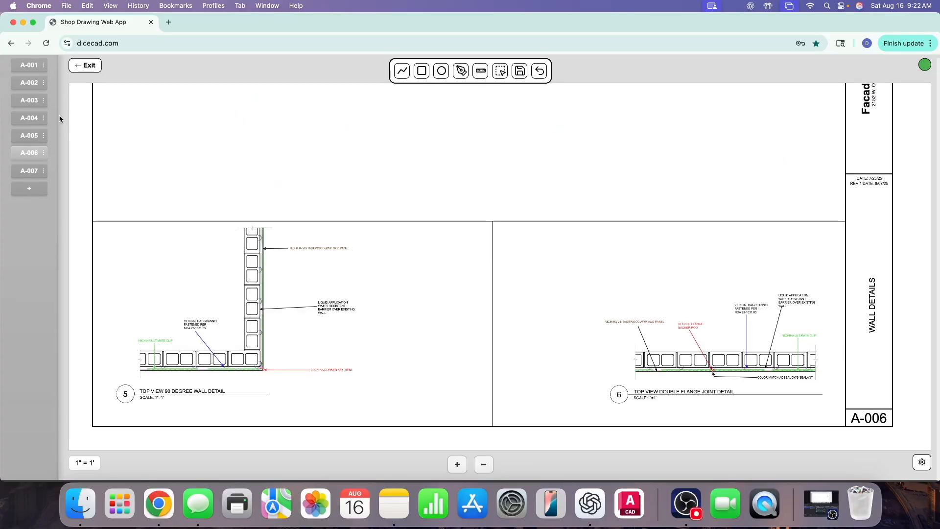
pyautogui.click(27, 172)
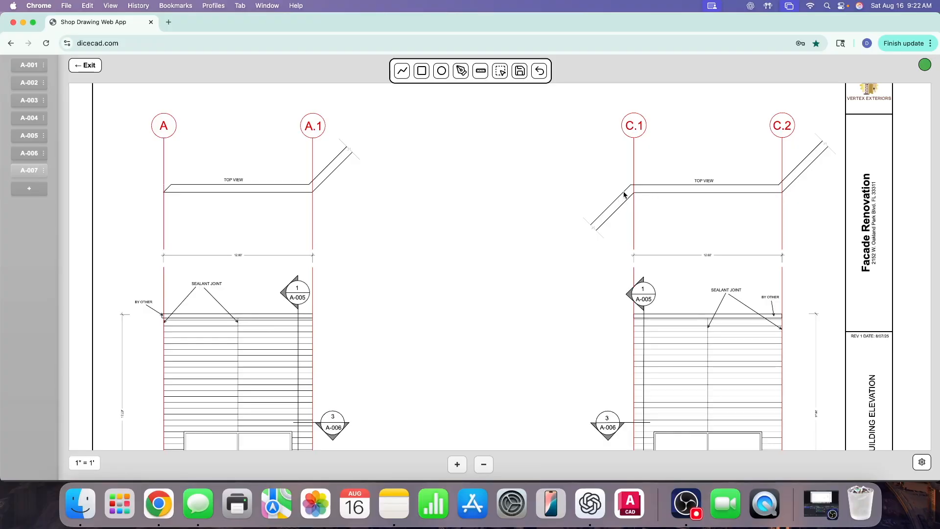
pyautogui.scroll(2, 453, 179)
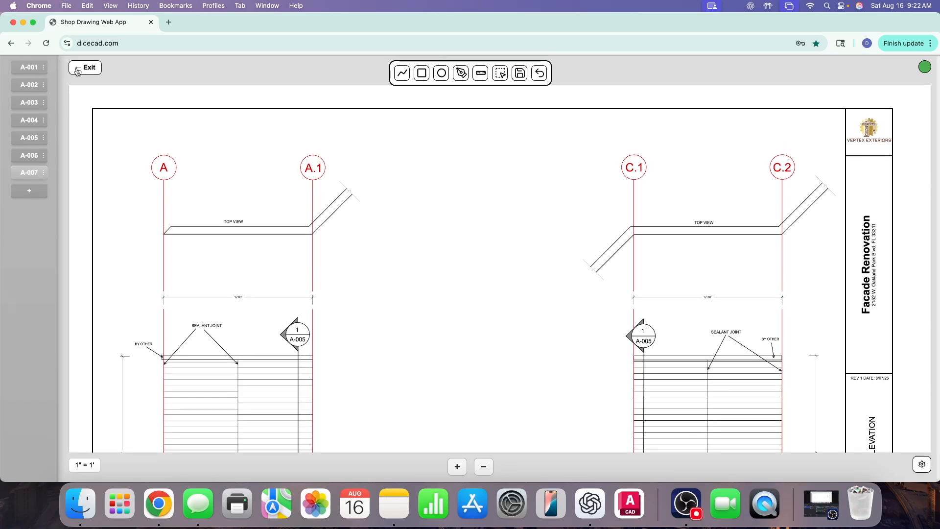
# Leave the current project and open the exfs project's blank sheet G-001
pyautogui.click(82, 66)
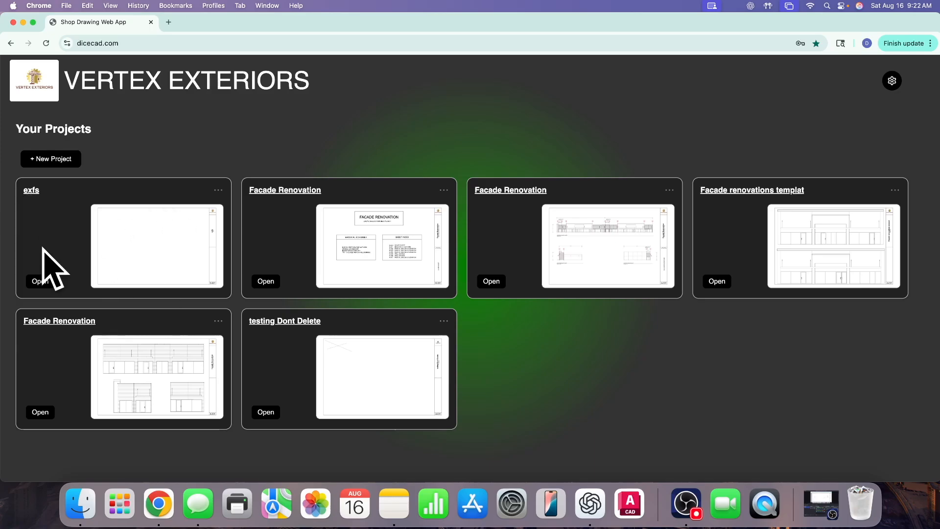
pyautogui.click(40, 281)
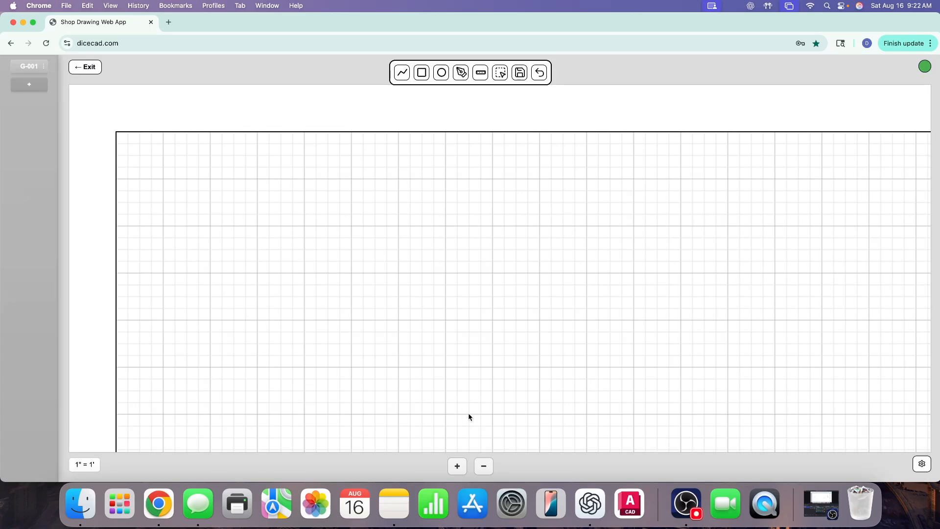
pyautogui.scroll(-5, 529, 369)
pyautogui.click(486, 468)
pyautogui.click(486, 468)
pyautogui.click(485, 468)
pyautogui.click(485, 468)
pyautogui.click(486, 468)
pyautogui.click(486, 468)
pyautogui.click(486, 468)
pyautogui.scroll(-4, 572, 367)
pyautogui.scroll(5, 567, 364)
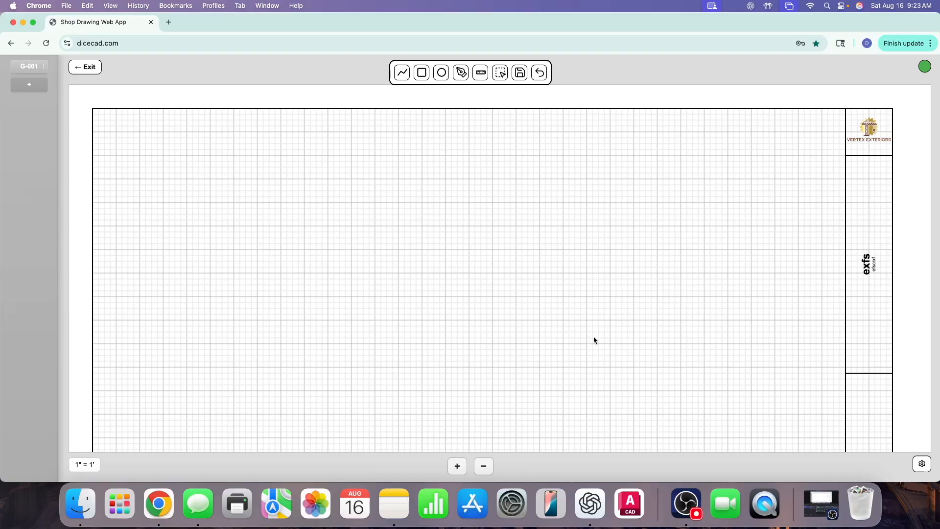
# Turn off Object Snap and the grid display for the sheet
pyautogui.click(922, 463)
pyautogui.click(831, 234)
pyautogui.click(824, 211)
# Insert the 45-degree Nichiha wall detail from the saved templates and place it on the upper part of the sheet
pyautogui.click(848, 296)
pyautogui.scroll(-4, 523, 358)
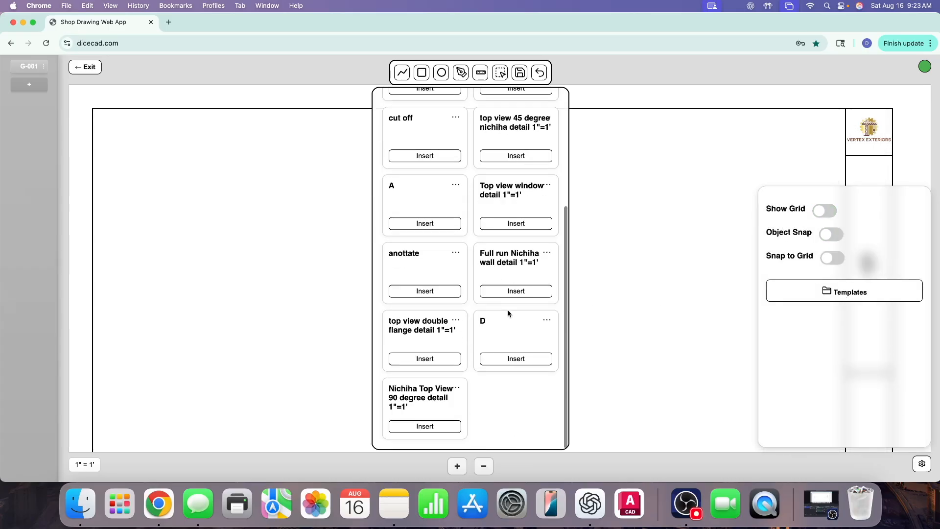
pyautogui.scroll(4, 514, 274)
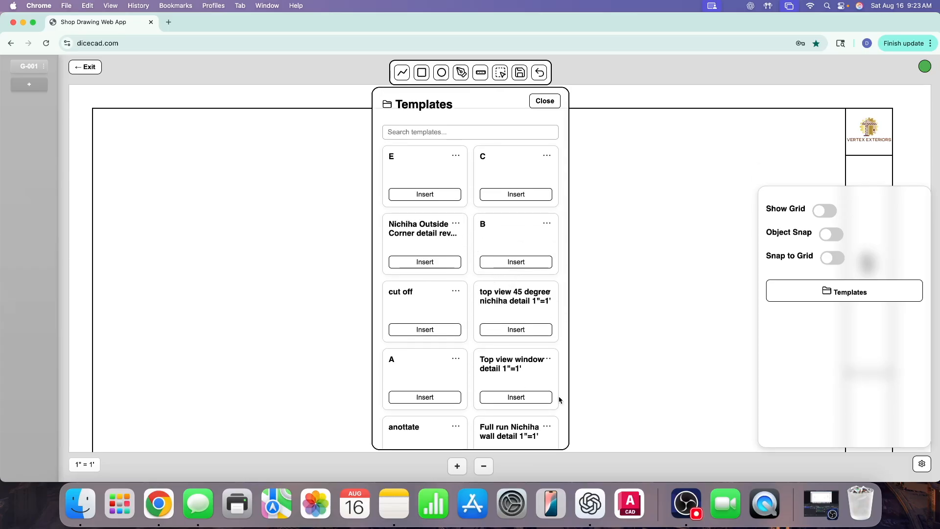
pyautogui.click(403, 73)
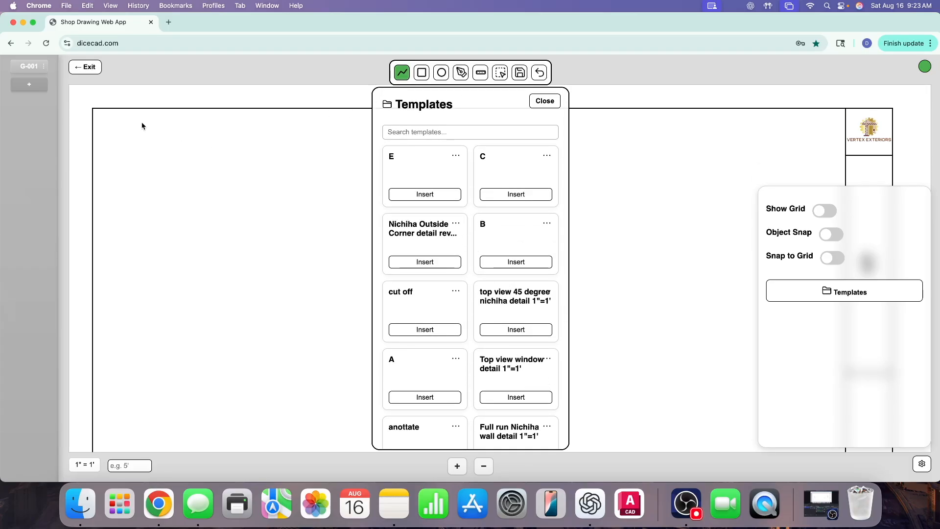
pyautogui.click(425, 263)
pyautogui.moveTo(381, 263); pyautogui.dragTo(477, 268)
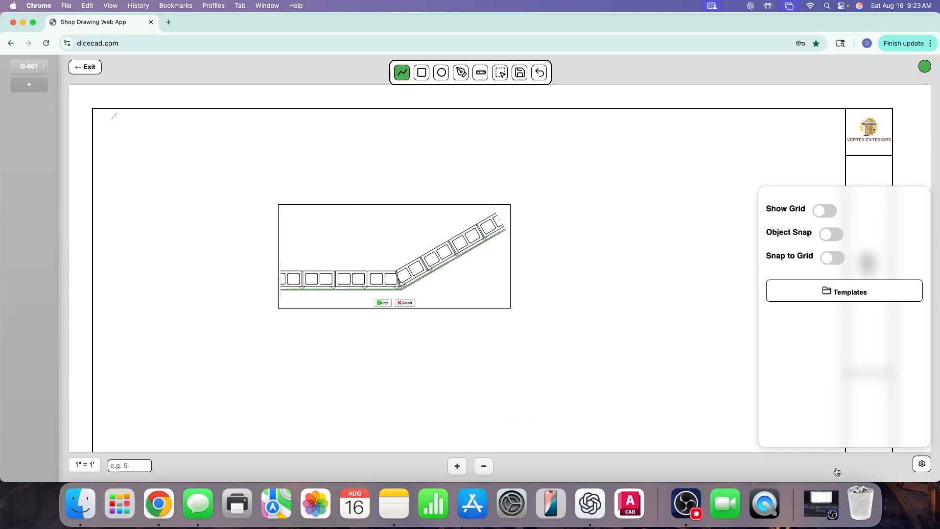
pyautogui.click(922, 465)
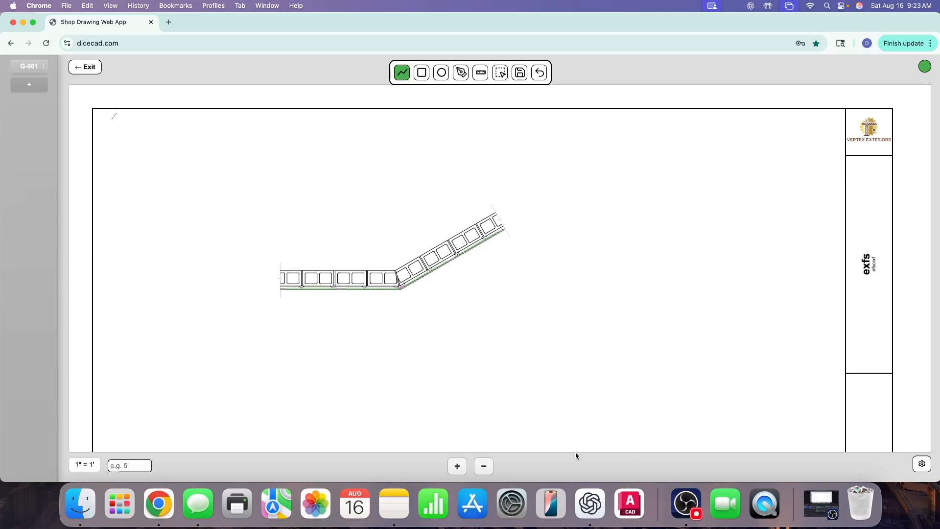
# Pull the break line pieces away from the open end of the horizontal wall and delete them
pyautogui.click(457, 465)
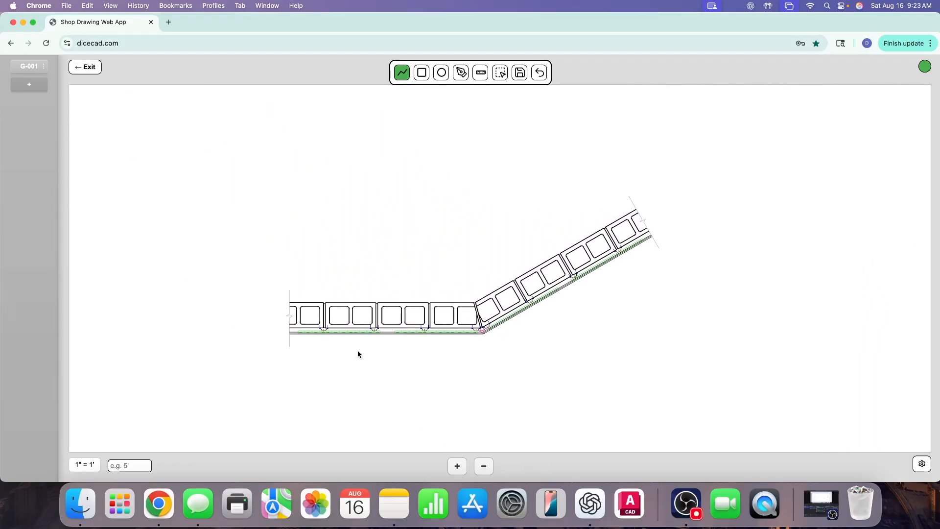
pyautogui.click(457, 465)
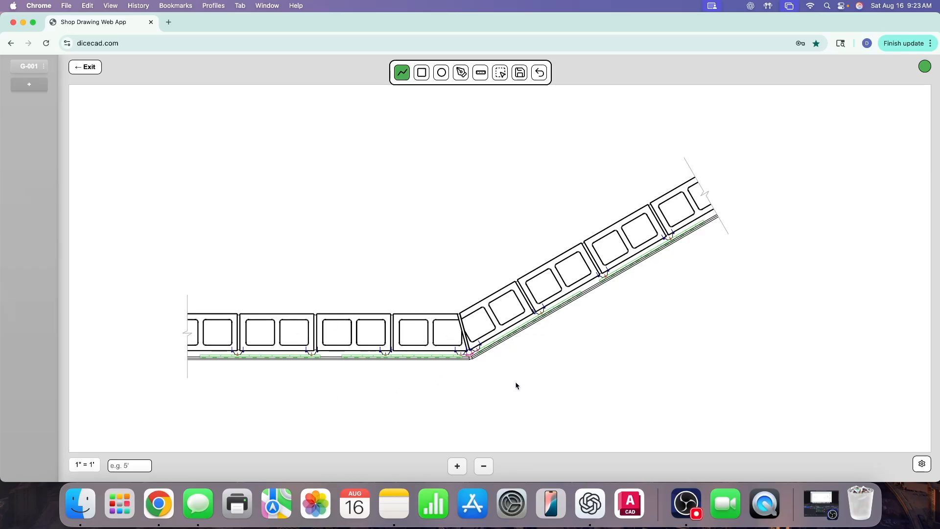
pyautogui.scroll(-4, 440, 335)
pyautogui.hscroll(-3, 440, 335)
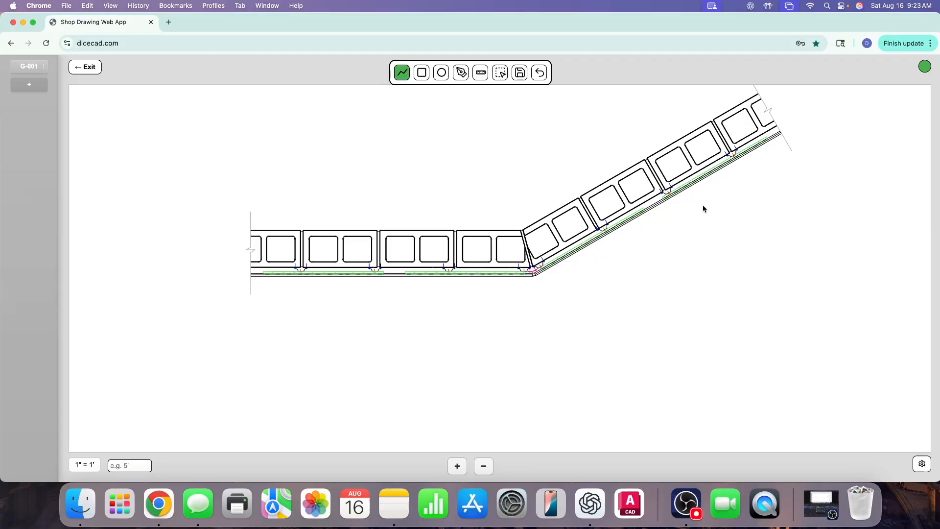
pyautogui.click(255, 255)
pyautogui.click(255, 260)
pyautogui.click(457, 466)
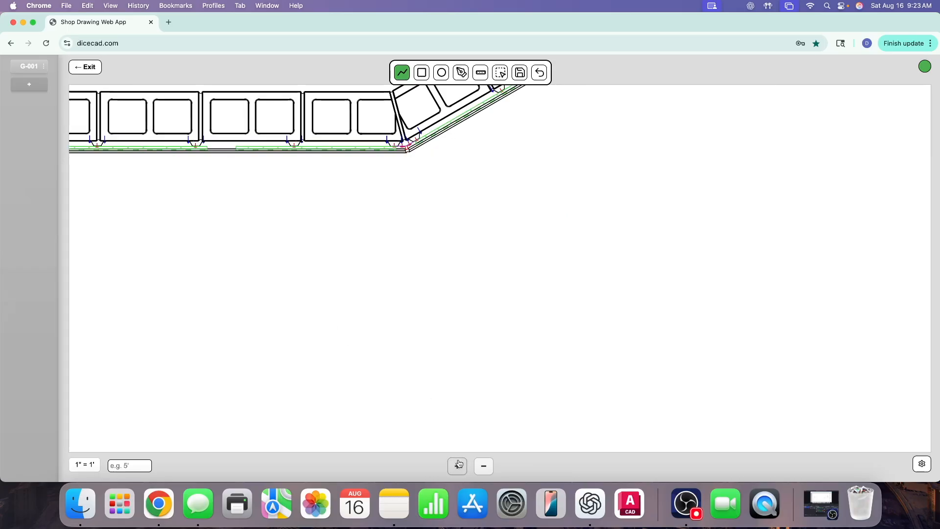
pyautogui.scroll(4, 344, 325)
pyautogui.hscroll(-7, 345, 322)
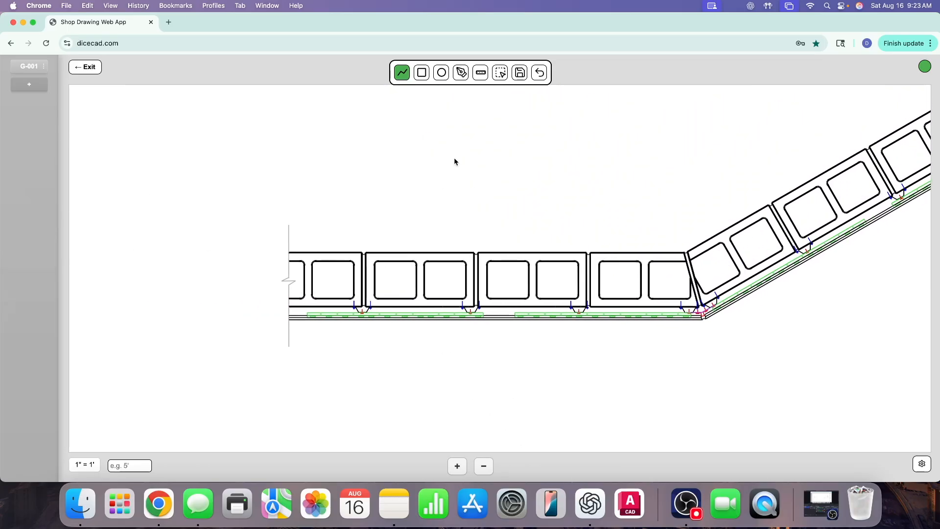
pyautogui.click(500, 73)
pyautogui.moveTo(288, 287); pyautogui.dragTo(212, 282)
pyautogui.moveTo(262, 237); pyautogui.dragTo(214, 205)
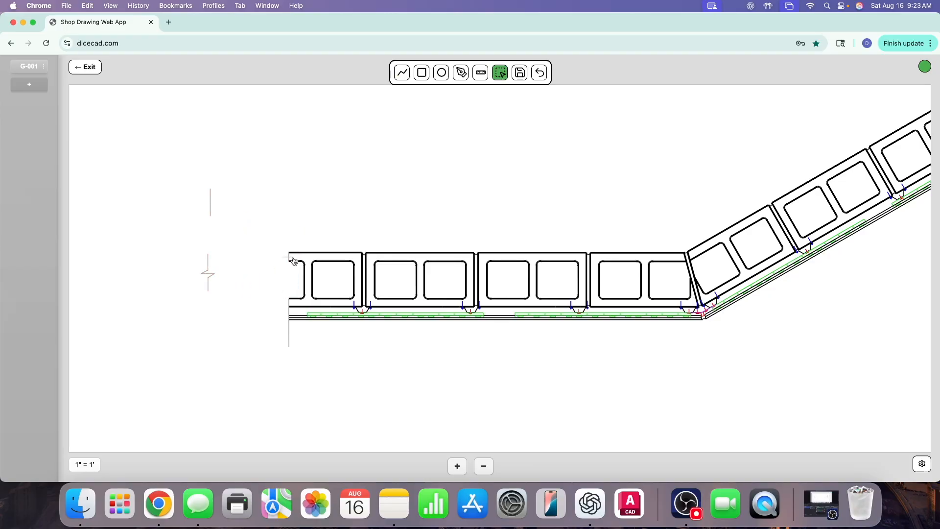
pyautogui.moveTo(230, 241); pyautogui.dragTo(254, 256)
pyautogui.moveTo(179, 237); pyautogui.dragTo(193, 235)
pyautogui.moveTo(284, 312)
pyautogui.mouseDown()
pyautogui.moveTo(297, 310)
pyautogui.moveTo(270, 315)
pyautogui.moveTo(292, 348)
pyautogui.moveTo(212, 375)
pyautogui.mouseUp()
pyautogui.moveTo(159, 177); pyautogui.dragTo(257, 395)
pyautogui.press('Delete')
# Select the panel, clip and hat channel assembly along the horizontal wall and move it down, clear of the blocks
pyautogui.hscroll(11, 352, 393)
pyautogui.hscroll(-2, 351, 393)
pyautogui.scroll(1, 352, 393)
pyautogui.hscroll(-7, 352, 395)
pyautogui.scroll(-3, 351, 394)
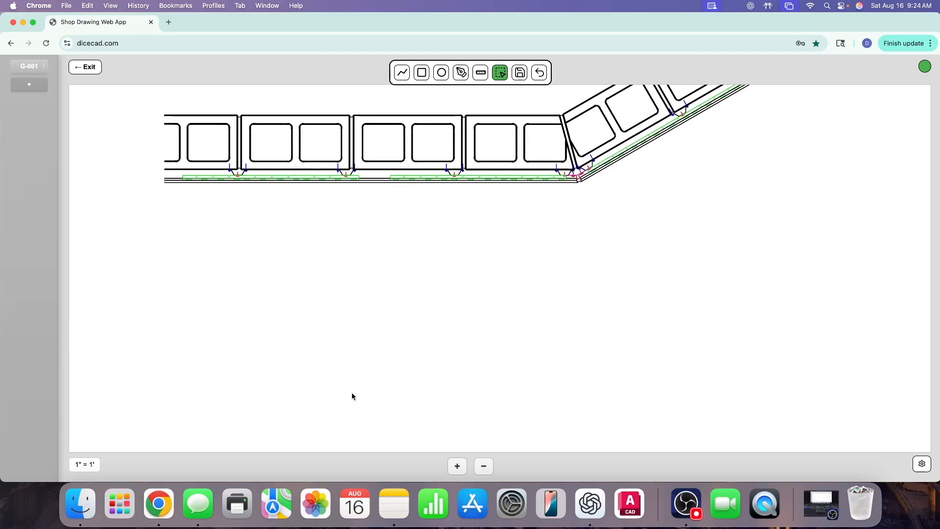
pyautogui.scroll(1, 351, 395)
pyautogui.click(457, 467)
pyautogui.click(456, 473)
pyautogui.click(456, 473)
pyautogui.scroll(2, 371, 383)
pyautogui.hscroll(-2, 371, 383)
pyautogui.hscroll(-2, 321, 356)
pyautogui.scroll(1, 321, 356)
pyautogui.moveTo(131, 238)
pyautogui.mouseDown()
pyautogui.moveTo(222, 265)
pyautogui.moveTo(705, 292)
pyautogui.mouseUp()
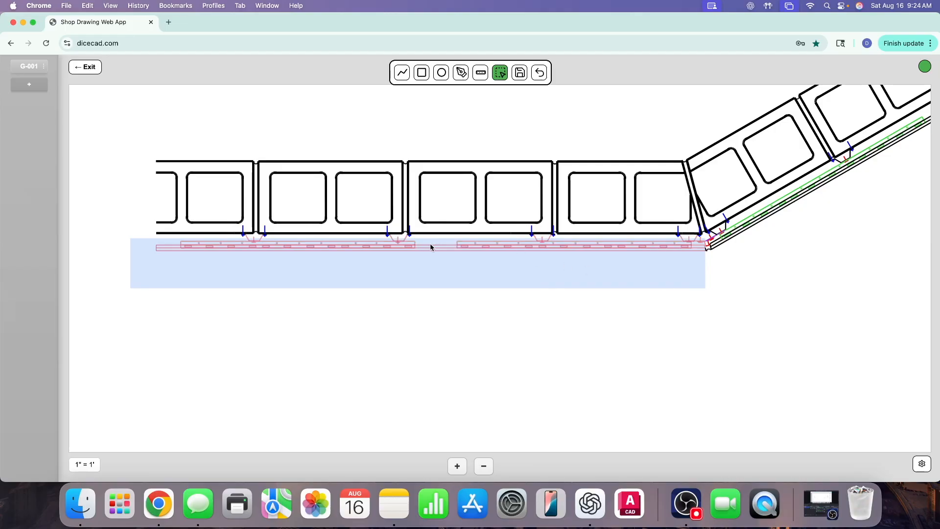
pyautogui.moveTo(430, 245); pyautogui.dragTo(432, 380)
pyautogui.click(431, 348)
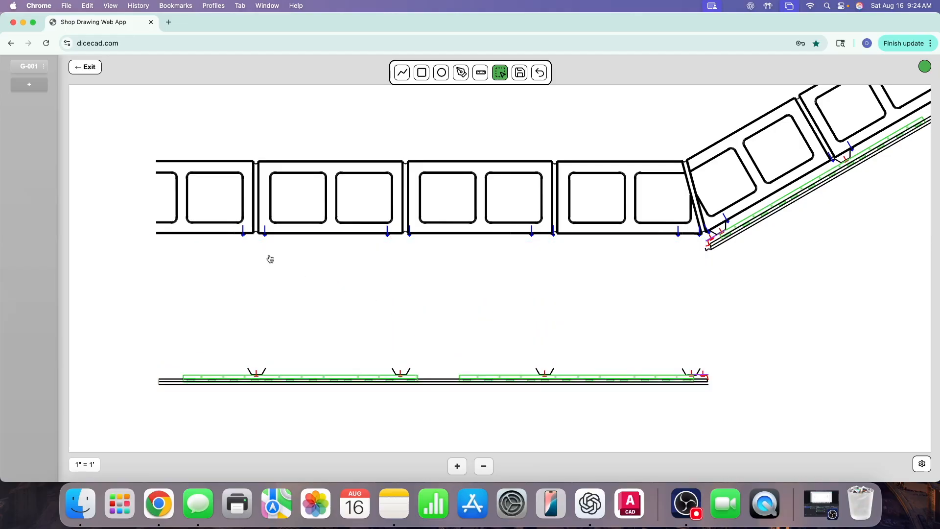
# Delete the three blue fasteners nearest the open end of the horizontal block wall
pyautogui.click(452, 465)
pyautogui.click(452, 466)
pyautogui.click(452, 465)
pyautogui.click(451, 466)
pyautogui.click(451, 466)
pyautogui.scroll(5, 266, 349)
pyautogui.hscroll(-6, 265, 349)
pyautogui.scroll(3, 262, 348)
pyautogui.hscroll(-8, 254, 341)
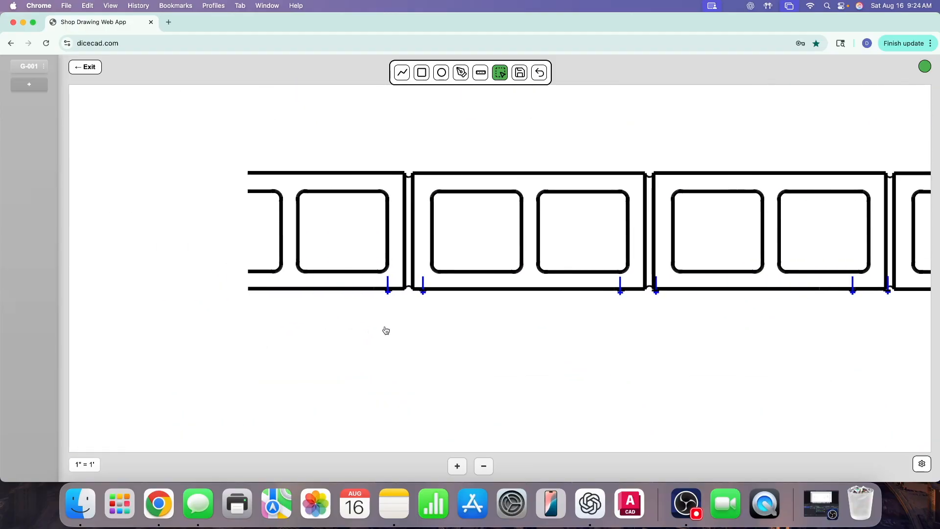
pyautogui.click(383, 293)
pyautogui.moveTo(387, 297); pyautogui.dragTo(221, 368)
pyautogui.moveTo(212, 338)
pyautogui.mouseDown()
pyautogui.moveTo(239, 384)
pyautogui.moveTo(113, 242)
pyautogui.mouseUp()
pyautogui.moveTo(450, 314)
pyautogui.mouseDown()
pyautogui.moveTo(420, 292)
pyautogui.moveTo(431, 288)
pyautogui.mouseUp()
pyautogui.press('Delete')
pyautogui.moveTo(631, 309)
pyautogui.mouseDown()
pyautogui.moveTo(615, 291)
pyautogui.moveTo(618, 348)
pyautogui.mouseUp()
pyautogui.press('Delete')
# Delete the three blue fasteners along the third block of the horizontal wall and its joint with the fourth
pyautogui.hscroll(3, 654, 326)
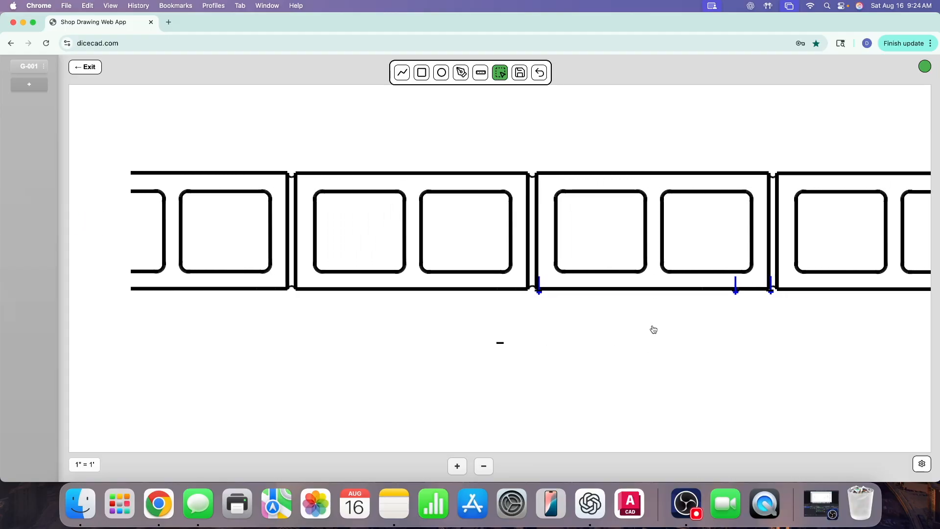
pyautogui.hscroll(2, 617, 329)
pyautogui.moveTo(468, 313); pyautogui.dragTo(440, 291)
pyautogui.click(474, 326)
pyautogui.moveTo(474, 327)
pyautogui.mouseDown()
pyautogui.moveTo(446, 300)
pyautogui.moveTo(452, 292)
pyautogui.mouseUp()
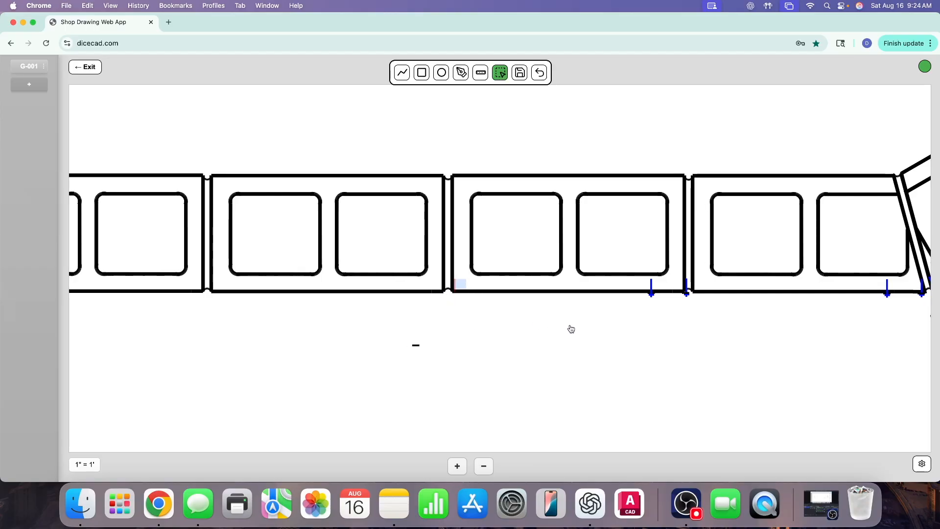
pyautogui.moveTo(666, 326); pyautogui.dragTo(638, 295)
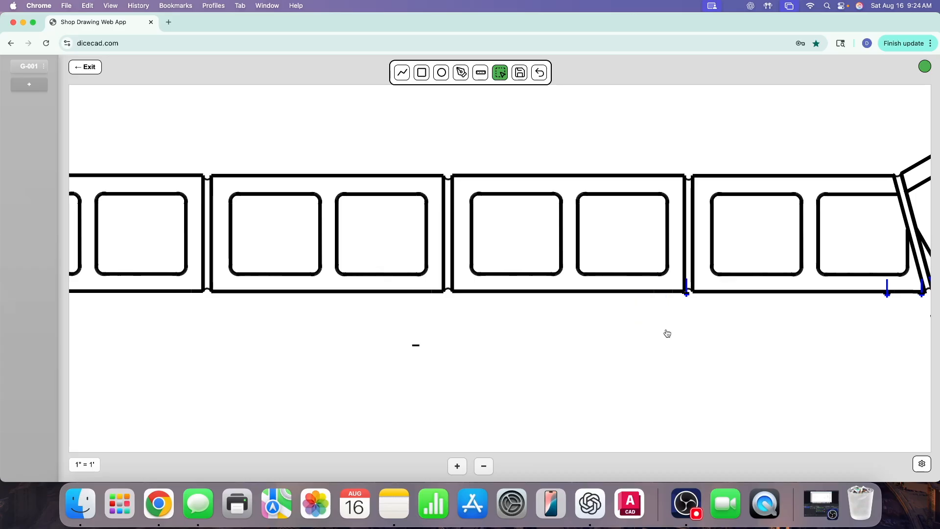
pyautogui.moveTo(693, 315); pyautogui.dragTo(684, 298)
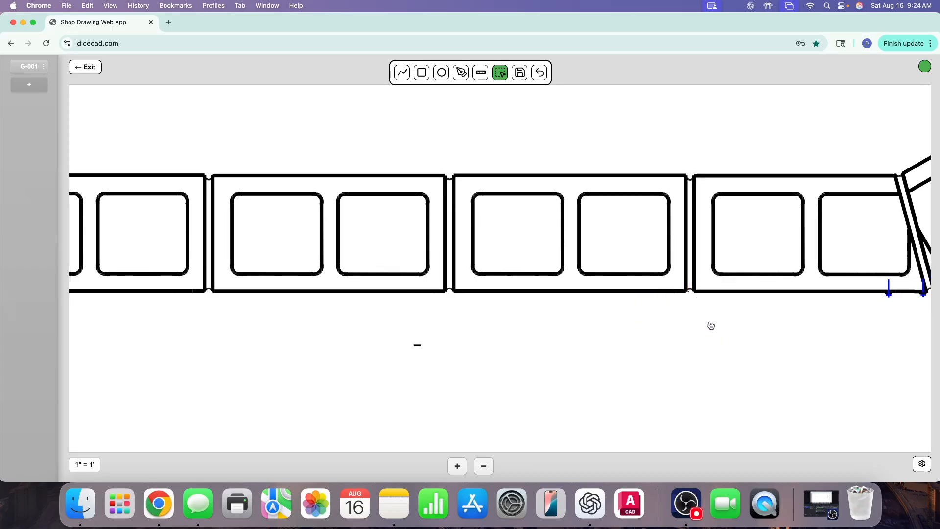
# Delete the last two blue fasteners at the corner end of the horizontal block wall
pyautogui.hscroll(5, 710, 325)
pyautogui.moveTo(638, 308); pyautogui.dragTo(621, 292)
pyautogui.press('Delete')
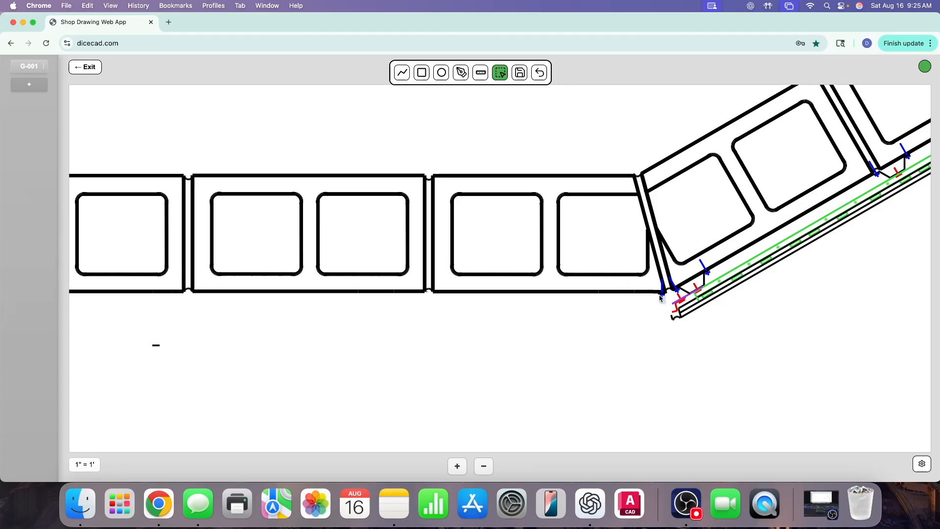
pyautogui.moveTo(658, 296); pyautogui.dragTo(658, 296)
pyautogui.hscroll(3, 655, 316)
pyautogui.click(527, 290)
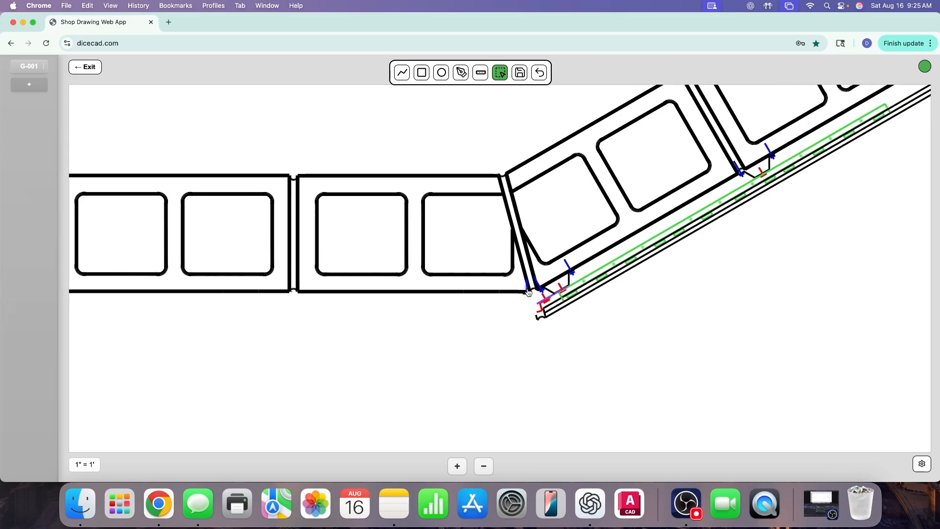
pyautogui.press('Delete')
# Delete the leftover red fastener and stray trim lines below the corner where the two walls meet
pyautogui.moveTo(529, 301); pyautogui.dragTo(520, 294)
pyautogui.moveTo(541, 325); pyautogui.dragTo(527, 301)
pyautogui.press('Delete')
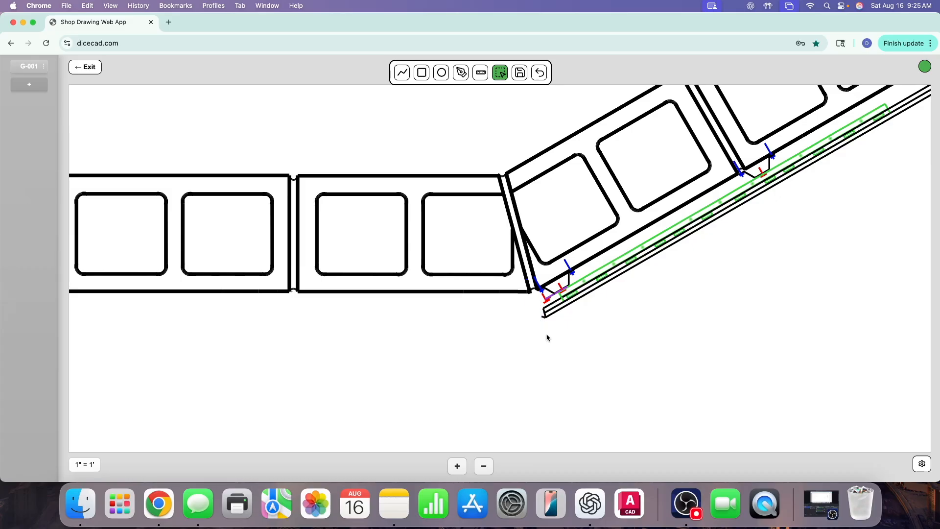
pyautogui.moveTo(537, 316); pyautogui.dragTo(546, 330)
pyautogui.press('Delete')
# Delete the red screw from the first hat channel on the detached horizontal cladding assembly
pyautogui.hscroll(-8, 512, 335)
pyautogui.hscroll(-4, 497, 334)
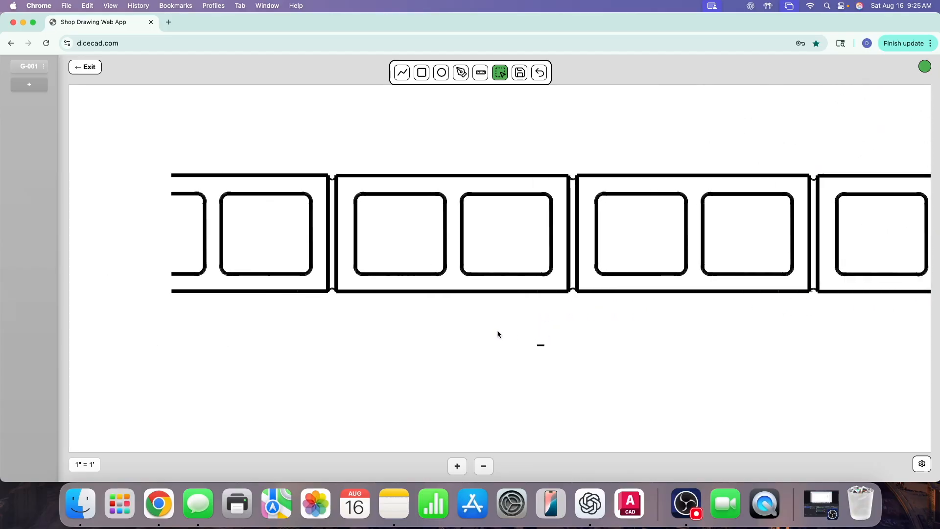
pyautogui.scroll(-2, 497, 335)
pyautogui.scroll(-3, 497, 334)
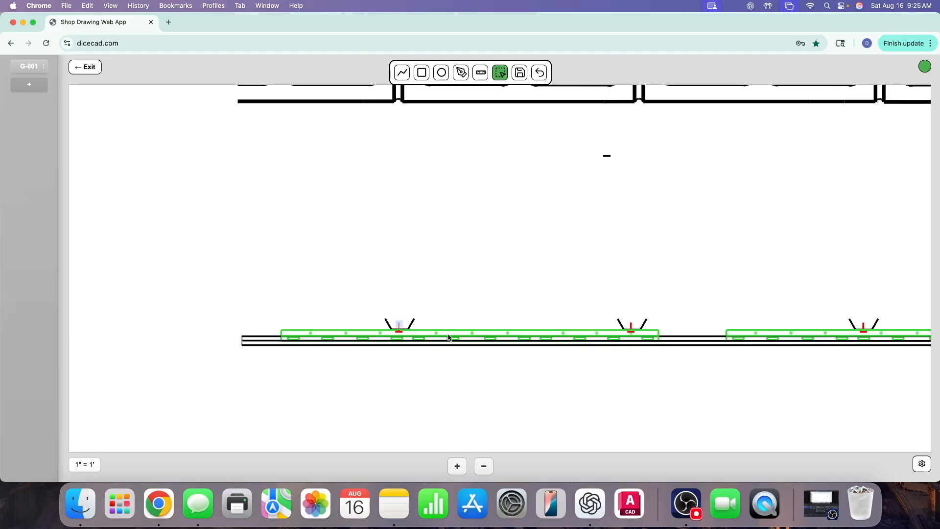
pyautogui.press('Delete')
pyautogui.click(457, 469)
pyautogui.click(457, 469)
pyautogui.hscroll(-3, 280, 317)
pyautogui.scroll(3, 280, 317)
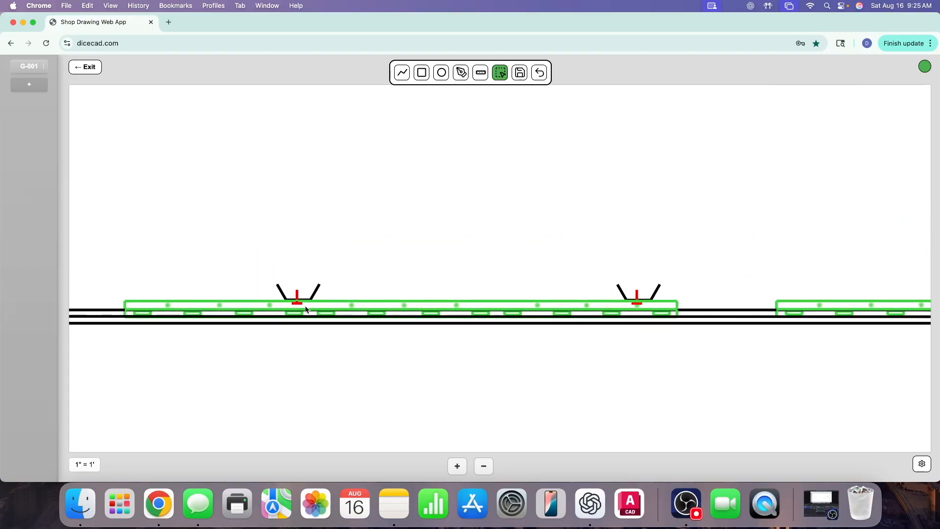
pyautogui.hscroll(-1, 294, 304)
pyautogui.click(295, 304)
pyautogui.press('Delete')
pyautogui.click(297, 293)
# Move the first hat channel up off the detached cladding so it stands alone
pyautogui.moveTo(272, 279); pyautogui.dragTo(326, 302)
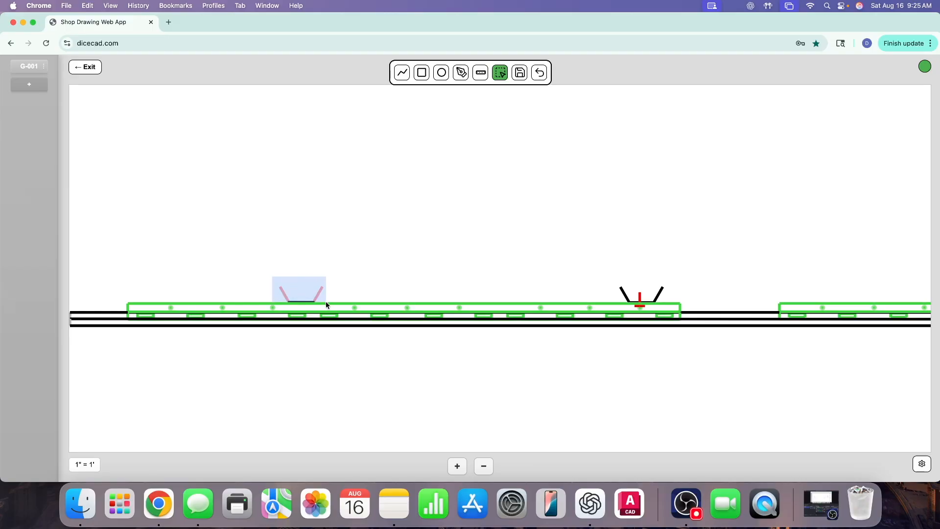
pyautogui.click(304, 259)
pyautogui.moveTo(266, 274); pyautogui.dragTo(257, 203)
pyautogui.click(331, 261)
pyautogui.click(318, 229)
# Move the loose hat channel and the short black dash beside the loose blue fastener, past the wall's open end
pyautogui.scroll(3, 346, 238)
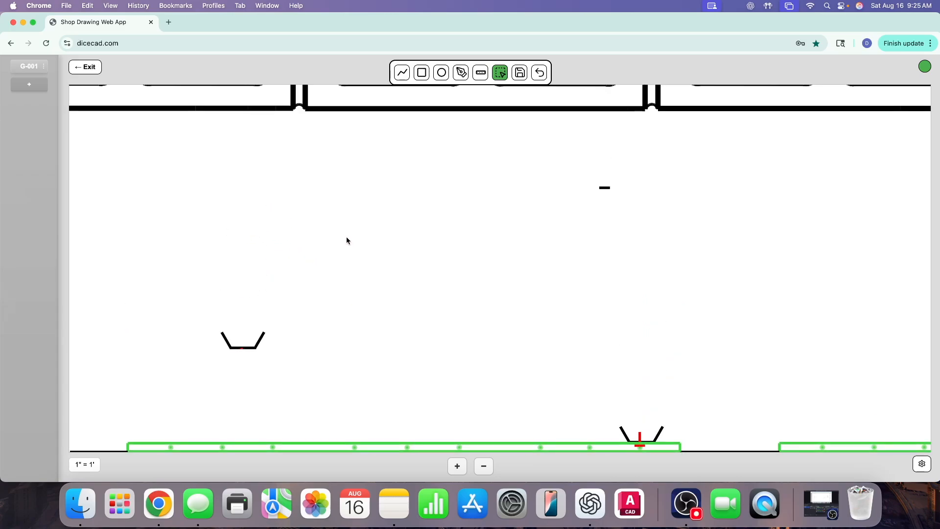
pyautogui.hscroll(-5, 347, 240)
pyautogui.moveTo(707, 172); pyautogui.dragTo(729, 200)
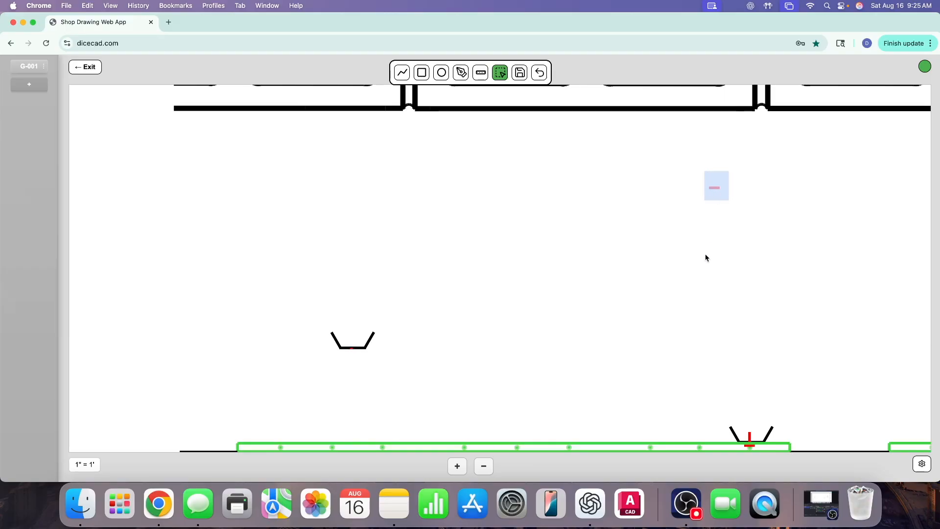
pyautogui.moveTo(368, 306); pyautogui.dragTo(336, 331)
pyautogui.scroll(-8, 612, 365)
pyautogui.hscroll(6, 613, 365)
pyautogui.hscroll(-8, 606, 338)
pyautogui.scroll(6, 607, 338)
pyautogui.hscroll(-5, 607, 338)
pyautogui.scroll(4, 606, 338)
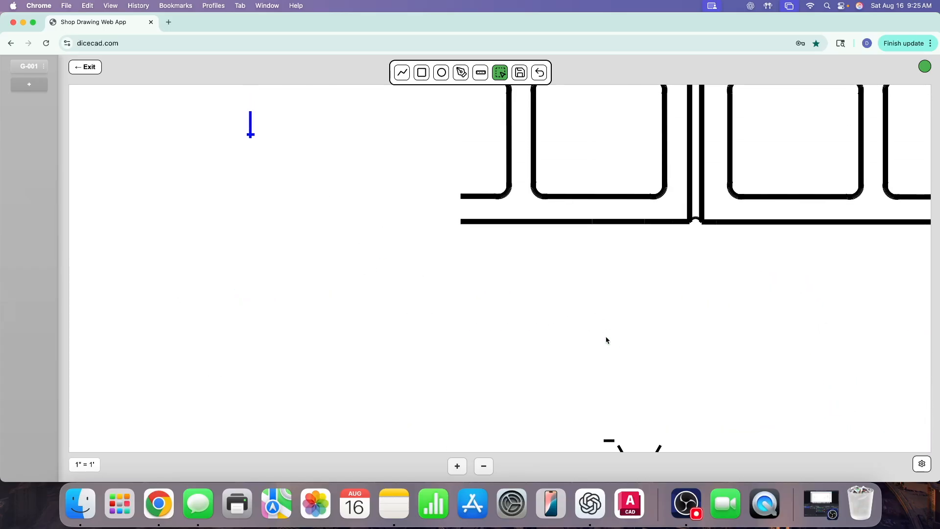
pyautogui.scroll(-2, 606, 337)
pyautogui.moveTo(553, 349); pyautogui.dragTo(243, 138)
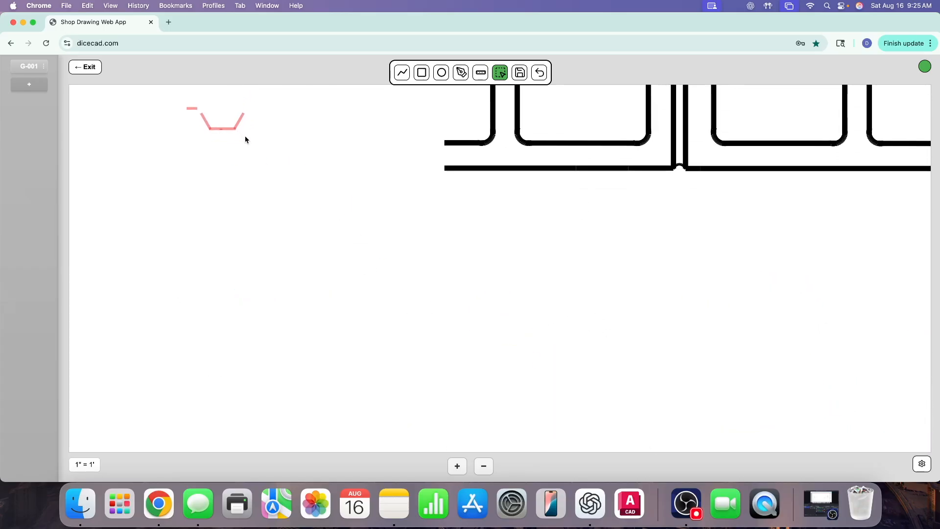
# Delete the second hat channel and its red screw from the detached cladding
pyautogui.scroll(3, 333, 211)
pyautogui.scroll(-10, 333, 211)
pyautogui.hscroll(8, 333, 211)
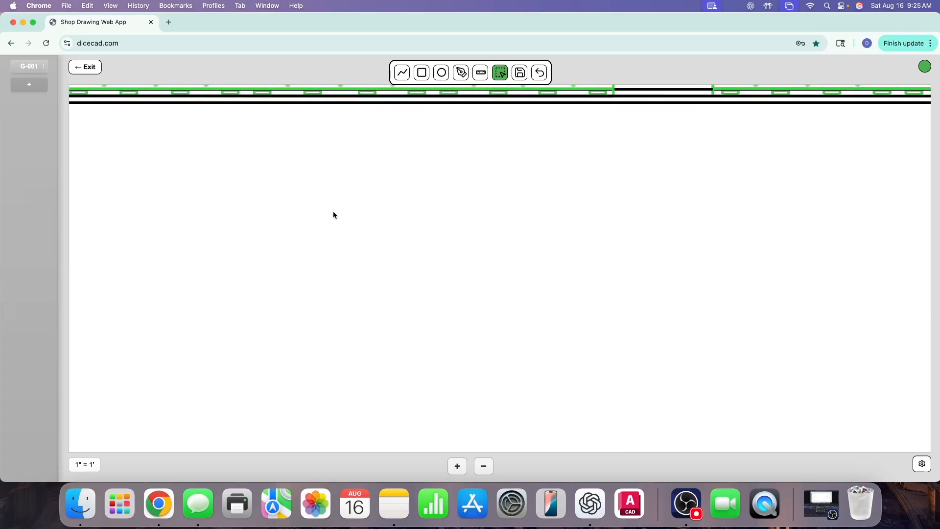
pyautogui.scroll(3, 333, 211)
pyautogui.moveTo(442, 202); pyautogui.dragTo(508, 237)
pyautogui.press('Delete')
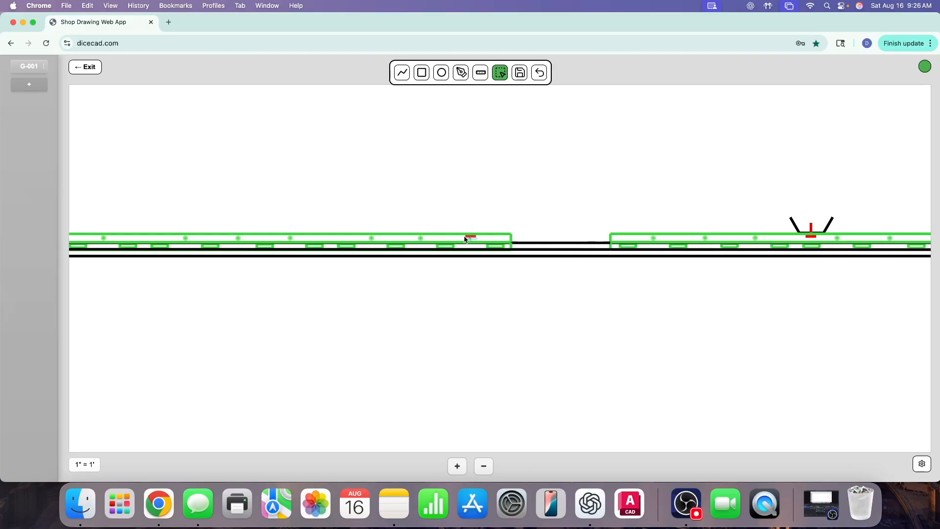
# Delete the third hat channel and its red screw from the detached cladding
pyautogui.hscroll(7, 567, 274)
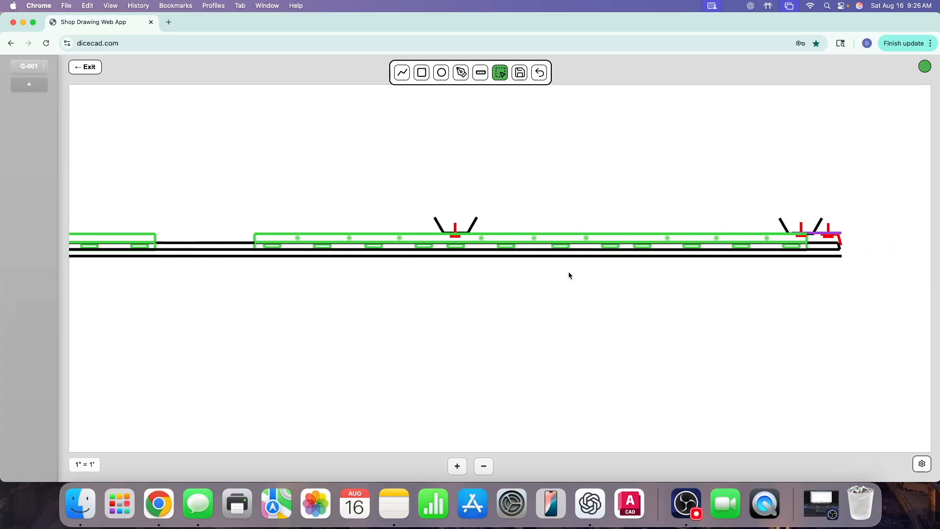
pyautogui.moveTo(419, 204); pyautogui.dragTo(486, 236)
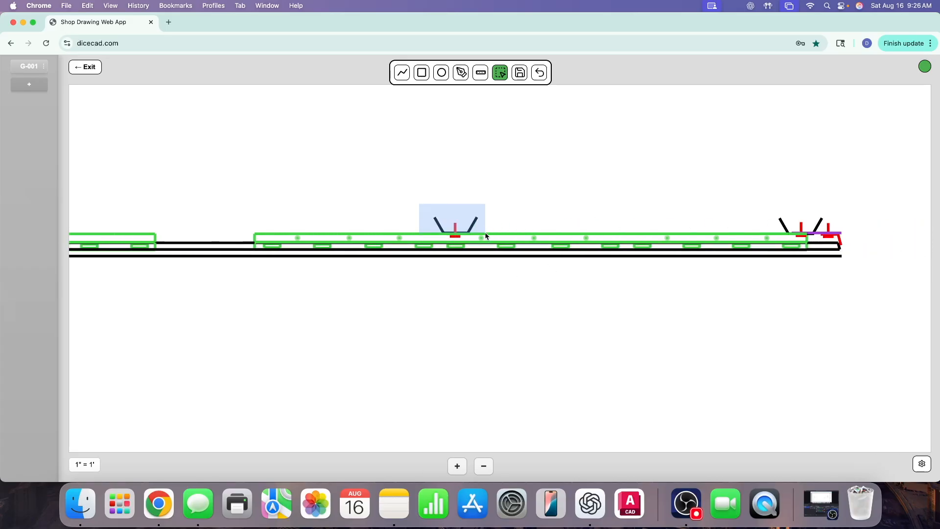
pyautogui.press('Delete')
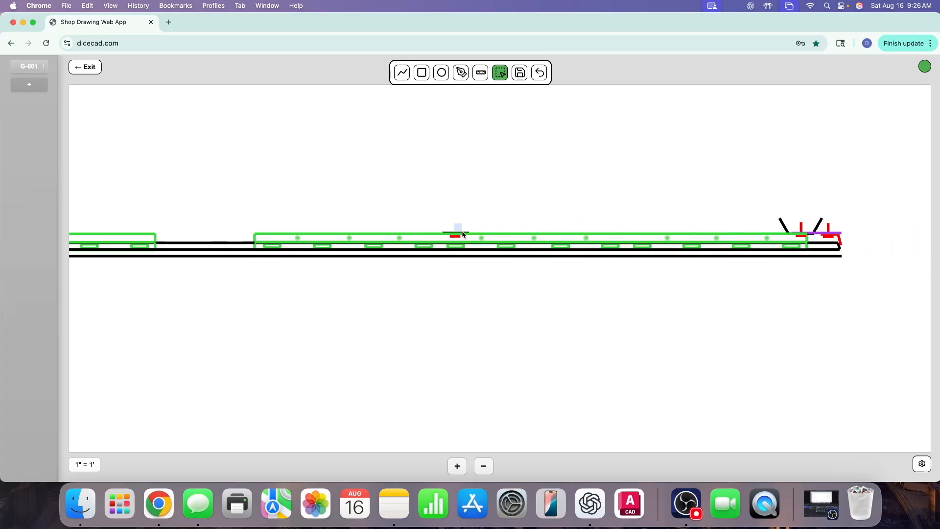
pyautogui.moveTo(458, 230); pyautogui.dragTo(469, 235)
# Delete the last hat channel, the purple piece and the outer red fastener at the corner end of the detached cladding
pyautogui.hscroll(10, 482, 251)
pyautogui.scroll(3, 482, 251)
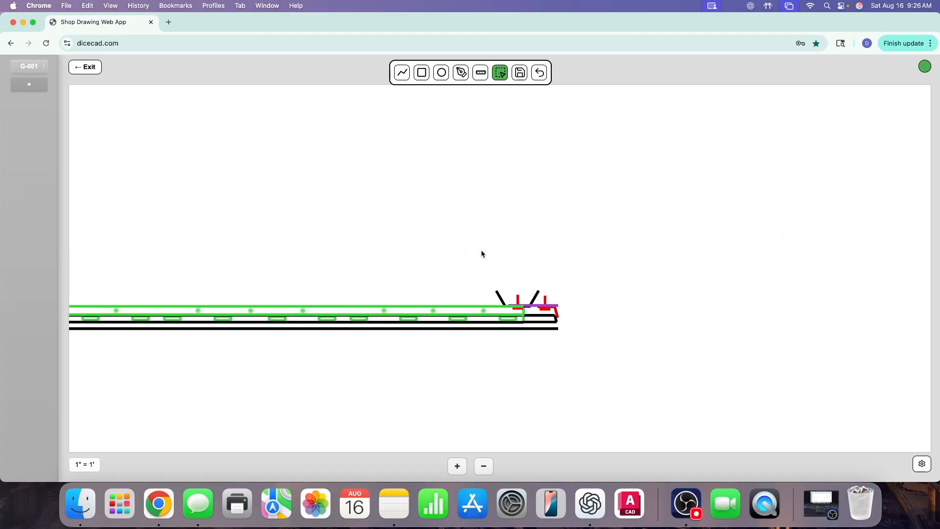
pyautogui.moveTo(486, 285); pyautogui.dragTo(552, 307)
pyautogui.press('Delete')
pyautogui.moveTo(526, 299); pyautogui.dragTo(556, 314)
pyautogui.press('Delete')
pyautogui.press('Delete')
# Move the remaining red screw clear of the detached cladding and delete the leftover fragments at the cladding's corner end
pyautogui.moveTo(533, 290); pyautogui.dragTo(290, 177)
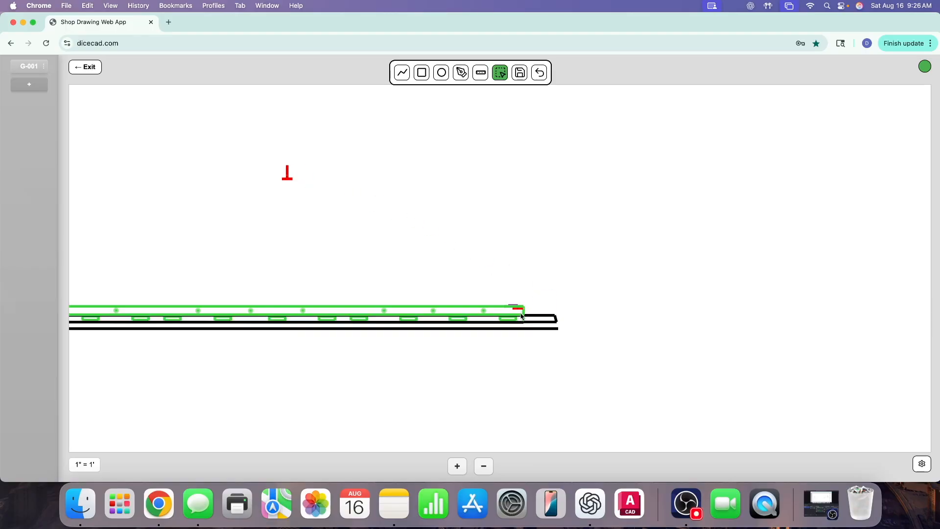
pyautogui.press('BackSpace')
pyautogui.moveTo(506, 294); pyautogui.dragTo(524, 307)
pyautogui.moveTo(510, 282); pyautogui.dragTo(511, 308)
pyautogui.click(537, 287)
pyautogui.click(536, 292)
pyautogui.click(547, 295)
# Place the spare red screw beside the loose hat channel and blue fastener
pyautogui.click(483, 466)
pyautogui.click(486, 465)
pyautogui.scroll(-5, 461, 383)
pyautogui.moveTo(617, 263); pyautogui.dragTo(676, 306)
pyautogui.moveTo(593, 290); pyautogui.dragTo(121, 204)
# Select the whole stripped cladding strip and move it to the right, well clear of the corner wall detail
pyautogui.moveTo(194, 298); pyautogui.dragTo(791, 419)
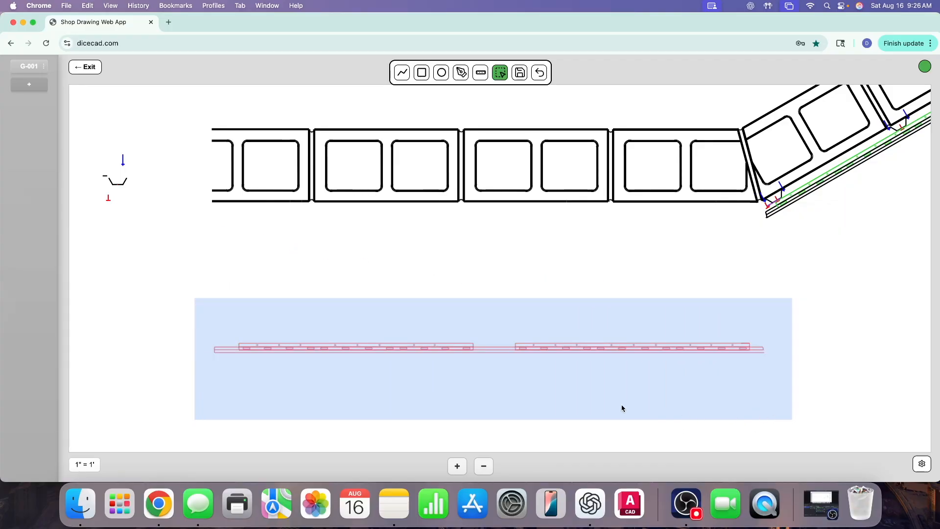
pyautogui.click(832, 348)
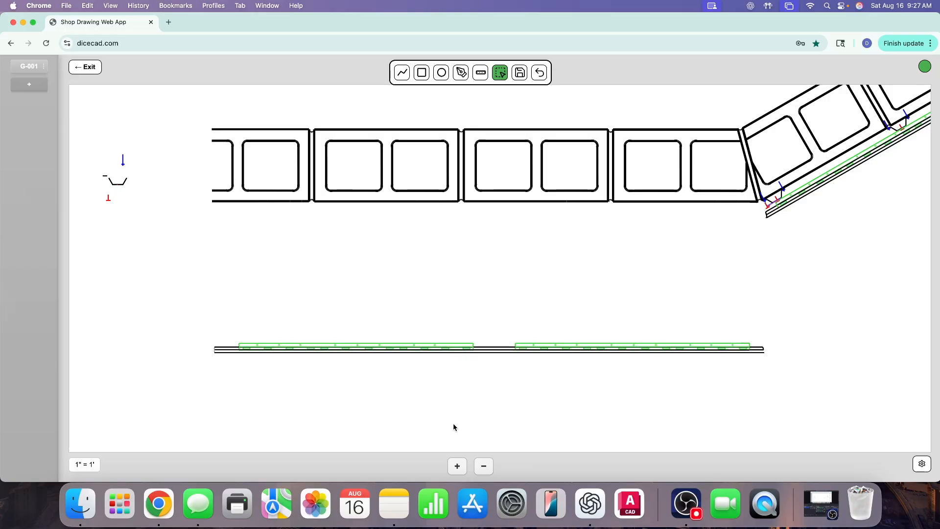
pyautogui.click(483, 465)
pyautogui.click(483, 464)
pyautogui.click(483, 464)
pyautogui.click(482, 464)
pyautogui.click(482, 464)
pyautogui.hscroll(6, 489, 381)
pyautogui.scroll(-4, 489, 382)
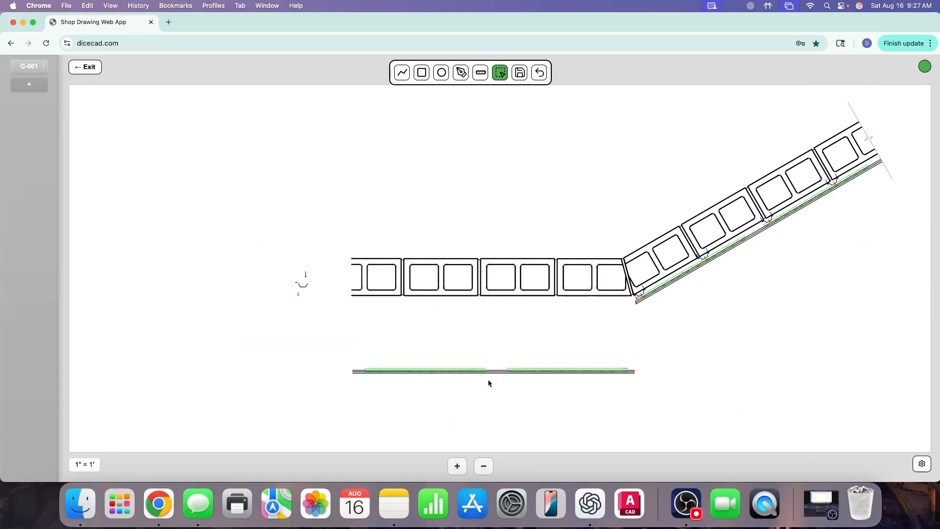
pyautogui.moveTo(228, 273)
pyautogui.mouseDown()
pyautogui.moveTo(428, 342)
pyautogui.moveTo(549, 360)
pyautogui.mouseUp()
pyautogui.moveTo(457, 348); pyautogui.dragTo(746, 299)
pyautogui.click(745, 299)
pyautogui.hscroll(6, 745, 299)
pyautogui.moveTo(434, 300)
pyautogui.mouseDown()
pyautogui.moveTo(510, 335)
pyautogui.moveTo(751, 400)
pyautogui.mouseUp()
pyautogui.moveTo(598, 354); pyautogui.dragTo(758, 344)
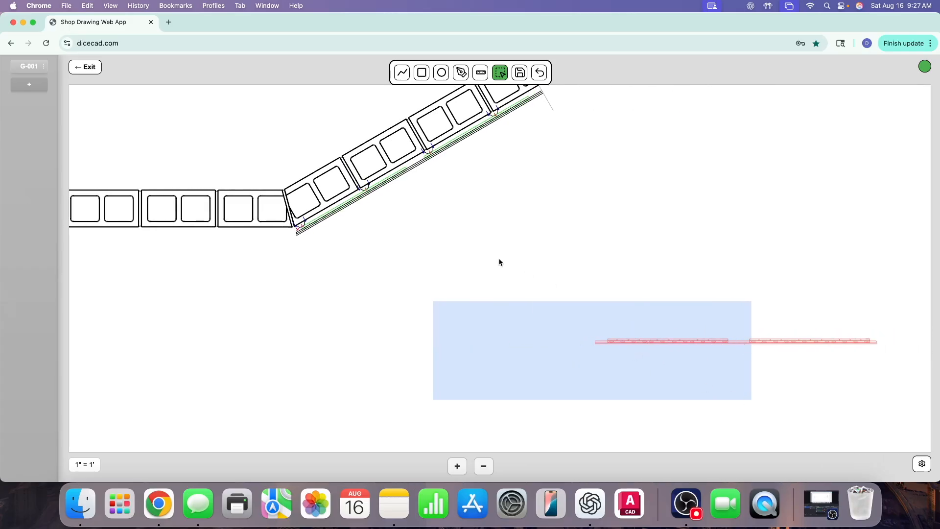
pyautogui.click(456, 246)
# Move the loose blue fastener, hat channel, dash and red screw up and farther away from the wall's open end
pyautogui.scroll(2, 456, 249)
pyautogui.hscroll(-8, 456, 251)
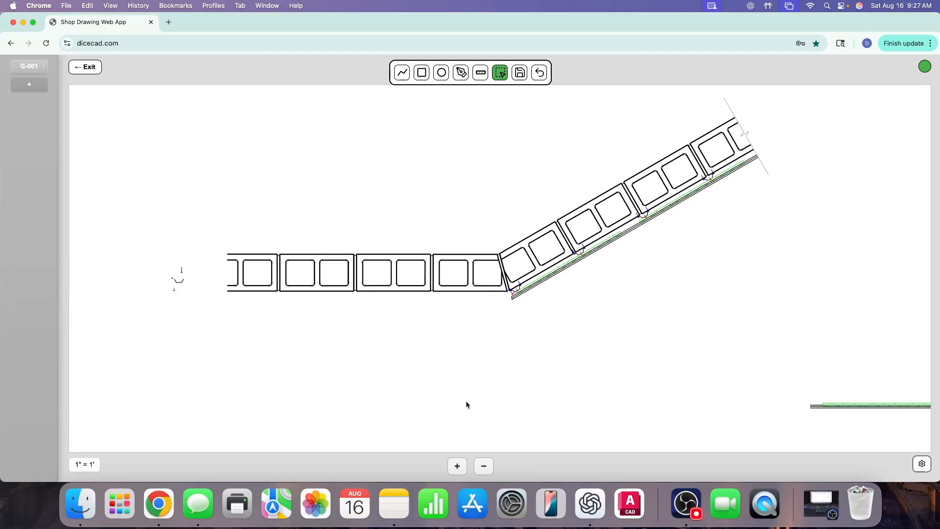
pyautogui.moveTo(153, 248)
pyautogui.mouseDown()
pyautogui.moveTo(204, 298)
pyautogui.moveTo(109, 183)
pyautogui.mouseUp()
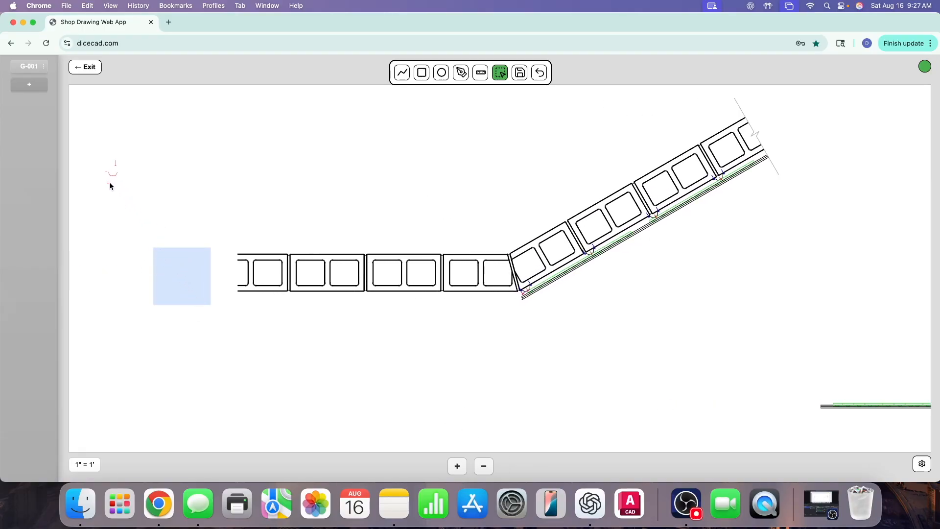
# Rotate the whole corner wall detail clockwise until the cladded wall lies horizontal
pyautogui.click(484, 466)
pyautogui.click(483, 466)
pyautogui.click(483, 466)
pyautogui.click(483, 466)
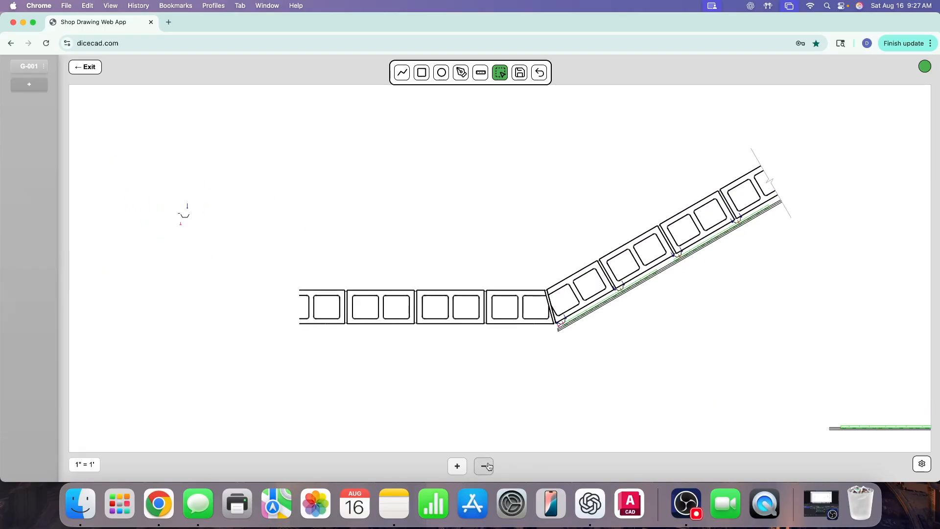
pyautogui.click(484, 466)
pyautogui.hscroll(5, 474, 354)
pyautogui.scroll(-4, 474, 353)
pyautogui.moveTo(223, 162)
pyautogui.mouseDown()
pyautogui.moveTo(377, 246)
pyautogui.moveTo(602, 327)
pyautogui.moveTo(592, 319)
pyautogui.mouseUp()
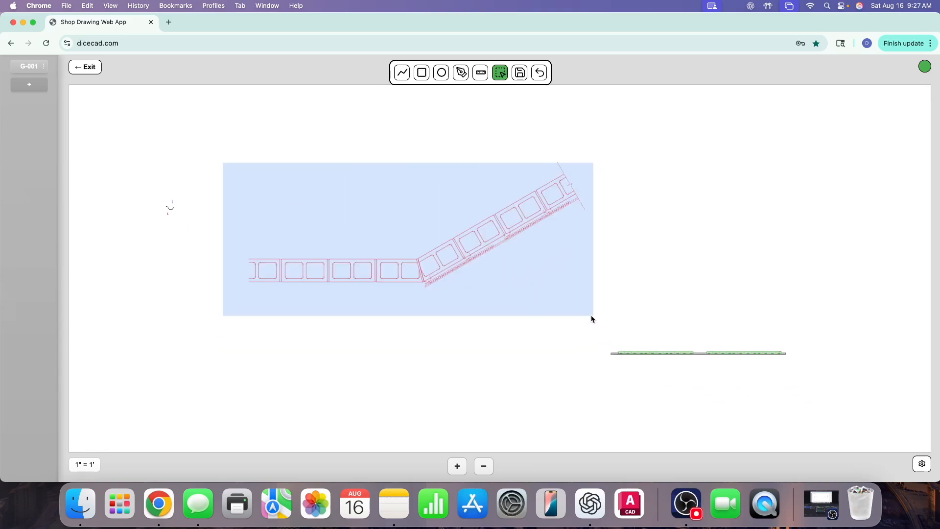
pyautogui.press('r')
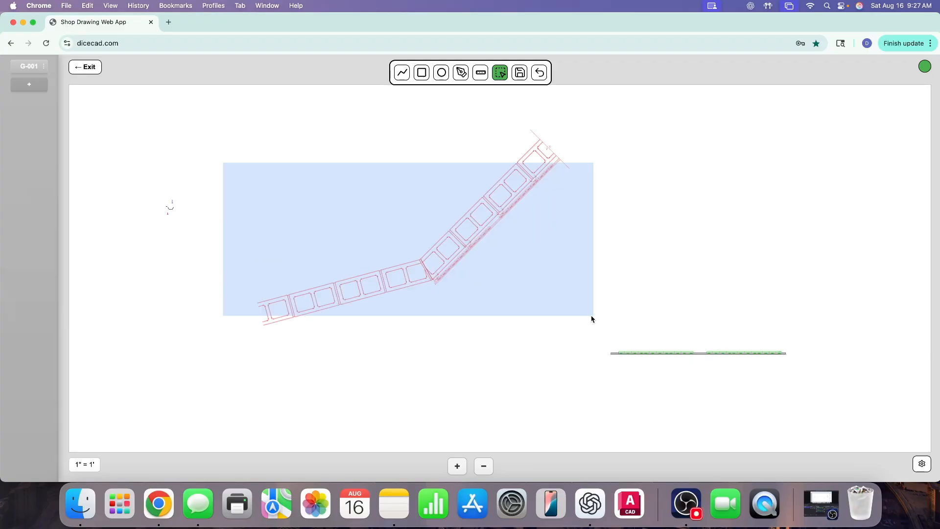
pyautogui.press('super+z')
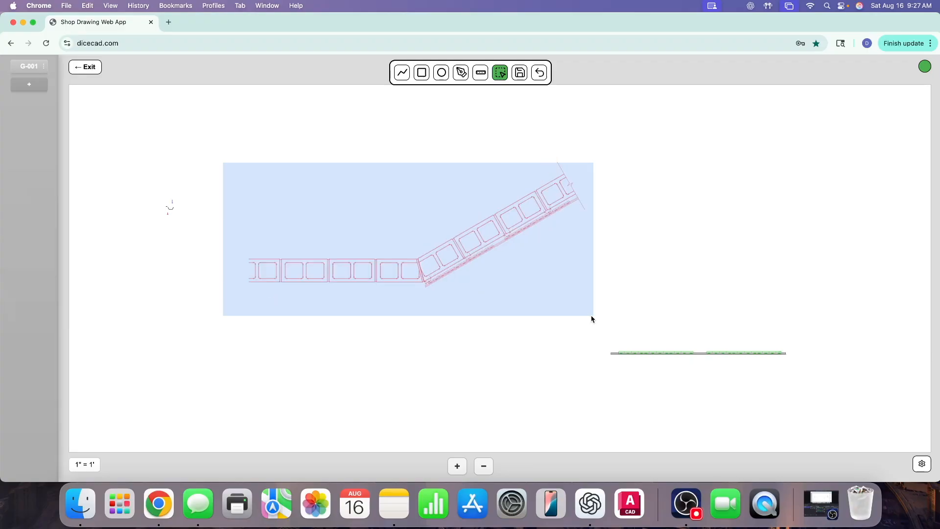
pyautogui.press('super+z')
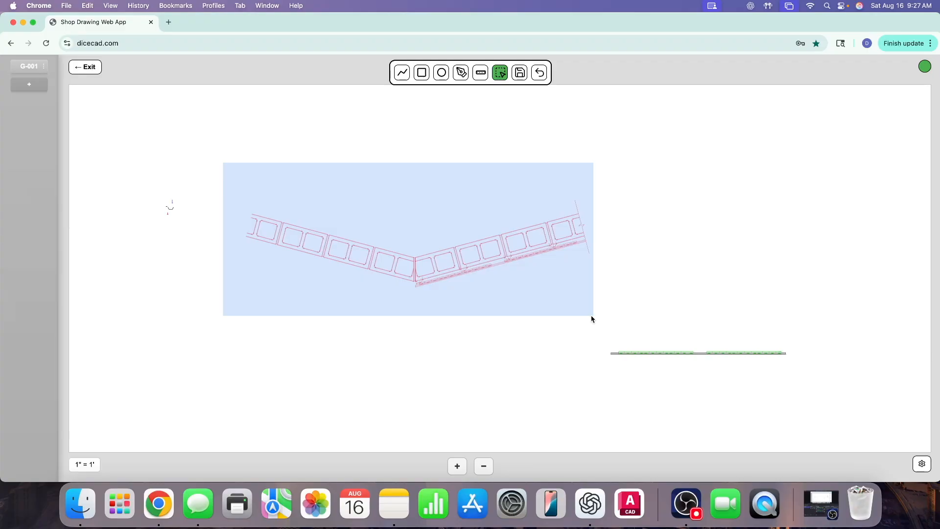
pyautogui.press('super+z')
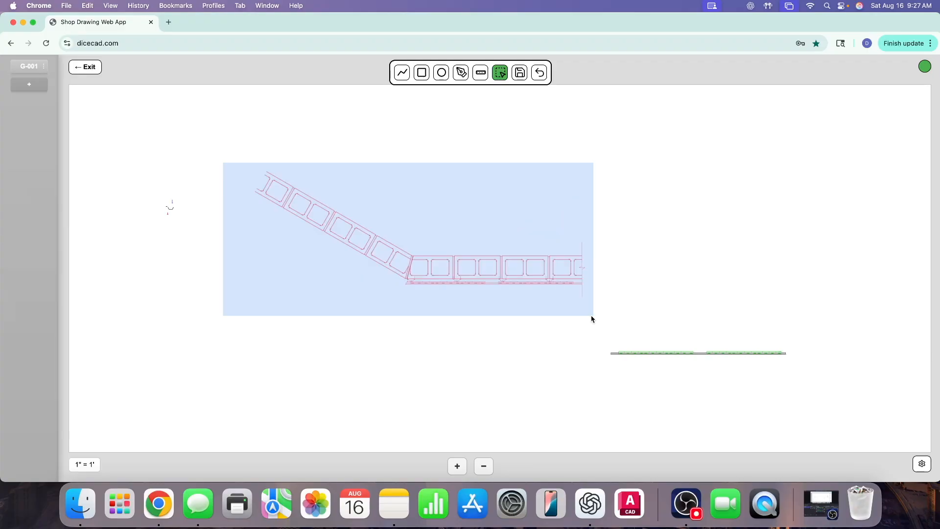
pyautogui.click(664, 277)
# Move the zigzag break symbol from the end of the cladded wall to beside the loose fastener and hat channel pieces
pyautogui.click(457, 467)
pyautogui.click(456, 467)
pyautogui.click(457, 467)
pyautogui.click(457, 467)
pyautogui.click(456, 467)
pyautogui.click(456, 467)
pyautogui.click(457, 467)
pyautogui.scroll(5, 302, 333)
pyautogui.scroll(4, 303, 333)
pyautogui.hscroll(-6, 303, 333)
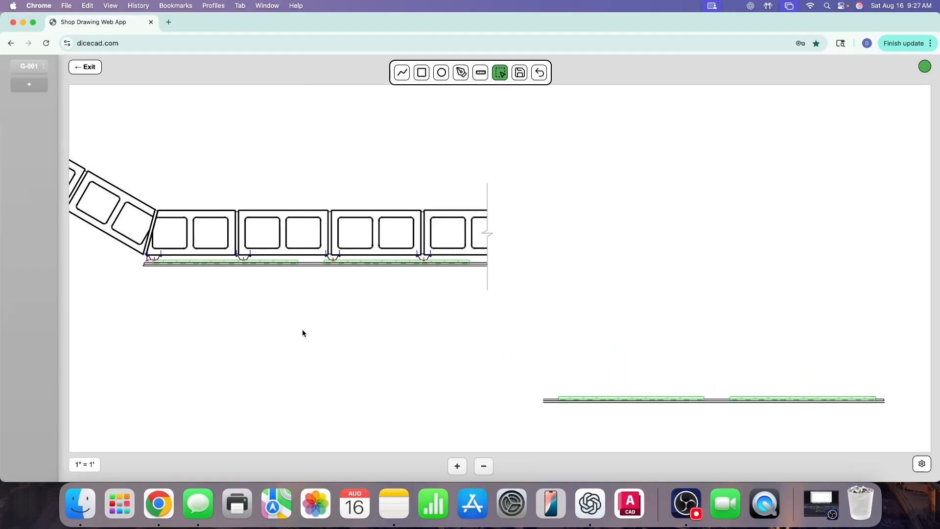
pyautogui.moveTo(578, 265); pyautogui.dragTo(342, 168)
pyautogui.hscroll(-5, 366, 178)
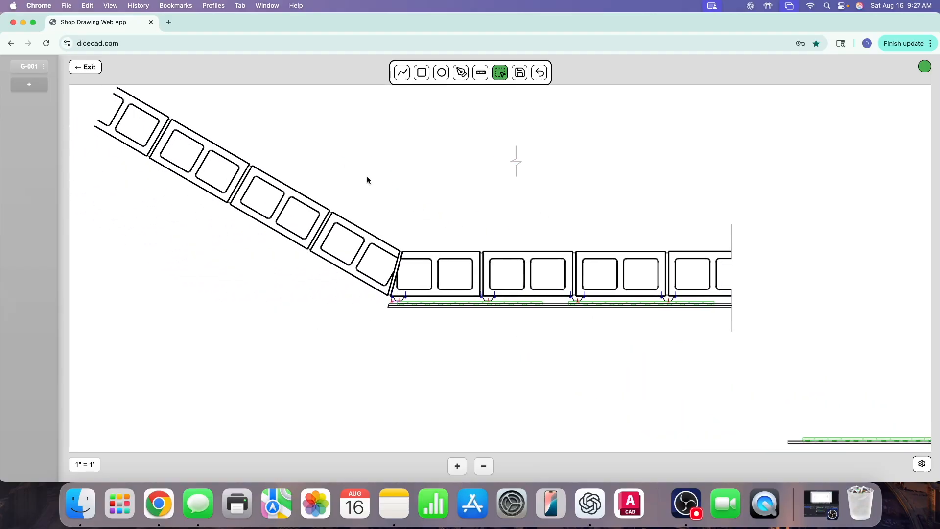
pyautogui.scroll(4, 372, 181)
pyautogui.hscroll(-3, 371, 181)
pyautogui.hscroll(-2, 371, 182)
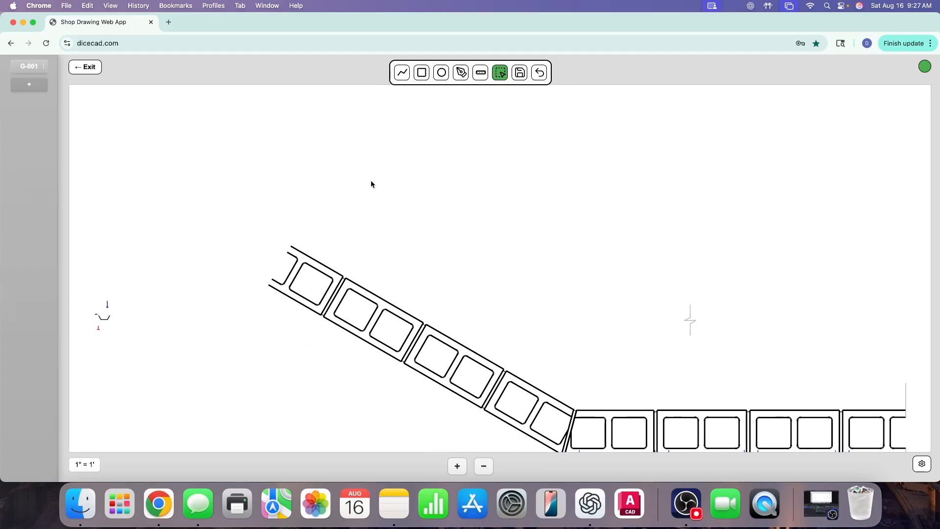
pyautogui.moveTo(624, 281); pyautogui.dragTo(168, 266)
# Delete the thin vertical end line at the open end of the horizontal cladded wall
pyautogui.scroll(-7, 225, 285)
pyautogui.hscroll(14, 226, 285)
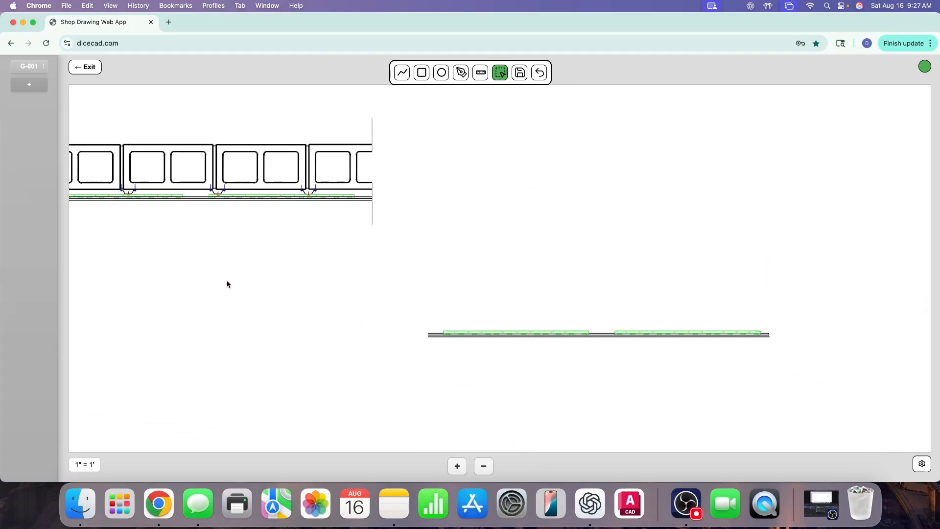
pyautogui.moveTo(383, 120); pyautogui.dragTo(349, 136)
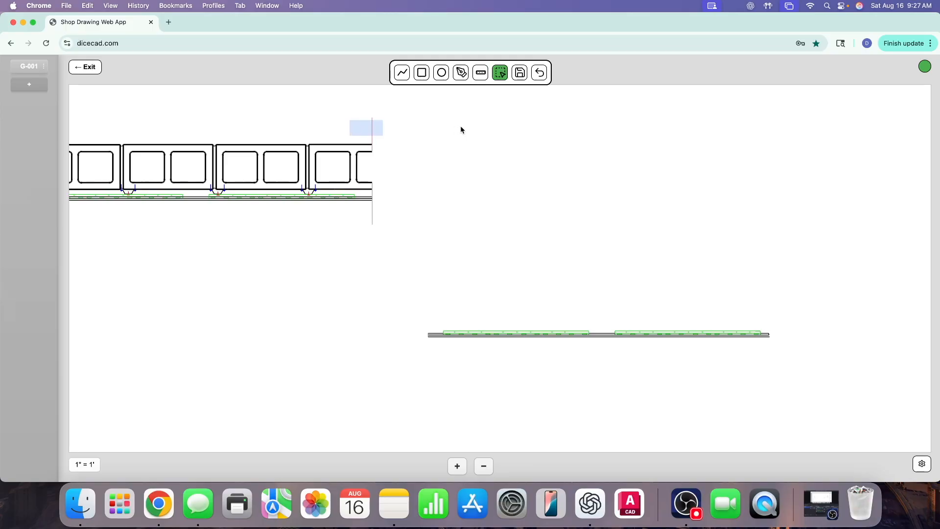
pyautogui.press('Delete')
pyautogui.scroll(1, 373, 147)
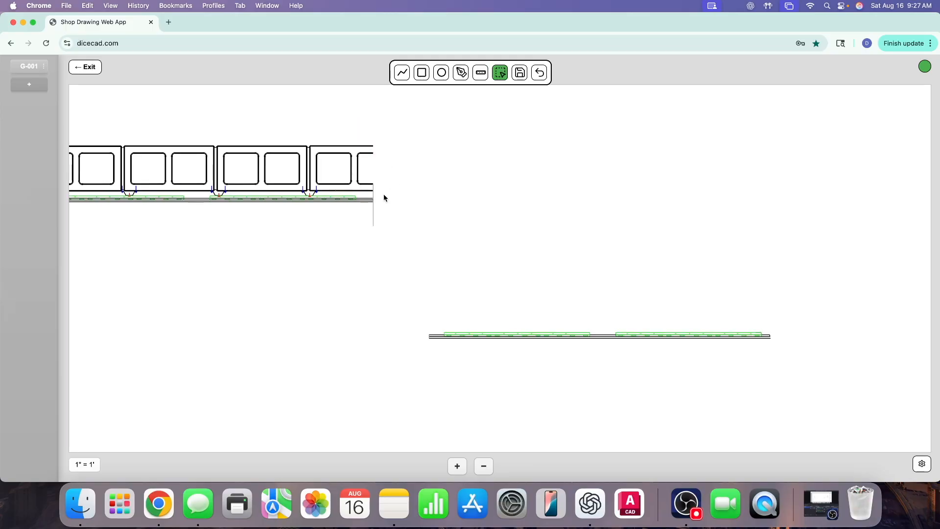
pyautogui.scroll(1, 377, 191)
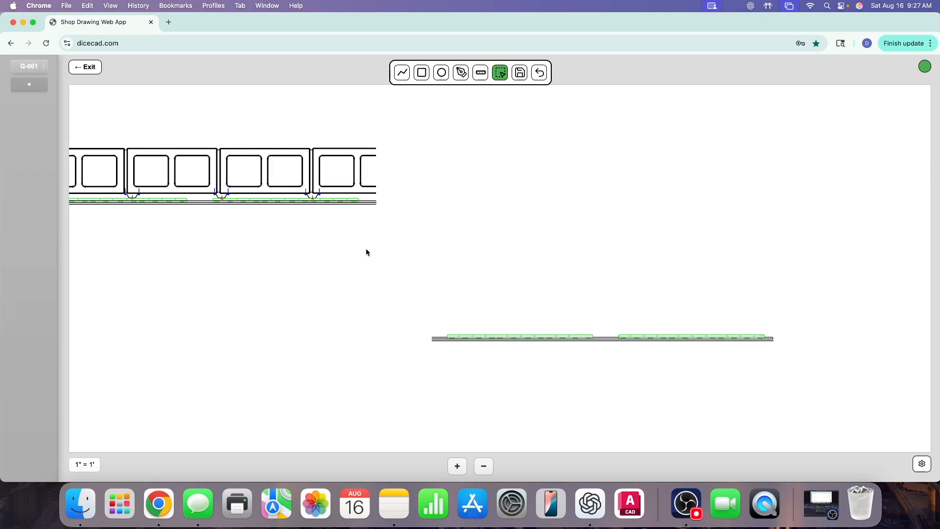
# Select the cladding strip with its hat channels and red screws and move it down, clear of the horizontal block wall
pyautogui.hscroll(-5, 302, 231)
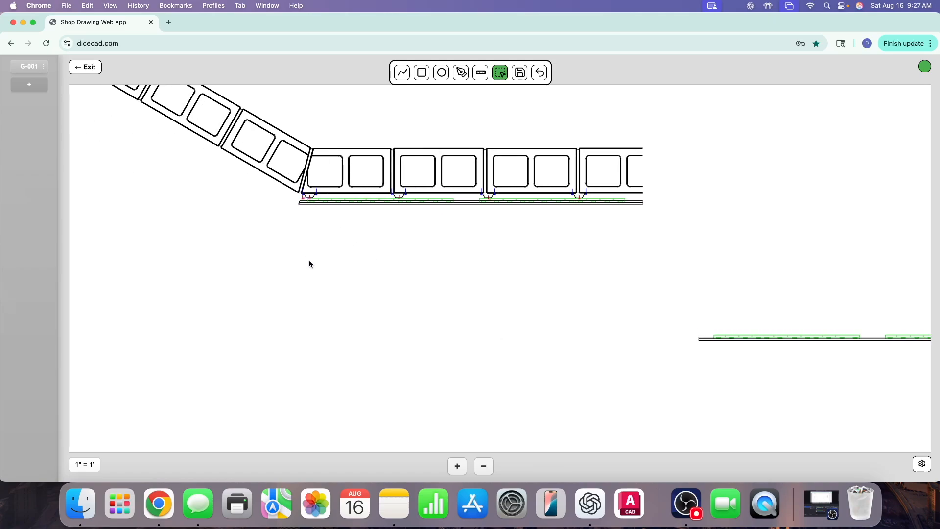
pyautogui.click(456, 466)
pyautogui.click(456, 466)
pyautogui.click(456, 466)
pyautogui.click(456, 466)
pyautogui.click(456, 466)
pyautogui.click(456, 466)
pyautogui.click(456, 466)
pyautogui.scroll(3, 333, 298)
pyautogui.scroll(5, 333, 300)
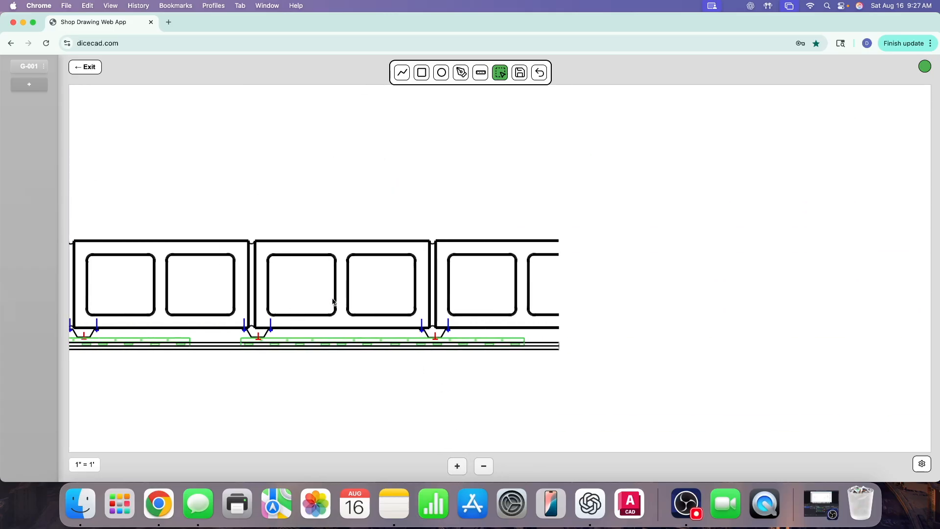
pyautogui.hscroll(-3, 329, 300)
pyautogui.moveTo(144, 304); pyautogui.dragTo(851, 390)
pyautogui.moveTo(550, 360); pyautogui.dragTo(489, 457)
pyautogui.click(455, 365)
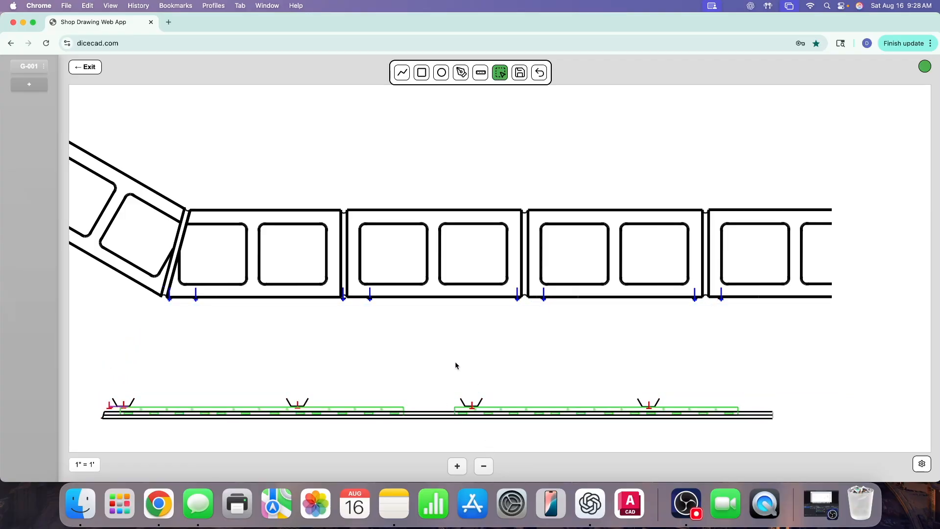
# Delete the hat channel and red screw nearest the square-cut end of the separated cladding strip
pyautogui.click(456, 467)
pyautogui.click(456, 467)
pyautogui.click(456, 467)
pyautogui.click(456, 467)
pyautogui.click(456, 467)
pyautogui.click(455, 467)
pyautogui.click(456, 467)
pyautogui.click(455, 467)
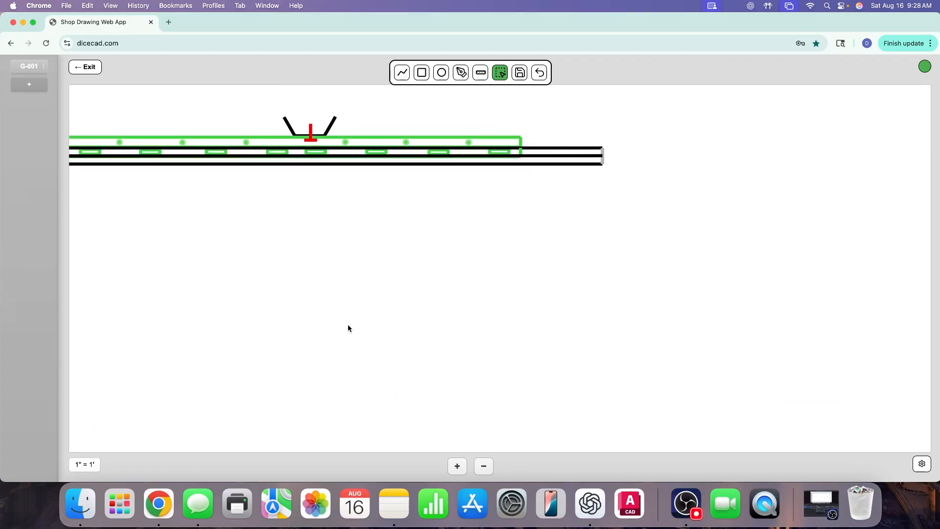
pyautogui.scroll(5, 348, 324)
pyautogui.moveTo(312, 194)
pyautogui.mouseDown()
pyautogui.moveTo(383, 230)
pyautogui.moveTo(355, 230)
pyautogui.mouseUp()
pyautogui.press('Delete')
pyautogui.press('Delete')
pyautogui.hscroll(-8, 297, 195)
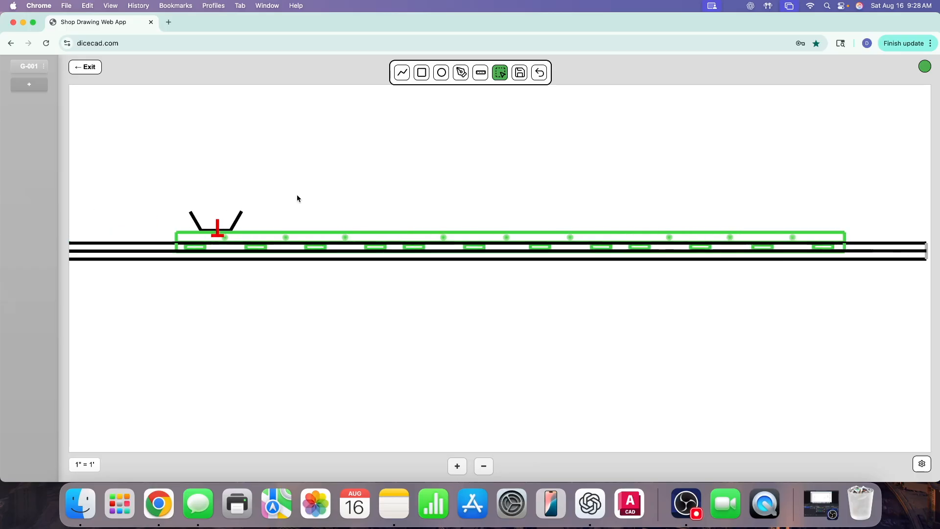
# Delete the next two hat channels and their red screws along the cladding strip, working toward its mitred end
pyautogui.moveTo(306, 199); pyautogui.dragTo(376, 228)
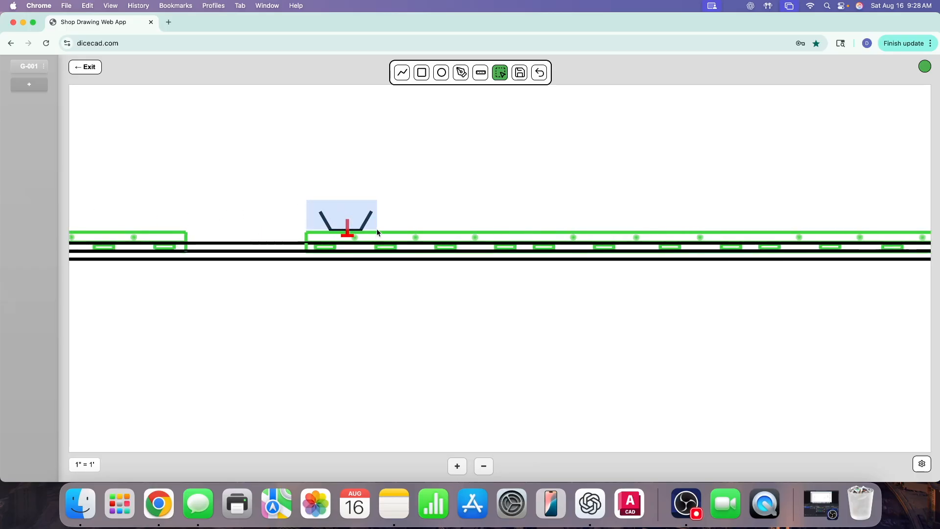
pyautogui.press('Delete')
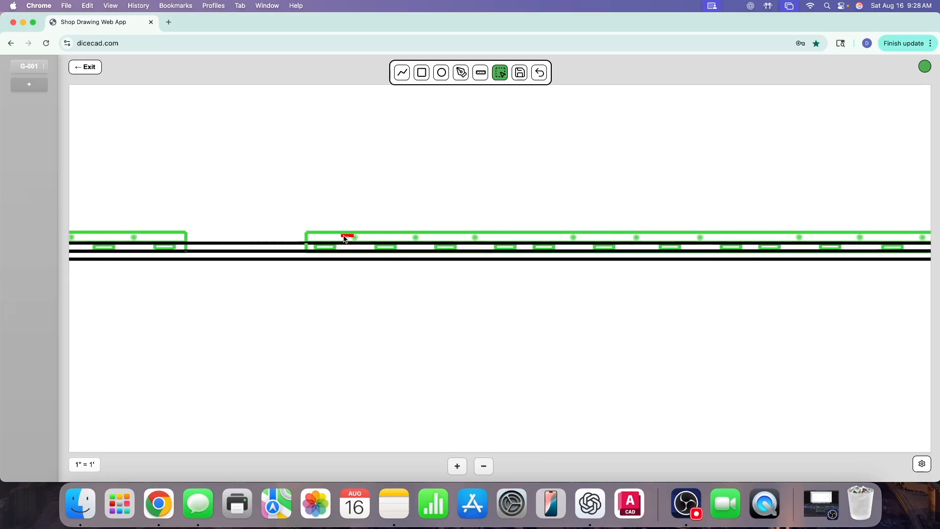
pyautogui.press('Delete')
pyautogui.hscroll(-8, 301, 213)
pyautogui.moveTo(264, 188)
pyautogui.mouseDown()
pyautogui.moveTo(357, 235)
pyautogui.moveTo(289, 222)
pyautogui.moveTo(285, 230)
pyautogui.mouseUp()
pyautogui.press('Delete')
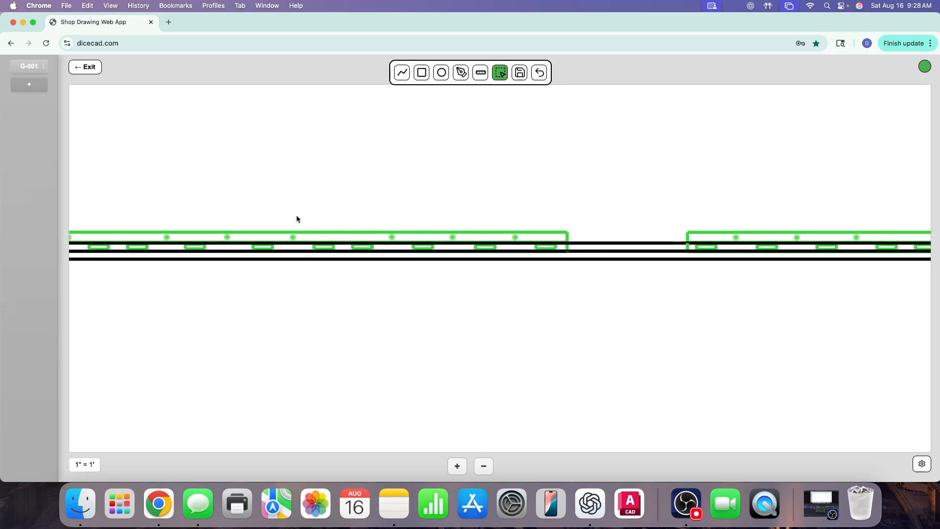
# Delete the remaining hat channel and red fasteners at the mitred end of the cladding strip
pyautogui.press('super+z')
pyautogui.moveTo(308, 198); pyautogui.dragTo(361, 236)
pyautogui.press('Delete')
pyautogui.moveTo(357, 202); pyautogui.dragTo(403, 229)
pyautogui.press('Delete')
pyautogui.moveTo(376, 230); pyautogui.dragTo(385, 230)
pyautogui.press('Delete')
pyautogui.press('Delete')
pyautogui.press('Delete')
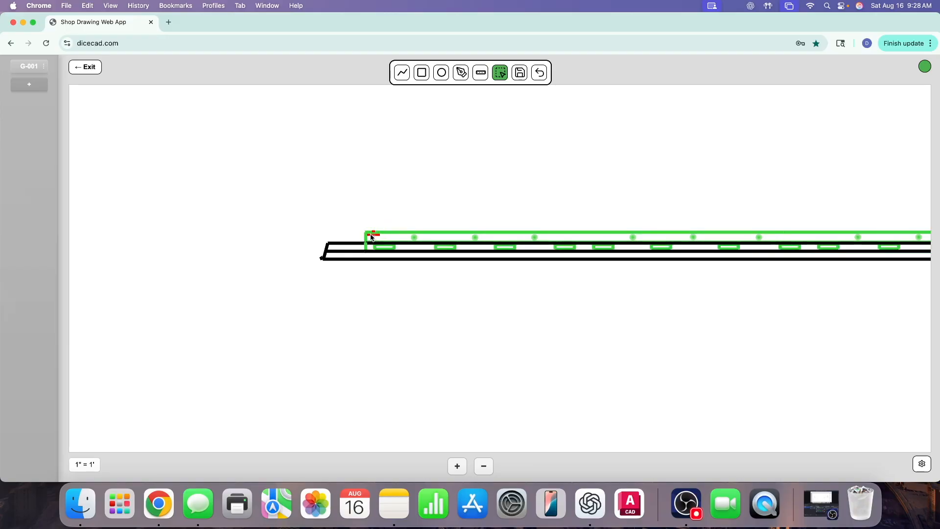
pyautogui.press('Delete')
pyautogui.click(386, 219)
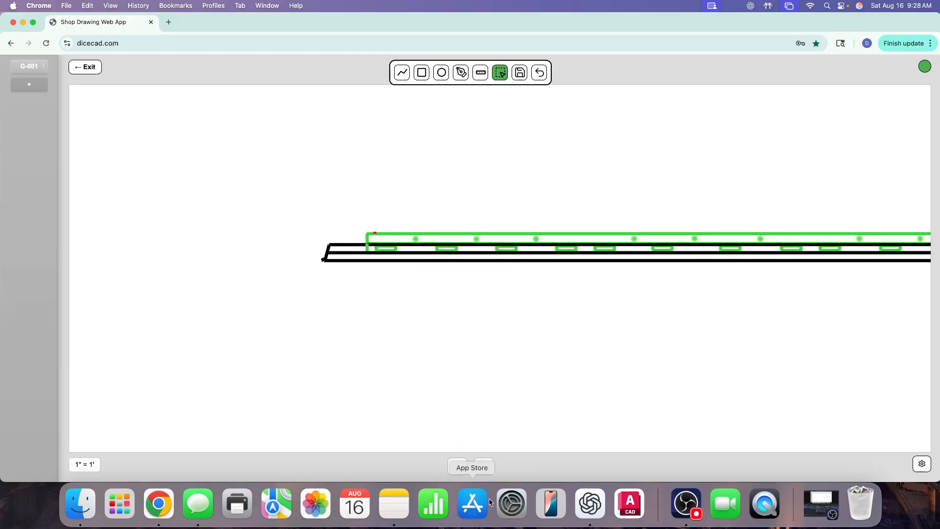
# Delete the two blue fasteners on the first horizontal block beside the wall corner, keeping the block cell outlines intact
pyautogui.click(484, 469)
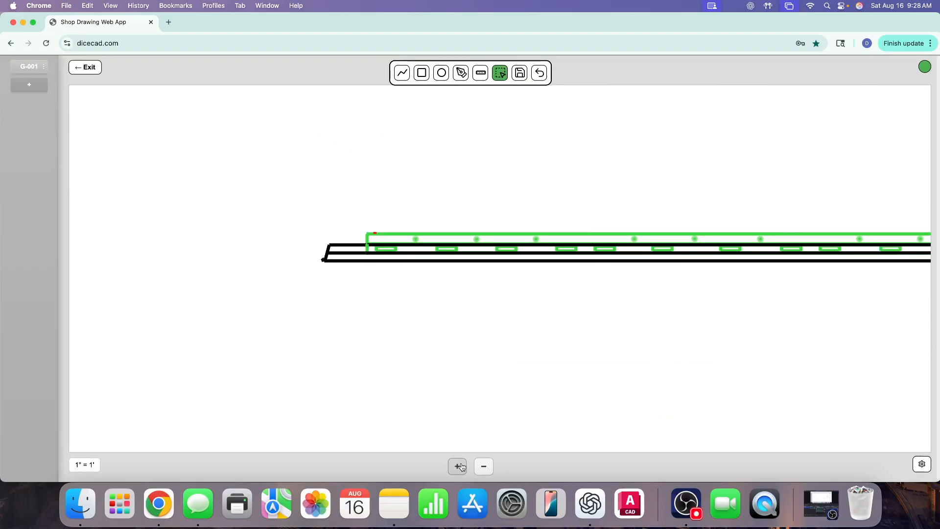
pyautogui.scroll(10, 475, 362)
pyautogui.moveTo(411, 379); pyautogui.dragTo(378, 347)
pyautogui.press('Delete')
pyautogui.moveTo(475, 370); pyautogui.dragTo(449, 335)
pyautogui.press('Delete')
pyautogui.press('Delete')
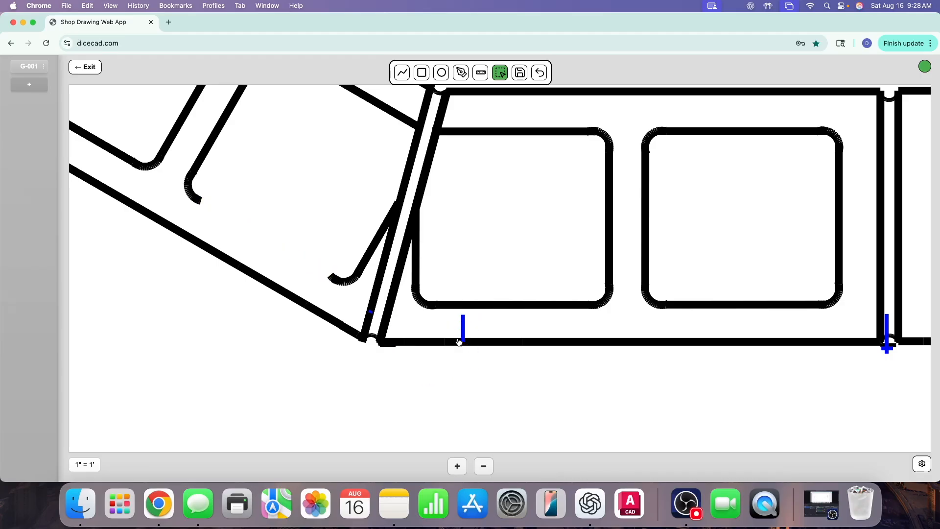
pyautogui.press('super+z')
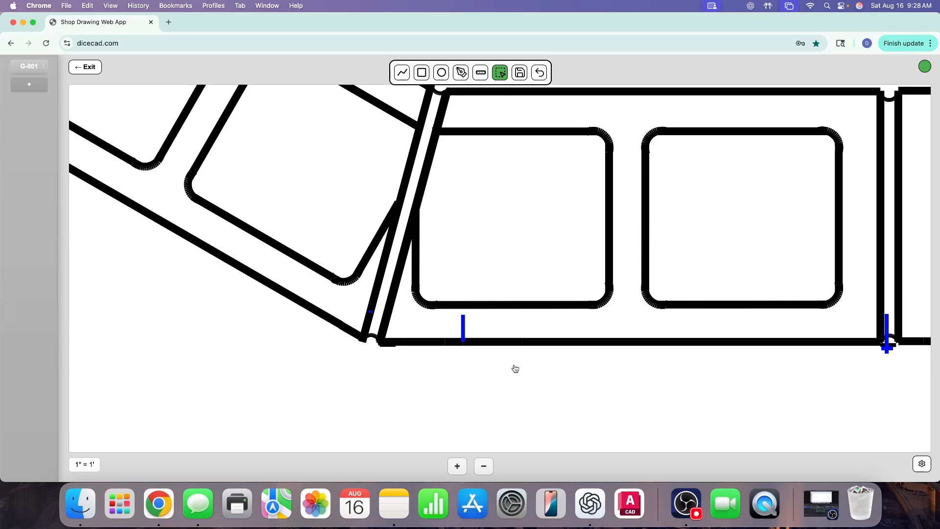
pyautogui.moveTo(473, 314); pyautogui.dragTo(449, 334)
pyautogui.press('Delete')
# Delete the pair of blue fasteners at the first block joint past the corner
pyautogui.hscroll(10, 539, 362)
pyautogui.moveTo(444, 369); pyautogui.dragTo(411, 345)
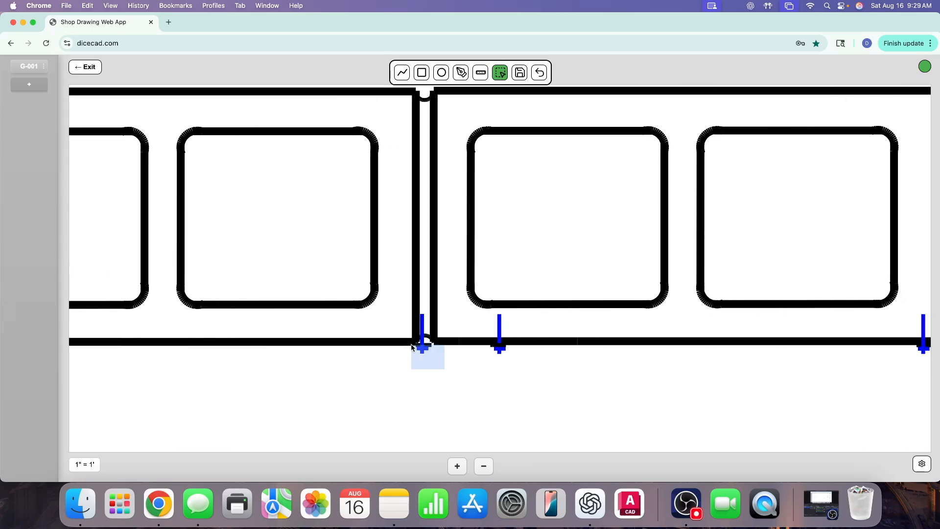
pyautogui.moveTo(515, 371)
pyautogui.mouseDown()
pyautogui.moveTo(482, 345)
pyautogui.moveTo(492, 331)
pyautogui.mouseUp()
pyautogui.press('Delete')
pyautogui.press('Delete')
# Delete the pair of blue fasteners at the second block joint of the horizontal wall
pyautogui.hscroll(10, 582, 363)
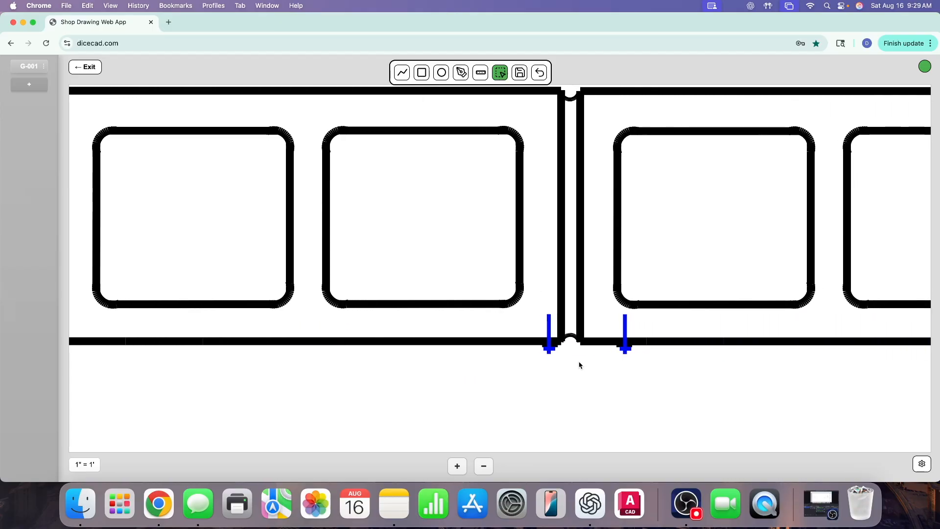
pyautogui.moveTo(506, 366); pyautogui.dragTo(480, 347)
pyautogui.press('Delete')
pyautogui.moveTo(581, 364)
pyautogui.mouseDown()
pyautogui.moveTo(552, 346)
pyautogui.moveTo(562, 352)
pyautogui.mouseUp()
pyautogui.press('Delete')
pyautogui.press('Delete')
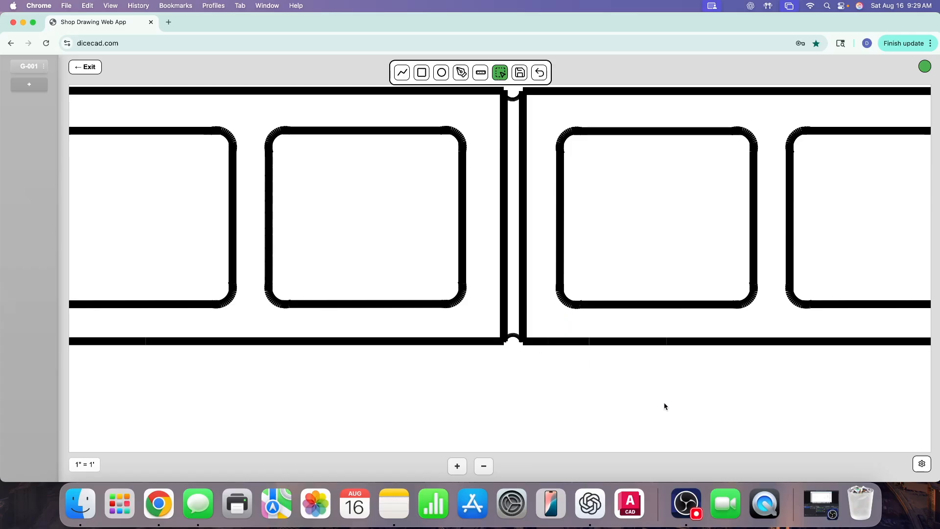
# Delete the last pair of blue fasteners, at the block joint nearest the wall's open end
pyautogui.click(818, 498)
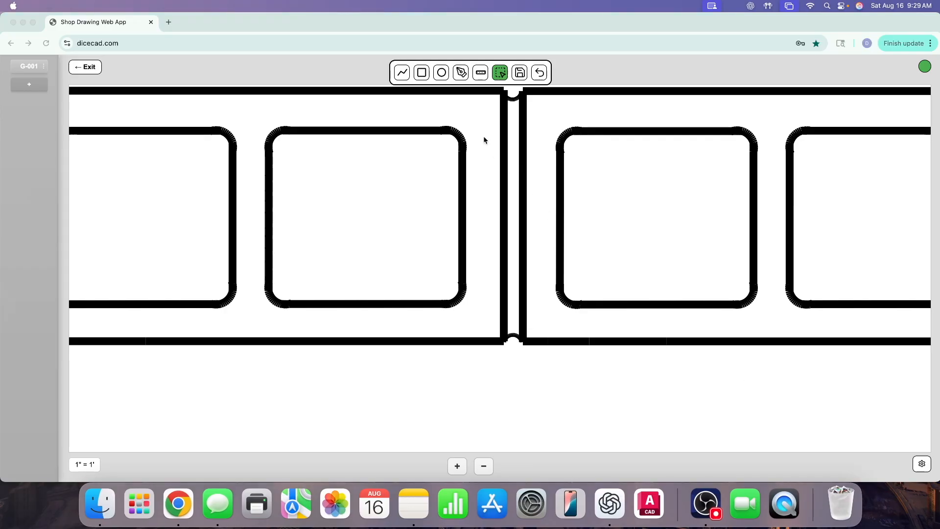
pyautogui.hscroll(10, 638, 272)
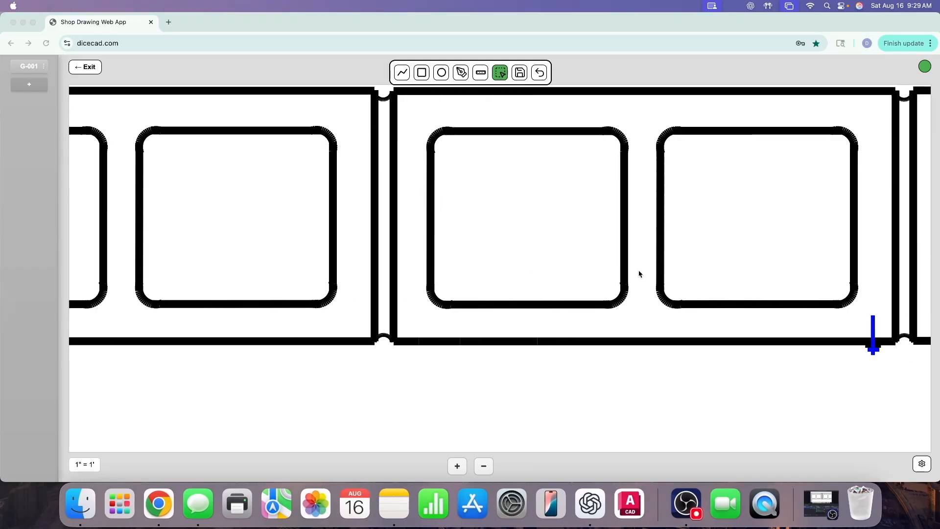
pyautogui.click(567, 381)
pyautogui.scroll(1, 563, 382)
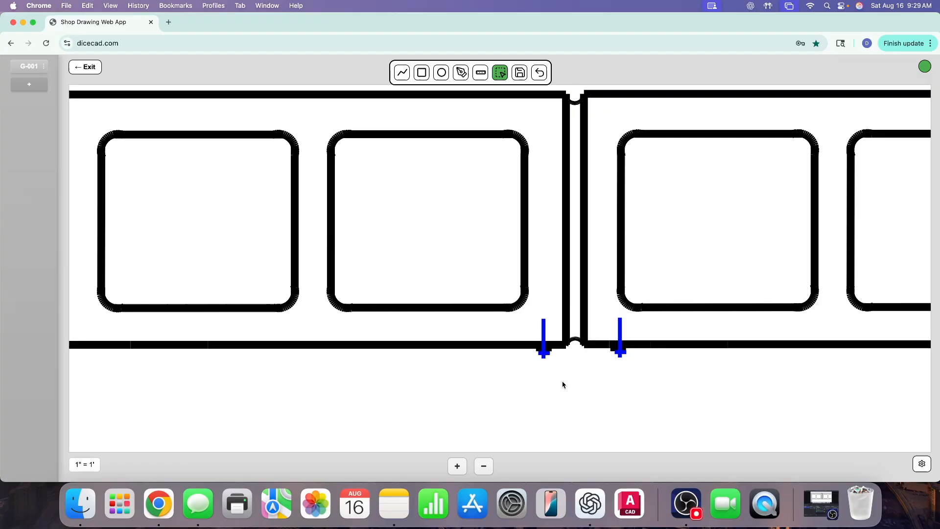
pyautogui.moveTo(559, 382); pyautogui.dragTo(537, 351)
pyautogui.press('Delete')
pyautogui.moveTo(634, 380); pyautogui.dragTo(606, 348)
pyautogui.press('Delete')
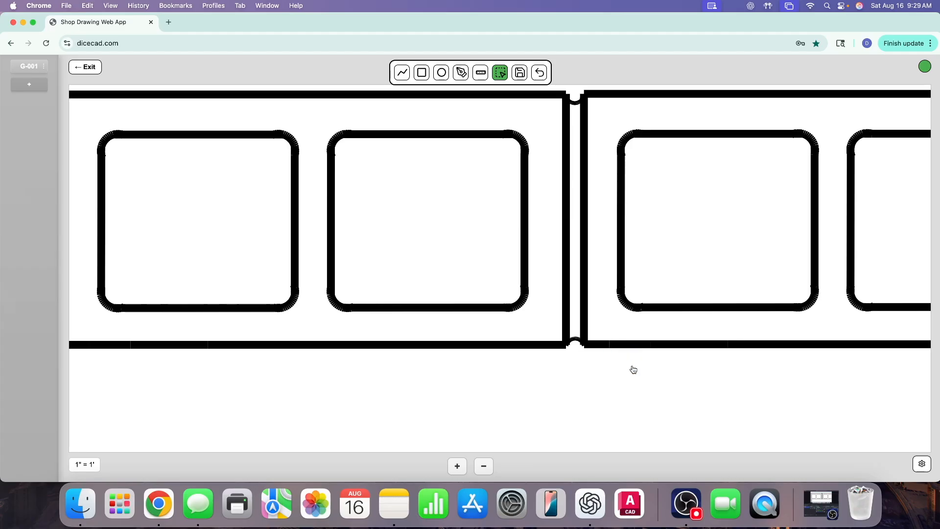
# Select the bare cladding strip with the mitred end and move it down and to the left, well clear of the block wall
pyautogui.hscroll(10, 660, 371)
pyautogui.hscroll(-4, 654, 370)
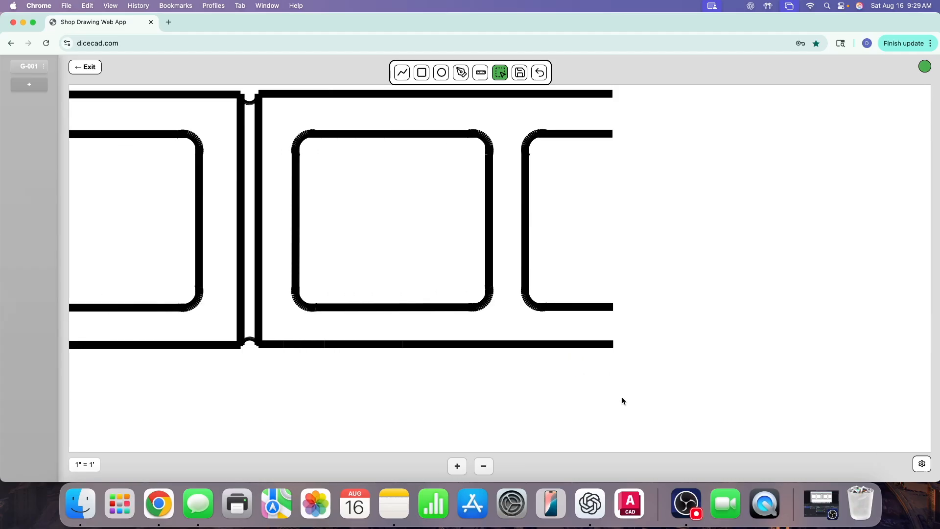
pyautogui.click(483, 466)
pyautogui.click(485, 467)
pyautogui.click(485, 467)
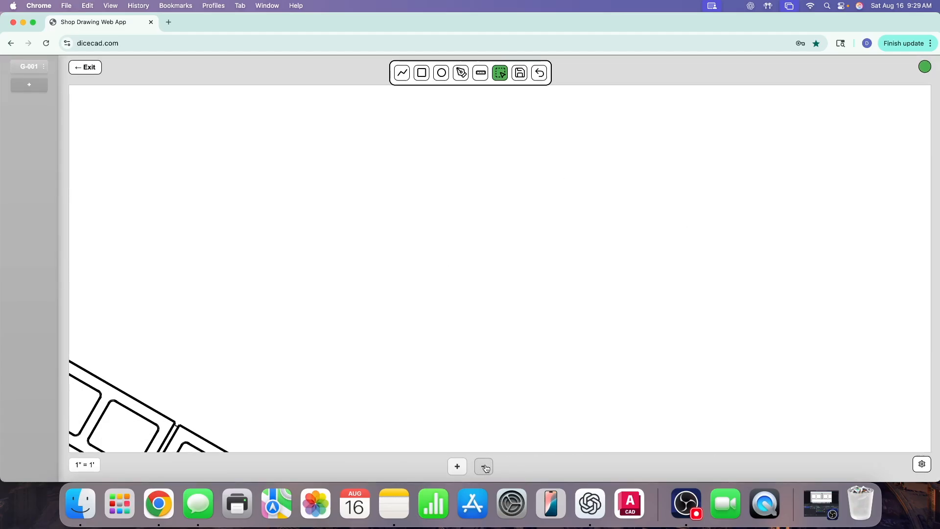
pyautogui.click(485, 467)
pyautogui.click(485, 467)
pyautogui.click(484, 467)
pyautogui.click(485, 467)
pyautogui.scroll(-6, 514, 405)
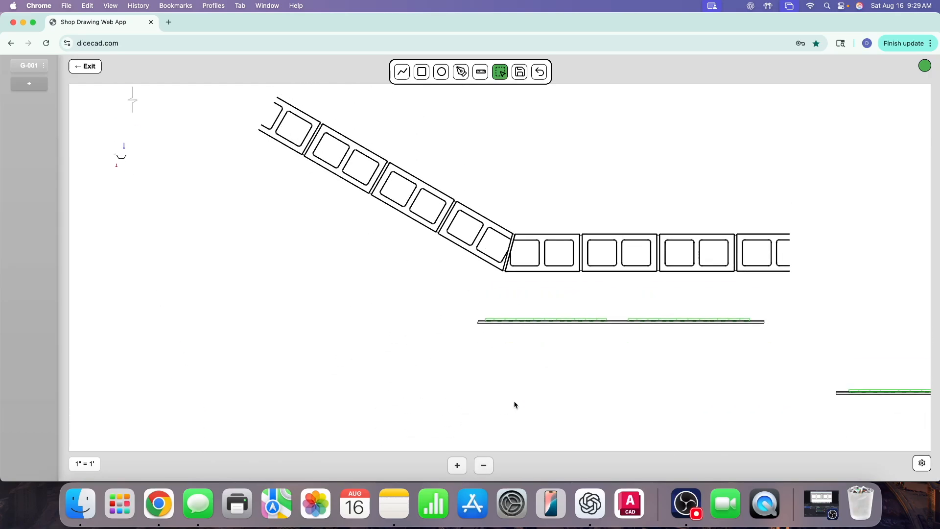
pyautogui.scroll(5, 515, 402)
pyautogui.hscroll(4, 514, 403)
pyautogui.scroll(-2, 516, 411)
pyautogui.scroll(-1, 519, 419)
pyautogui.moveTo(356, 319); pyautogui.dragTo(678, 392)
pyautogui.moveTo(564, 373); pyautogui.dragTo(257, 437)
pyautogui.click(374, 348)
# Rotate the whole bare block wall until its first wing lies horizontal and the other wing slopes down from the corner
pyautogui.hscroll(-3, 374, 347)
pyautogui.hscroll(-3, 374, 345)
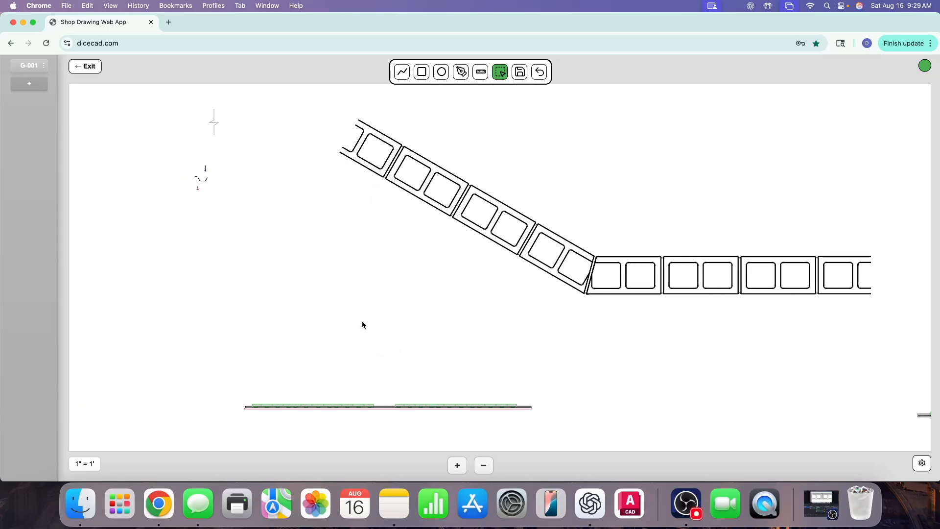
pyautogui.hscroll(3, 385, 299)
pyautogui.scroll(2, 381, 297)
pyautogui.moveTo(207, 144); pyautogui.dragTo(776, 390)
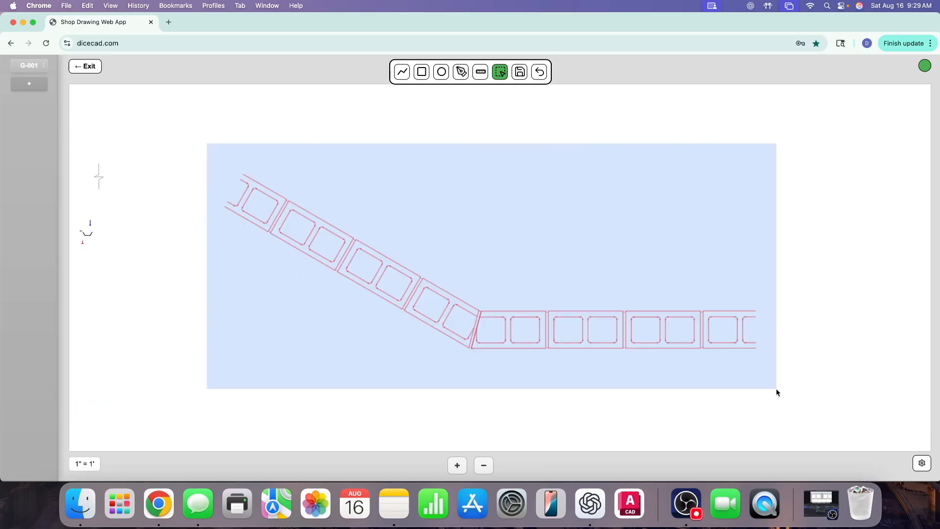
pyautogui.click(483, 465)
pyautogui.click(484, 465)
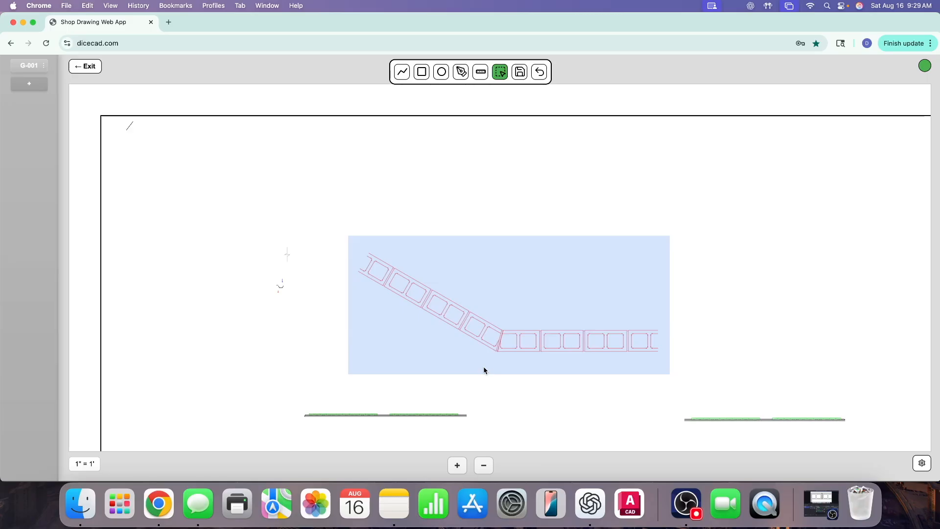
pyautogui.press('r')
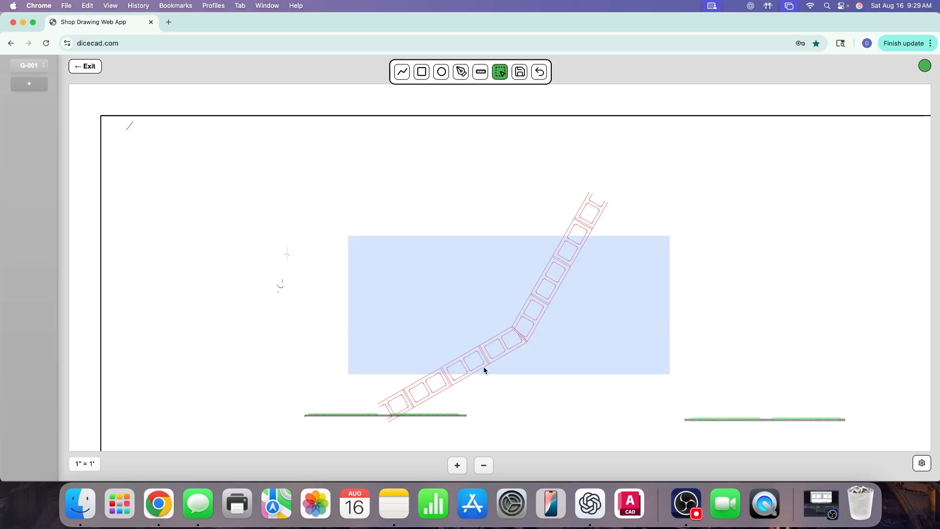
pyautogui.press('r')
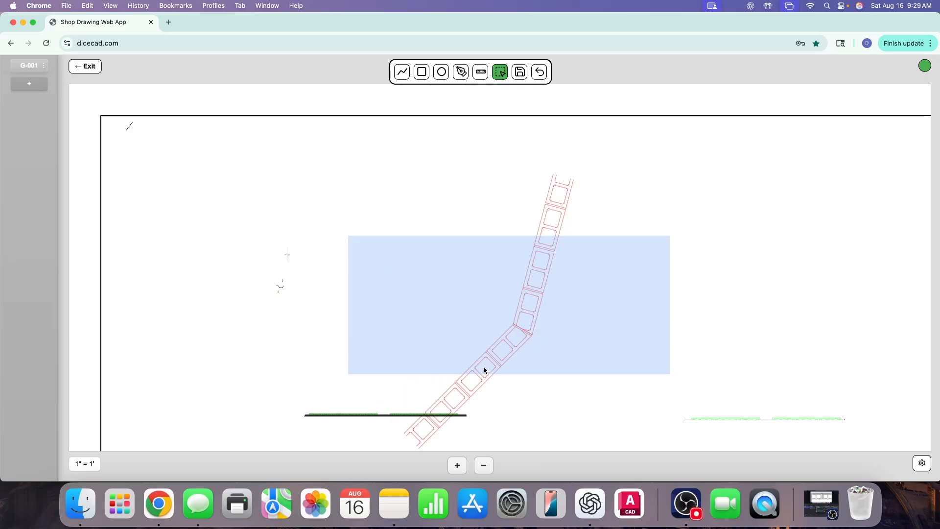
pyautogui.press('r')
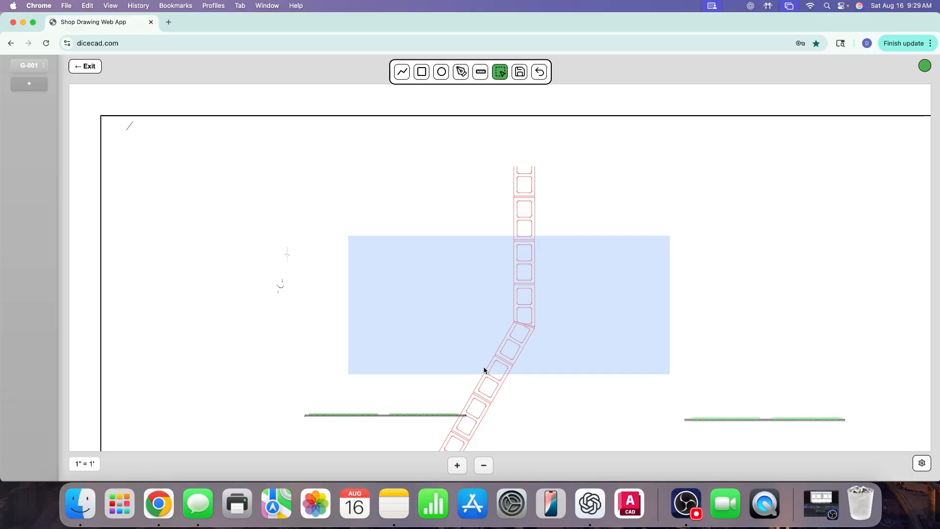
pyautogui.press('r')
pyautogui.press('r')
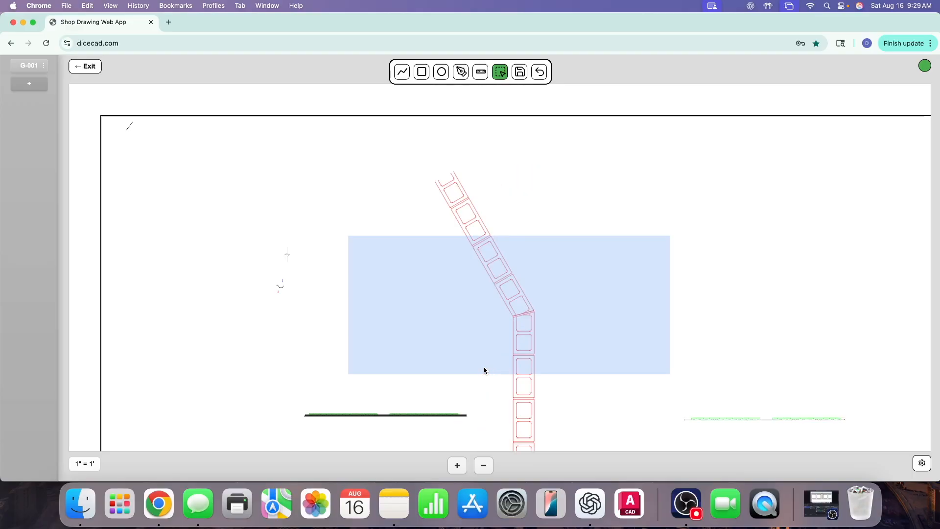
pyautogui.press('r')
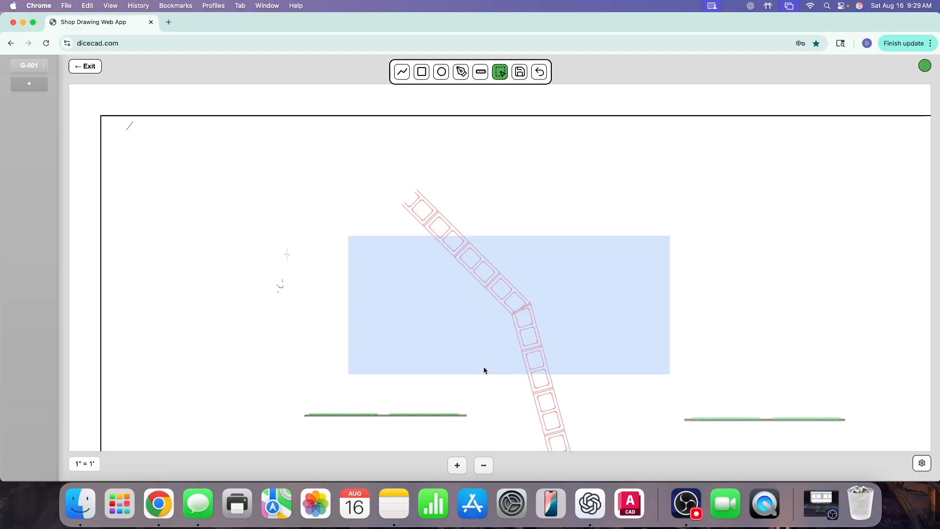
pyautogui.press('r')
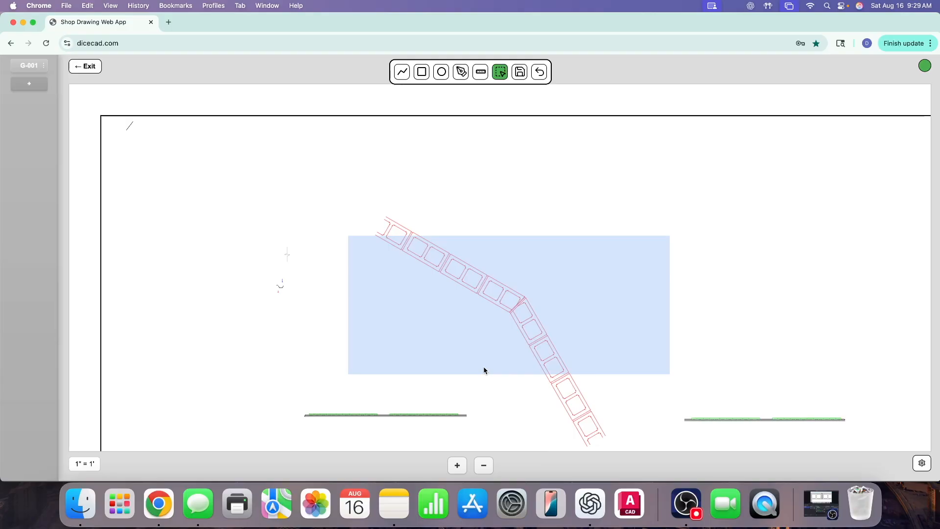
pyautogui.press('r')
pyautogui.press('r')
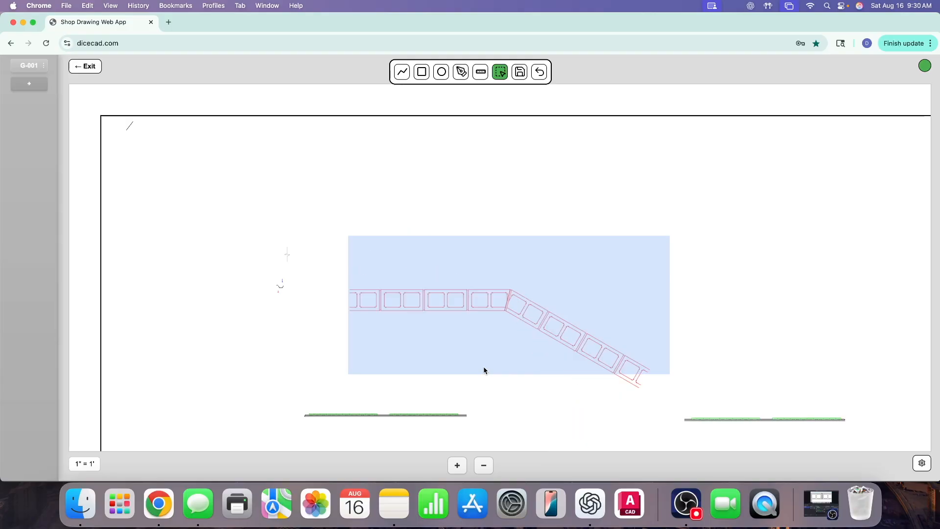
pyautogui.click(775, 308)
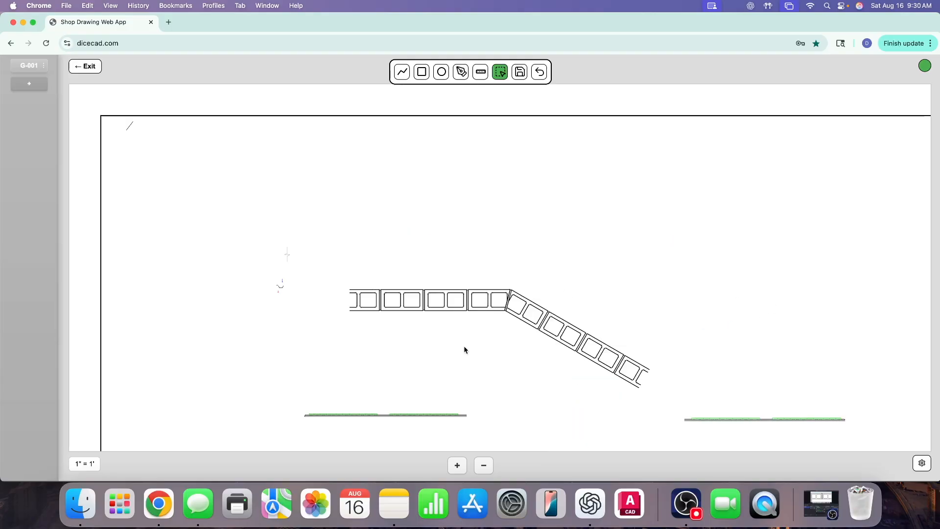
# Move the parts of the small hat channel to the left, clear of the blue and red fasteners and the break line
pyautogui.click(458, 465)
pyautogui.click(458, 465)
pyautogui.click(458, 465)
pyautogui.click(458, 465)
pyautogui.hscroll(-8, 338, 334)
pyautogui.scroll(4, 338, 334)
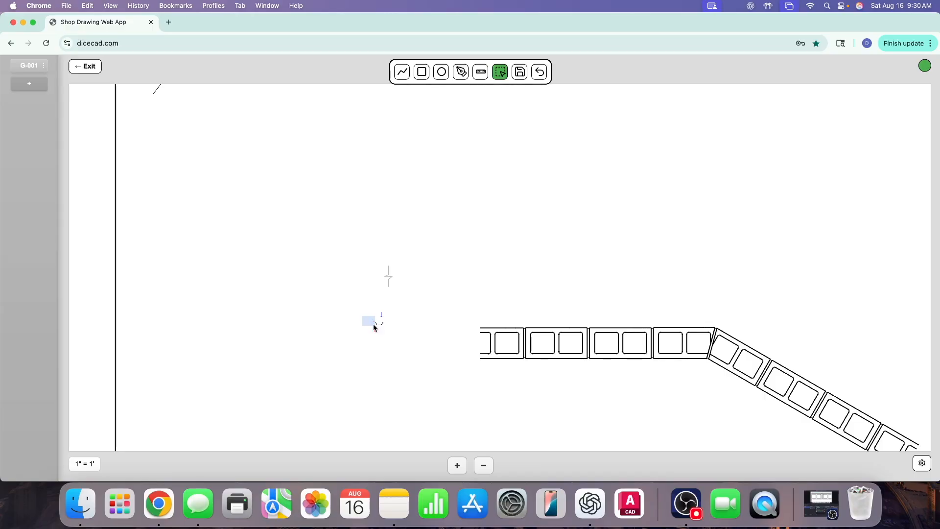
pyautogui.moveTo(304, 316)
pyautogui.mouseDown()
pyautogui.moveTo(282, 312)
pyautogui.moveTo(302, 334)
pyautogui.mouseUp()
pyautogui.rightClick(282, 310)
pyautogui.click(299, 326)
pyautogui.click(177, 261)
pyautogui.click(196, 253)
pyautogui.click(457, 465)
pyautogui.click(457, 465)
pyautogui.hscroll(-10, 255, 329)
pyautogui.scroll(6, 266, 328)
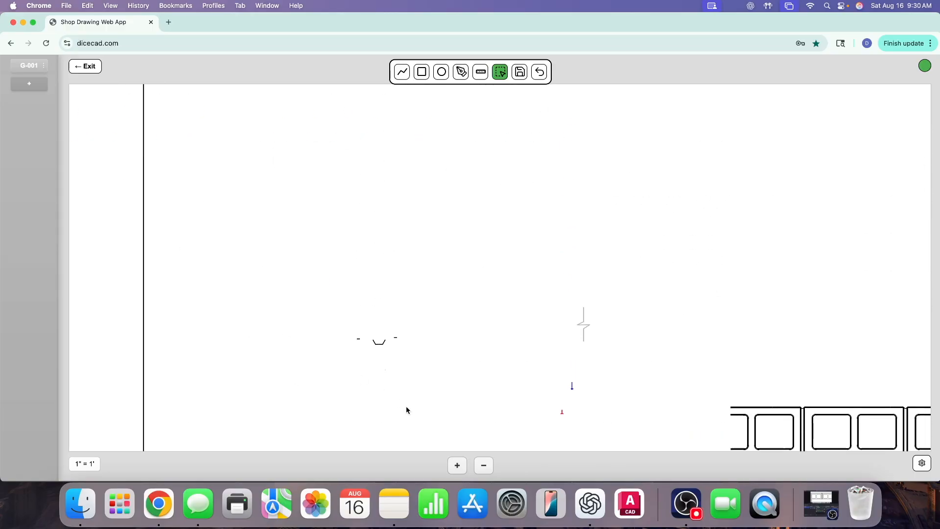
# Rejoin the two loose flanges to the ends of the hat channel and move the complete channel down and to the right
pyautogui.click(457, 465)
pyautogui.click(457, 466)
pyautogui.click(456, 466)
pyautogui.click(457, 466)
pyautogui.click(456, 466)
pyautogui.click(457, 465)
pyautogui.click(457, 466)
pyautogui.click(456, 466)
pyautogui.hscroll(-9, 205, 321)
pyautogui.scroll(5, 205, 321)
pyautogui.hscroll(-5, 205, 321)
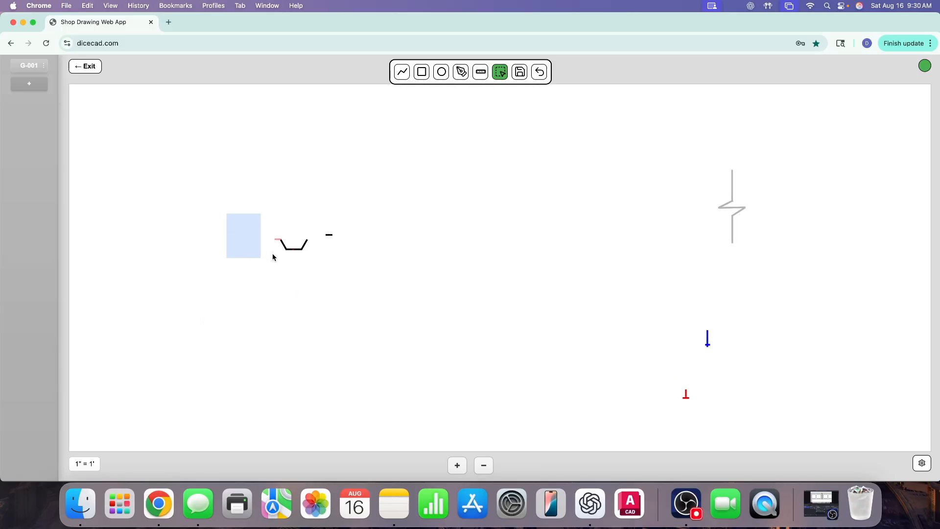
pyautogui.moveTo(273, 254); pyautogui.dragTo(273, 254)
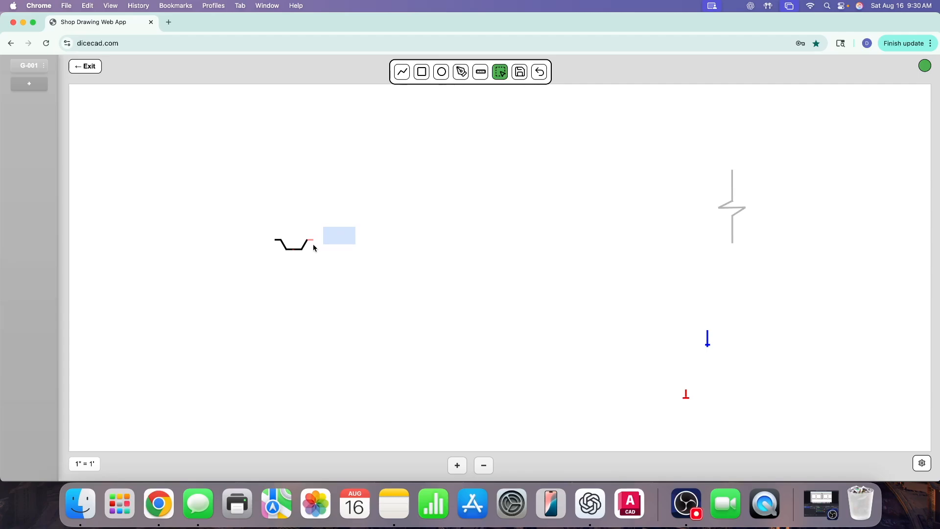
pyautogui.moveTo(250, 219); pyautogui.dragTo(350, 282)
pyautogui.moveTo(300, 265); pyautogui.dragTo(434, 331)
# Duplicate the complete hat channel and drop the copy above and to the left of the original
pyautogui.moveTo(353, 268); pyautogui.dragTo(492, 357)
pyautogui.rightClick(419, 316)
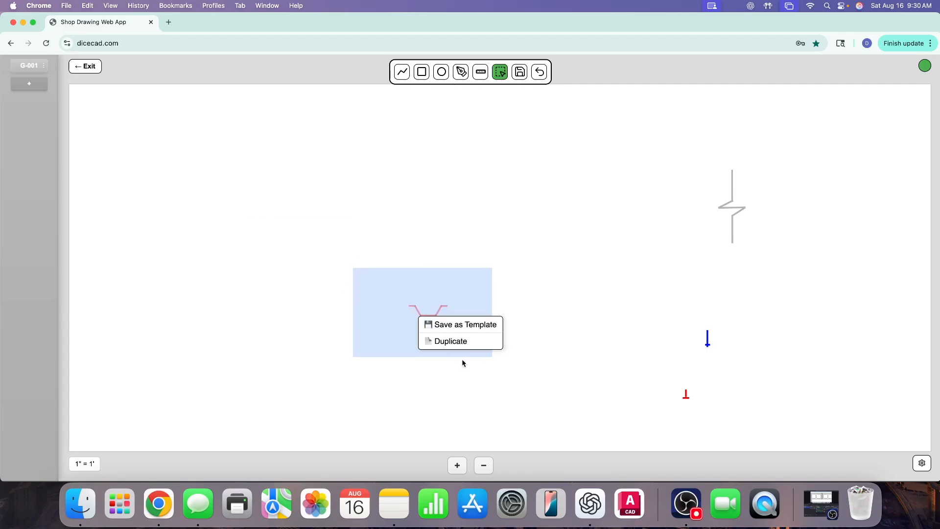
pyautogui.click(500, 391)
pyautogui.click(483, 465)
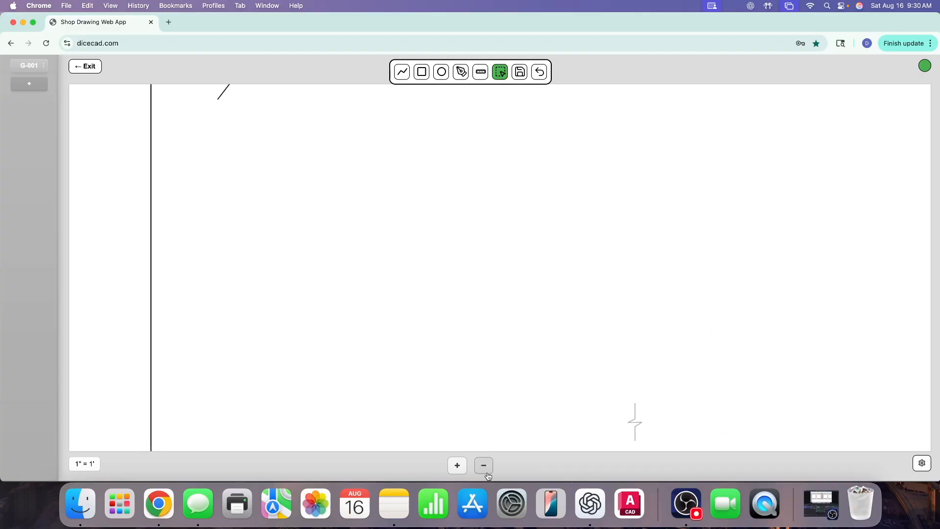
pyautogui.moveTo(284, 309); pyautogui.dragTo(348, 353)
pyautogui.rightClick(314, 328)
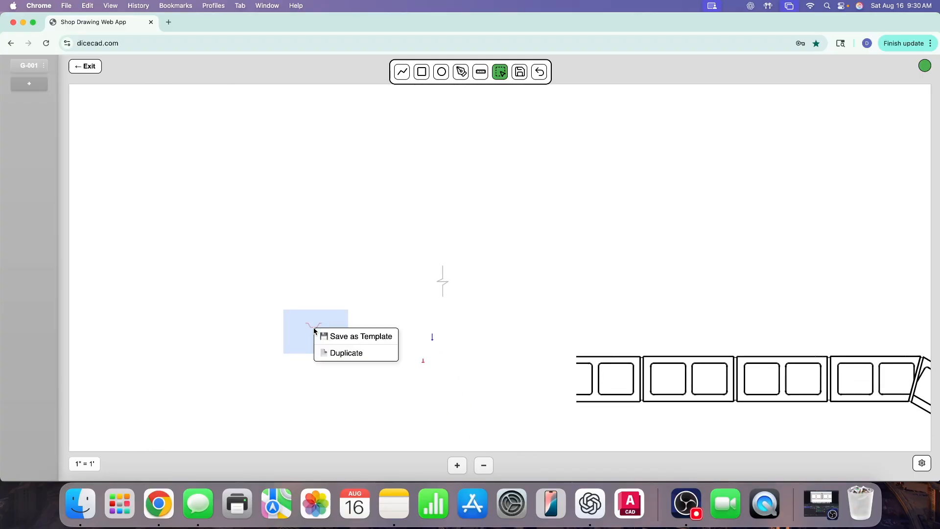
pyautogui.click(354, 353)
pyautogui.click(213, 315)
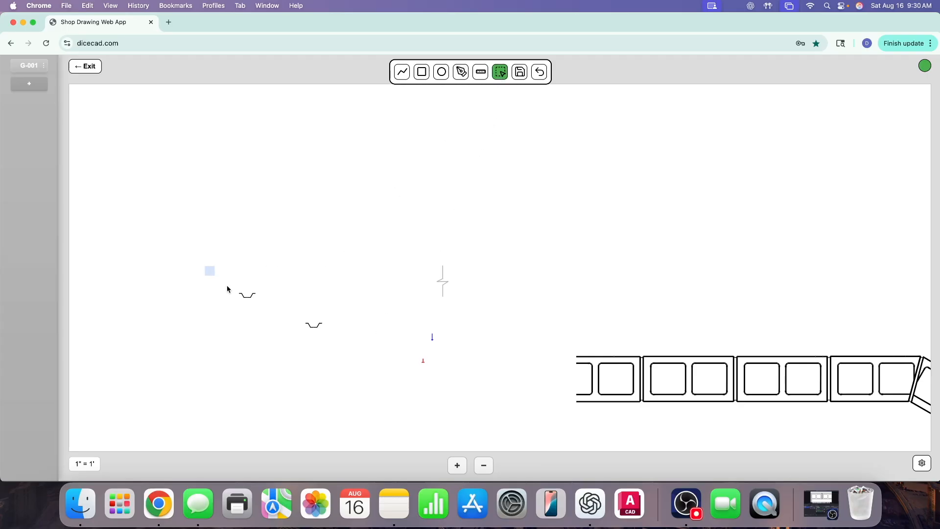
# Duplicate the pair of hat channels, then duplicate the resulting four and drop the copies above the horizontal block wall
pyautogui.moveTo(227, 289); pyautogui.dragTo(310, 346)
pyautogui.rightClick(275, 324)
pyautogui.click(323, 351)
pyautogui.moveTo(210, 182); pyautogui.dragTo(357, 372)
pyautogui.rightClick(296, 305)
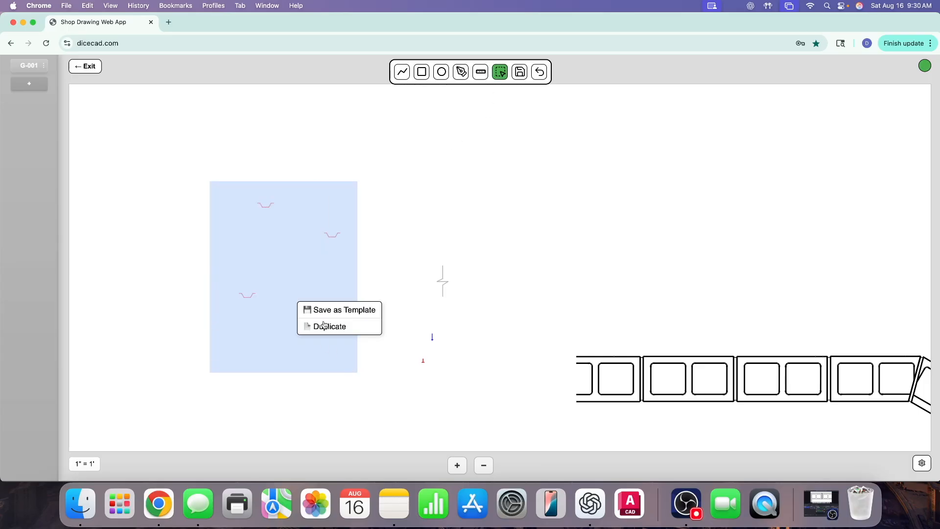
pyautogui.click(323, 325)
pyautogui.click(566, 280)
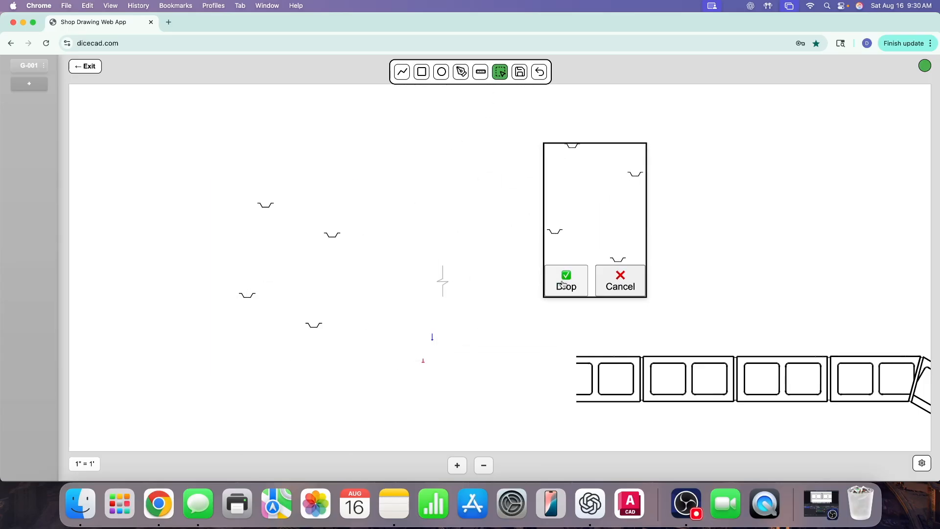
# Move the hat channel copies in pairs next to the originals so that they form two close columns of four
pyautogui.click(502, 75)
pyautogui.moveTo(534, 115); pyautogui.dragTo(333, 229)
pyautogui.moveTo(514, 200); pyautogui.dragTo(639, 292)
pyautogui.moveTo(626, 286); pyautogui.dragTo(339, 280)
pyautogui.moveTo(219, 277); pyautogui.dragTo(318, 319)
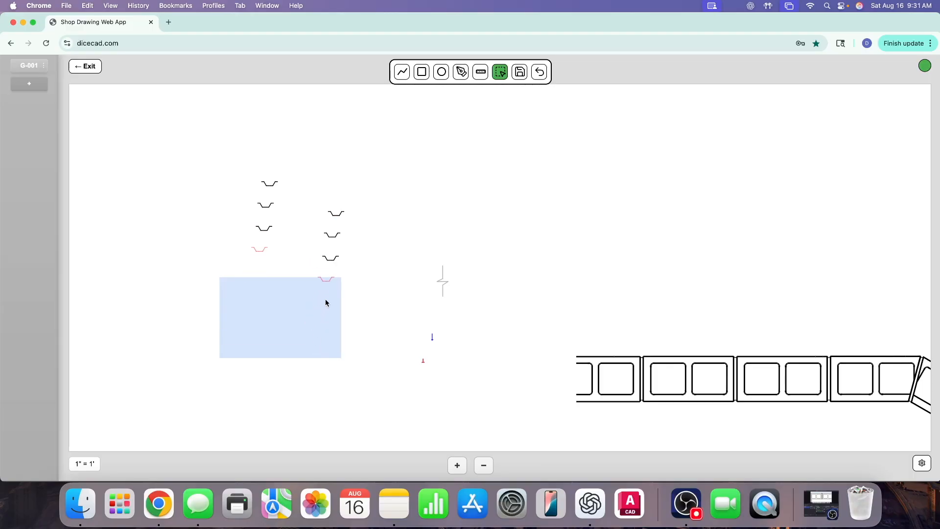
pyautogui.click(327, 299)
# Duplicate all eight hat channels and drop the copies directly below the originals
pyautogui.moveTo(235, 155); pyautogui.dragTo(366, 312)
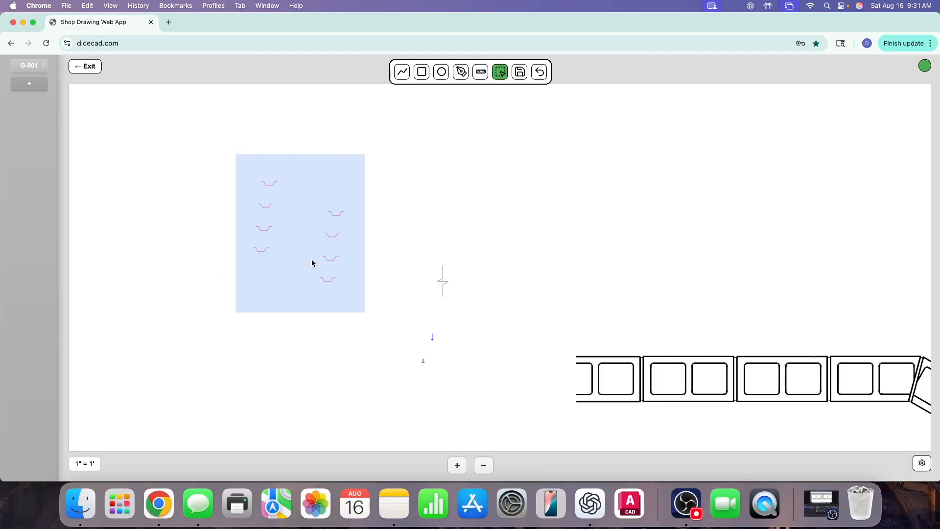
pyautogui.rightClick(312, 263)
pyautogui.click(325, 274)
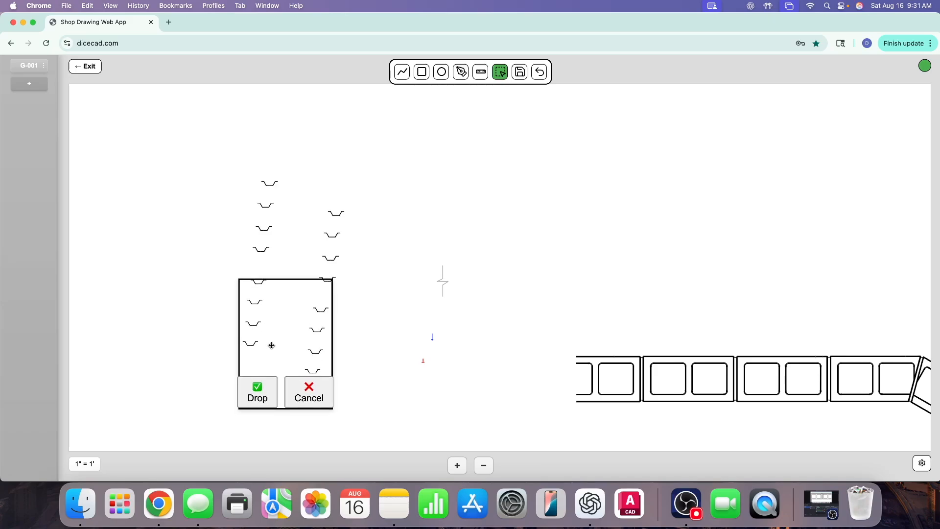
pyautogui.click(257, 394)
# Move the lowest column of four hat channels beneath the horizontal block wall, and one more channel nearer the corner
pyautogui.scroll(-3, 366, 320)
pyautogui.hscroll(4, 367, 320)
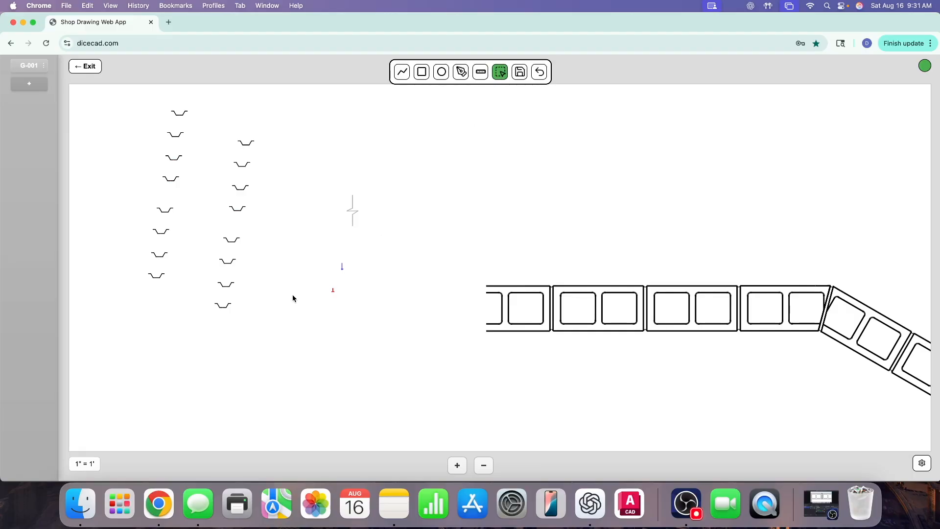
pyautogui.moveTo(204, 235); pyautogui.dragTo(630, 440)
pyautogui.click(445, 407)
pyautogui.moveTo(155, 208); pyautogui.dragTo(768, 371)
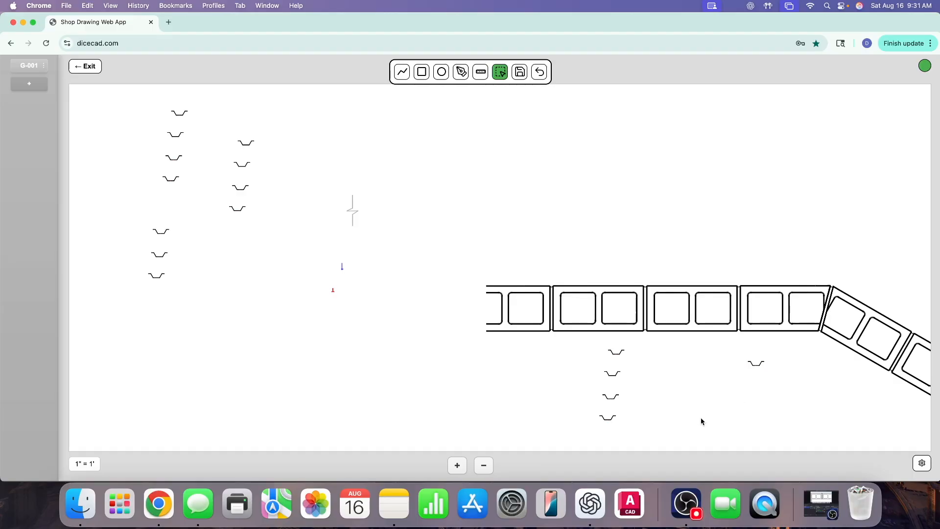
# Place the single hat channel against the underside of the horizontal block wall, right beside the corner joint
pyautogui.click(458, 465)
pyautogui.click(458, 465)
pyautogui.click(458, 465)
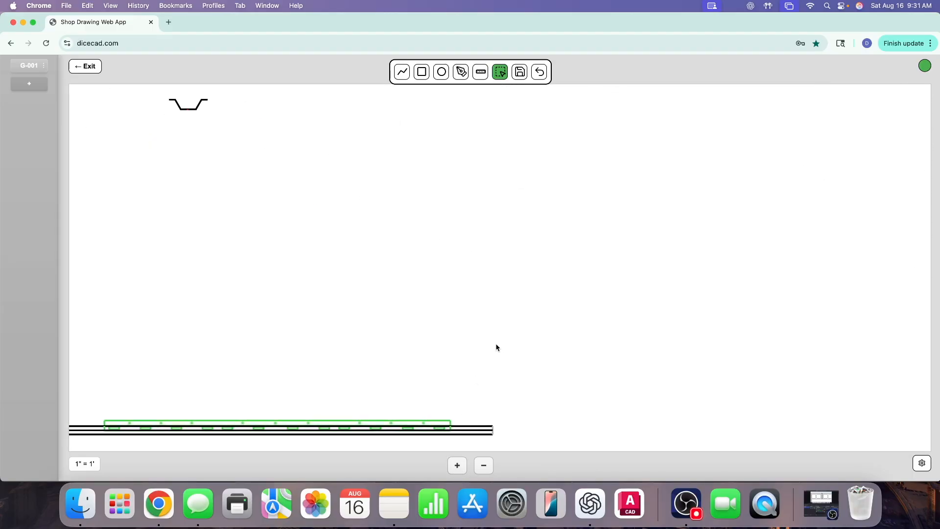
pyautogui.scroll(8, 497, 346)
pyautogui.hscroll(2, 496, 346)
pyautogui.moveTo(422, 343); pyautogui.dragTo(590, 330)
pyautogui.click(534, 359)
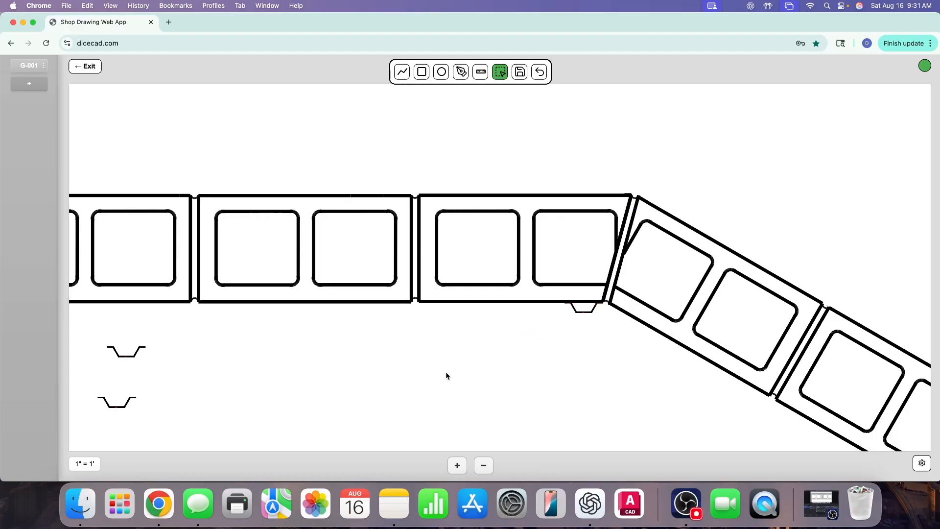
# Move one of the four stacked hat channels to just beneath the open end of the horizontal block wall
pyautogui.scroll(-3, 431, 377)
pyautogui.hscroll(-2, 430, 377)
pyautogui.scroll(-1, 726, 431)
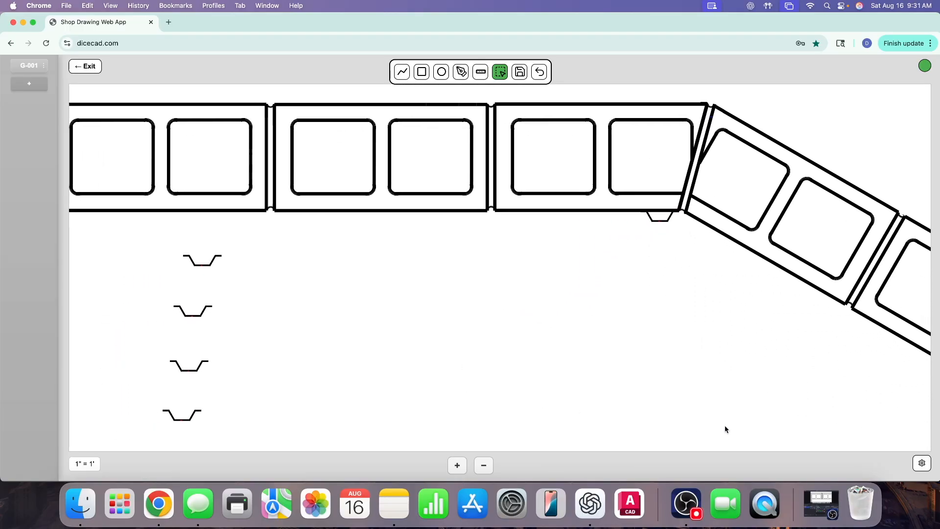
pyautogui.scroll(-5, 392, 328)
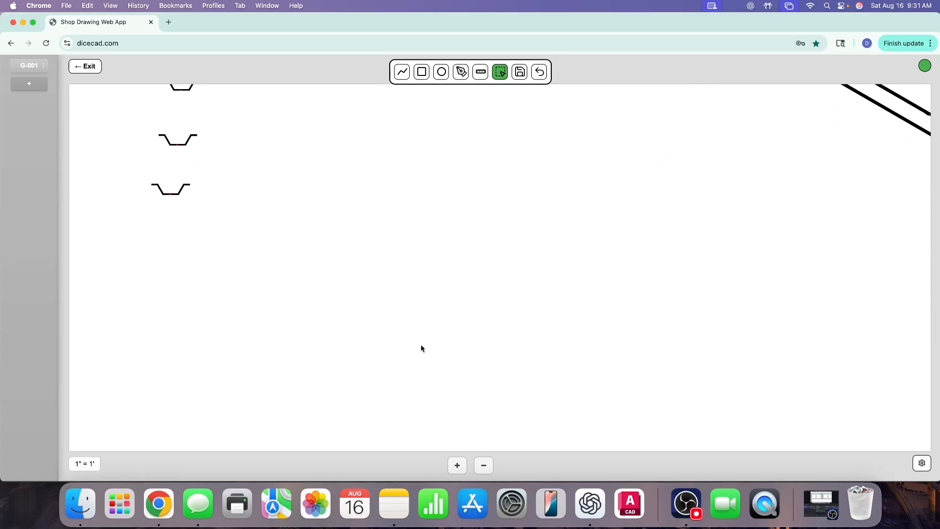
pyautogui.click(484, 465)
pyautogui.click(484, 465)
pyautogui.scroll(-5, 480, 416)
pyautogui.hscroll(3, 480, 416)
pyautogui.moveTo(403, 195)
pyautogui.mouseDown()
pyautogui.moveTo(449, 230)
pyautogui.moveTo(338, 134)
pyautogui.moveTo(310, 125)
pyautogui.mouseUp()
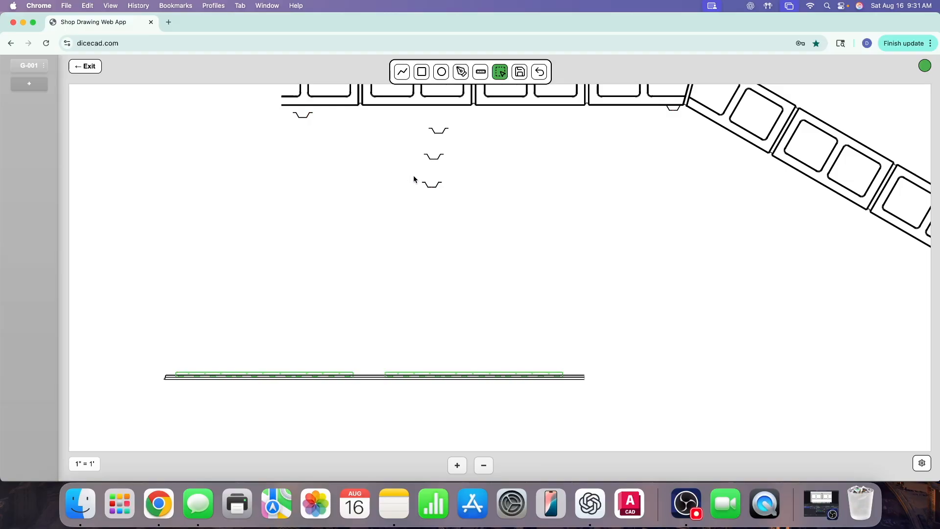
# Spread the other three stacked hat channels along the underside of the horizontal wall, between the open end and the corner
pyautogui.moveTo(414, 177); pyautogui.dragTo(450, 201)
pyautogui.moveTo(389, 135); pyautogui.dragTo(461, 177)
pyautogui.click(511, 193)
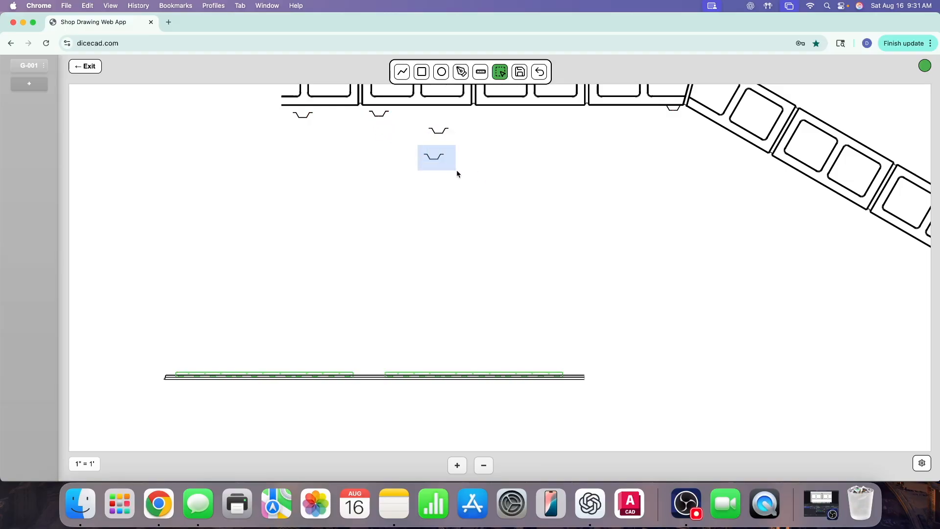
pyautogui.moveTo(555, 152); pyautogui.dragTo(616, 119)
pyautogui.click(606, 136)
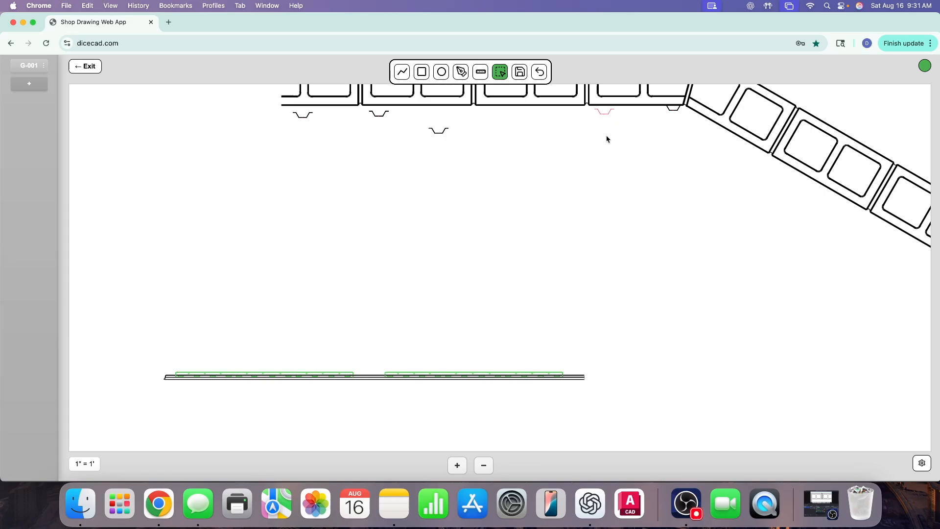
pyautogui.click(488, 126)
# Move the cladding strip with its green pieces to just beneath the hat channels of the horizontal block wall
pyautogui.moveTo(152, 336); pyautogui.dragTo(606, 422)
pyautogui.moveTo(428, 411); pyautogui.dragTo(524, 168)
pyautogui.click(548, 226)
pyautogui.scroll(3, 554, 248)
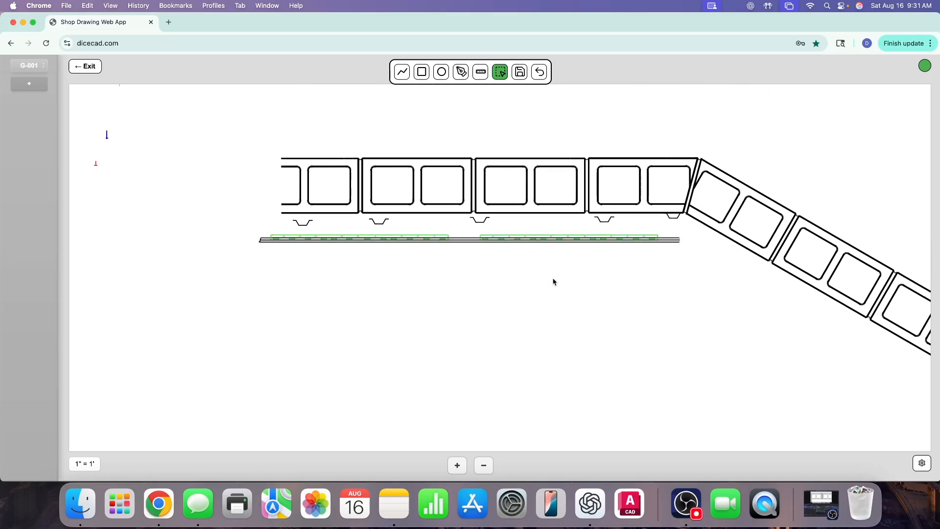
# Zoom in near the corner joint and turn on the background grid
pyautogui.click(459, 464)
pyautogui.click(459, 465)
pyautogui.click(459, 464)
pyautogui.click(459, 464)
pyautogui.click(459, 465)
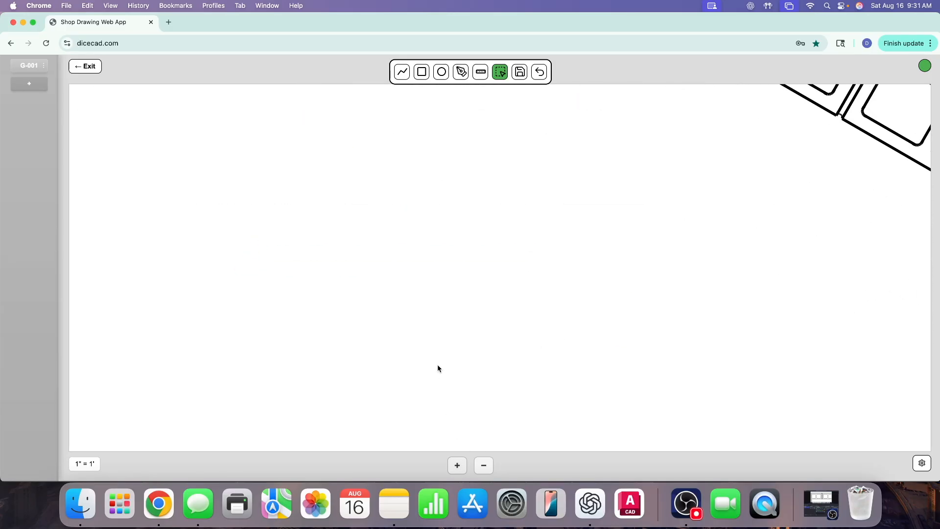
pyautogui.scroll(4, 437, 367)
pyautogui.click(921, 463)
pyautogui.click(827, 210)
pyautogui.click(926, 468)
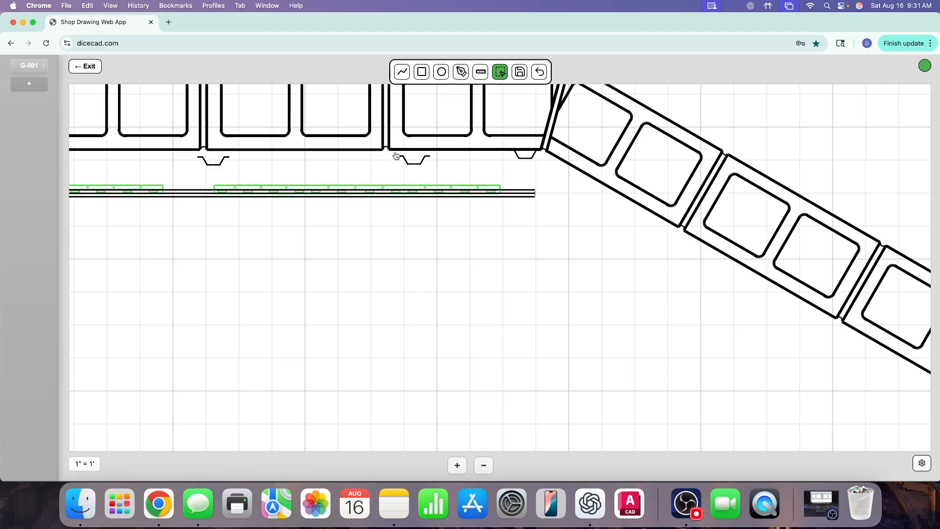
# Place the second hat channel from the corner flush against the horizontal wall's underside, closer to the corner channel
pyautogui.click(498, 75)
pyautogui.moveTo(394, 155); pyautogui.dragTo(481, 161)
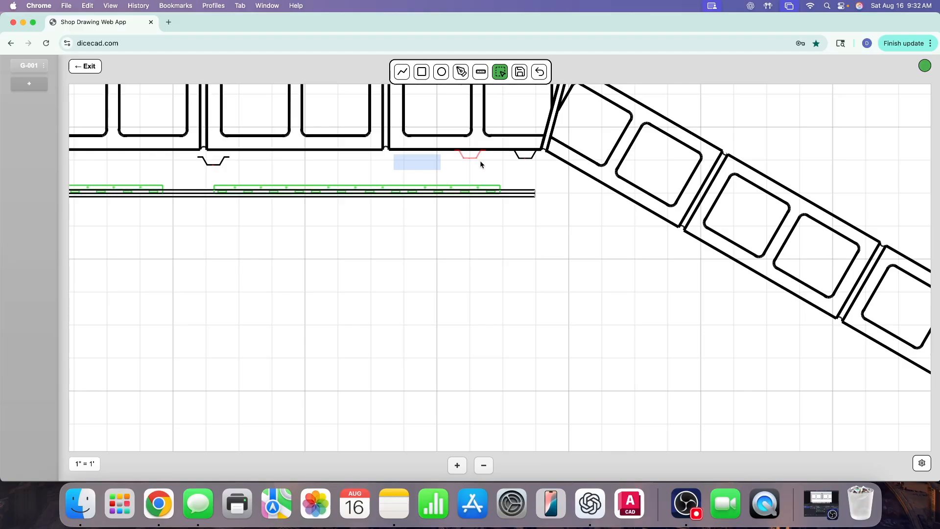
pyautogui.click(620, 251)
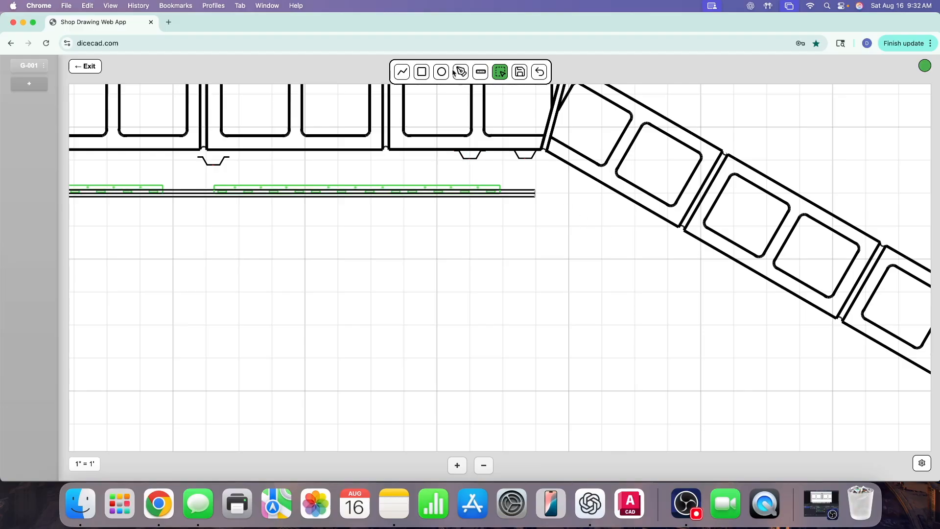
pyautogui.click(401, 72)
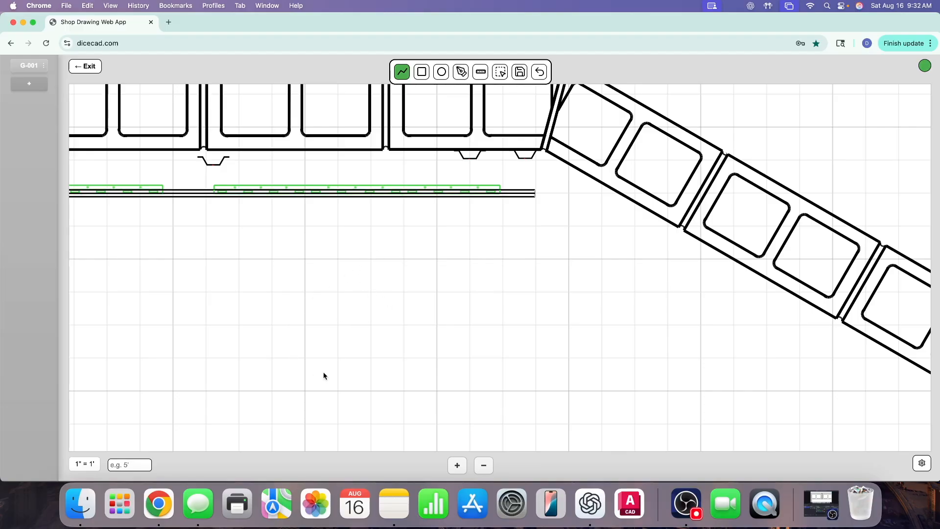
pyautogui.moveTo(360, 318); pyautogui.dragTo(536, 310)
pyautogui.moveTo(486, 275); pyautogui.dragTo(454, 370)
pyautogui.click(501, 72)
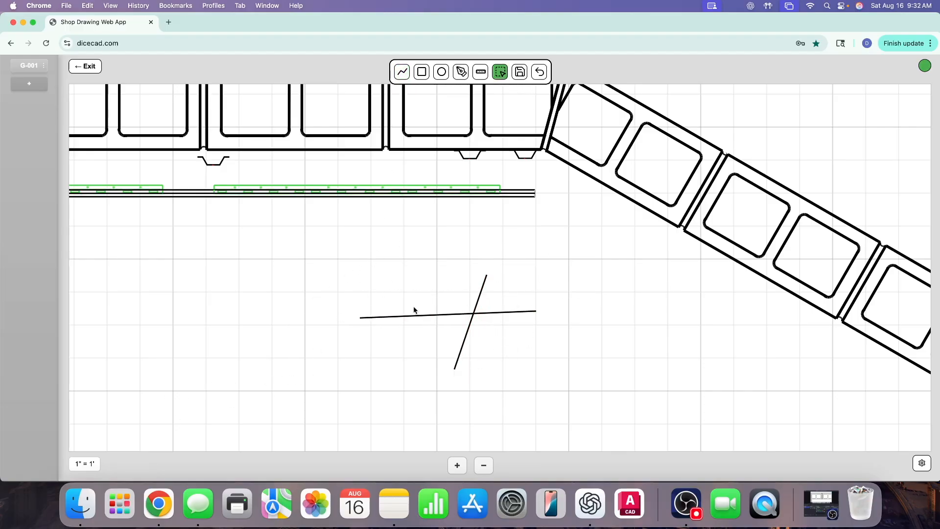
pyautogui.moveTo(414, 307); pyautogui.dragTo(514, 354)
pyautogui.press('BackSpace')
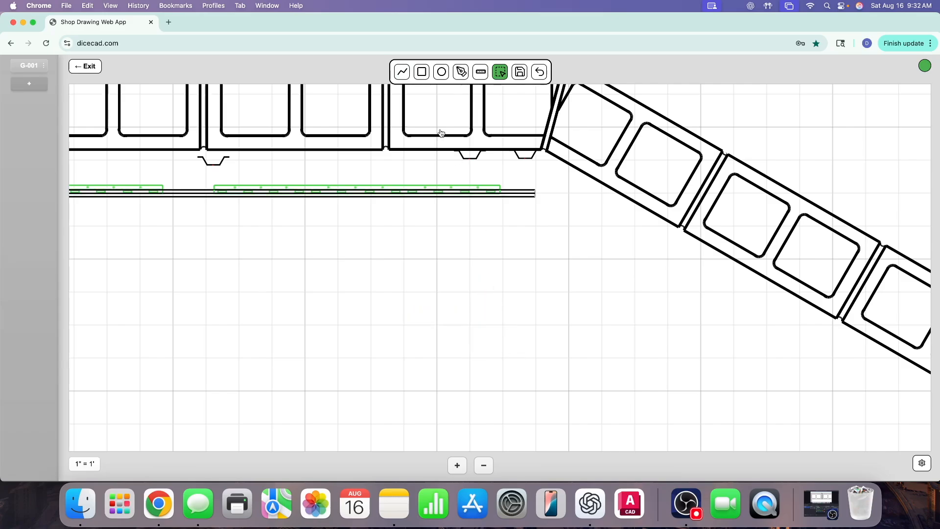
# Draw a horizontal 16" spacing line and align its end with the centre of the second hat channel from the corner
pyautogui.click(402, 72)
pyautogui.click(272, 285)
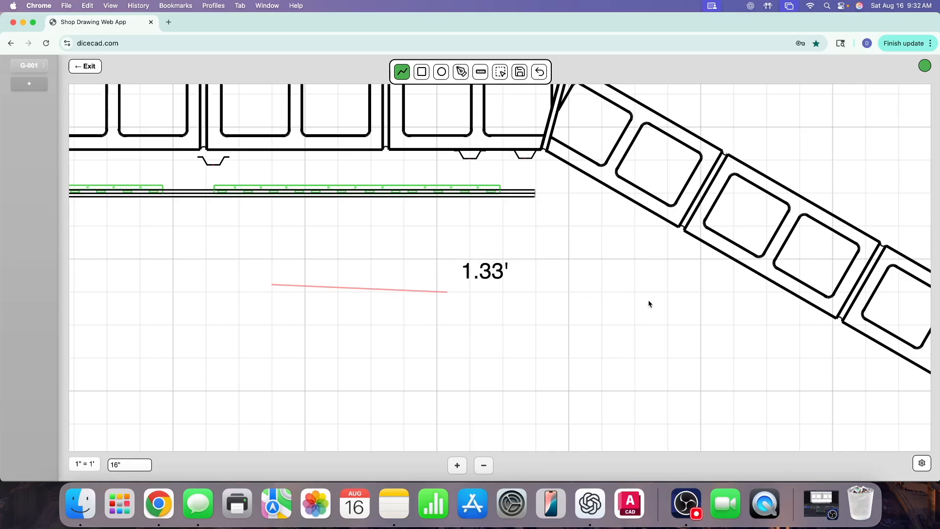
pyautogui.click(672, 288)
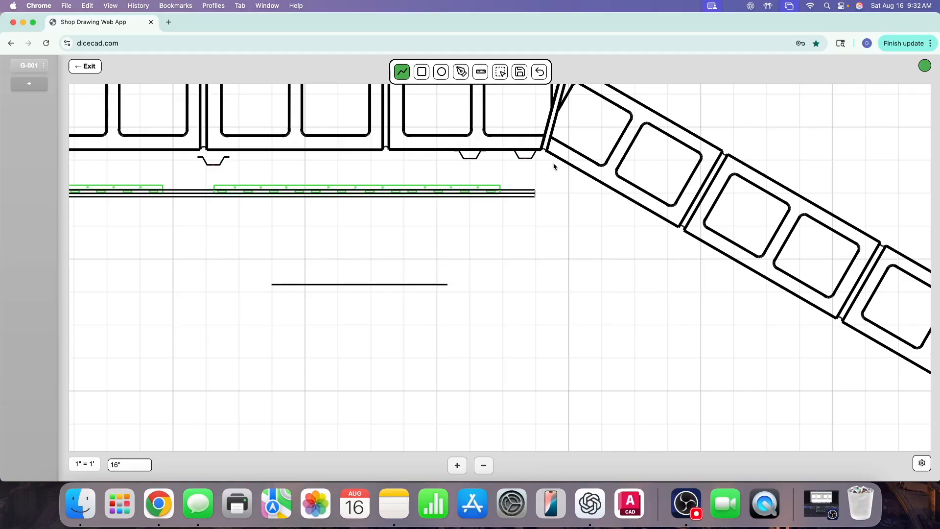
pyautogui.click(499, 72)
pyautogui.moveTo(328, 267); pyautogui.dragTo(382, 184)
pyautogui.click(332, 267)
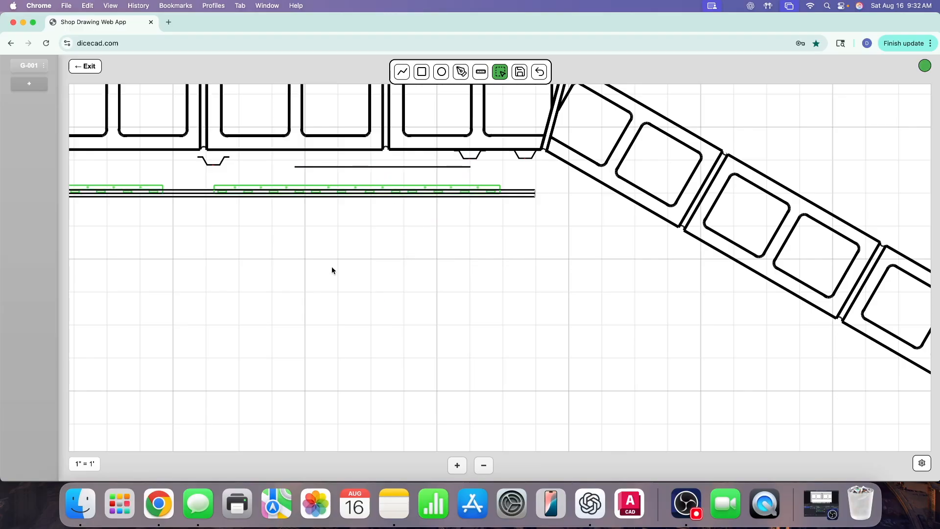
# Position the next hat channels against the horizontal wall's underside at 16" spacing, using the line as a gauge
pyautogui.scroll(5, 332, 271)
pyautogui.hscroll(-5, 332, 270)
pyautogui.moveTo(296, 270)
pyautogui.mouseDown()
pyautogui.moveTo(336, 288)
pyautogui.moveTo(408, 279)
pyautogui.moveTo(480, 292)
pyautogui.moveTo(296, 289)
pyautogui.mouseUp()
pyautogui.click(494, 355)
pyautogui.click(321, 345)
pyautogui.hscroll(-5, 249, 349)
pyautogui.moveTo(424, 278); pyautogui.dragTo(490, 272)
# Shift the 16" line to the last bay, place the outermost hat channel at its far end, and delete the line
pyautogui.moveTo(563, 280); pyautogui.dragTo(398, 288)
pyautogui.moveTo(285, 273); pyautogui.dragTo(343, 293)
pyautogui.moveTo(255, 279); pyautogui.dragTo(252, 280)
pyautogui.moveTo(385, 281)
pyautogui.mouseDown()
pyautogui.moveTo(419, 292)
pyautogui.moveTo(379, 287)
pyautogui.mouseUp()
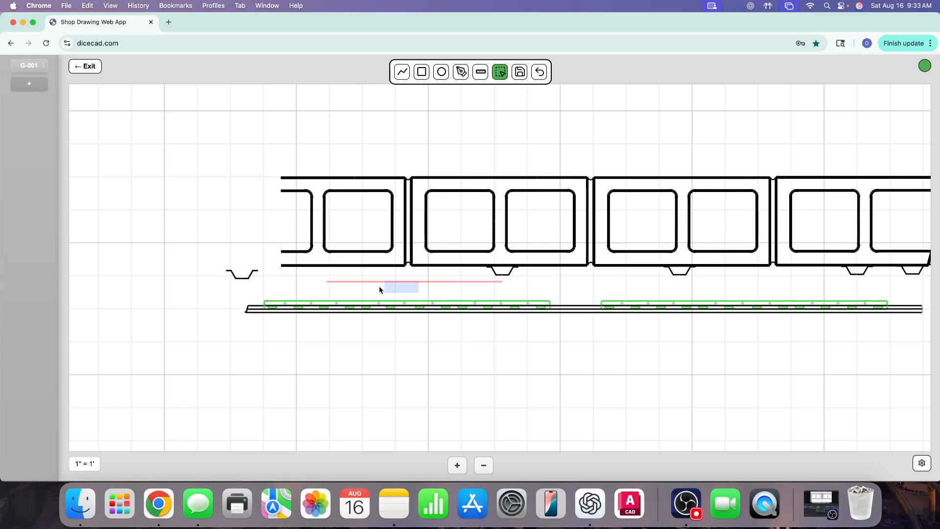
pyautogui.click(385, 323)
pyautogui.moveTo(211, 260); pyautogui.dragTo(326, 280)
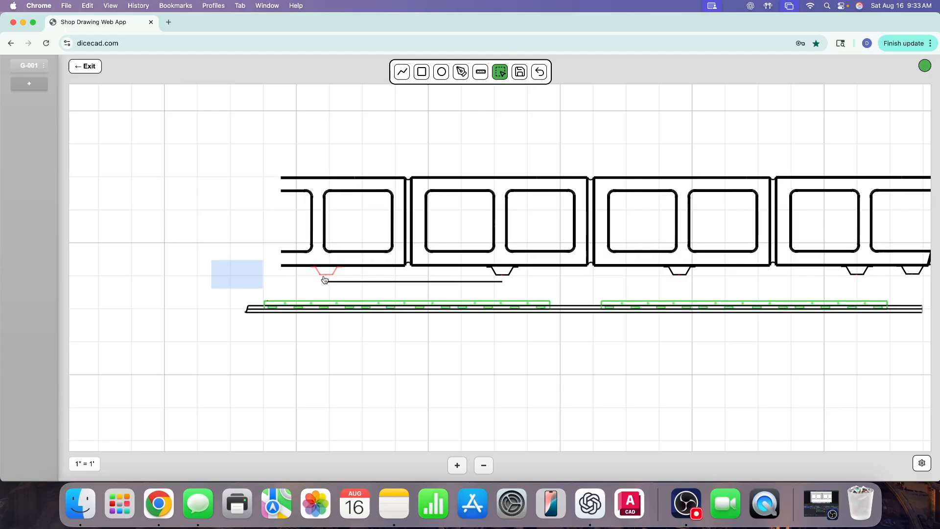
pyautogui.click(403, 372)
pyautogui.moveTo(392, 273); pyautogui.dragTo(413, 292)
pyautogui.press('Delete')
# Bring a spare hat channel from the separated pieces to the empty area below the corner joint
pyautogui.hscroll(10, 514, 388)
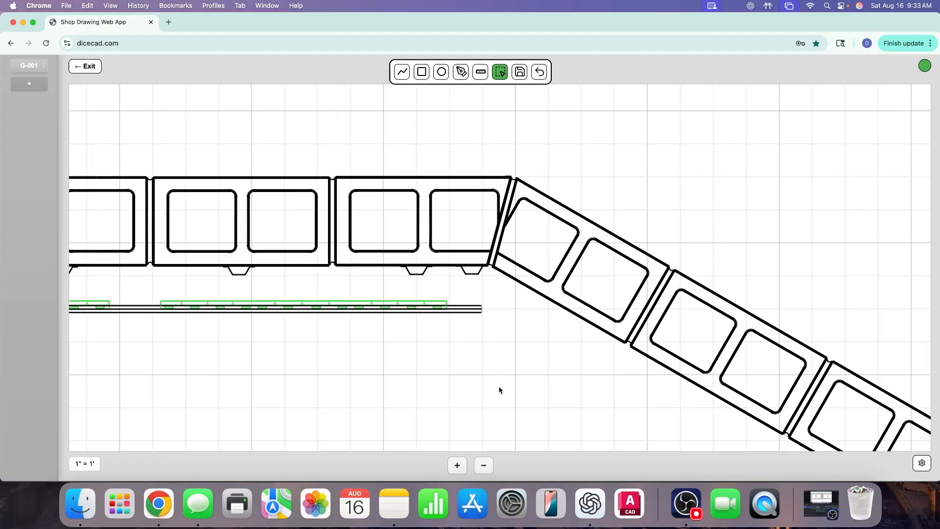
pyautogui.hscroll(-15, 426, 339)
pyautogui.moveTo(197, 179); pyautogui.dragTo(695, 389)
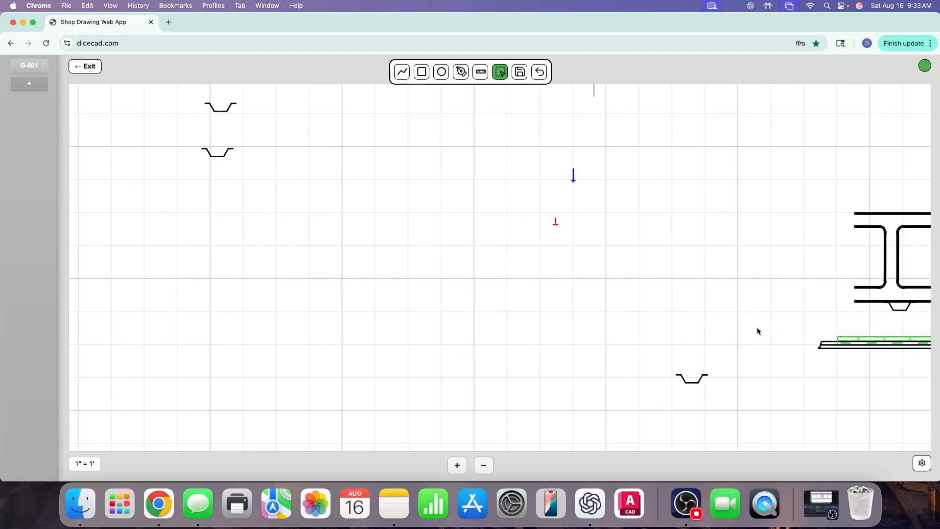
pyautogui.hscroll(15, 757, 331)
pyautogui.scroll(-6, 756, 331)
pyautogui.moveTo(224, 201); pyautogui.dragTo(321, 250)
pyautogui.moveTo(227, 217); pyautogui.dragTo(691, 282)
pyautogui.click(692, 282)
pyautogui.hscroll(15, 638, 312)
pyautogui.scroll(3, 539, 333)
pyautogui.moveTo(413, 341); pyautogui.dragTo(736, 322)
pyautogui.click(709, 303)
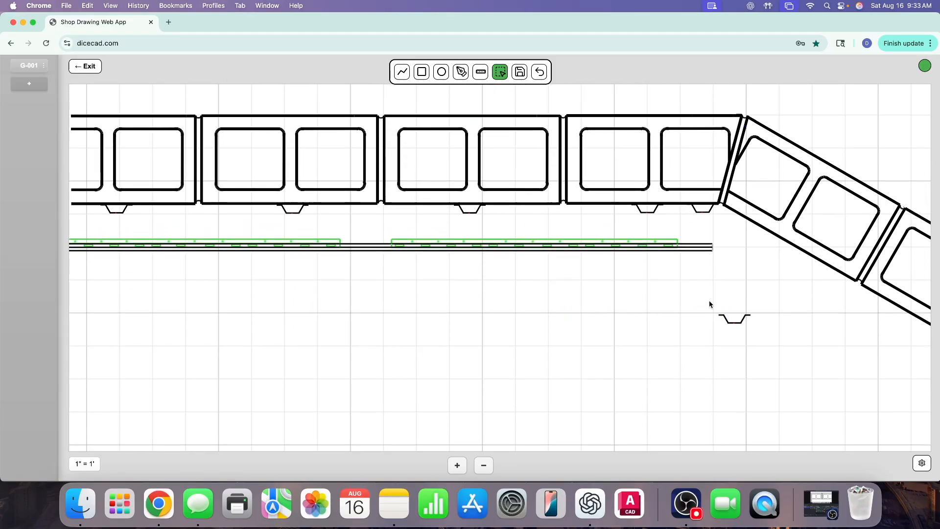
# Rotate the spare hat channel to the angled wall's slope and place it against that wall's underside beside the corner
pyautogui.hscroll(5, 822, 325)
pyautogui.moveTo(619, 296); pyautogui.dragTo(682, 351)
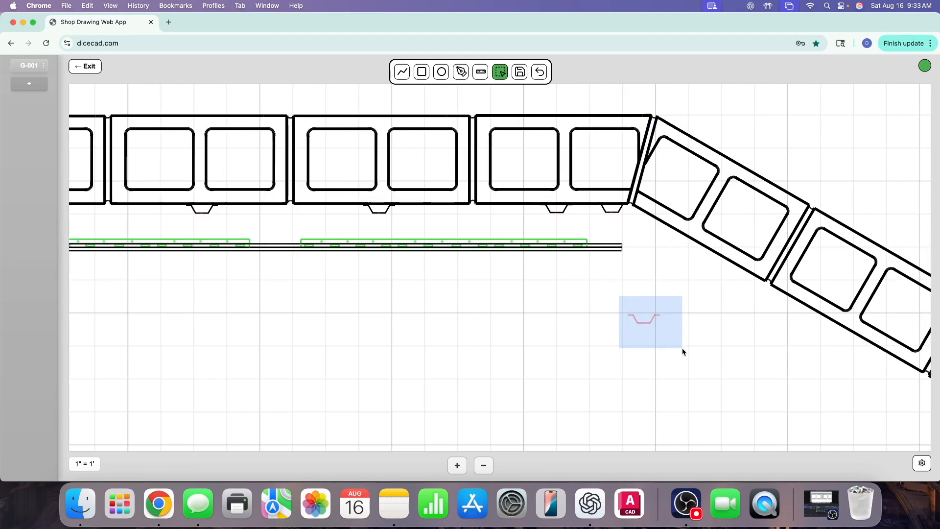
pyautogui.press('r')
pyautogui.press('r')
pyautogui.click(758, 319)
pyautogui.moveTo(616, 288); pyautogui.dragTo(665, 342)
pyautogui.moveTo(656, 326); pyautogui.dragTo(658, 232)
pyautogui.click(686, 300)
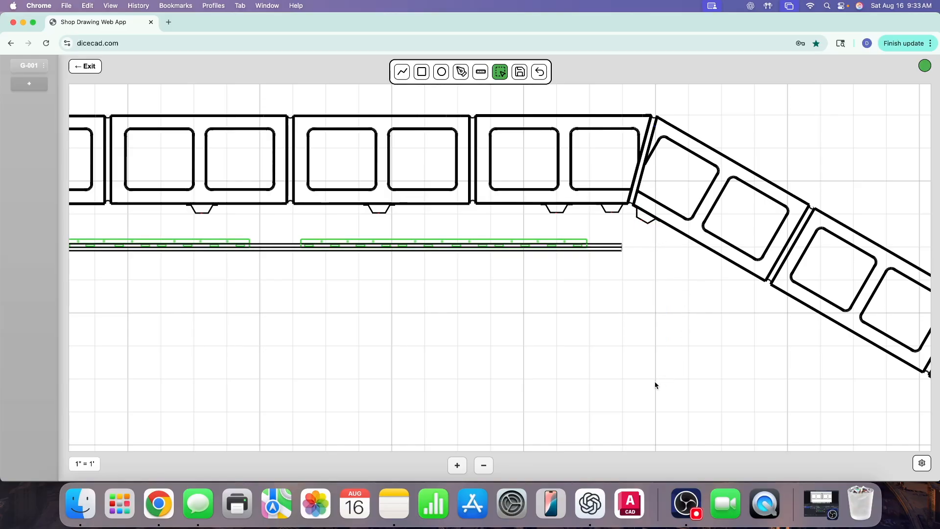
# Draw two parallel horizontal 2" lines in the empty area below the cladding strip
pyautogui.click(402, 72)
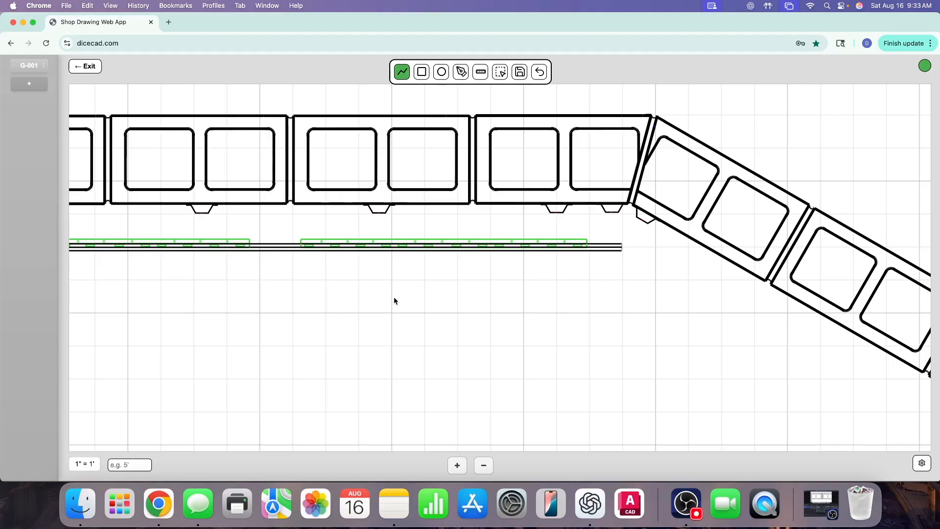
pyautogui.click(392, 281)
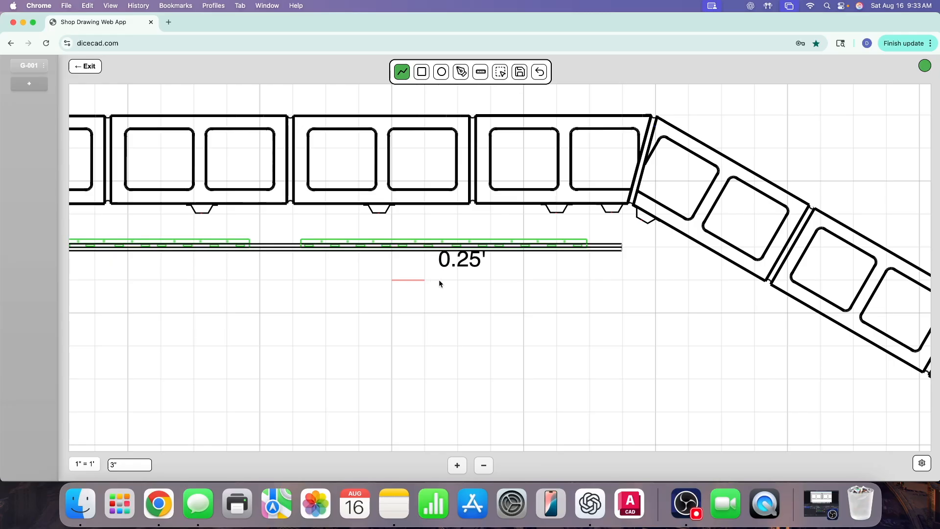
pyautogui.write('3')
pyautogui.press('BackSpace')
pyautogui.write('2')
pyautogui.click(469, 283)
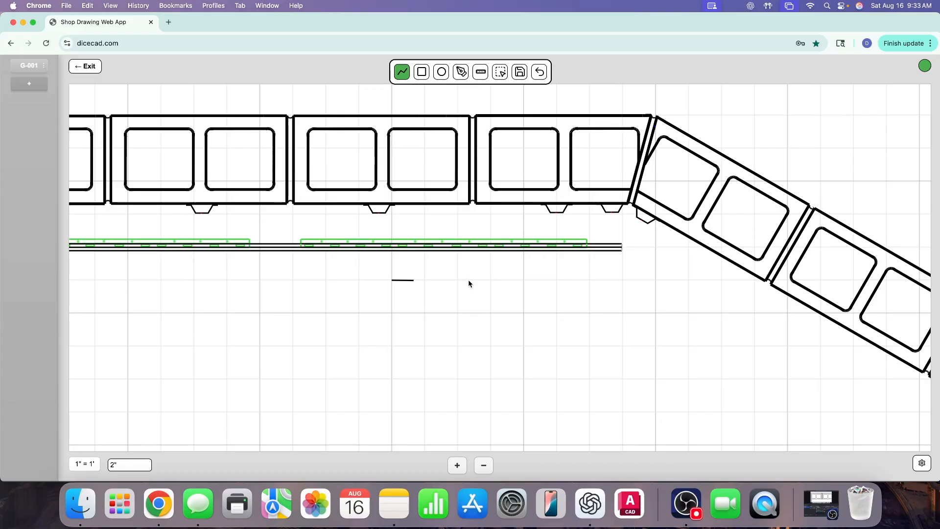
pyautogui.click(392, 296)
pyautogui.click(421, 299)
pyautogui.click(504, 73)
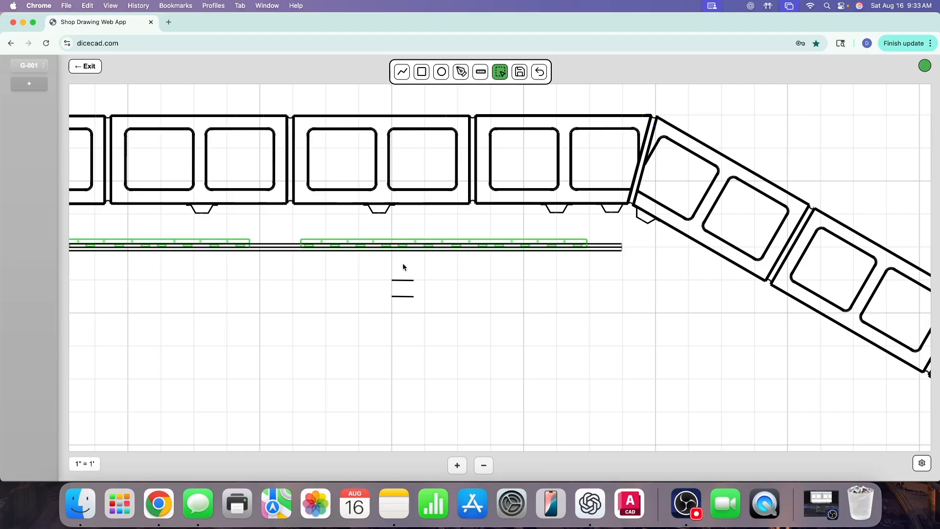
# Rotate one 2" line to the angled wall's slope and join it to the end of the other 2" line
pyautogui.moveTo(389, 269); pyautogui.dragTo(503, 358)
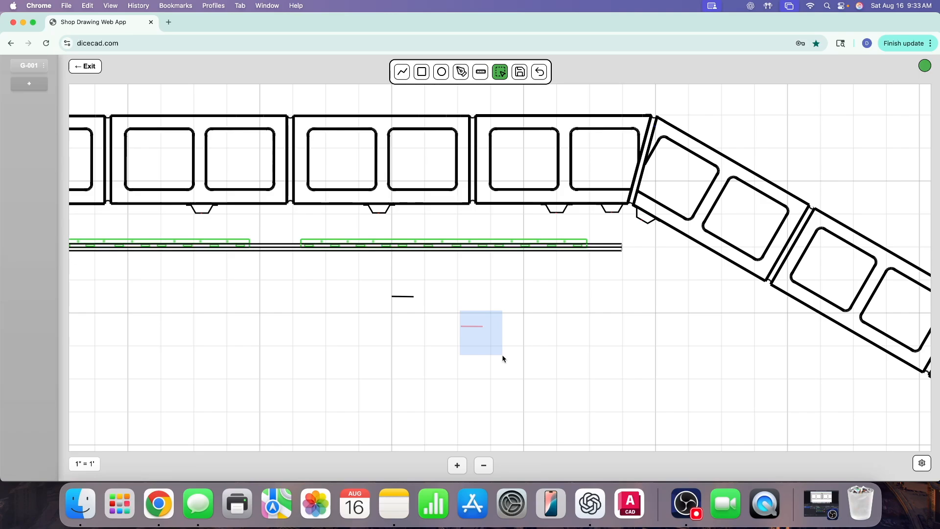
pyautogui.press('r')
pyautogui.click(533, 351)
pyautogui.moveTo(456, 299); pyautogui.dragTo(509, 370)
pyautogui.moveTo(484, 357); pyautogui.dragTo(437, 335)
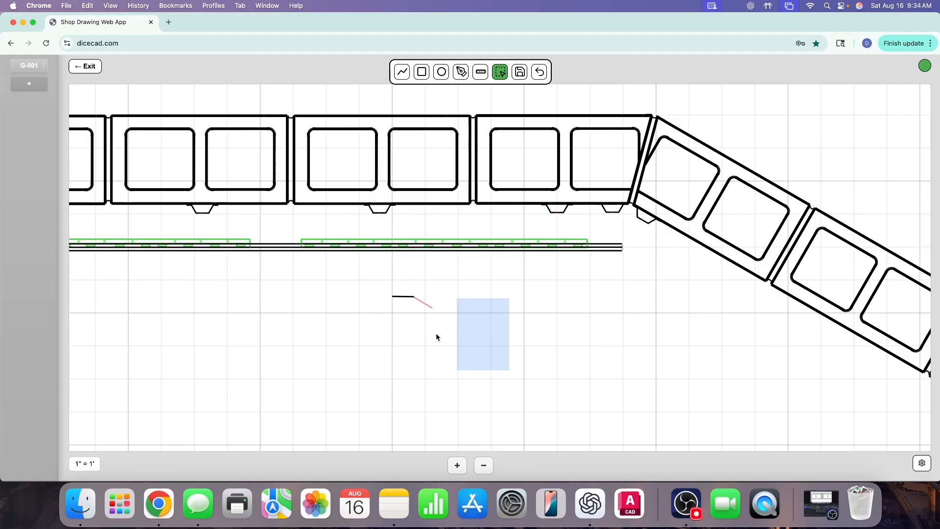
pyautogui.click(455, 343)
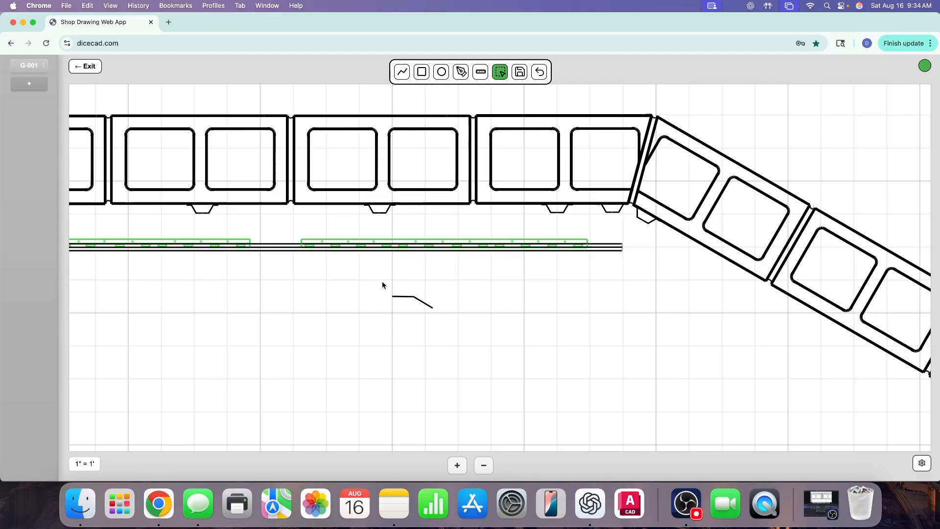
# Color the bent 2" line pair purple (RGB 170, 5, 230) and place it across the bottoms of the two corner hat channels
pyautogui.moveTo(387, 283); pyautogui.dragTo(454, 339)
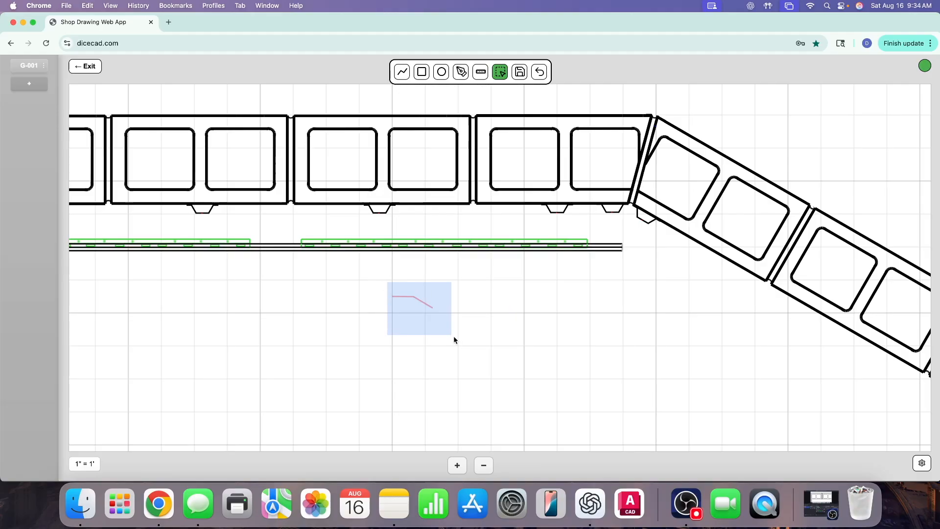
pyautogui.click(923, 68)
pyautogui.click(857, 91)
pyautogui.moveTo(817, 179); pyautogui.dragTo(804, 177)
pyautogui.click(858, 109)
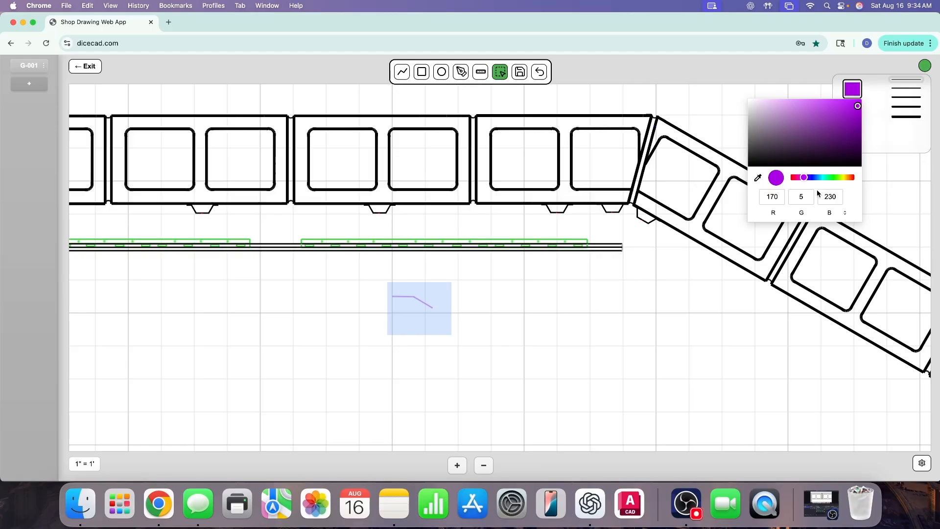
pyautogui.click(706, 300)
pyautogui.moveTo(386, 291); pyautogui.dragTo(430, 326)
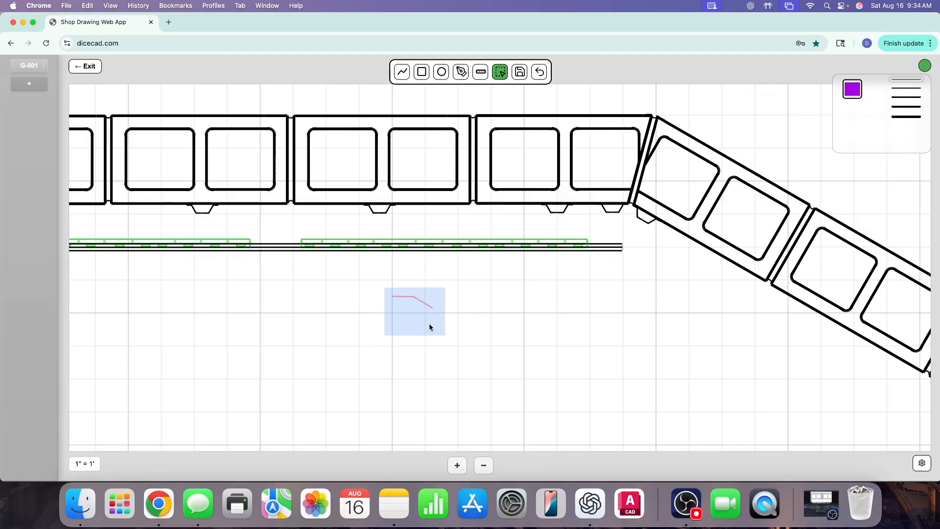
pyautogui.press('Delete')
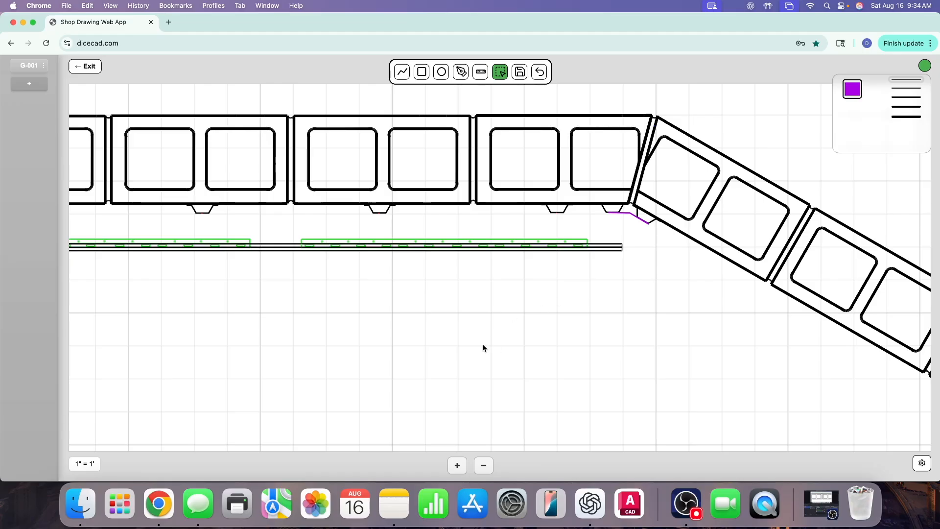
# Set the color for new rectangles to red (RGB 245, 0, 0)
pyautogui.hscroll(-10, 483, 346)
pyautogui.scroll(3, 483, 347)
pyautogui.hscroll(10, 483, 347)
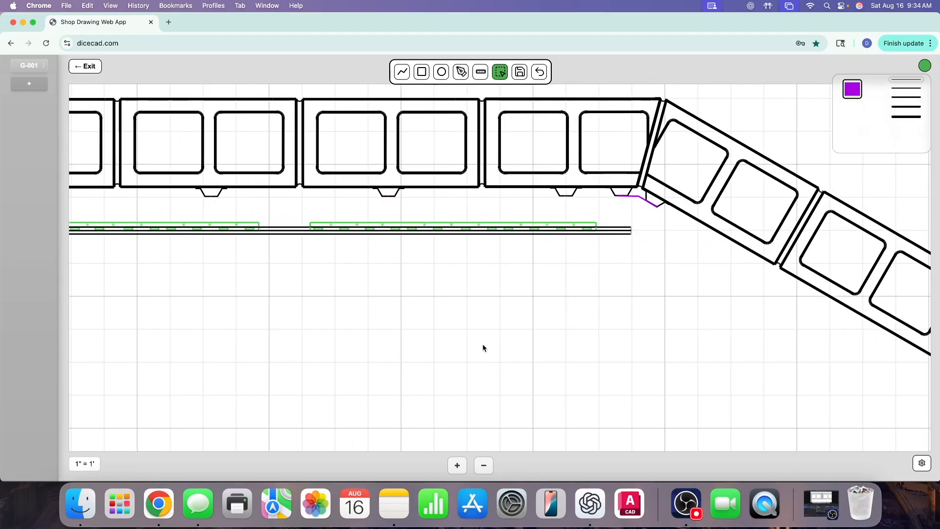
pyautogui.click(457, 465)
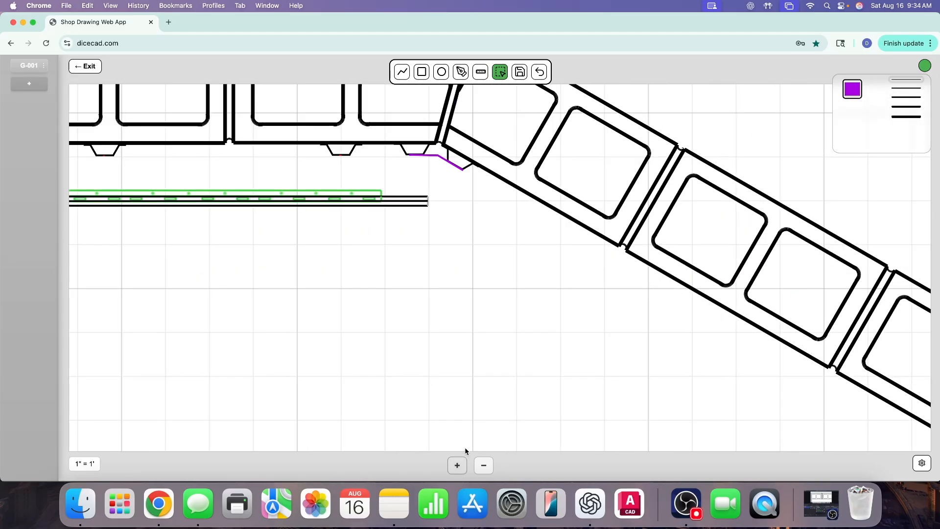
pyautogui.scroll(3, 470, 379)
pyautogui.hscroll(-1, 470, 378)
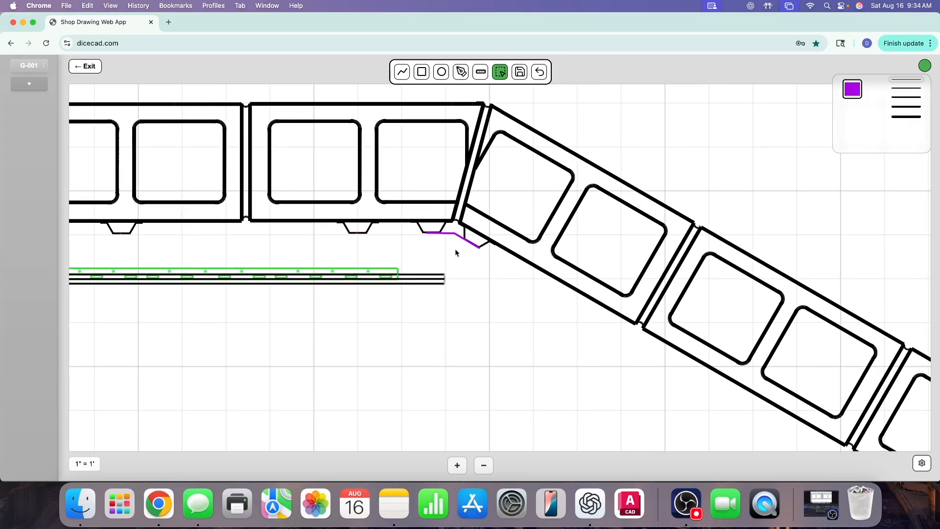
pyautogui.click(422, 74)
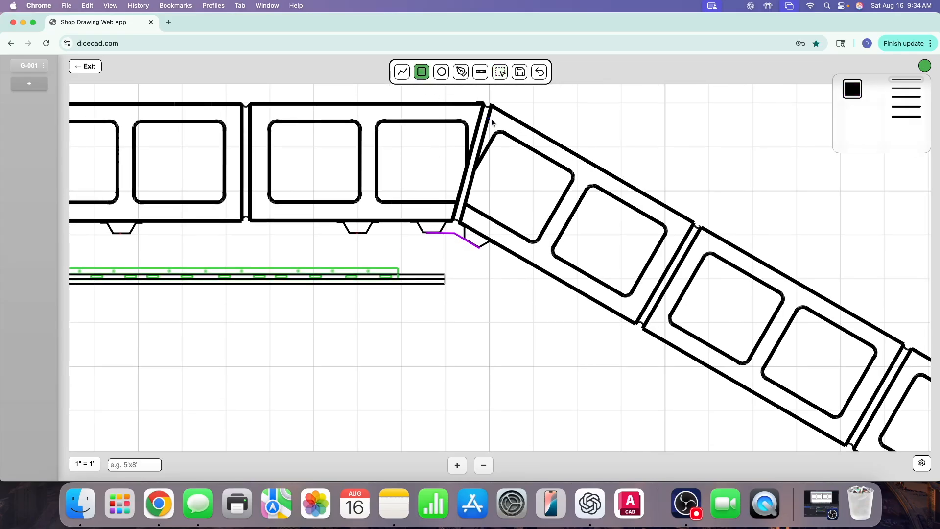
pyautogui.click(850, 93)
pyautogui.click(860, 102)
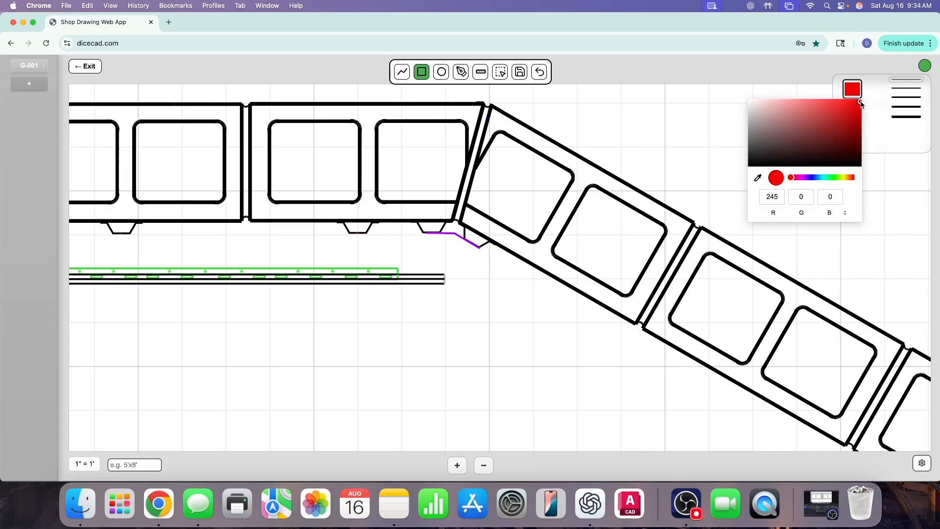
pyautogui.moveTo(335, 349); pyautogui.dragTo(363, 376)
pyautogui.write('3/4"x3/4')
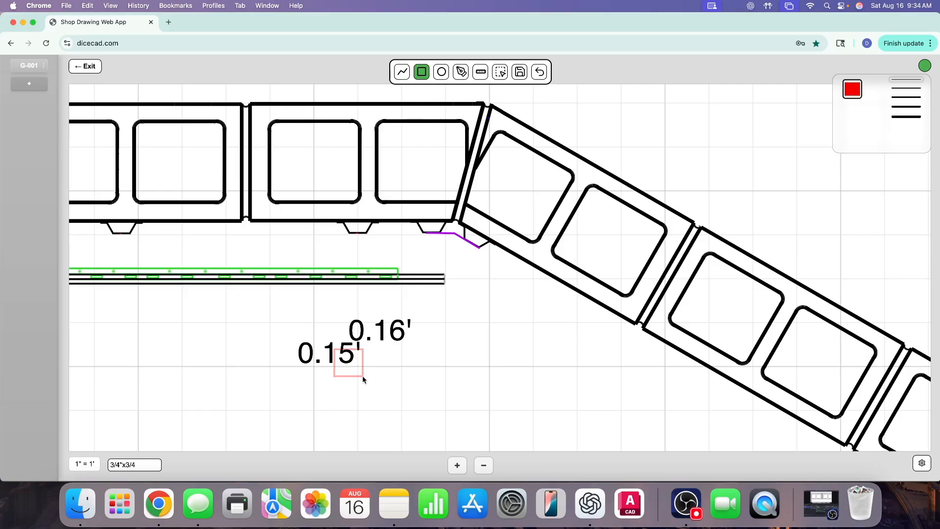
pyautogui.press('Return')
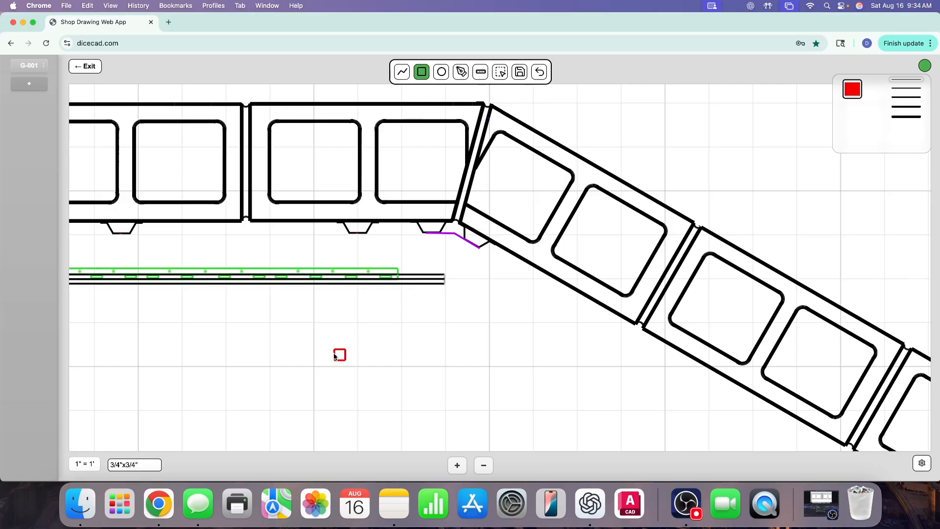
pyautogui.click(499, 72)
pyautogui.moveTo(323, 323); pyautogui.dragTo(379, 388)
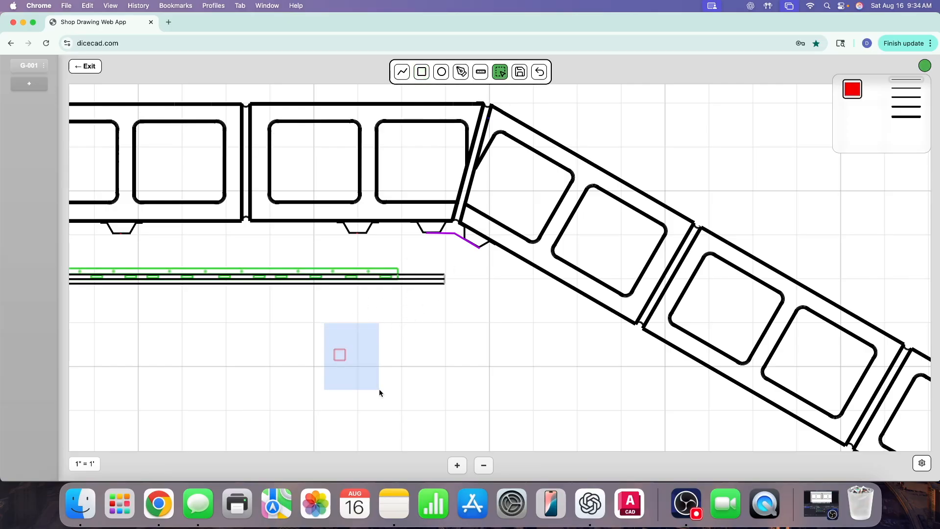
pyautogui.press('Delete')
# Draw a red 3/8"x3/8" square in the empty area below the cladding strip
pyautogui.click(422, 73)
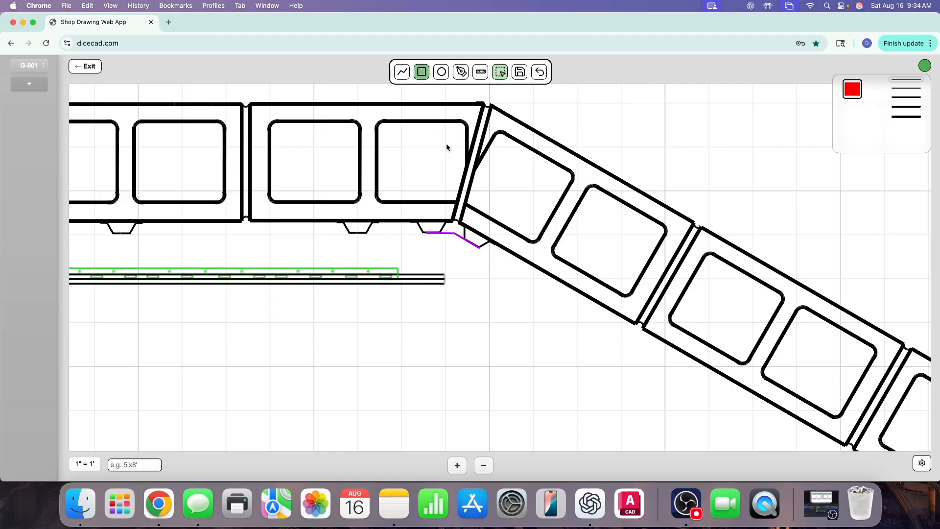
pyautogui.click(412, 319)
pyautogui.write('3/8"x3/8')
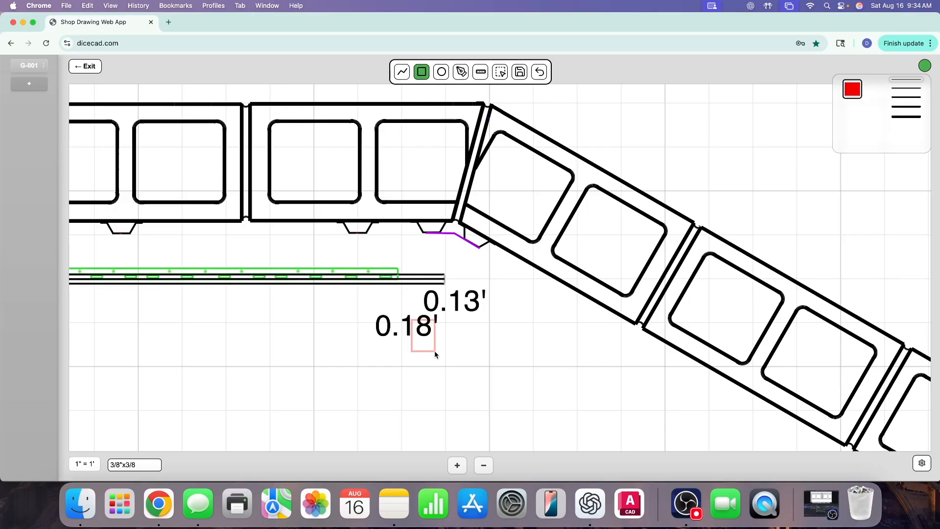
pyautogui.press('Return')
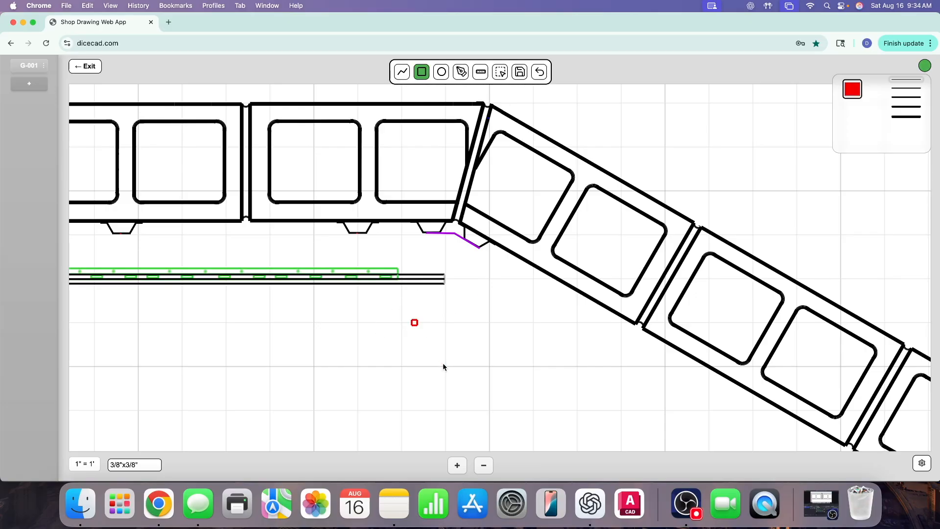
# Delete the upper side of the red 3/8" square to leave an open U shape
pyautogui.click(457, 465)
pyautogui.click(459, 464)
pyautogui.scroll(3, 245, 309)
pyautogui.hscroll(-4, 245, 309)
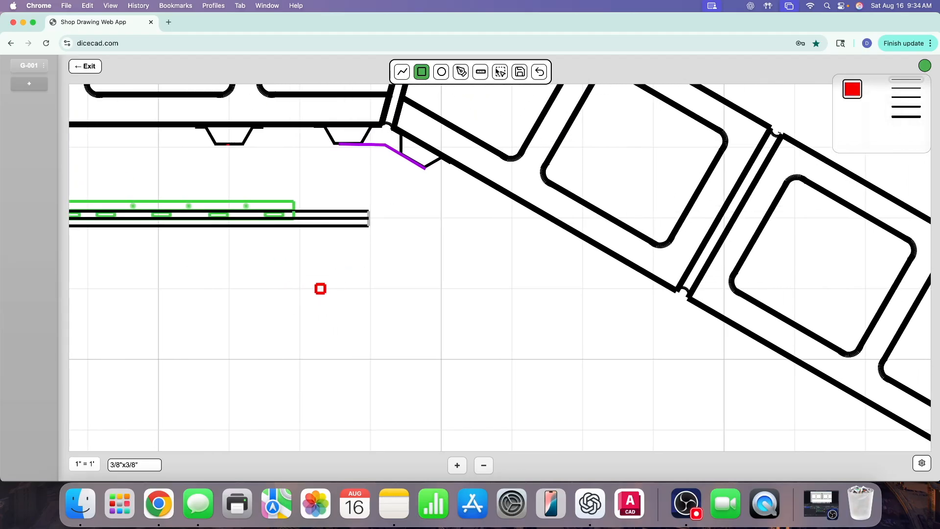
pyautogui.click(500, 72)
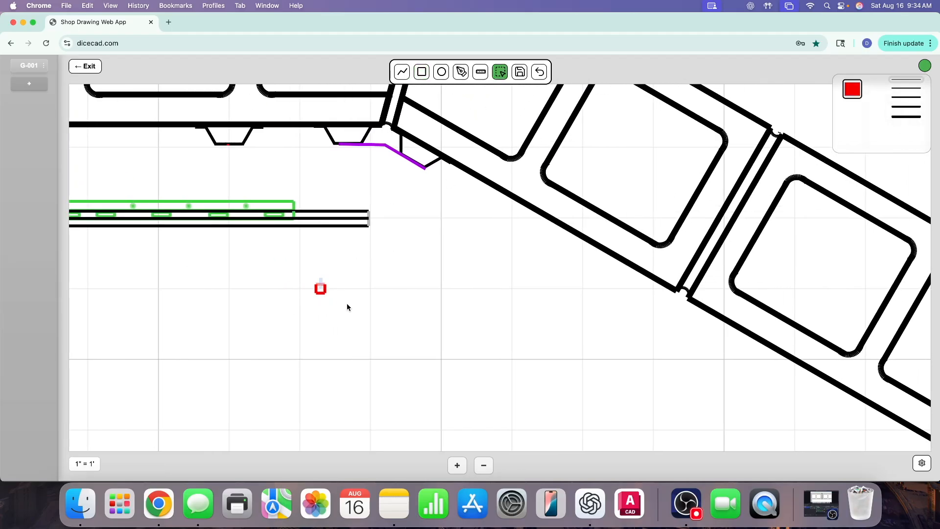
# Draw two red horizontal 3/4" lines, one above the other, to the right of the red U shape
pyautogui.click(402, 72)
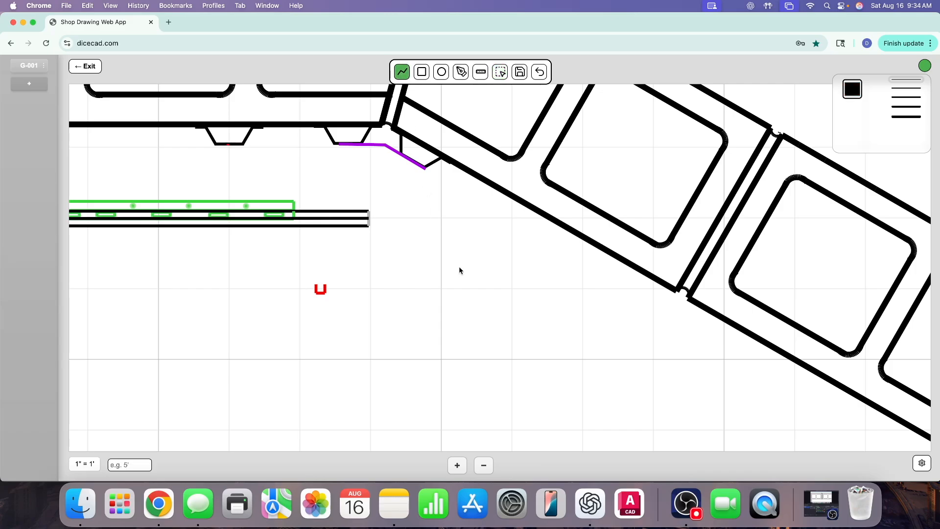
pyautogui.click(854, 90)
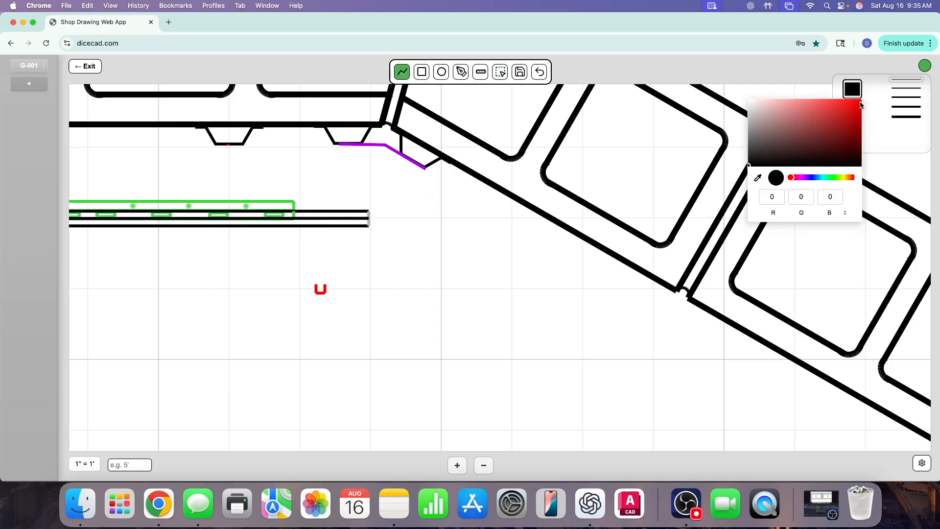
pyautogui.click(860, 102)
pyautogui.click(877, 135)
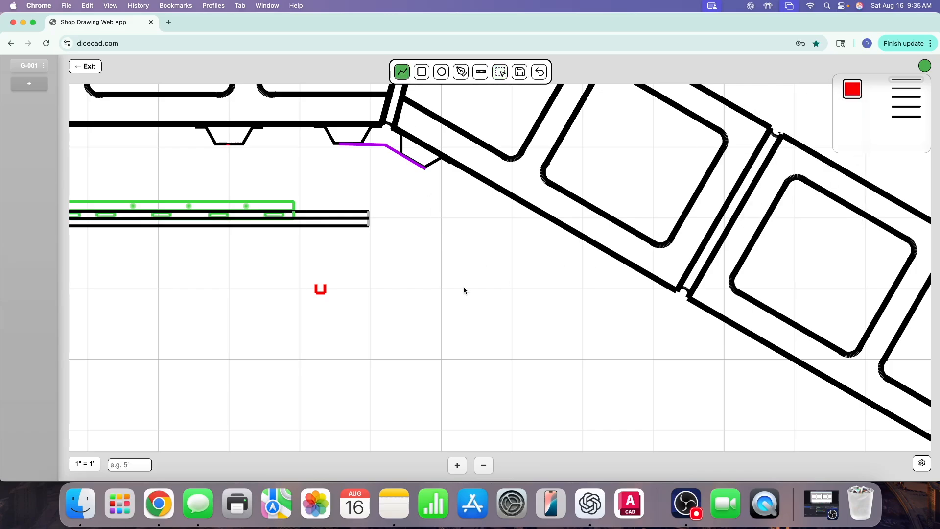
pyautogui.click(370, 289)
pyautogui.write('1 1/2')
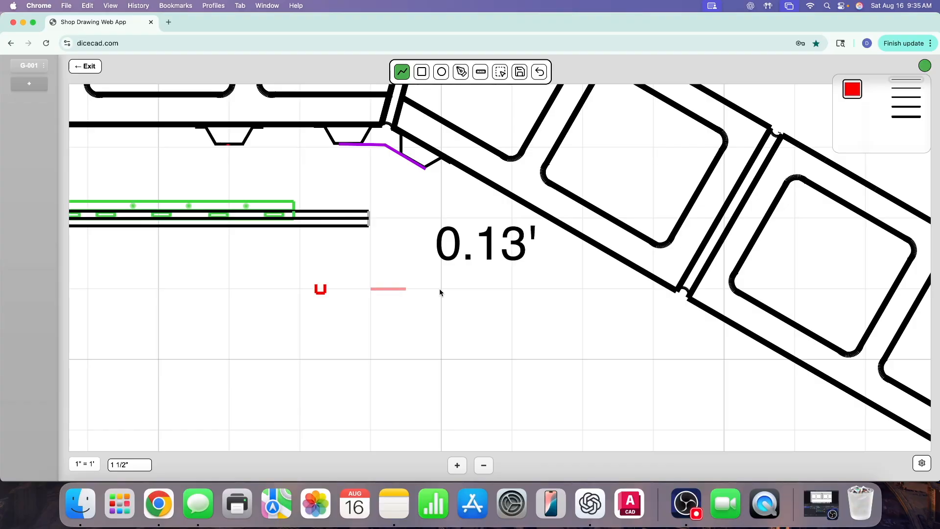
pyautogui.write('1')
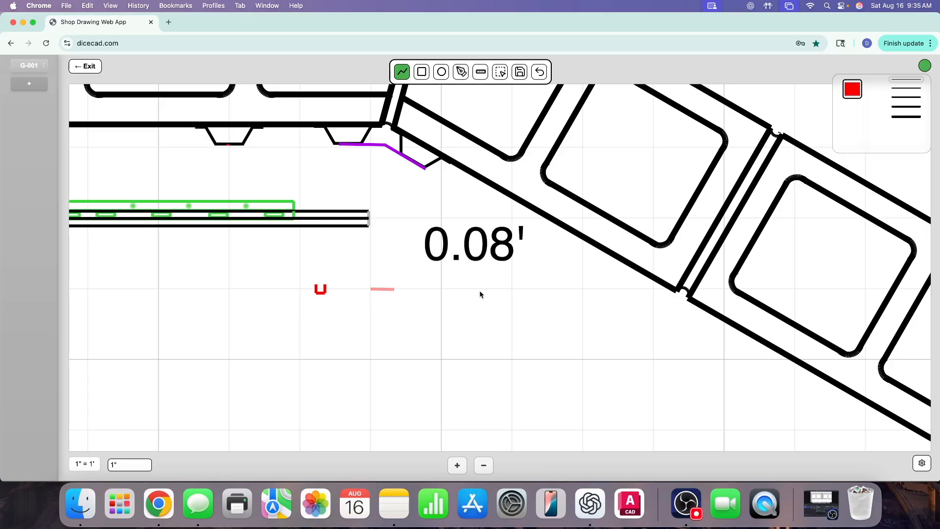
pyautogui.press('BackSpace')
pyautogui.write('3/4')
pyautogui.click(527, 292)
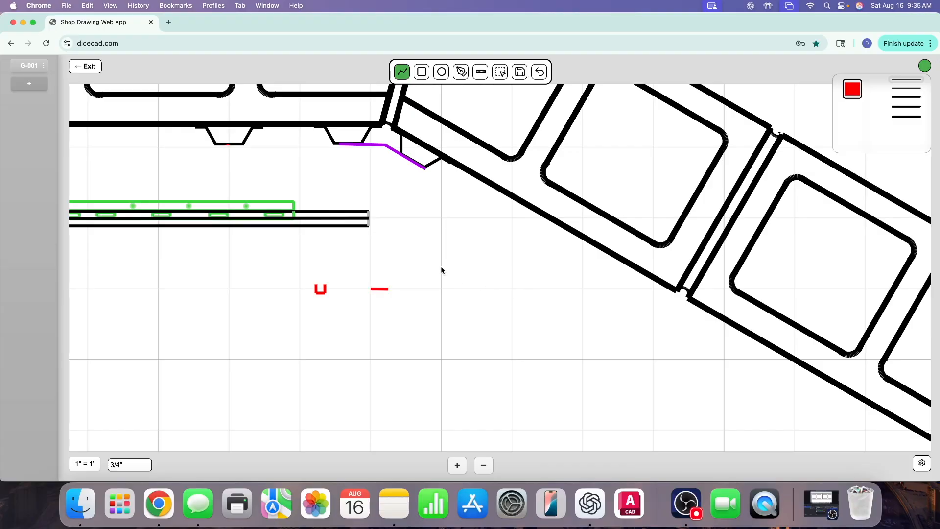
pyautogui.click(370, 308)
pyautogui.click(406, 308)
# Move the upper 3/4" line so that it meets the upper left end of the red U
pyautogui.click(496, 71)
pyautogui.moveTo(394, 295); pyautogui.dragTo(322, 291)
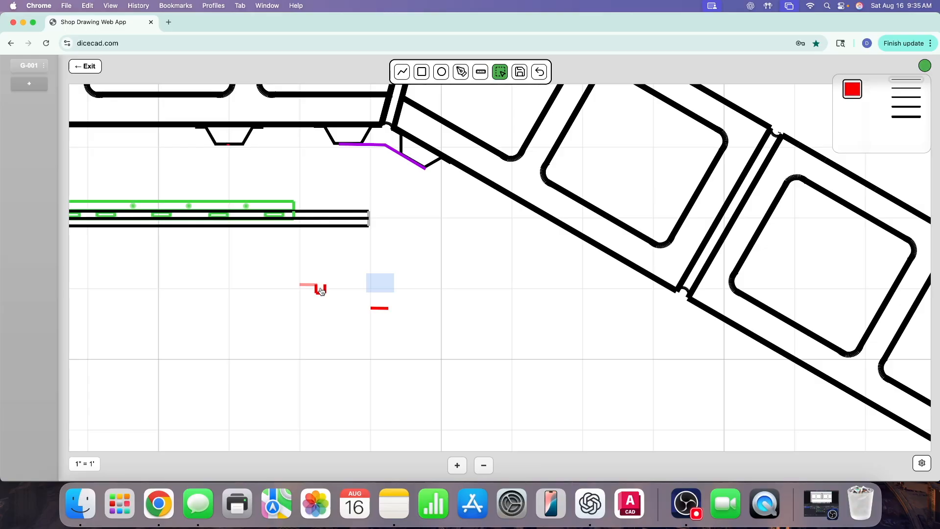
pyautogui.click(391, 293)
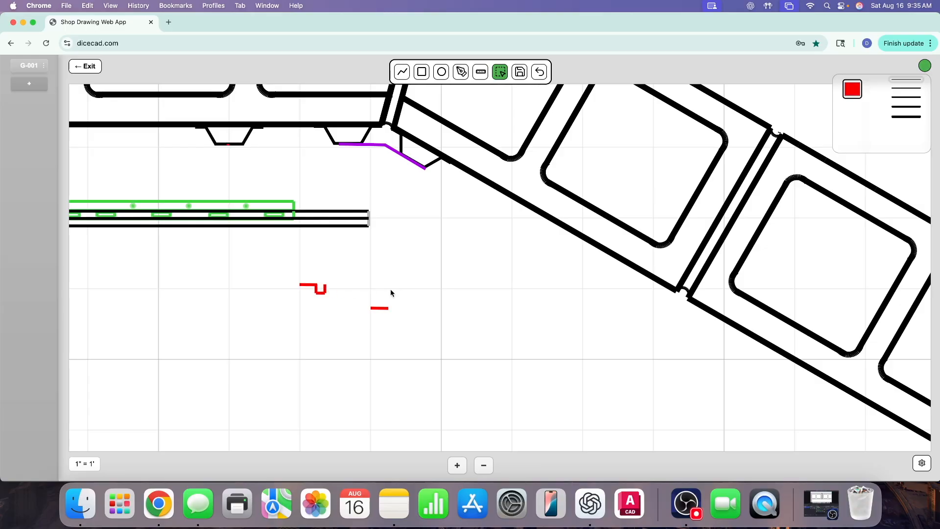
# Try the loose 3/4" line at the angled wall's slope, and reduce its tilt to about half that slope
pyautogui.click(404, 325)
pyautogui.moveTo(360, 285); pyautogui.dragTo(403, 330)
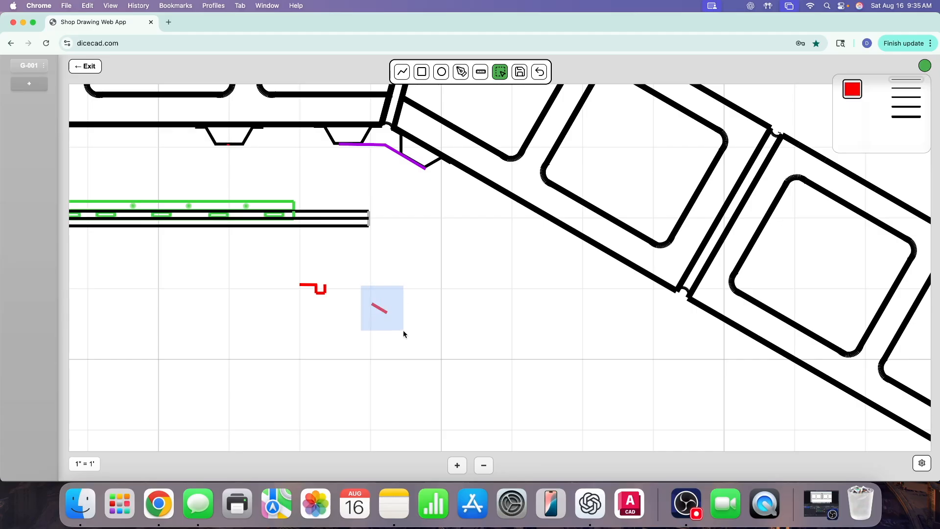
pyautogui.click(414, 306)
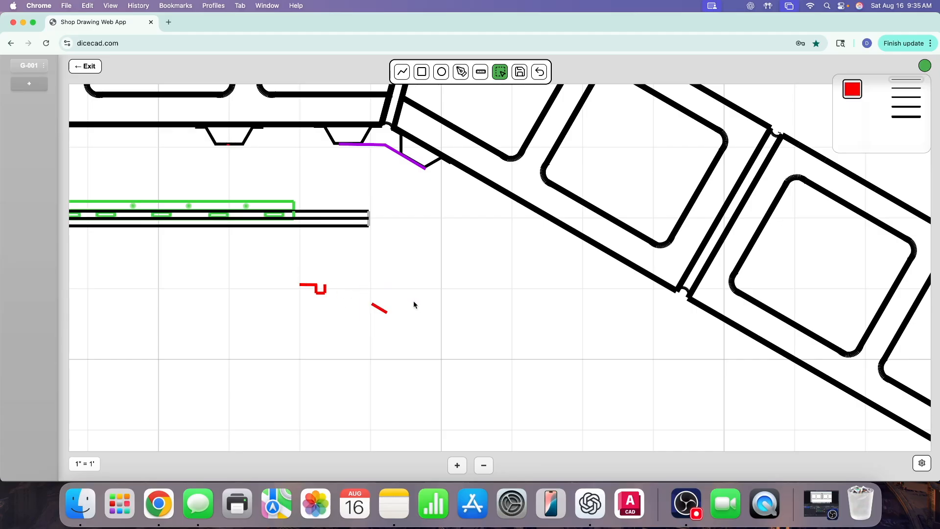
pyautogui.moveTo(368, 292); pyautogui.dragTo(393, 325)
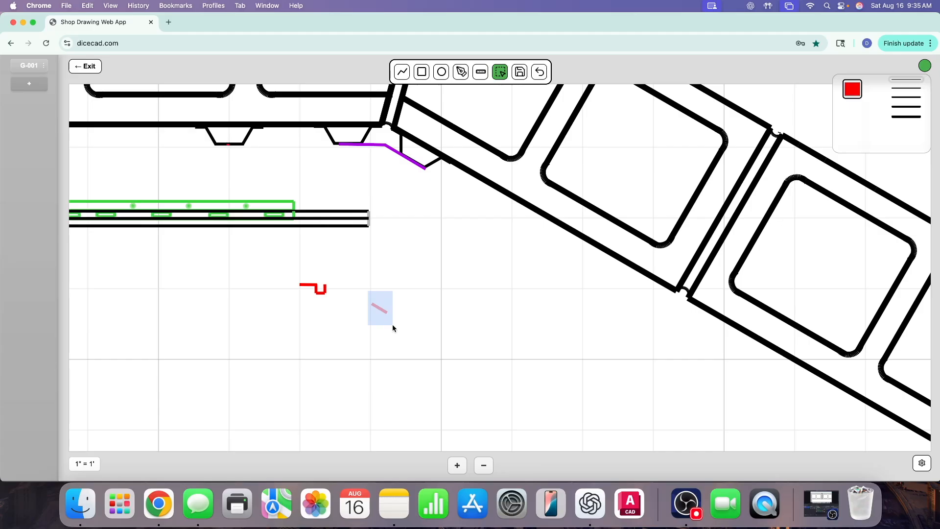
pyautogui.click(419, 340)
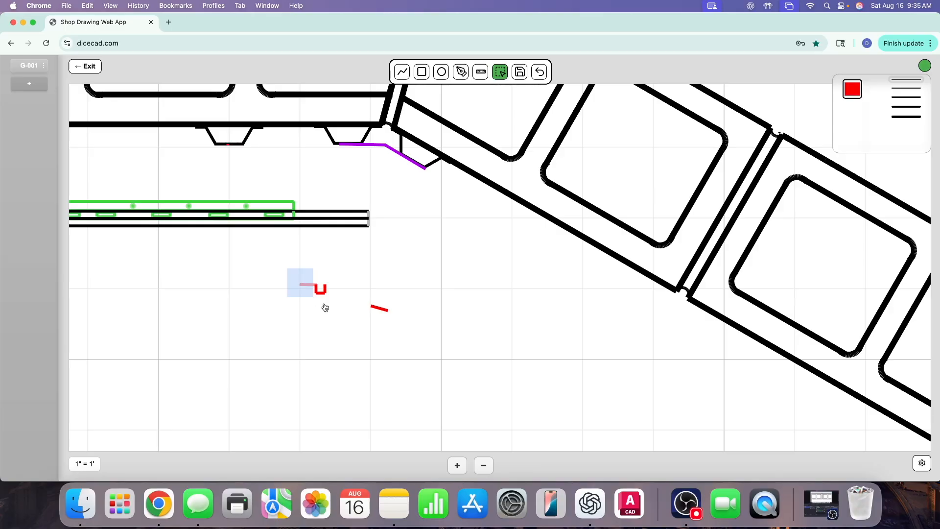
pyautogui.click(380, 300)
pyautogui.moveTo(360, 290); pyautogui.dragTo(409, 327)
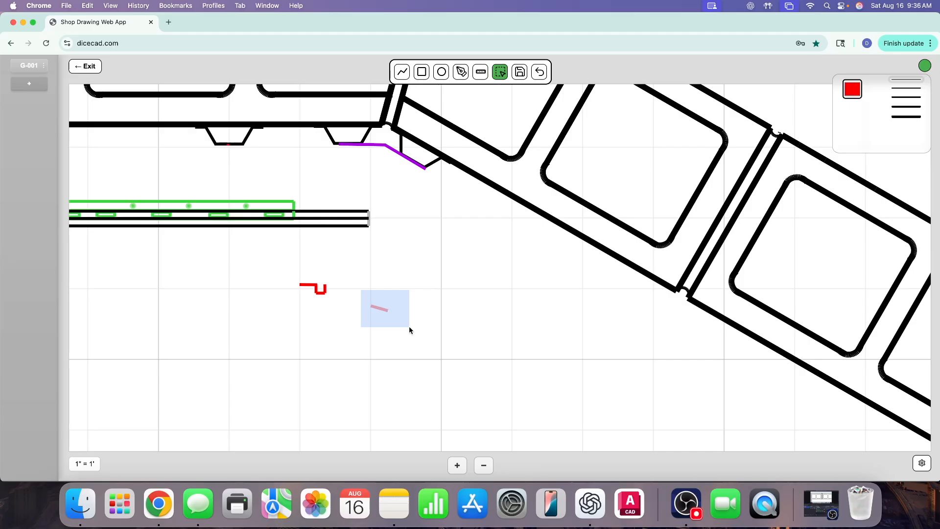
# Tilt the left 3/4" line the opposite way and move it clear, and rotate the U by about half the wall's slope
pyautogui.click(386, 346)
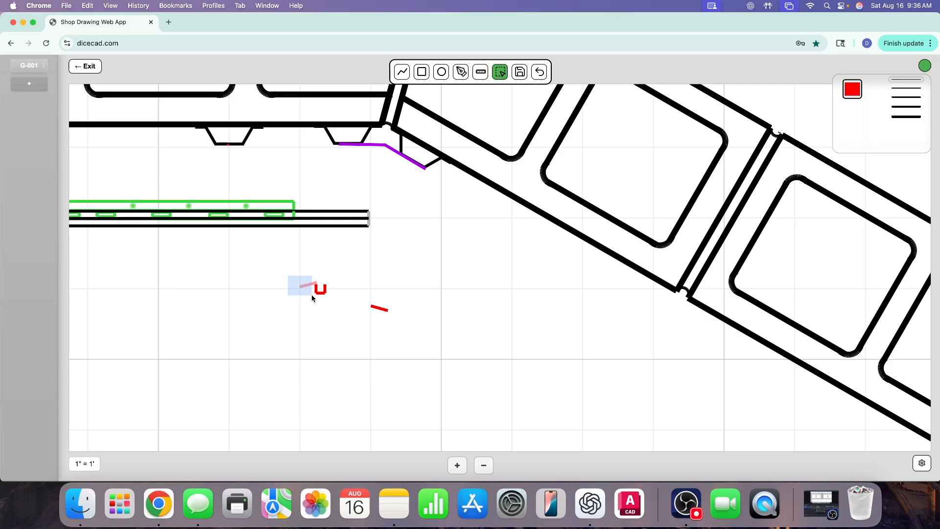
pyautogui.click(297, 313)
pyautogui.moveTo(309, 295); pyautogui.dragTo(271, 304)
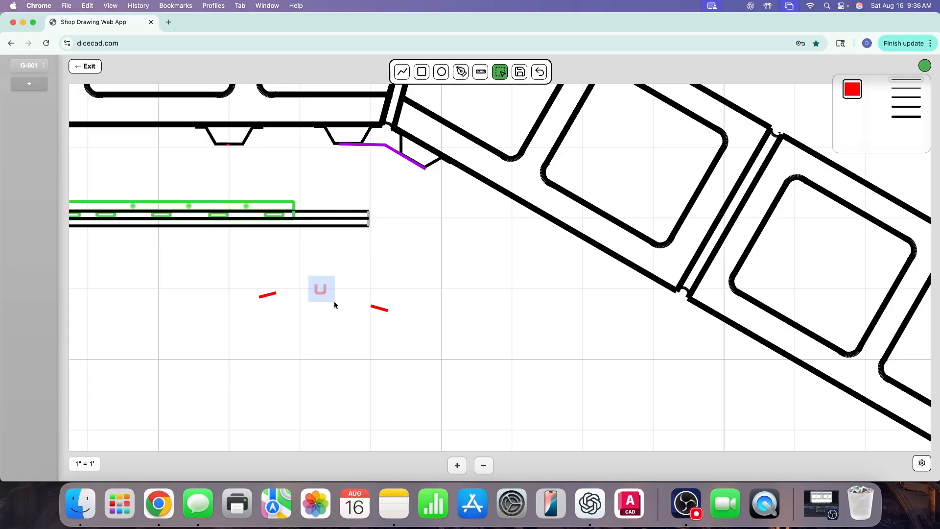
pyautogui.click(338, 327)
# Rotate the right 3/4" line to the angled wall's slope and join it to the right end of the tilted U
pyautogui.moveTo(355, 297)
pyautogui.mouseDown()
pyautogui.moveTo(384, 321)
pyautogui.moveTo(338, 300)
pyautogui.mouseUp()
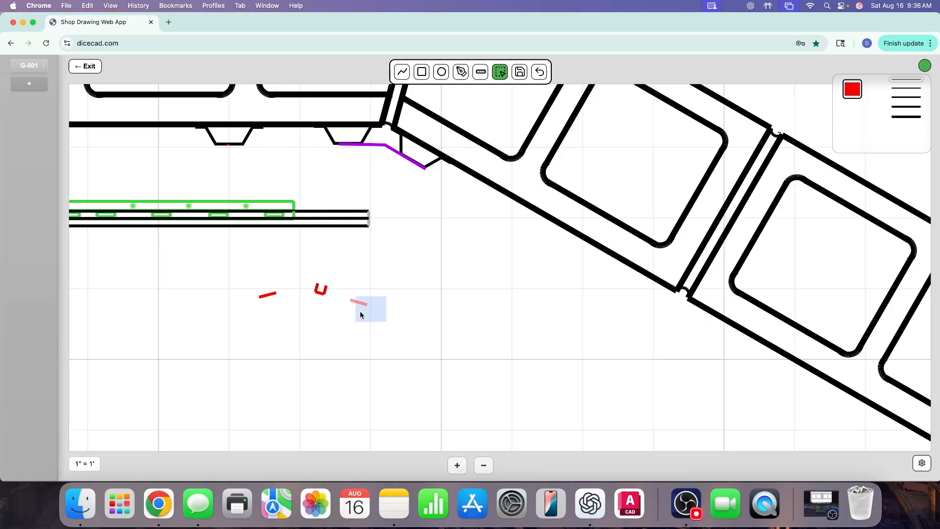
pyautogui.moveTo(354, 294); pyautogui.dragTo(385, 322)
pyautogui.press('r')
pyautogui.press('r')
pyautogui.press('r')
pyautogui.click(435, 326)
pyautogui.moveTo(343, 289); pyautogui.dragTo(377, 321)
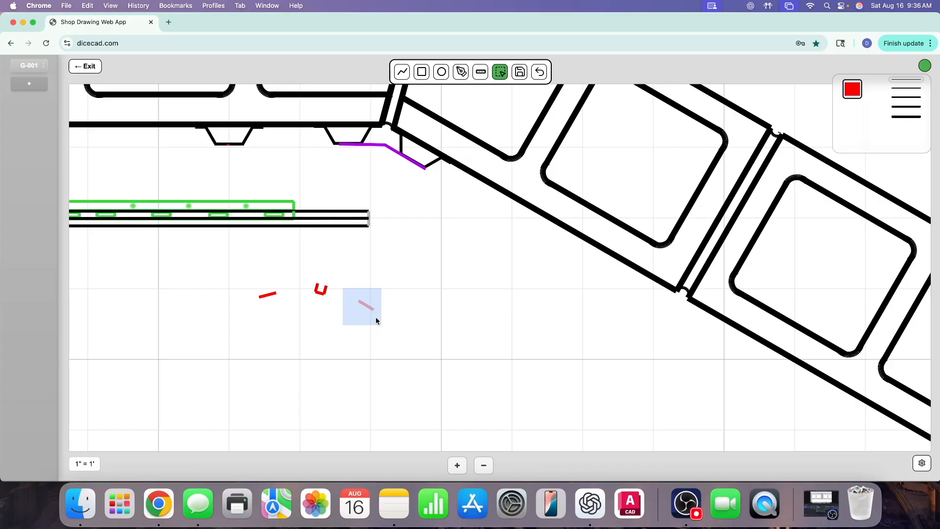
pyautogui.click(384, 317)
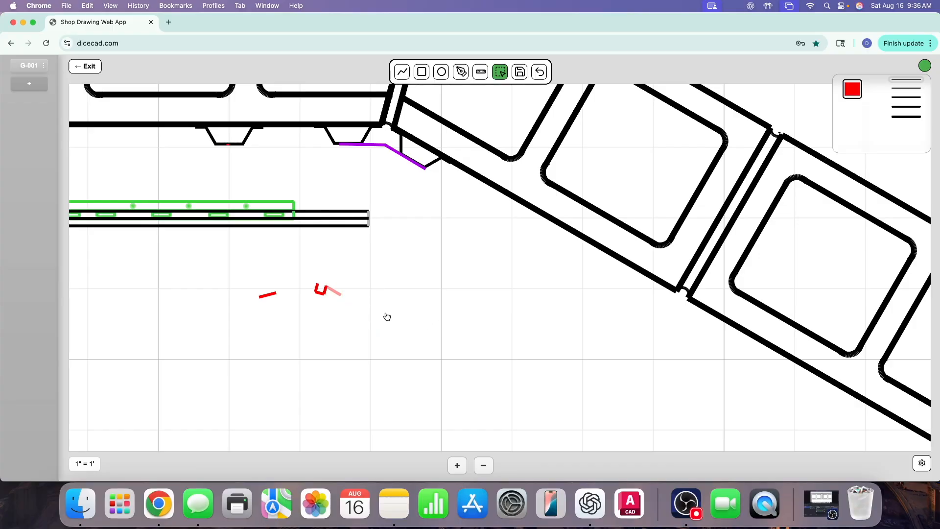
# Rotate the left 3/4" line back to horizontal beside the red U
pyautogui.moveTo(229, 288); pyautogui.dragTo(296, 297)
pyautogui.click(307, 317)
pyautogui.moveTo(262, 268); pyautogui.dragTo(299, 297)
pyautogui.press('r')
pyautogui.press('r')
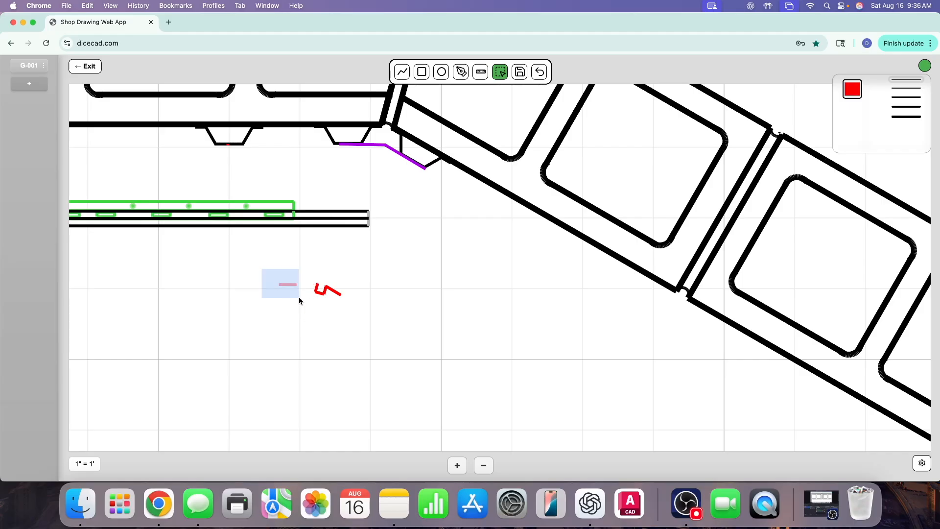
pyautogui.click(307, 312)
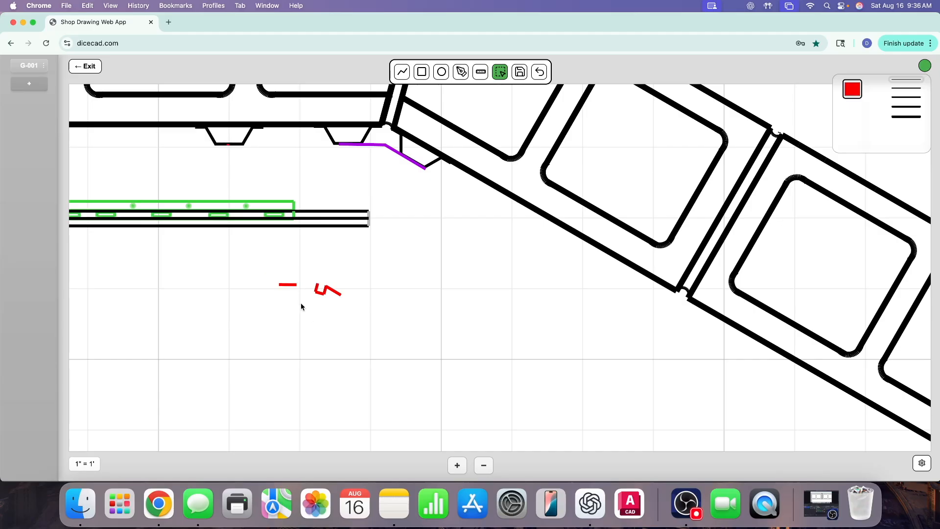
# Join the horizontal line to the U's left end and place the whole red profile against the purple flashing's underside at its bend
pyautogui.moveTo(287, 294); pyautogui.dragTo(396, 179)
pyautogui.click(326, 309)
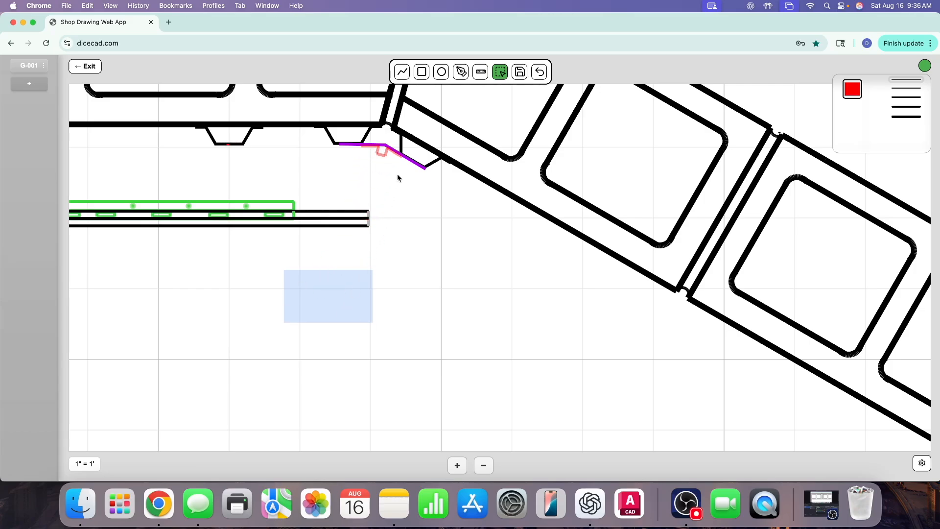
pyautogui.click(398, 177)
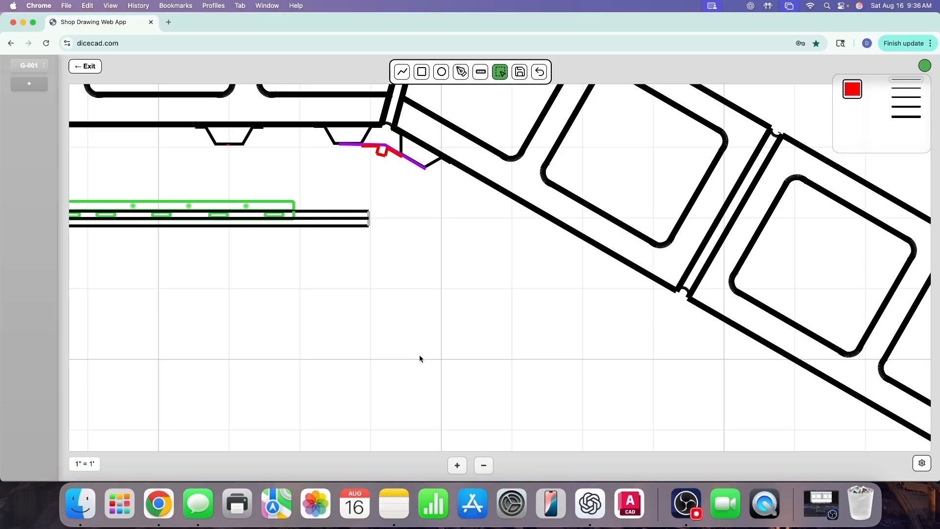
# Detach the slanted end piece from the cladding strip's left end and move it into the clear space below the strip
pyautogui.click(483, 467)
pyautogui.click(483, 473)
pyautogui.click(482, 472)
pyautogui.click(482, 472)
pyautogui.hscroll(-5, 457, 391)
pyautogui.scroll(-2, 458, 390)
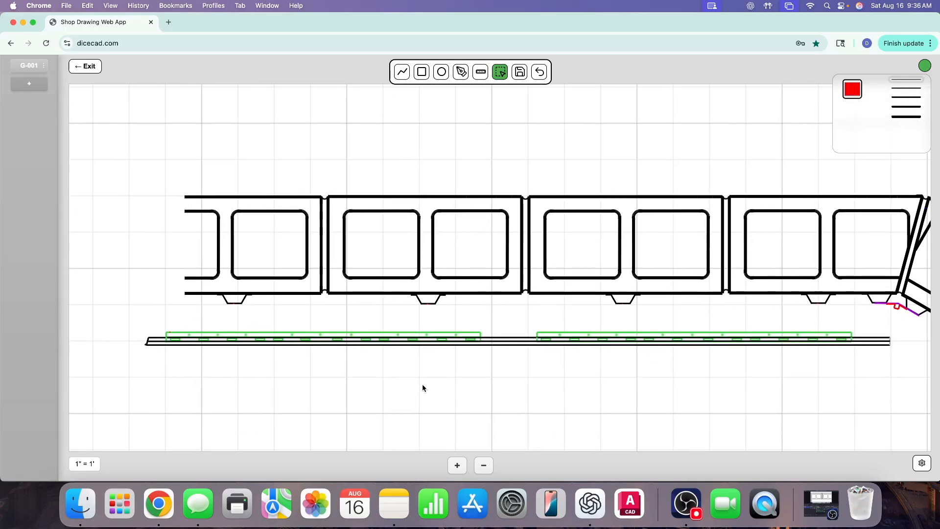
pyautogui.moveTo(130, 331); pyautogui.dragTo(608, 435)
pyautogui.click(167, 382)
pyautogui.click(674, 417)
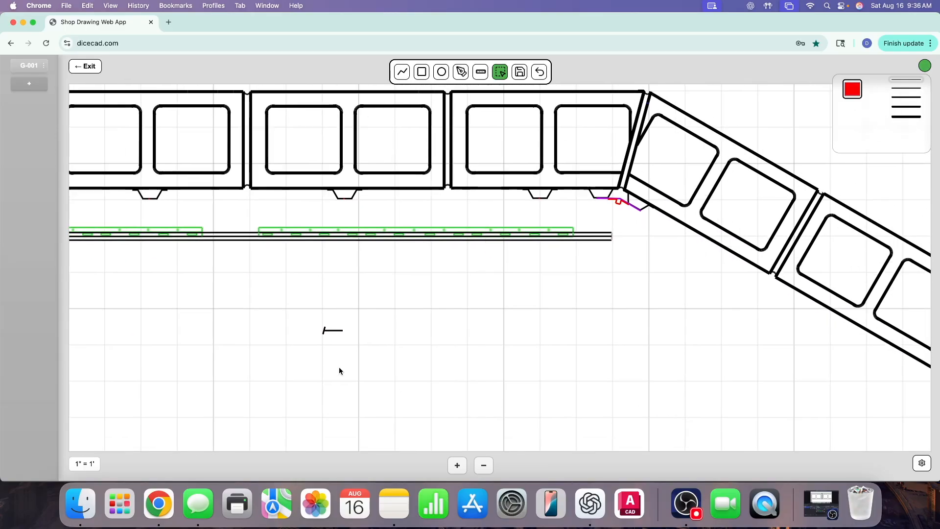
# Rotate the loose slanted end piece by half a turn and move it just below the cladding strip's right end
pyautogui.moveTo(299, 325); pyautogui.dragTo(378, 356)
pyautogui.press('r')
pyautogui.press('r')
pyautogui.press('r')
pyautogui.press('r')
pyautogui.press('r')
pyautogui.press('r')
pyautogui.press('r')
pyautogui.press('r')
pyautogui.press('r')
pyautogui.press('r')
pyautogui.press('r')
pyautogui.press('r')
pyautogui.click(403, 362)
pyautogui.moveTo(257, 305); pyautogui.dragTo(615, 273)
pyautogui.click(615, 325)
# Delete the end piece's short horizontal line and place its slanted line across the cladding strip's right end
pyautogui.click(462, 465)
pyautogui.click(461, 465)
pyautogui.click(462, 466)
pyautogui.click(462, 466)
pyautogui.click(461, 465)
pyautogui.click(461, 466)
pyautogui.click(462, 465)
pyautogui.click(461, 466)
pyautogui.click(462, 466)
pyautogui.click(462, 466)
pyautogui.scroll(15, 361, 330)
pyautogui.hscroll(-6, 360, 330)
pyautogui.scroll(-3, 361, 330)
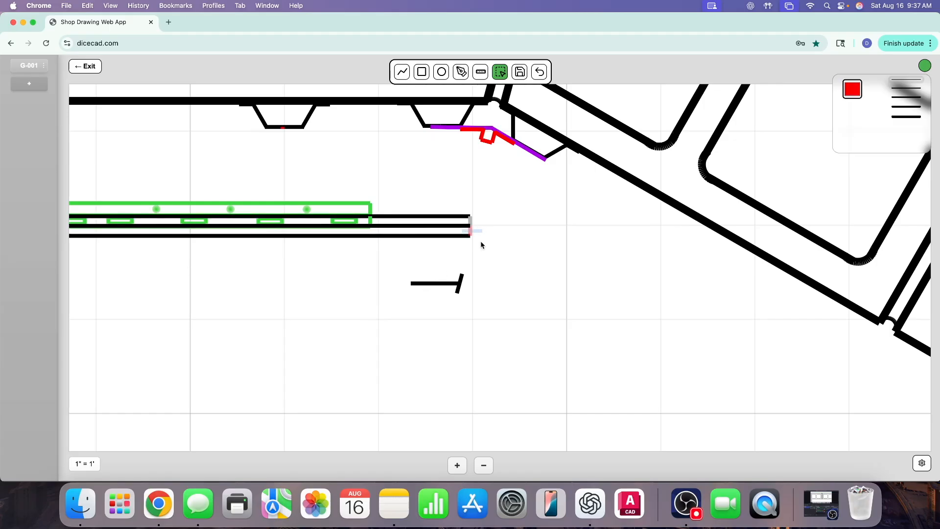
pyautogui.moveTo(426, 272); pyautogui.dragTo(436, 294)
pyautogui.press('Delete')
pyautogui.moveTo(474, 267)
pyautogui.mouseDown()
pyautogui.moveTo(444, 302)
pyautogui.moveTo(469, 234)
pyautogui.mouseUp()
# Draw a red cutting line along the slanted end and delete the strip's line segments that overhang it
pyautogui.click(402, 72)
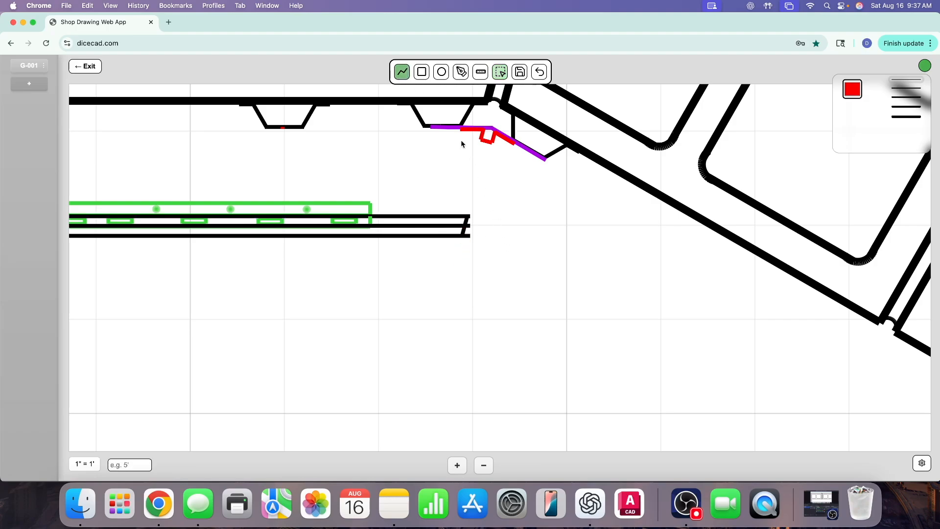
pyautogui.click(470, 210)
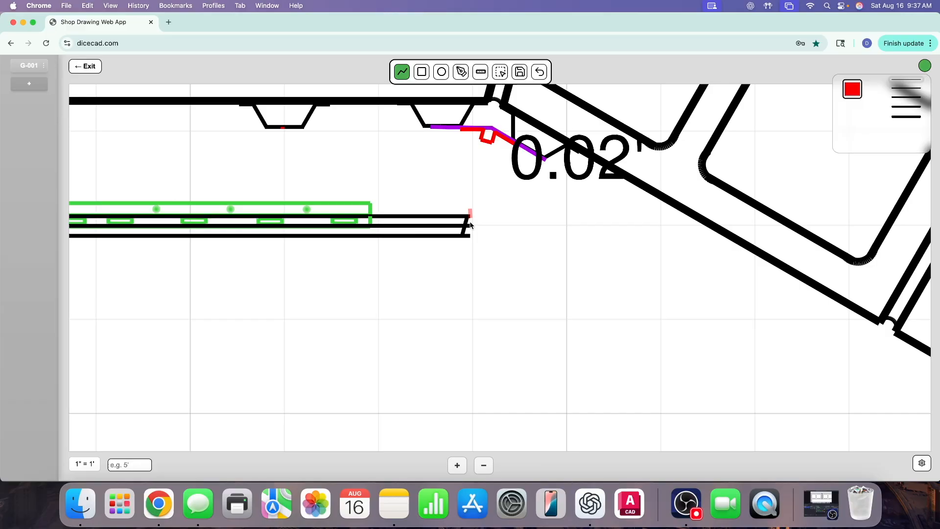
pyautogui.click(458, 252)
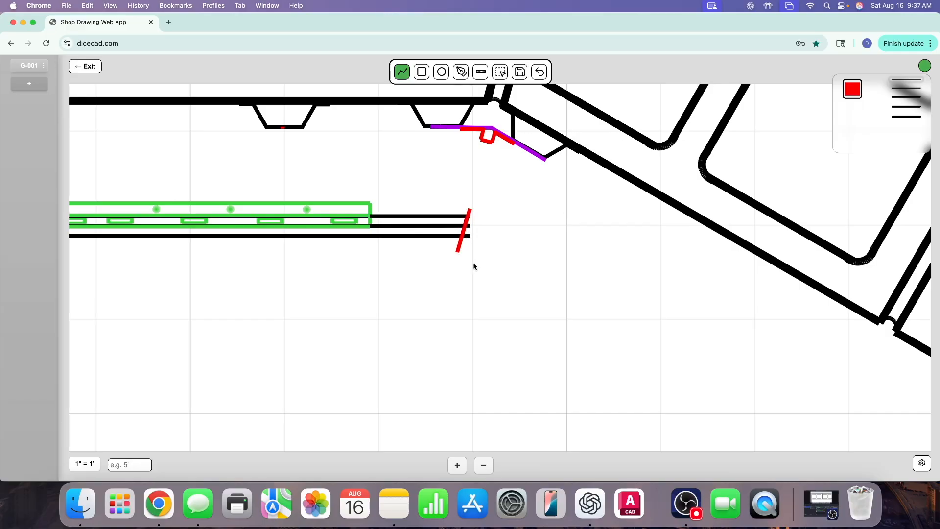
pyautogui.click(500, 72)
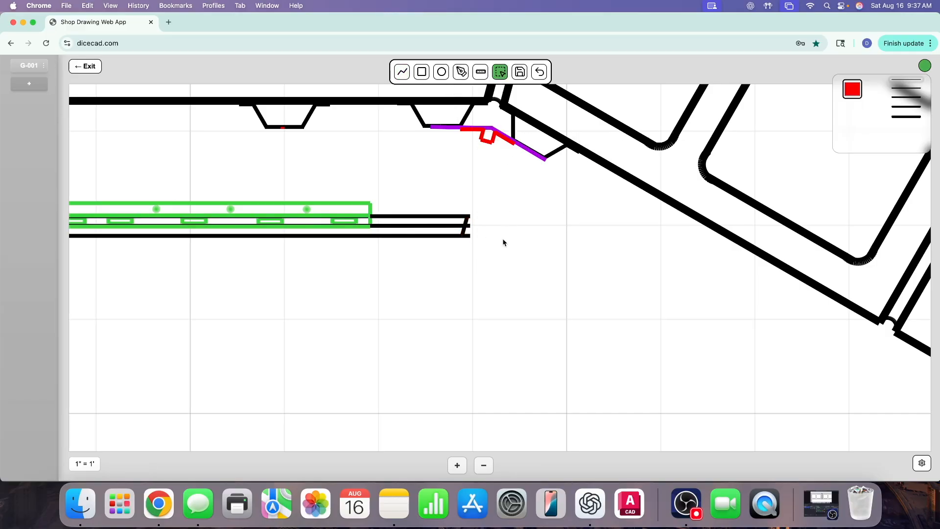
pyautogui.moveTo(478, 236)
pyautogui.mouseDown()
pyautogui.moveTo(464, 242)
pyautogui.moveTo(471, 221)
pyautogui.mouseUp()
pyautogui.press('Delete')
pyautogui.press('Delete')
pyautogui.press('Delete')
# Move the whole cladding strip up against the hat channels, with its slanted end beside the red U
pyautogui.click(485, 465)
pyautogui.click(489, 471)
pyautogui.click(483, 466)
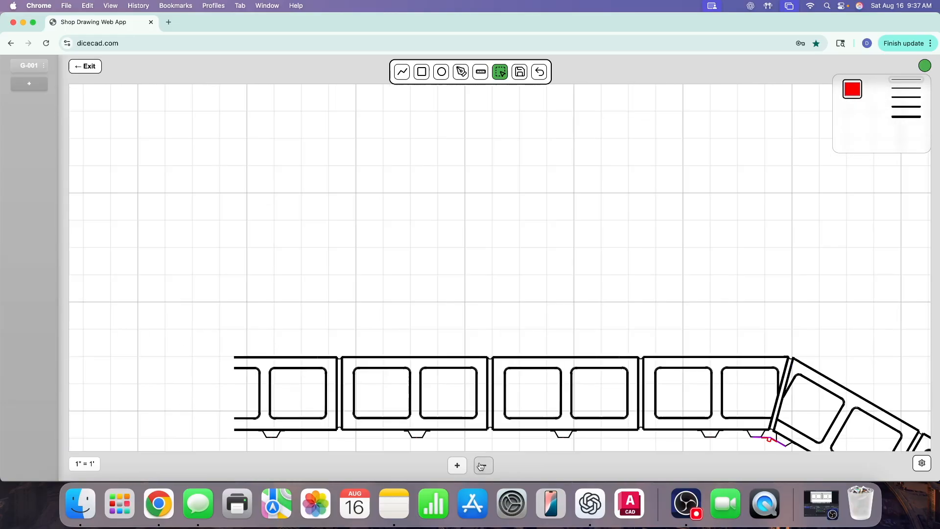
pyautogui.scroll(-3, 446, 367)
pyautogui.moveTo(184, 344)
pyautogui.mouseDown()
pyautogui.moveTo(254, 374)
pyautogui.moveTo(762, 407)
pyautogui.mouseUp()
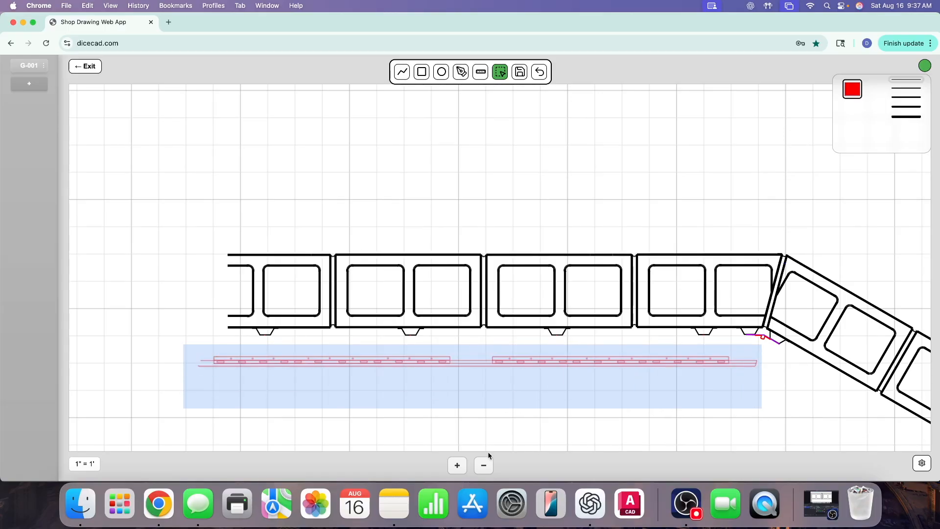
pyautogui.click(456, 465)
pyautogui.click(456, 465)
pyautogui.click(456, 465)
pyautogui.scroll(10, 445, 300)
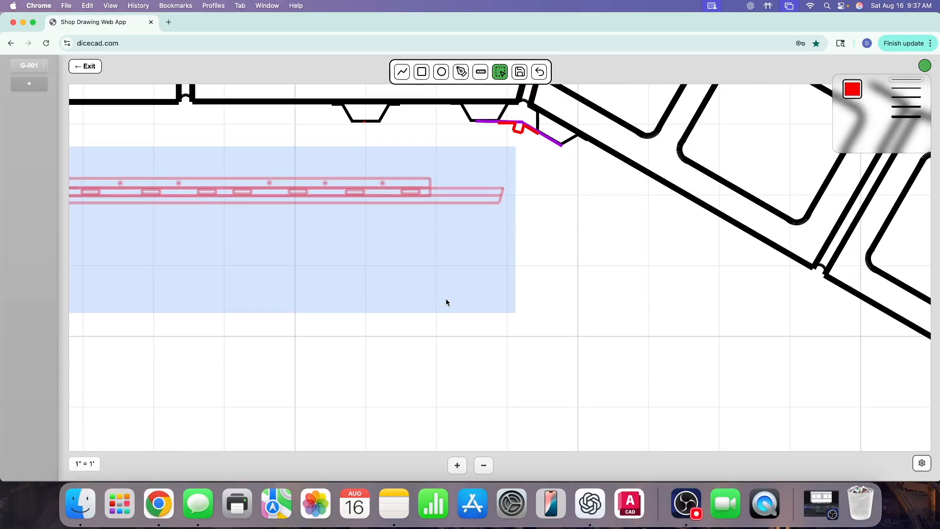
pyautogui.moveTo(404, 343); pyautogui.dragTo(412, 291)
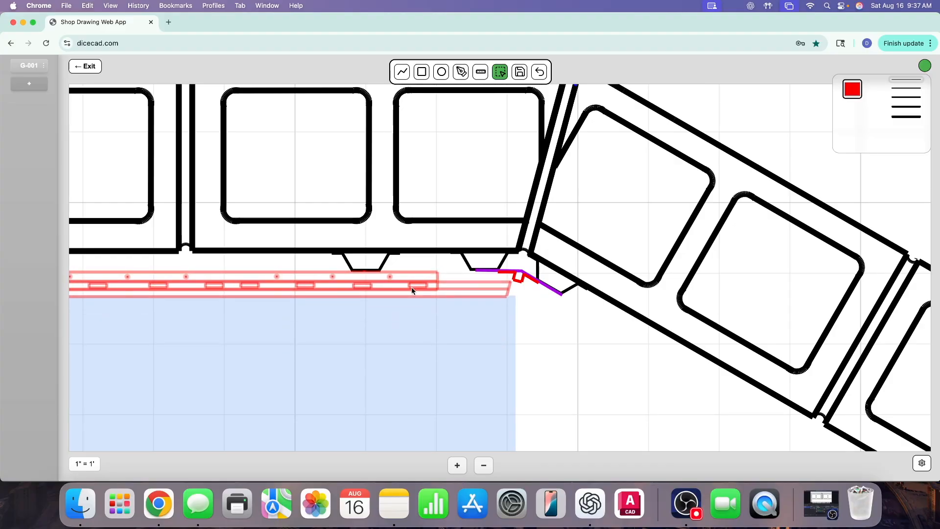
pyautogui.click(644, 364)
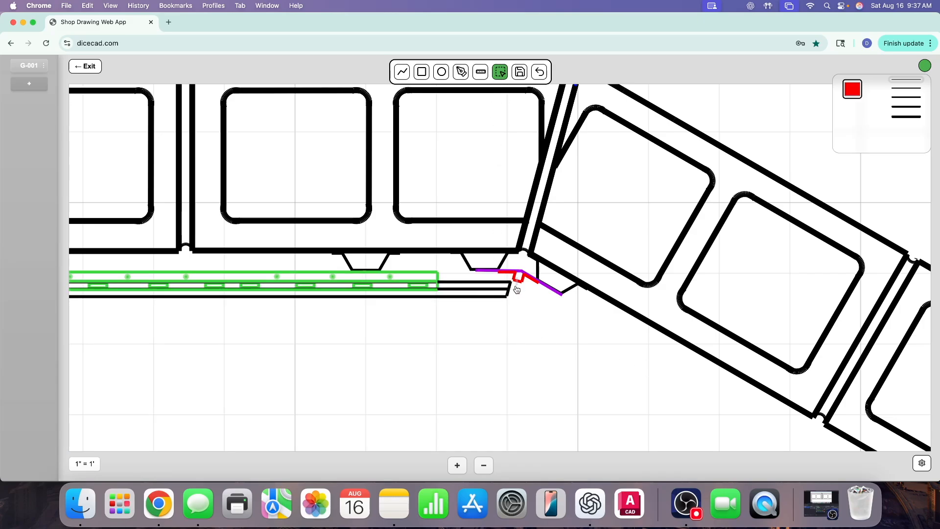
# Pull the base line off the short red U and draw a red 3/8"x3/4" rectangle below the cladding strip
pyautogui.moveTo(518, 284); pyautogui.dragTo(522, 329)
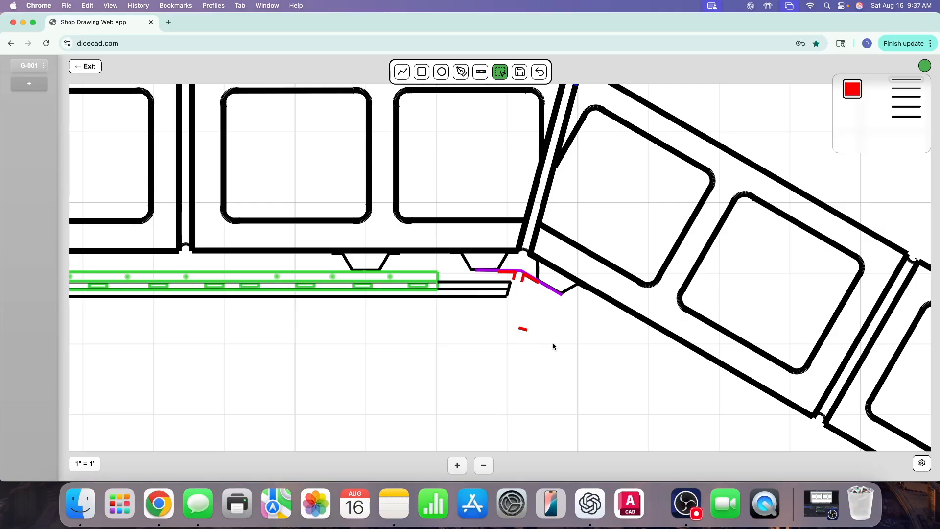
pyautogui.click(421, 71)
pyautogui.moveTo(377, 357); pyautogui.dragTo(390, 385)
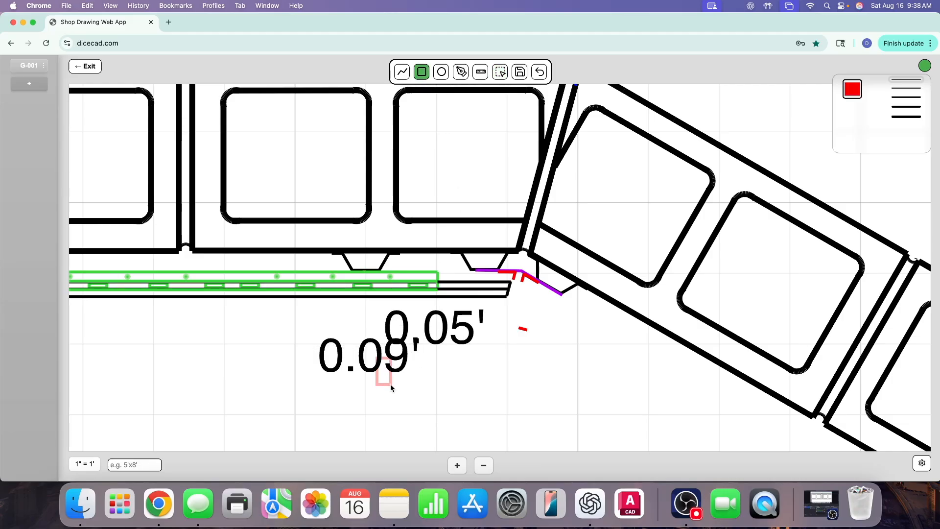
pyautogui.write('3')
pyautogui.write('/8"x3/4')
pyautogui.click(386, 376)
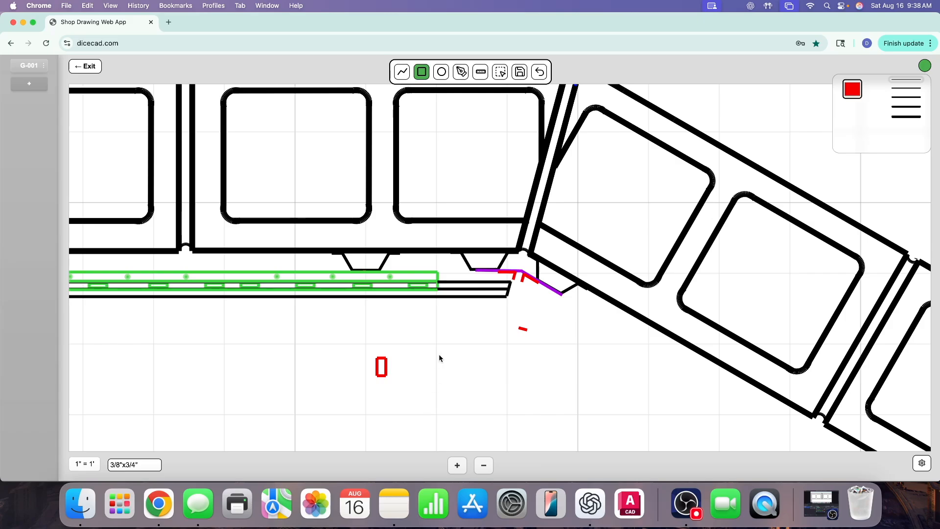
# Delete the short U's legs and detached base, and remove the new rectangle's upper side to form a deeper U
pyautogui.click(500, 72)
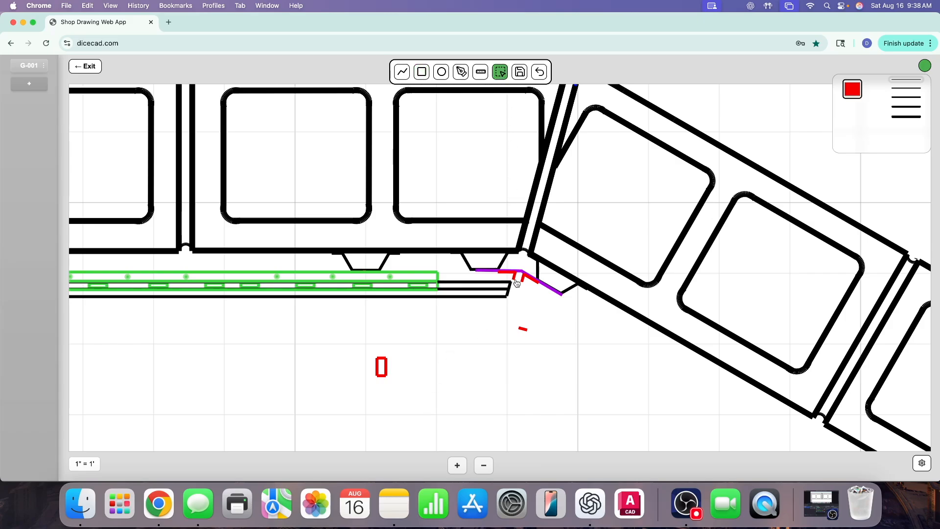
pyautogui.press('Delete')
pyautogui.moveTo(517, 281); pyautogui.dragTo(512, 278)
pyautogui.press('Delete')
pyautogui.click(521, 329)
pyautogui.press('Delete')
pyautogui.click(379, 357)
pyautogui.press('Delete')
# Tilt the deeper red U to match the strip's slanted end and place it under the purple flashing's bend
pyautogui.moveTo(361, 346); pyautogui.dragTo(405, 398)
pyautogui.press('r')
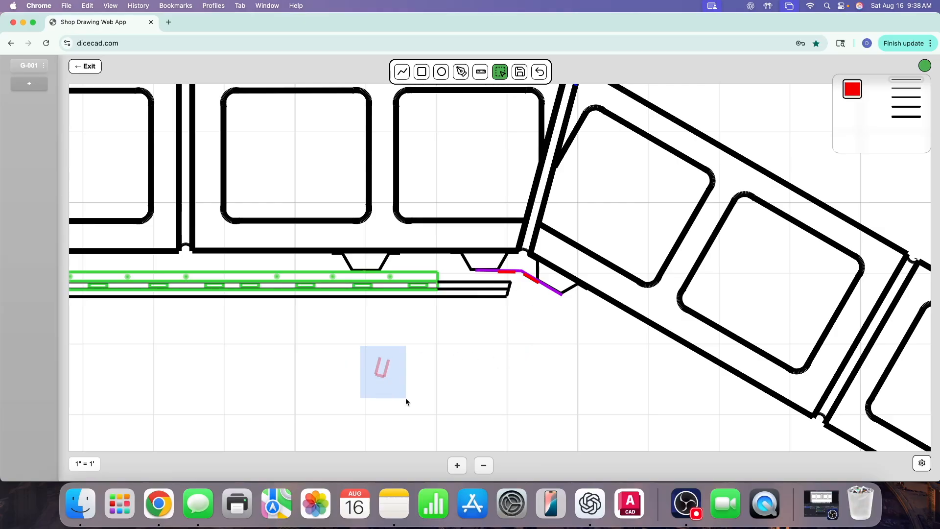
pyautogui.click(453, 394)
pyautogui.moveTo(362, 346); pyautogui.dragTo(401, 386)
pyautogui.moveTo(442, 350); pyautogui.dragTo(526, 300)
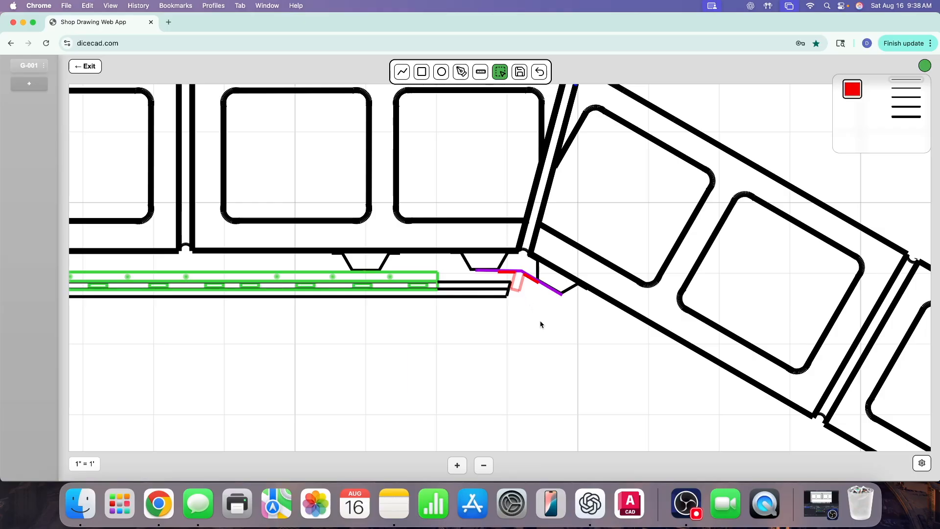
# Examine how the cladding strip sits along the straight wall, from the corner to its far end
pyautogui.click(483, 466)
pyautogui.click(483, 465)
pyautogui.click(483, 466)
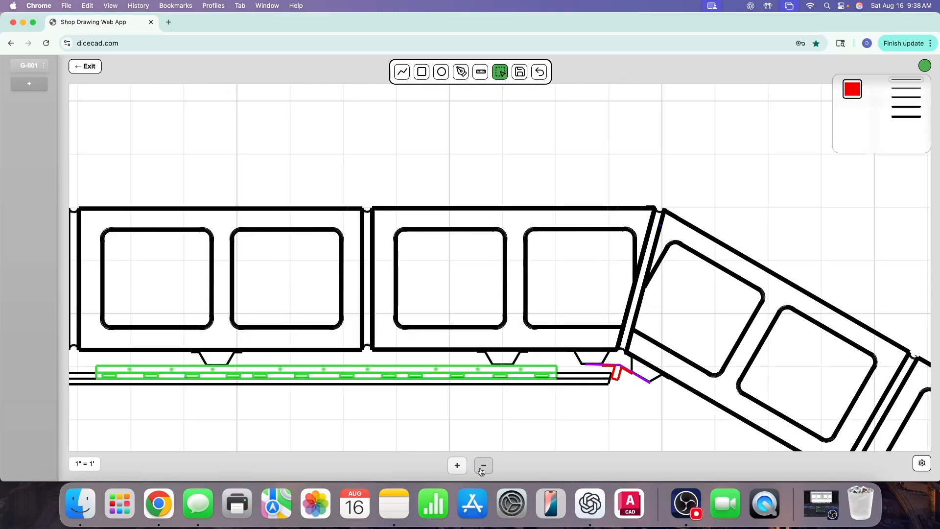
pyautogui.click(483, 466)
pyautogui.click(483, 466)
pyautogui.hscroll(-5, 465, 425)
pyautogui.hscroll(-5, 465, 424)
pyautogui.hscroll(9, 464, 424)
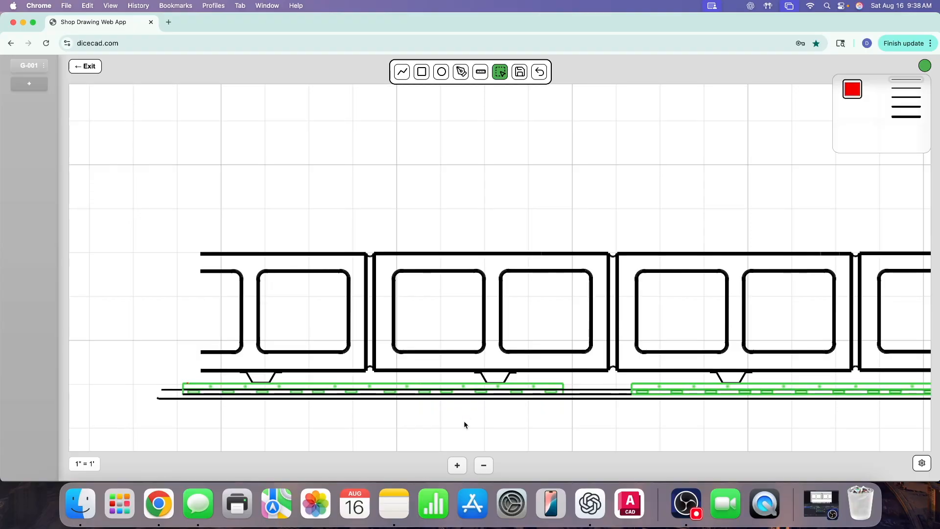
pyautogui.click(483, 466)
pyautogui.scroll(-4, 489, 401)
pyautogui.hscroll(4, 489, 401)
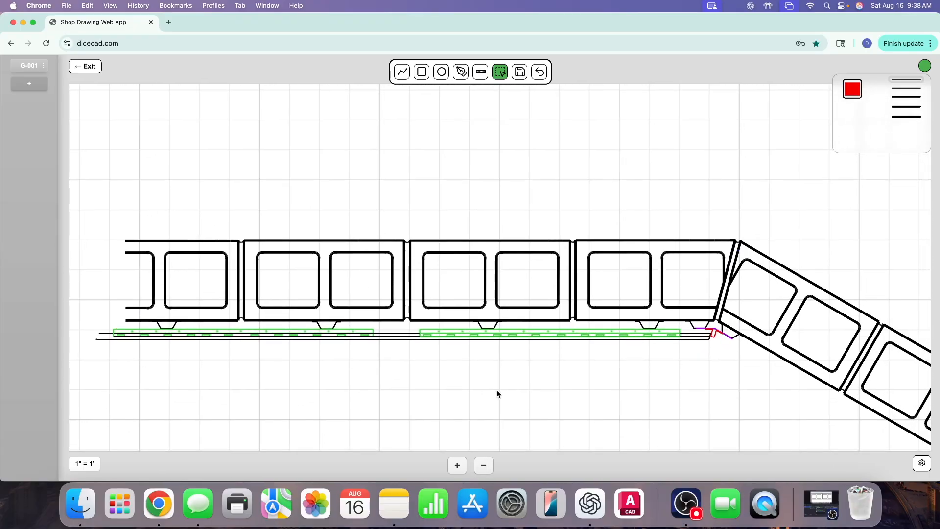
# Duplicate the blue and red fastener pair and drop the copy next to the original pair
pyautogui.hscroll(5, 497, 394)
pyautogui.scroll(-3, 498, 394)
pyautogui.hscroll(-6, 497, 393)
pyautogui.hscroll(-10, 497, 394)
pyautogui.scroll(3, 373, 361)
pyautogui.moveTo(342, 198); pyautogui.dragTo(464, 313)
pyautogui.rightClick(408, 267)
pyautogui.click(426, 288)
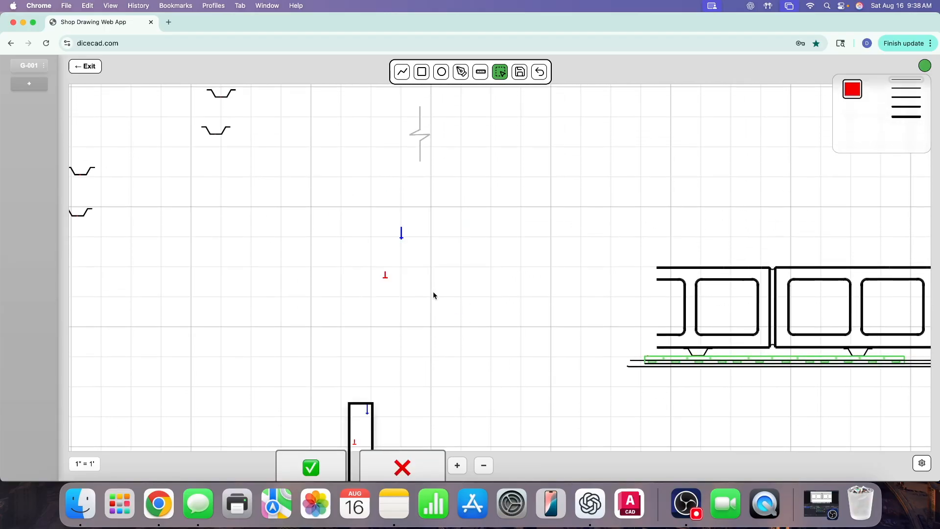
pyautogui.moveTo(365, 405); pyautogui.dragTo(352, 208)
pyautogui.click(296, 294)
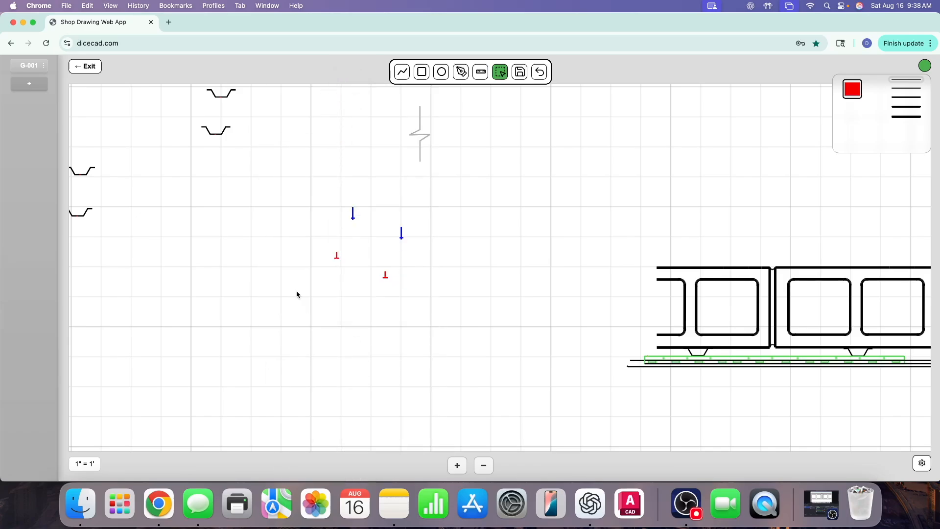
# Duplicate both blue and red fastener pairs and drop the copies beside them
pyautogui.click(485, 466)
pyautogui.click(484, 465)
pyautogui.click(485, 465)
pyautogui.click(485, 466)
pyautogui.click(485, 465)
pyautogui.click(484, 466)
pyautogui.hscroll(6, 487, 397)
pyautogui.scroll(-3, 486, 377)
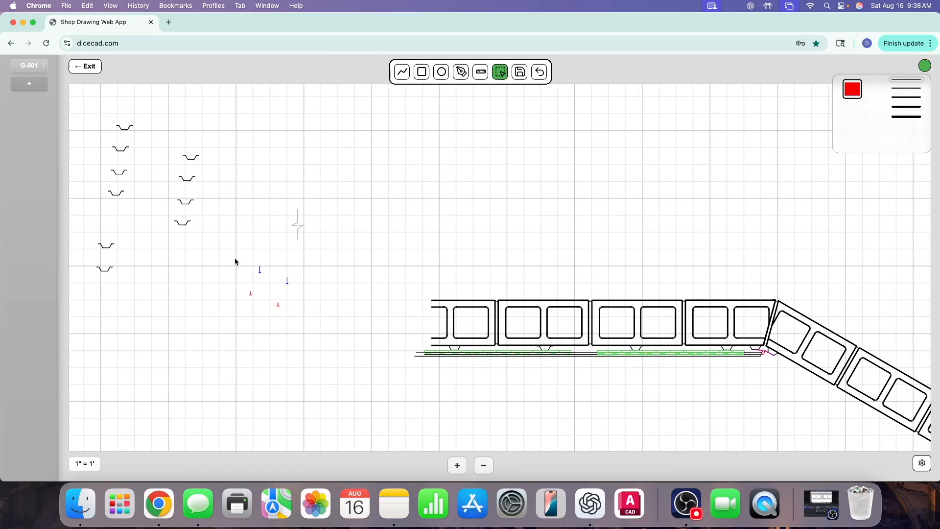
pyautogui.moveTo(229, 251); pyautogui.dragTo(307, 333)
pyautogui.rightClick(255, 303)
pyautogui.click(276, 324)
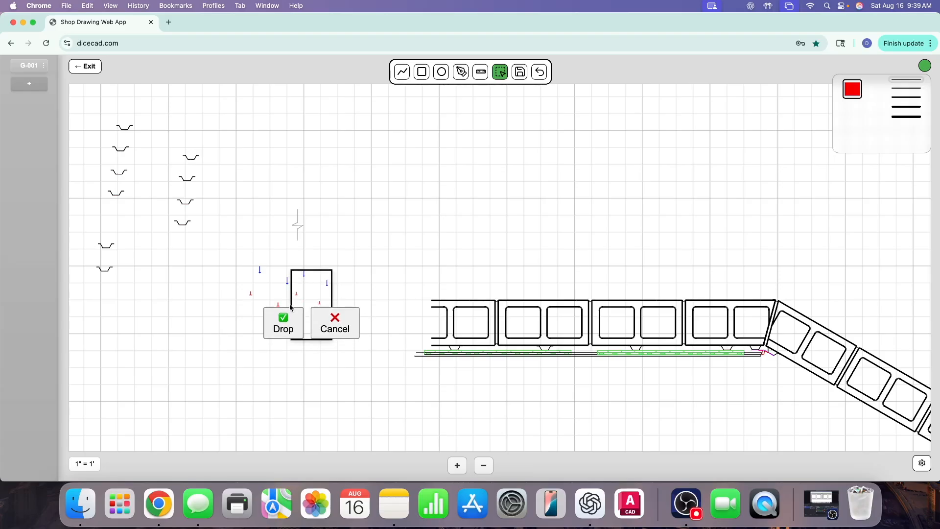
pyautogui.click(289, 323)
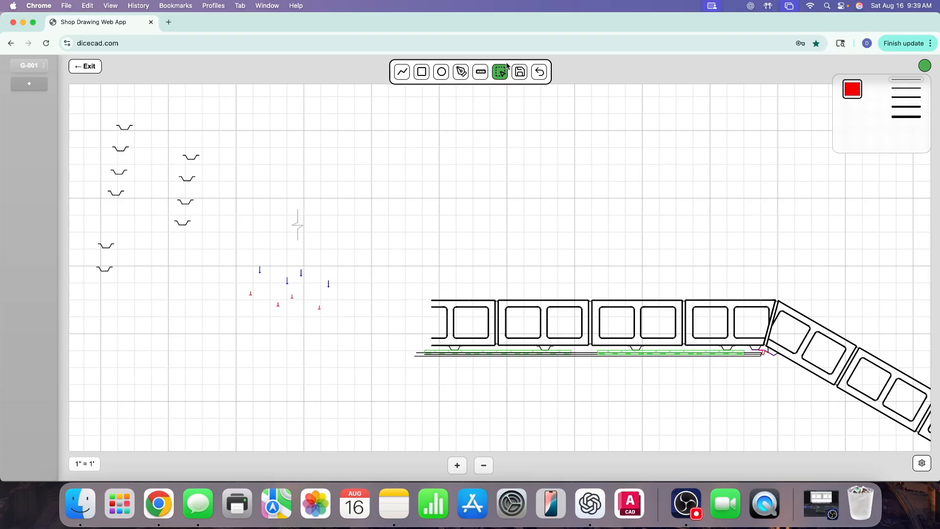
# Move the four red fasteners away from the blue ones into the empty area below the loose hat channels
pyautogui.moveTo(329, 307); pyautogui.dragTo(238, 293)
pyautogui.moveTo(326, 336); pyautogui.dragTo(236, 293)
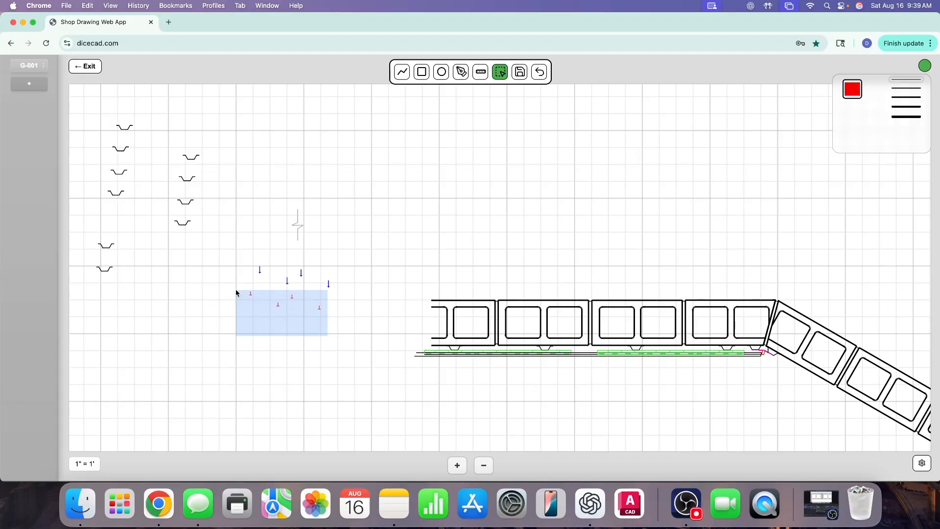
pyautogui.moveTo(145, 376); pyautogui.dragTo(139, 379)
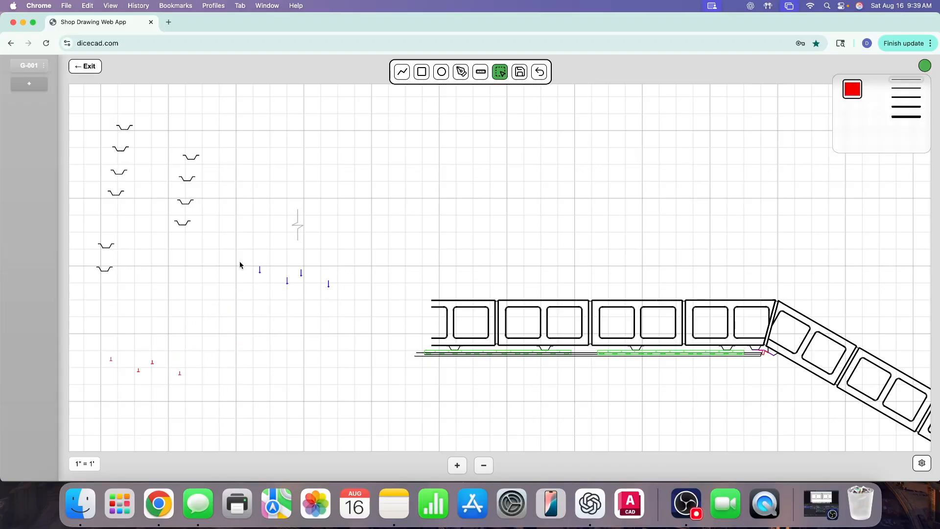
# Duplicate the four blue fasteners and drop the copies just below them
pyautogui.moveTo(240, 260); pyautogui.dragTo(342, 312)
pyautogui.rightClick(303, 294)
pyautogui.click(326, 317)
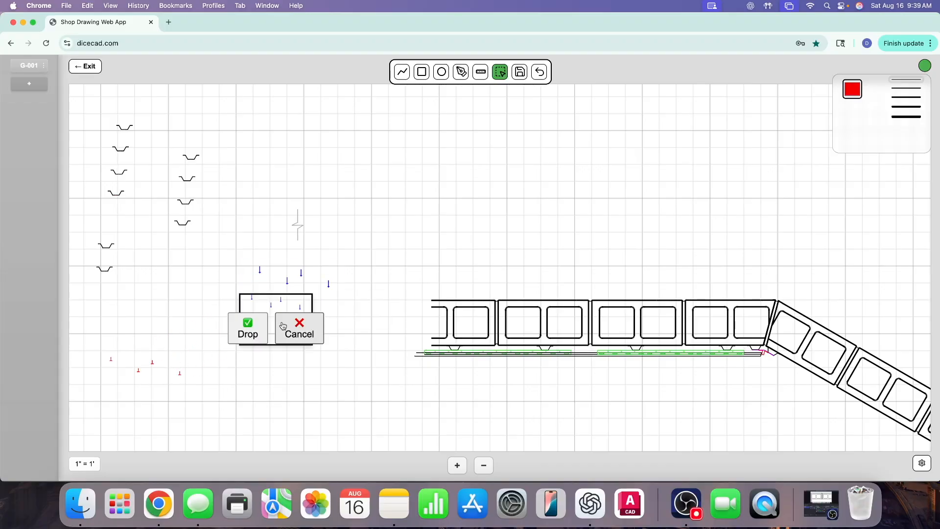
pyautogui.click(263, 323)
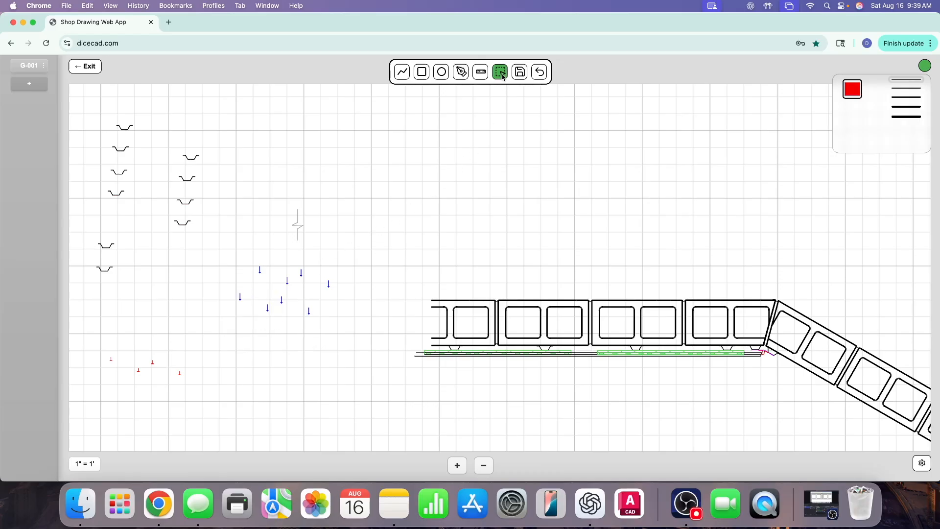
# Duplicate all eight blue fasteners and drop the second set of eight underneath
pyautogui.moveTo(228, 256); pyautogui.dragTo(342, 334)
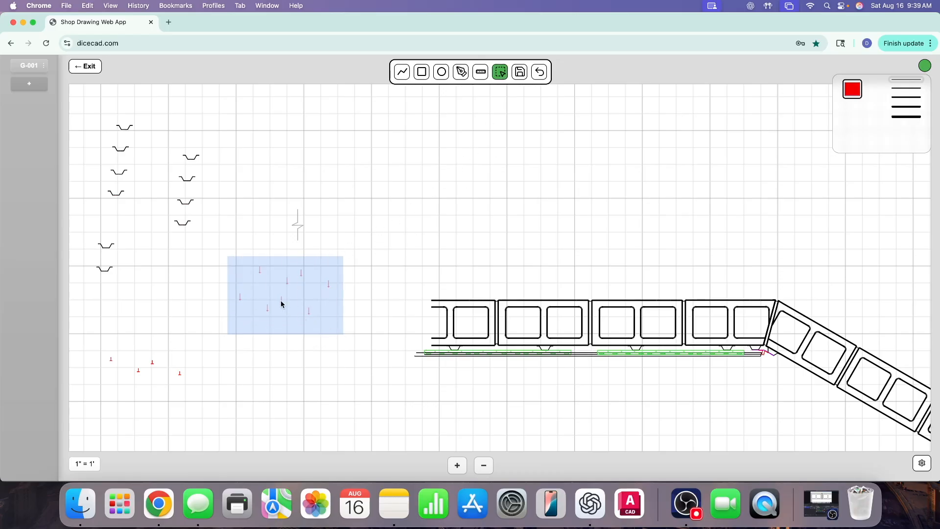
pyautogui.rightClick(282, 304)
pyautogui.click(309, 325)
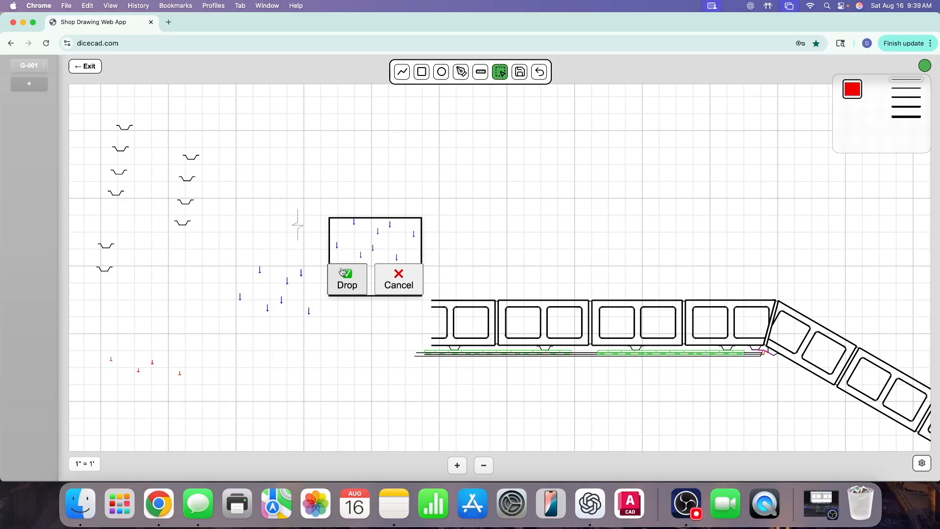
pyautogui.click(254, 381)
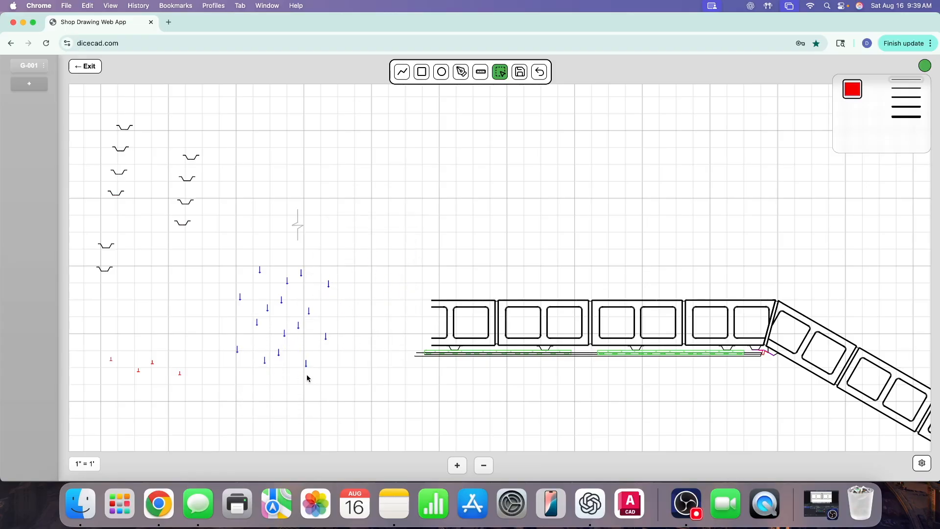
# Duplicate the four red fasteners and drop the copies just below them
pyautogui.scroll(-1, 321, 379)
pyautogui.hscroll(-1, 320, 379)
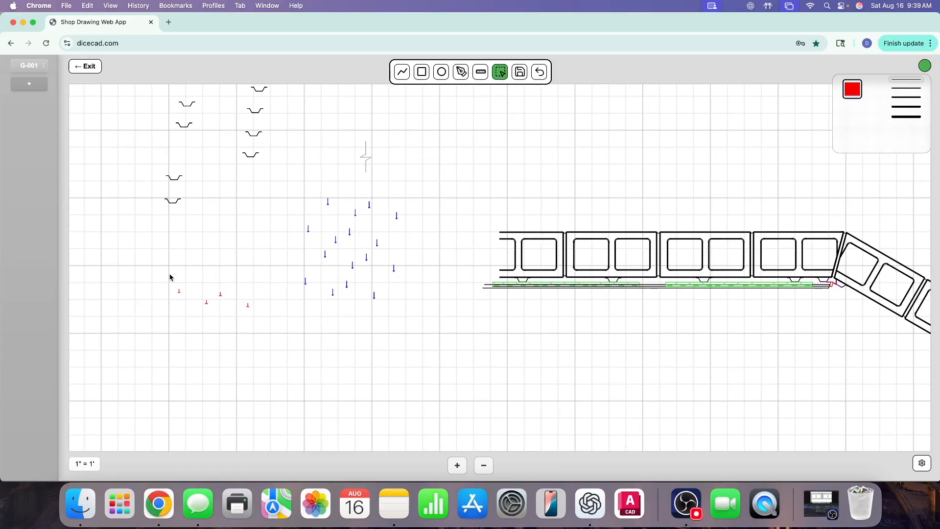
pyautogui.moveTo(169, 274); pyautogui.dragTo(250, 336)
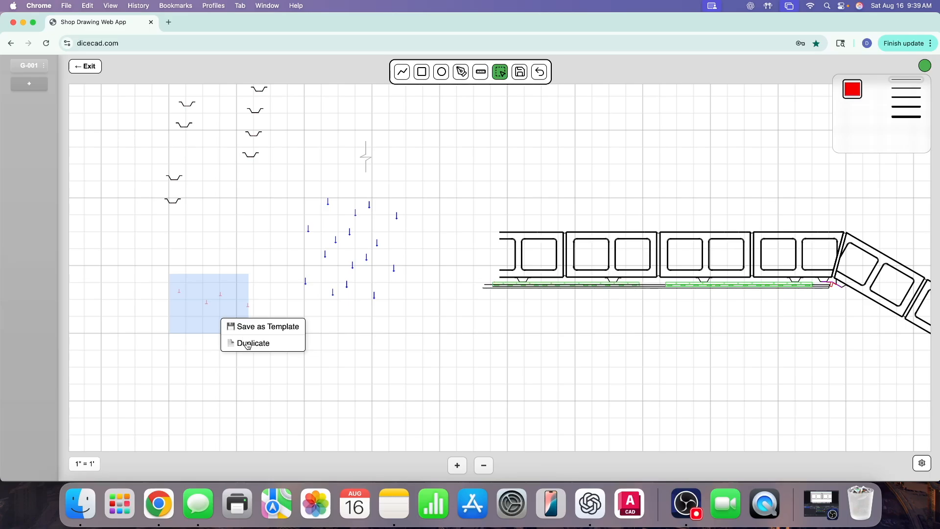
pyautogui.click(246, 342)
pyautogui.click(180, 358)
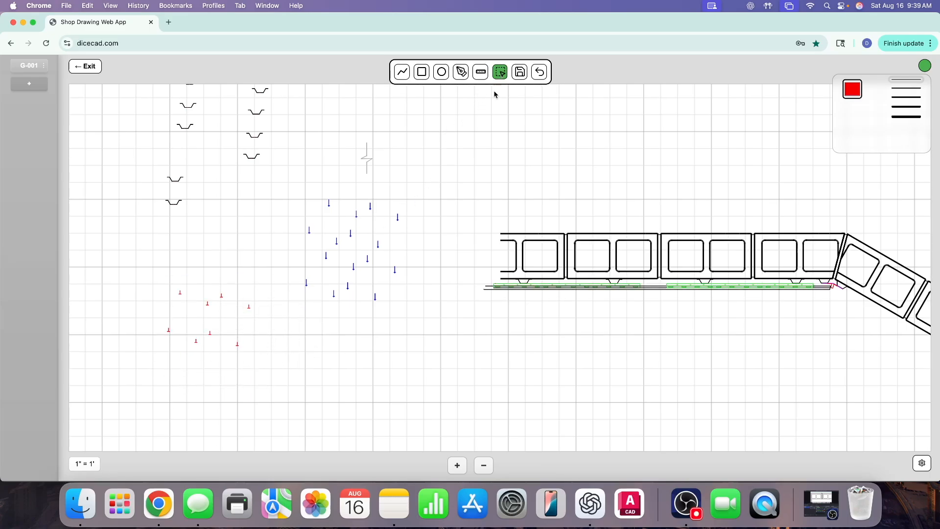
# Duplicate all eight red fasteners and drop the second set of eight underneath
pyautogui.moveTo(159, 278); pyautogui.dragTo(258, 365)
pyautogui.rightClick(210, 332)
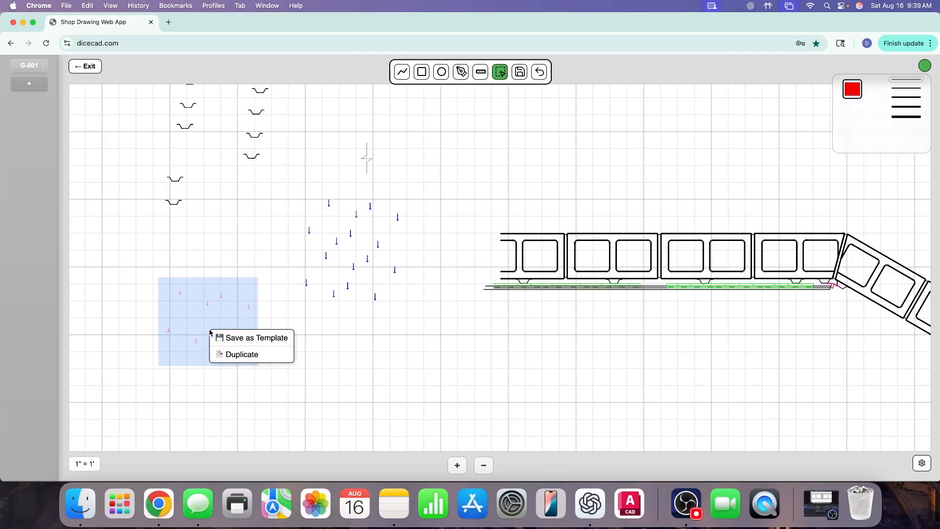
pyautogui.click(234, 354)
pyautogui.scroll(-3, 394, 347)
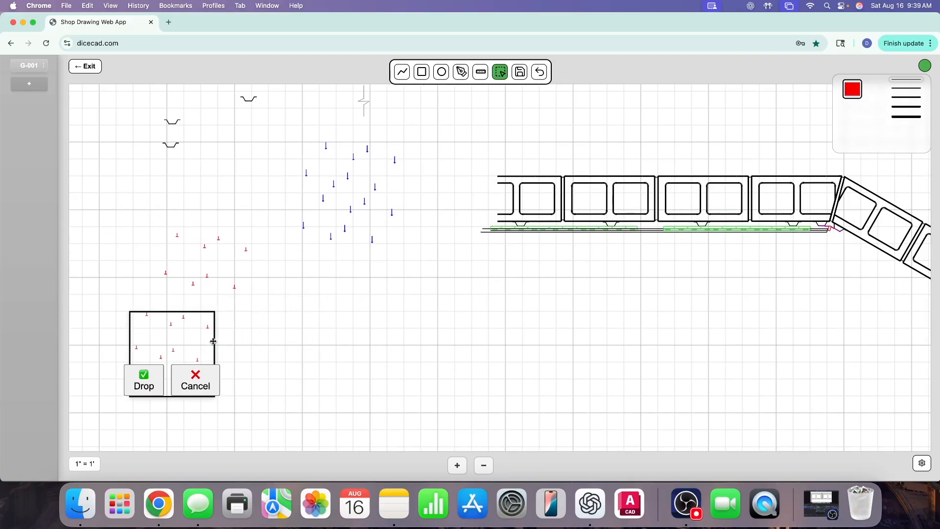
pyautogui.click(171, 373)
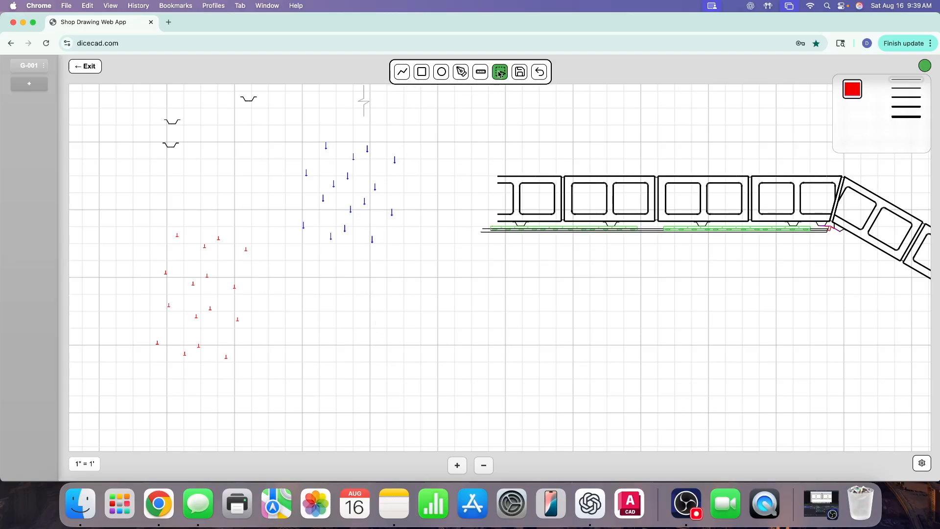
# Move ten blue fasteners beneath the straight wall, a pair near each of its five hat channels
pyautogui.moveTo(350, 139); pyautogui.dragTo(369, 164)
pyautogui.moveTo(325, 220); pyautogui.dragTo(353, 252)
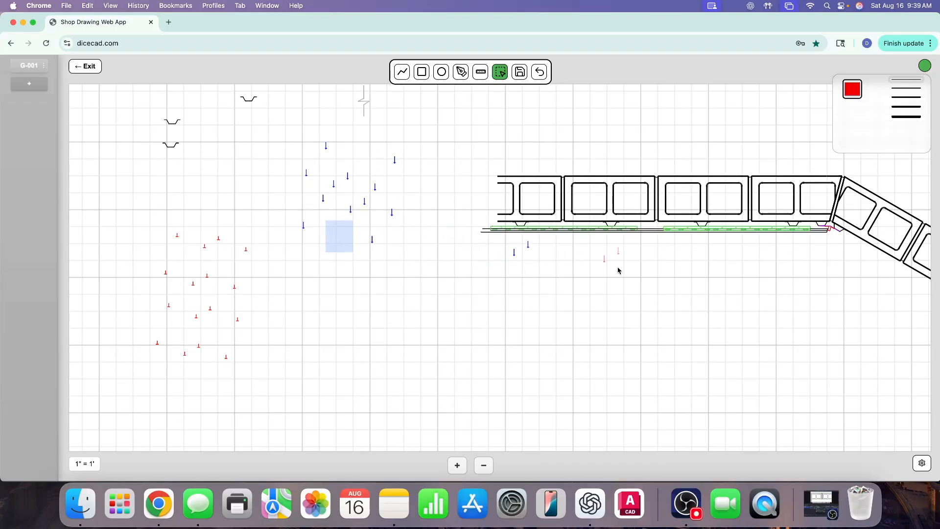
pyautogui.moveTo(617, 267); pyautogui.dragTo(619, 262)
pyautogui.moveTo(334, 165); pyautogui.dragTo(350, 193)
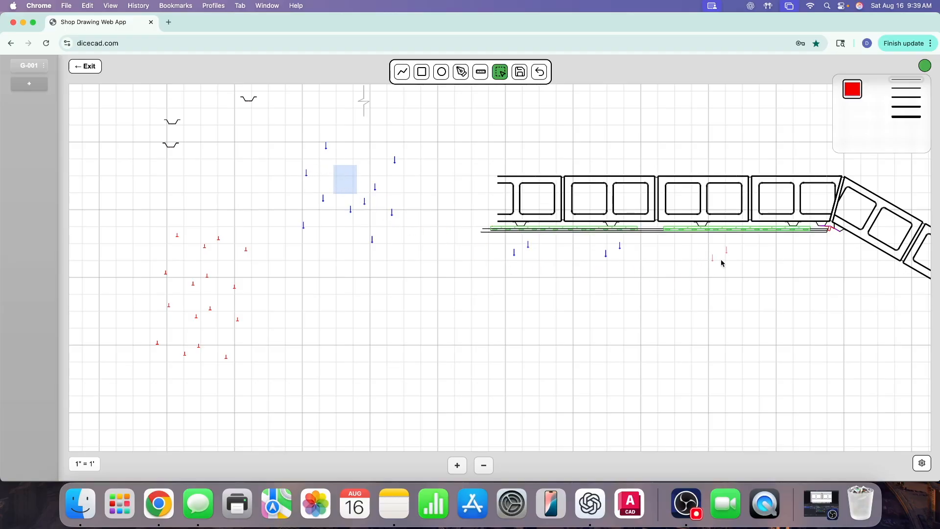
pyautogui.moveTo(704, 255); pyautogui.dragTo(703, 255)
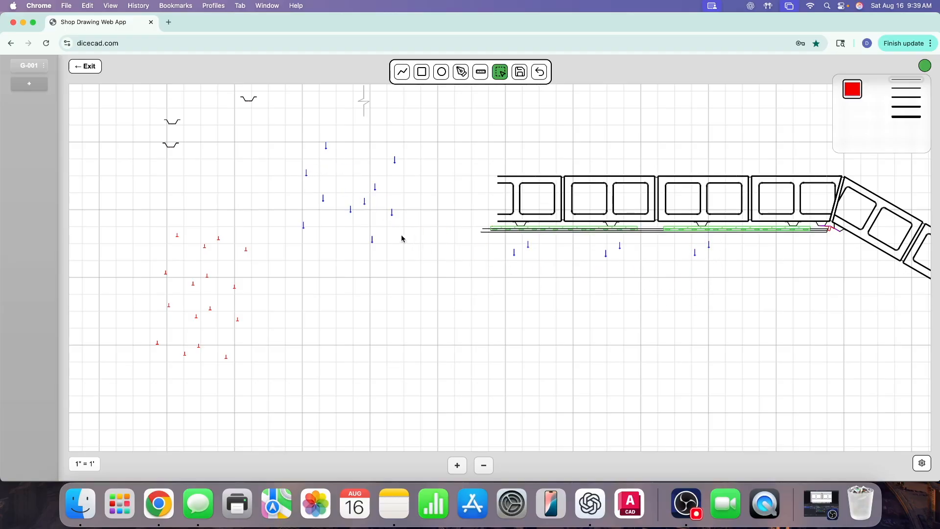
pyautogui.moveTo(346, 197); pyautogui.dragTo(374, 219)
pyautogui.moveTo(788, 267); pyautogui.dragTo(800, 265)
pyautogui.moveTo(300, 171); pyautogui.dragTo(834, 279)
# Move one red fastener below each of the first four hat channels and two below the channel at the corner
pyautogui.moveTo(164, 224)
pyautogui.mouseDown()
pyautogui.moveTo(186, 247)
pyautogui.moveTo(505, 277)
pyautogui.moveTo(524, 291)
pyautogui.mouseUp()
pyautogui.moveTo(205, 247); pyautogui.dragTo(209, 255)
pyautogui.moveTo(609, 281); pyautogui.dragTo(618, 297)
pyautogui.moveTo(212, 226)
pyautogui.mouseDown()
pyautogui.moveTo(233, 244)
pyautogui.moveTo(644, 260)
pyautogui.moveTo(702, 247)
pyautogui.mouseUp()
pyautogui.moveTo(235, 237)
pyautogui.mouseDown()
pyautogui.moveTo(263, 259)
pyautogui.moveTo(334, 251)
pyautogui.mouseUp()
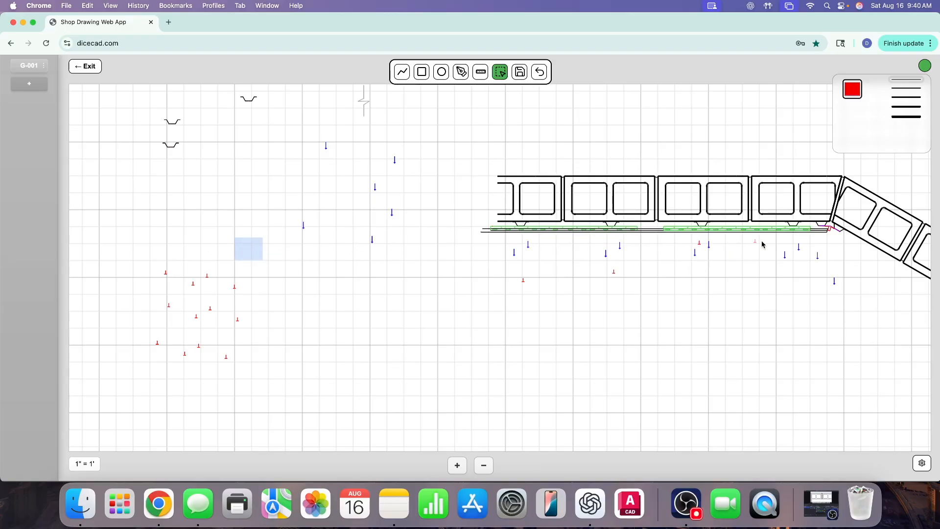
pyautogui.moveTo(799, 245); pyautogui.dragTo(800, 245)
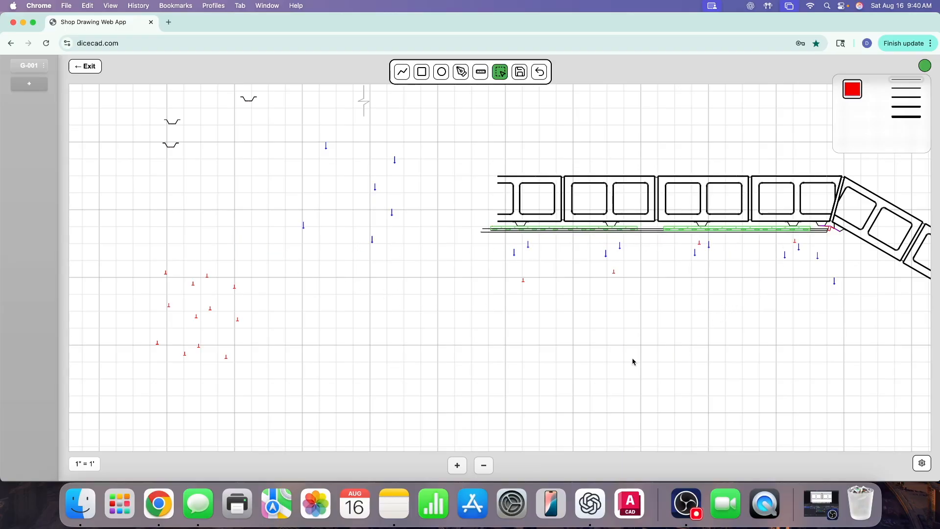
pyautogui.moveTo(181, 268); pyautogui.dragTo(215, 291)
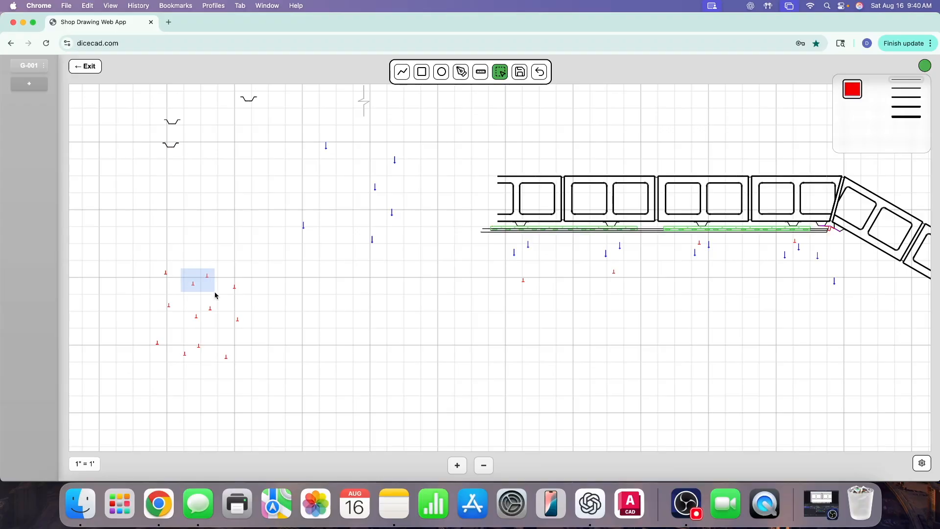
pyautogui.moveTo(834, 268); pyautogui.dragTo(836, 268)
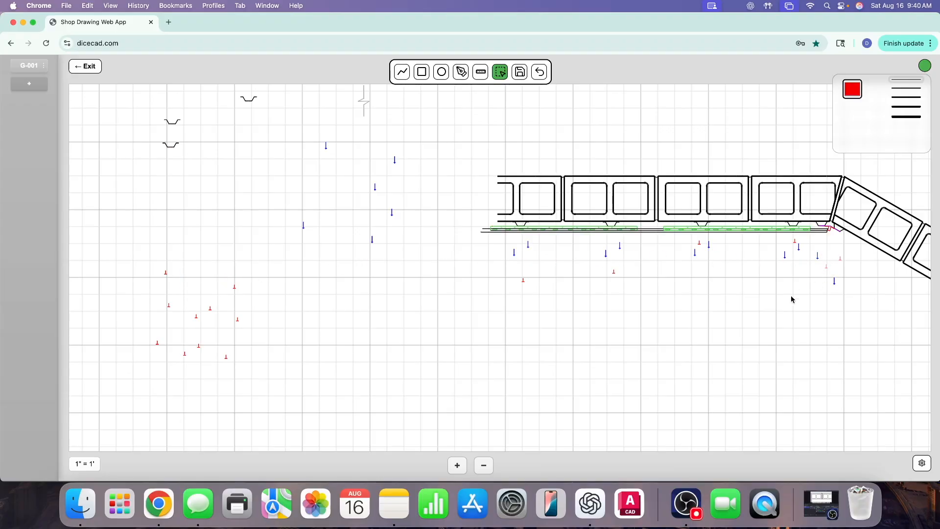
# Place a blue fastener through each flange of the first two hat channels at the wall's open end
pyautogui.click(456, 465)
pyautogui.click(456, 465)
pyautogui.click(456, 465)
pyautogui.hscroll(-6, 350, 341)
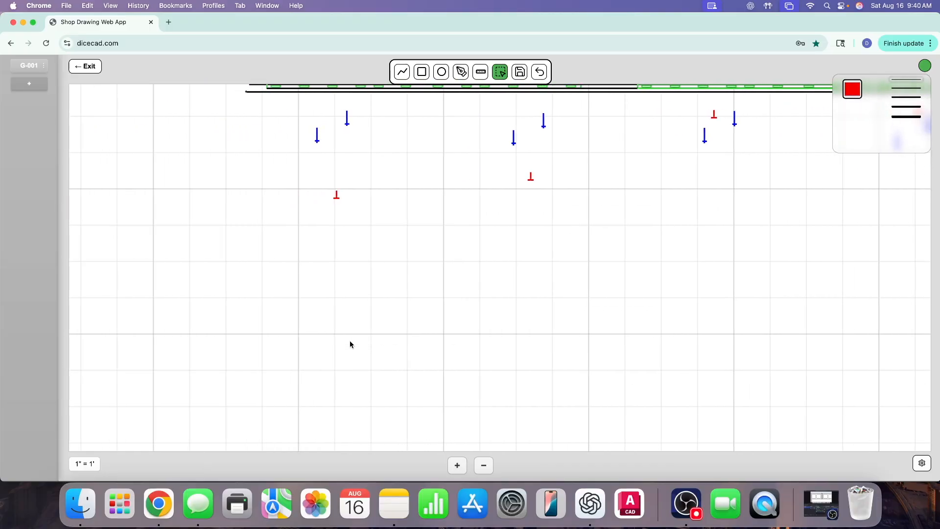
pyautogui.scroll(5, 350, 342)
pyautogui.click(450, 463)
pyautogui.click(451, 464)
pyautogui.hscroll(-5, 259, 303)
pyautogui.scroll(4, 259, 303)
pyautogui.moveTo(304, 341); pyautogui.dragTo(358, 292)
pyautogui.moveTo(369, 332); pyautogui.dragTo(407, 293)
pyautogui.moveTo(610, 351); pyautogui.dragTo(636, 290)
pyautogui.moveTo(666, 328); pyautogui.dragTo(690, 291)
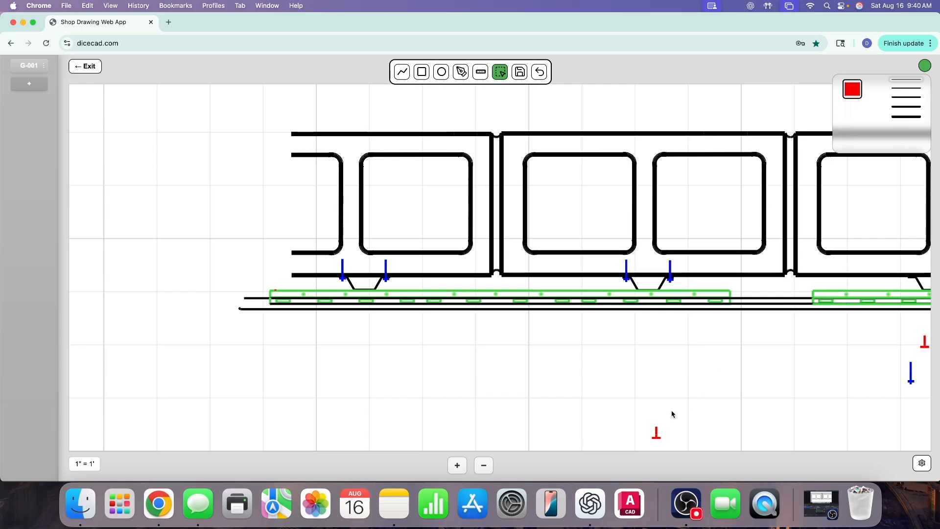
# Place a red fastener at the centre of each of the first two hat channels
pyautogui.moveTo(638, 414); pyautogui.dragTo(660, 302)
pyautogui.scroll(-2, 504, 390)
pyautogui.moveTo(331, 392)
pyautogui.mouseDown()
pyautogui.moveTo(421, 455)
pyautogui.moveTo(391, 436)
pyautogui.mouseUp()
pyautogui.click(391, 436)
pyautogui.moveTo(357, 402)
pyautogui.mouseDown()
pyautogui.moveTo(396, 430)
pyautogui.moveTo(381, 389)
pyautogui.moveTo(372, 253)
pyautogui.mouseUp()
# Fit the third hat channel with blue fasteners through both flanges and a red fastener at its centre
pyautogui.hscroll(3, 537, 371)
pyautogui.moveTo(457, 308)
pyautogui.mouseDown()
pyautogui.moveTo(494, 353)
pyautogui.moveTo(490, 250)
pyautogui.mouseUp()
pyautogui.moveTo(517, 286); pyautogui.dragTo(535, 262)
pyautogui.moveTo(536, 261)
pyautogui.mouseDown()
pyautogui.moveTo(532, 275)
pyautogui.moveTo(539, 251)
pyautogui.mouseUp()
pyautogui.moveTo(490, 298)
pyautogui.mouseDown()
pyautogui.moveTo(501, 321)
pyautogui.moveTo(508, 260)
pyautogui.mouseUp()
# Fit the fourth hat channel with blue fasteners through both flanges and a red fastener at its centre
pyautogui.hscroll(5, 577, 306)
pyautogui.moveTo(510, 315)
pyautogui.mouseDown()
pyautogui.moveTo(544, 367)
pyautogui.moveTo(542, 255)
pyautogui.mouseUp()
pyautogui.moveTo(568, 297)
pyautogui.mouseDown()
pyautogui.moveTo(581, 332)
pyautogui.moveTo(582, 246)
pyautogui.mouseUp()
pyautogui.moveTo(543, 279)
pyautogui.mouseDown()
pyautogui.moveTo(576, 312)
pyautogui.moveTo(560, 261)
pyautogui.mouseUp()
# Place two blue and two red fasteners on the hat channel and flashing at the corner end of the straight wall
pyautogui.moveTo(612, 319)
pyautogui.mouseDown()
pyautogui.moveTo(639, 355)
pyautogui.moveTo(626, 239)
pyautogui.mouseUp()
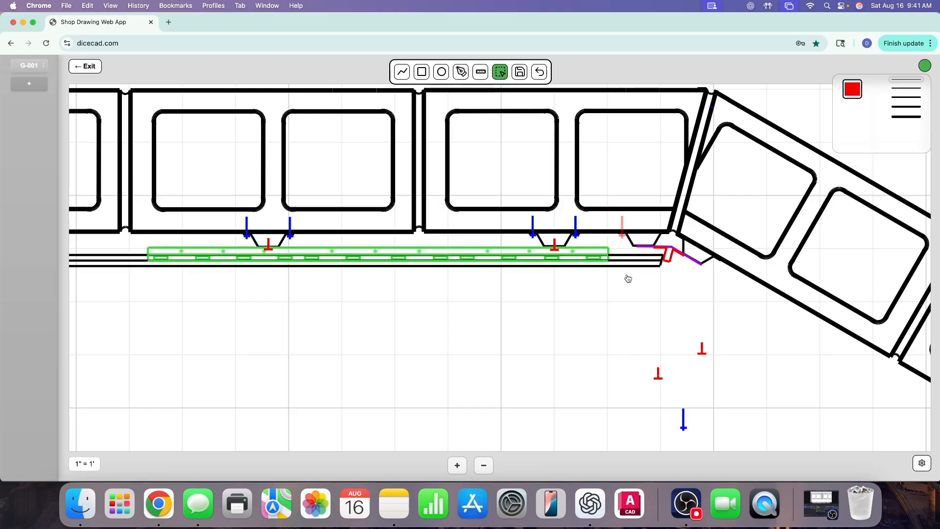
pyautogui.moveTo(645, 347)
pyautogui.mouseDown()
pyautogui.moveTo(670, 384)
pyautogui.moveTo(658, 354)
pyautogui.moveTo(664, 253)
pyautogui.mouseUp()
pyautogui.moveTo(685, 321)
pyautogui.mouseDown()
pyautogui.moveTo(719, 363)
pyautogui.moveTo(657, 255)
pyautogui.mouseUp()
pyautogui.moveTo(656, 361)
pyautogui.mouseDown()
pyautogui.moveTo(715, 442)
pyautogui.moveTo(687, 341)
pyautogui.moveTo(673, 239)
pyautogui.mouseUp()
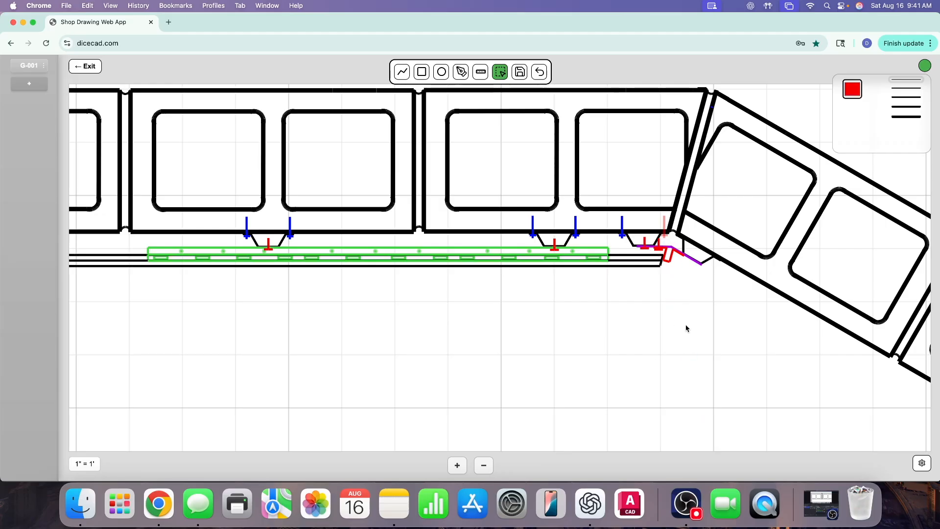
# Set the line colour to the break line's grey, RGB 179, 179, 179, by sampling it from the loose break line
pyautogui.click(484, 466)
pyautogui.click(488, 468)
pyautogui.click(488, 468)
pyautogui.hscroll(-6, 437, 382)
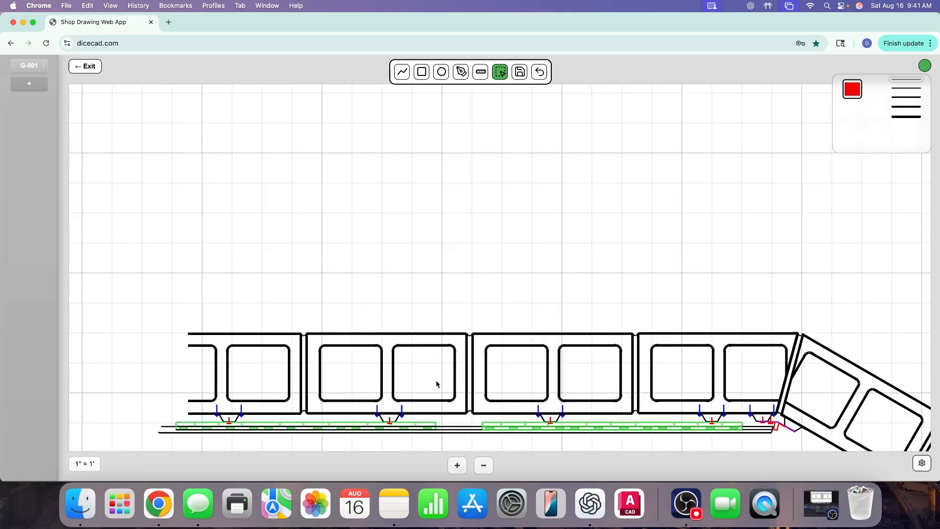
pyautogui.hscroll(-5, 232, 230)
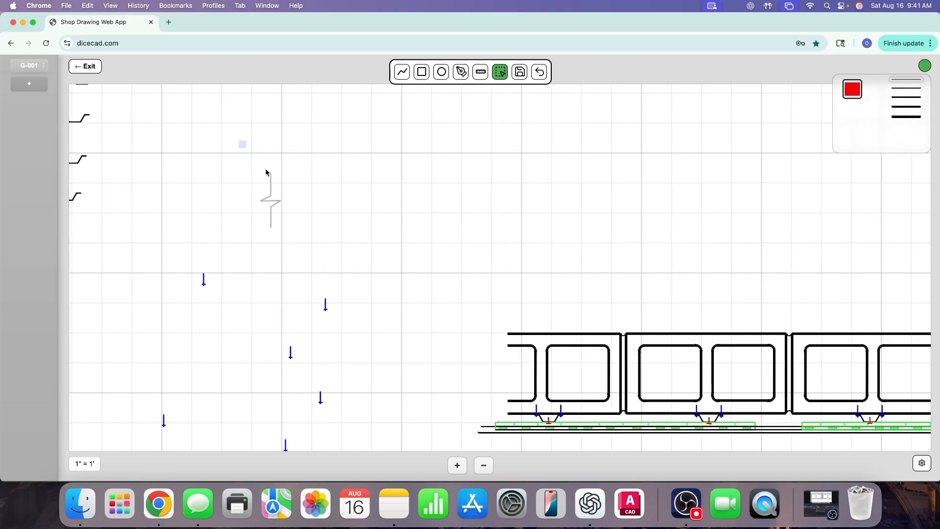
pyautogui.moveTo(239, 141); pyautogui.dragTo(311, 236)
pyautogui.click(620, 177)
pyautogui.click(408, 74)
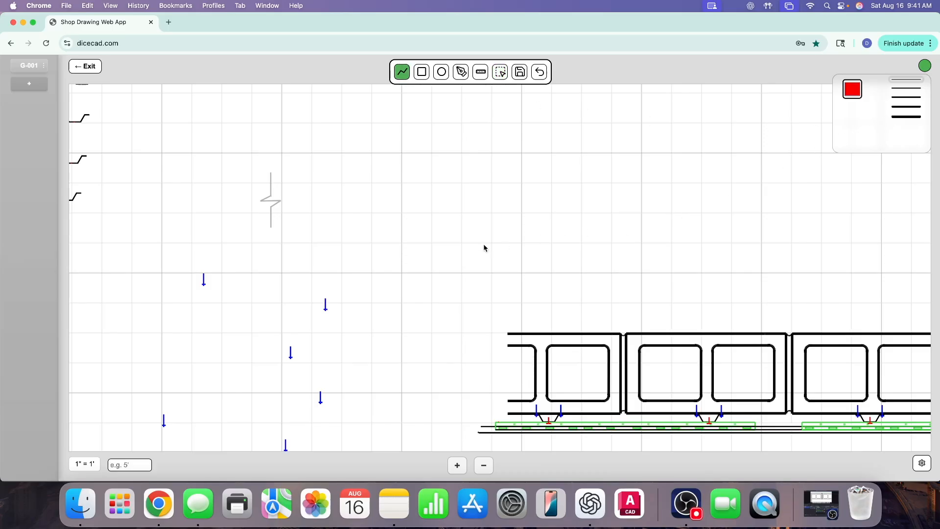
pyautogui.click(855, 95)
pyautogui.click(757, 178)
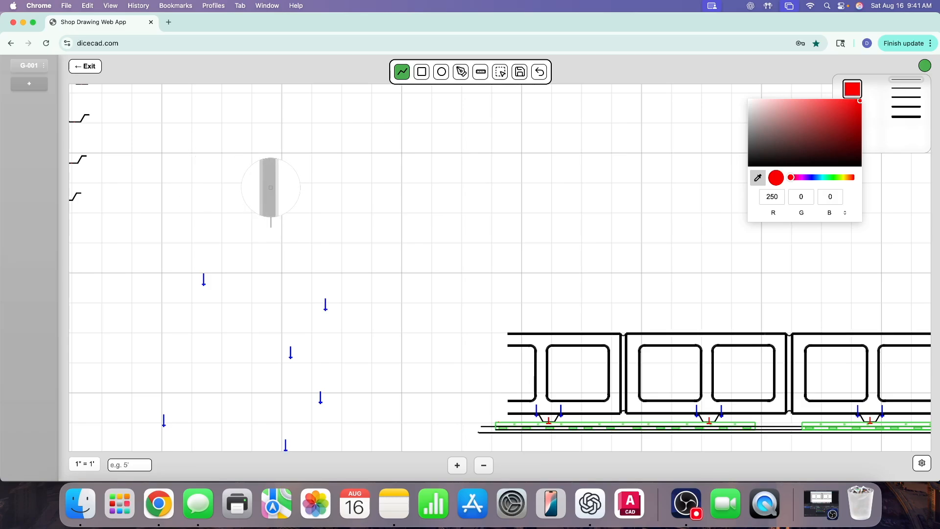
pyautogui.click(271, 187)
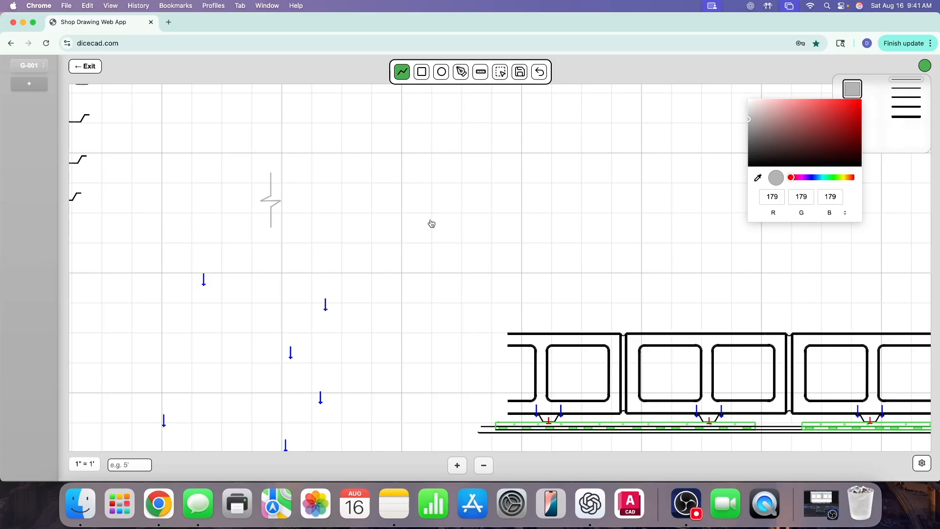
# Draw two parallel grey vertical lines of equal length in the empty area above the block wall
pyautogui.click(403, 74)
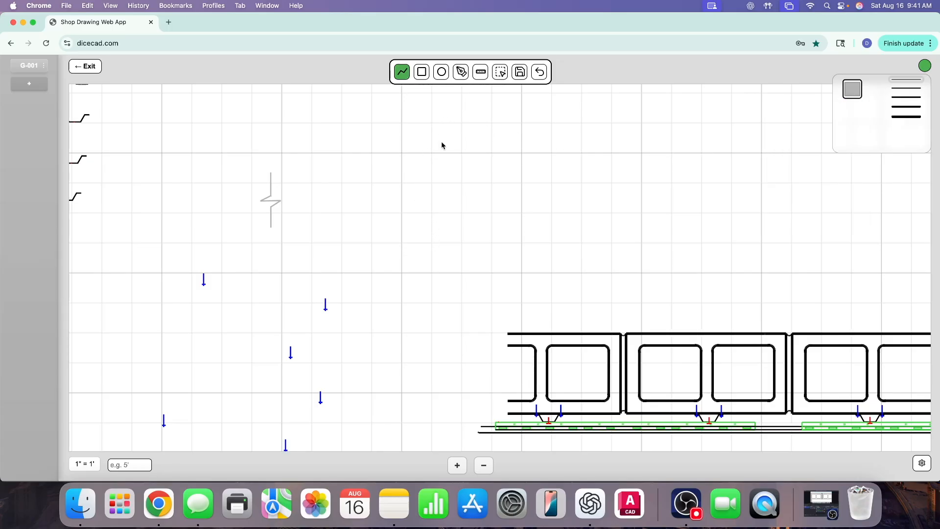
pyautogui.moveTo(461, 242); pyautogui.dragTo(462, 127)
pyautogui.moveTo(492, 243); pyautogui.dragTo(492, 127)
# Replace the short stubs of the break line with the two long grey lines, one above and one below the zigzag
pyautogui.click(500, 72)
pyautogui.moveTo(453, 162); pyautogui.dragTo(477, 208)
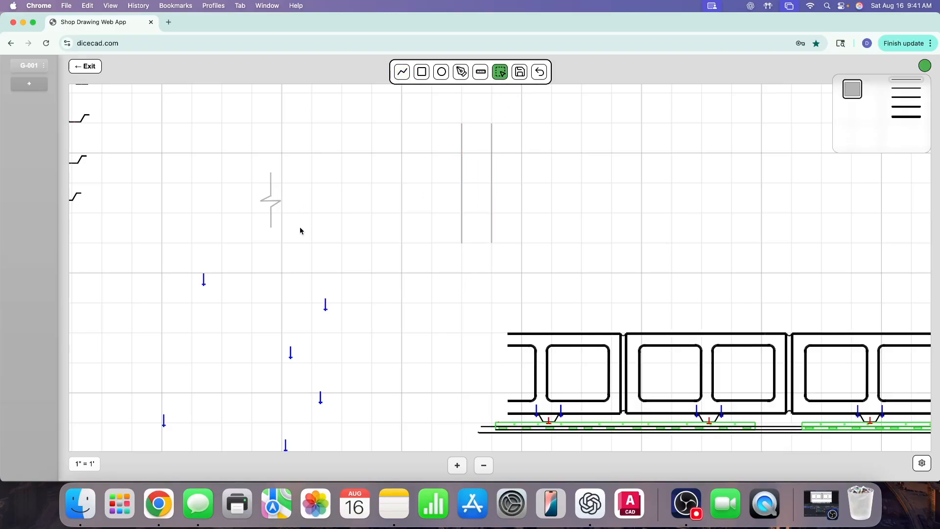
pyautogui.moveTo(269, 225); pyautogui.dragTo(266, 221)
pyautogui.press('Delete')
pyautogui.moveTo(431, 189); pyautogui.dragTo(268, 304)
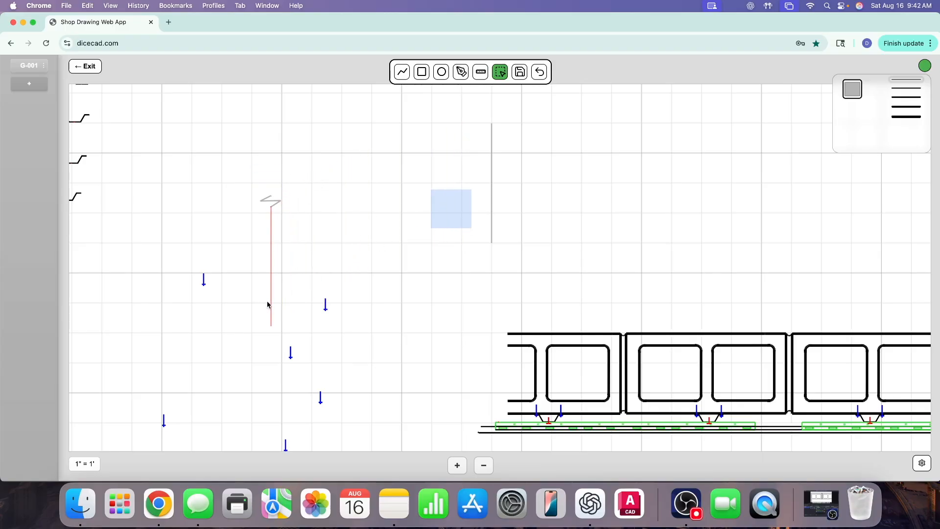
pyautogui.click(268, 305)
pyautogui.moveTo(464, 136); pyautogui.dragTo(294, 157)
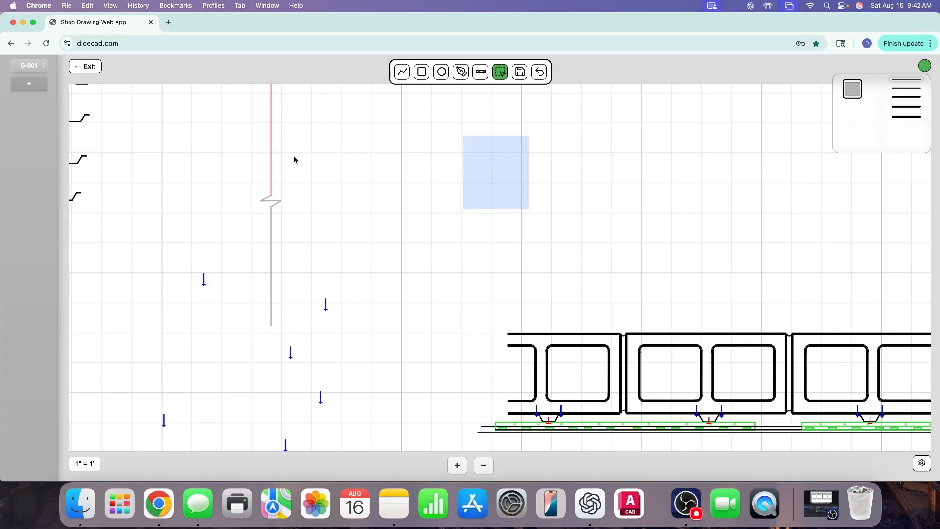
# Duplicate the extended break line and drop the copy between the original and the wall
pyautogui.moveTo(247, 180); pyautogui.dragTo(315, 234)
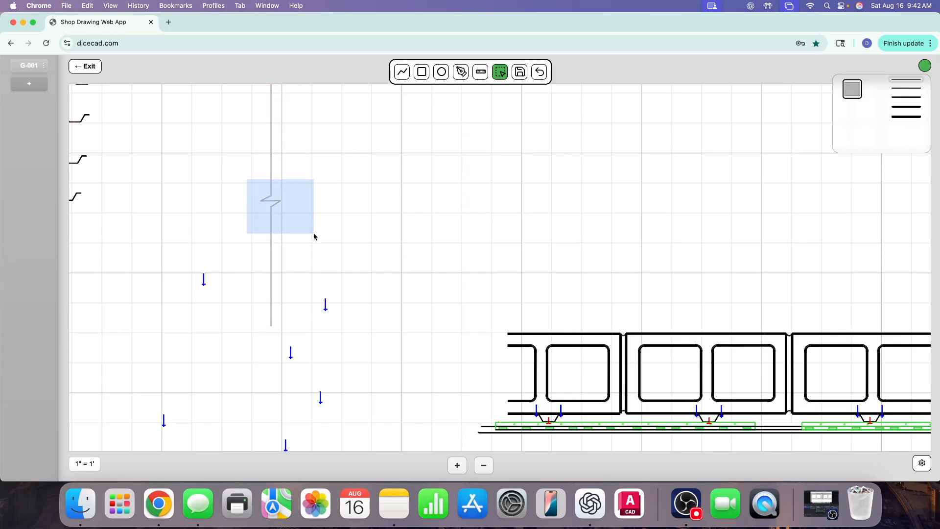
pyautogui.click(484, 465)
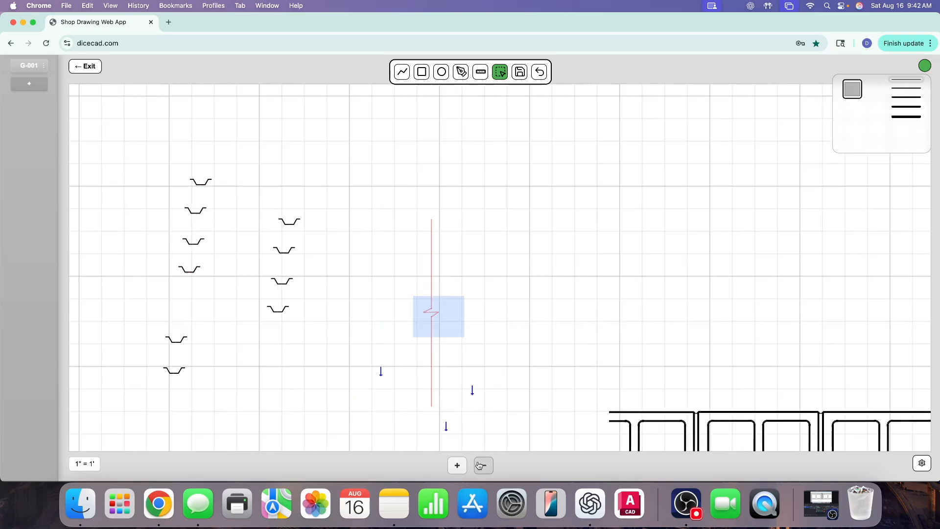
pyautogui.moveTo(451, 321); pyautogui.dragTo(480, 342)
pyautogui.rightClick(427, 314)
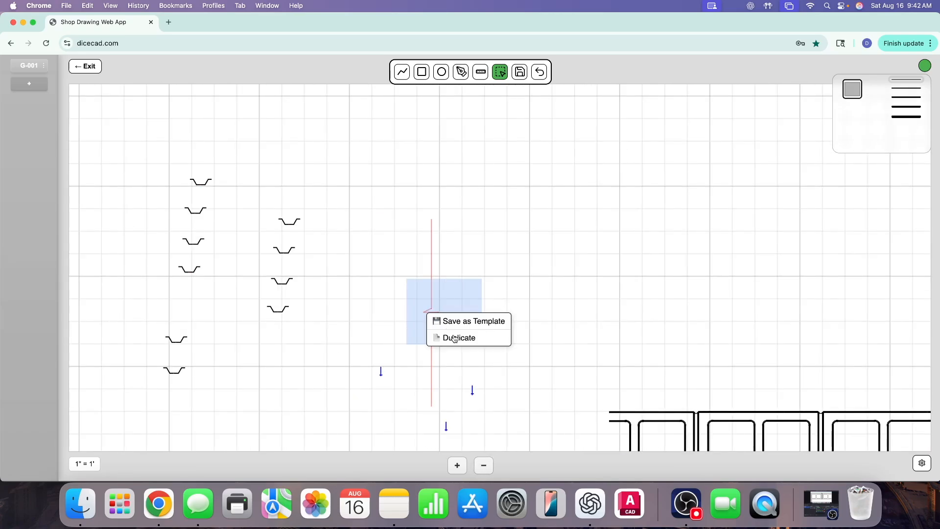
pyautogui.click(455, 337)
pyautogui.moveTo(301, 380); pyautogui.dragTo(430, 314)
pyautogui.click(518, 408)
# Move the copied break line over the open end of the straight block wall
pyautogui.scroll(-4, 620, 315)
pyautogui.hscroll(6, 621, 315)
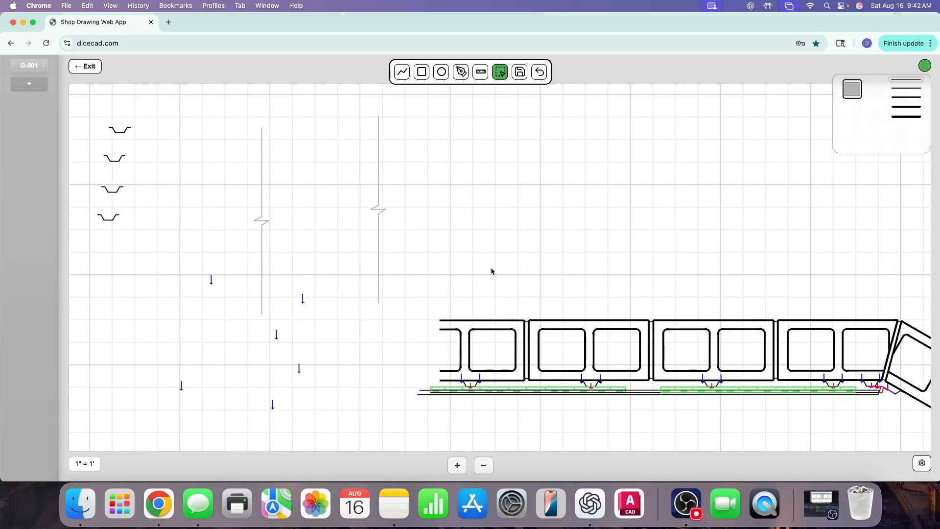
pyautogui.moveTo(359, 175); pyautogui.dragTo(410, 241)
pyautogui.moveTo(377, 215); pyautogui.dragTo(450, 360)
# Draw two short grey lines across the wall and cladding ends that project past the break line
pyautogui.scroll(-5, 490, 248)
pyautogui.click(461, 466)
pyautogui.click(461, 466)
pyautogui.click(460, 466)
pyautogui.click(461, 466)
pyautogui.click(460, 466)
pyautogui.scroll(8, 381, 293)
pyautogui.hscroll(-4, 382, 294)
pyautogui.hscroll(-7, 411, 342)
pyautogui.scroll(2, 411, 343)
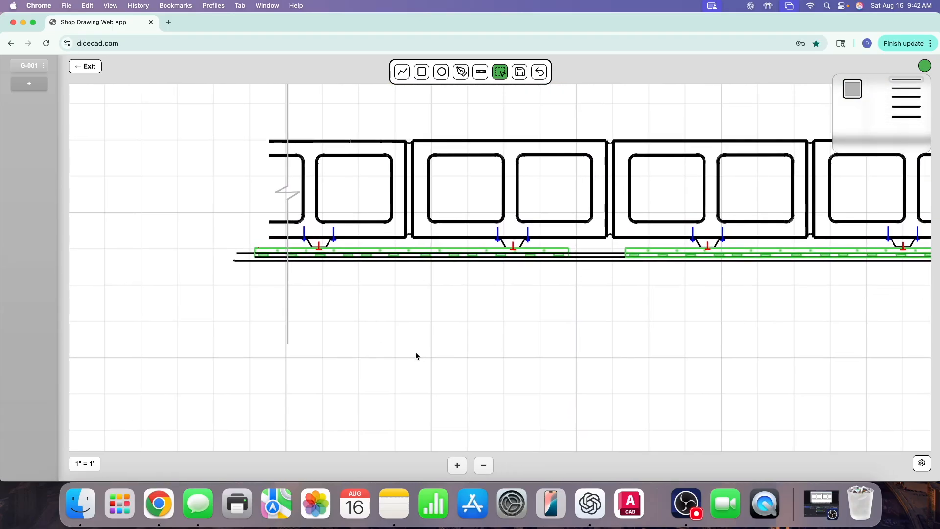
pyautogui.moveTo(409, 198); pyautogui.dragTo(446, 234)
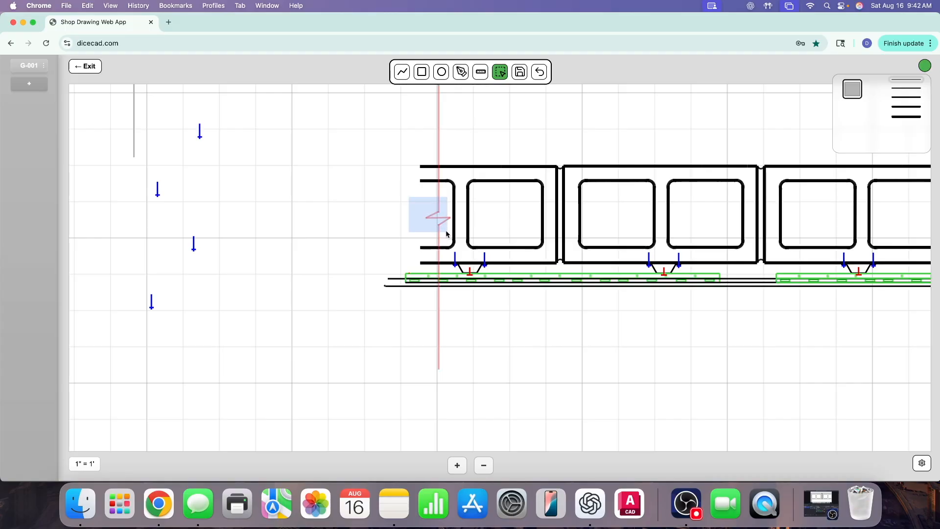
pyautogui.click(416, 150)
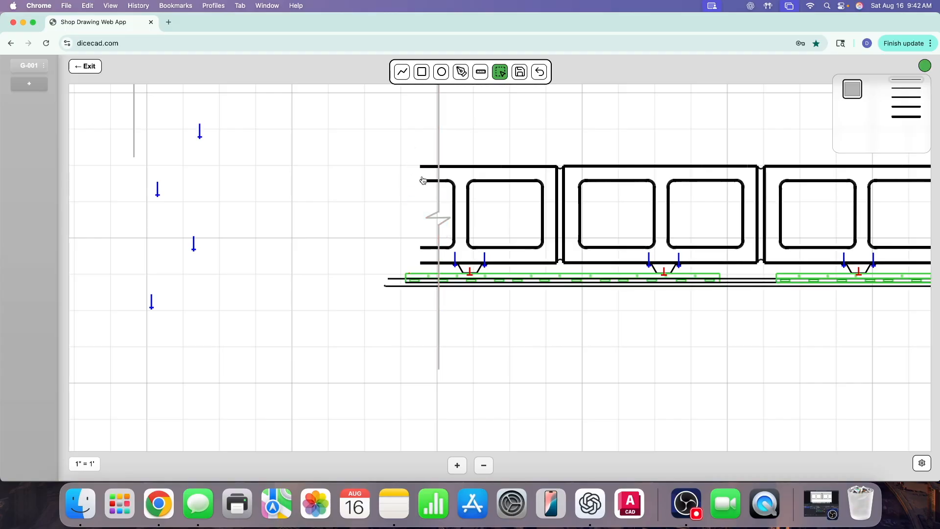
pyautogui.click(402, 72)
pyautogui.moveTo(428, 155); pyautogui.dragTo(429, 195)
pyautogui.moveTo(426, 240); pyautogui.dragTo(434, 292)
# Delete the block, cladding and helper line pieces that lie outside the break line at the wall's open end
pyautogui.click(501, 73)
pyautogui.moveTo(411, 156); pyautogui.dragTo(436, 190)
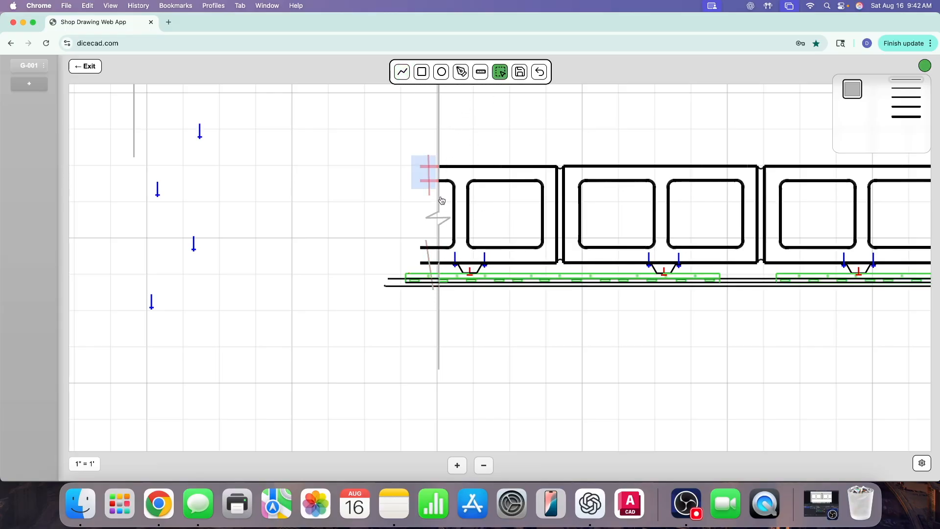
pyautogui.press('Delete')
pyautogui.moveTo(405, 232); pyautogui.dragTo(436, 269)
pyautogui.press('Delete')
pyautogui.moveTo(379, 258); pyautogui.dragTo(438, 309)
pyautogui.press('Delete')
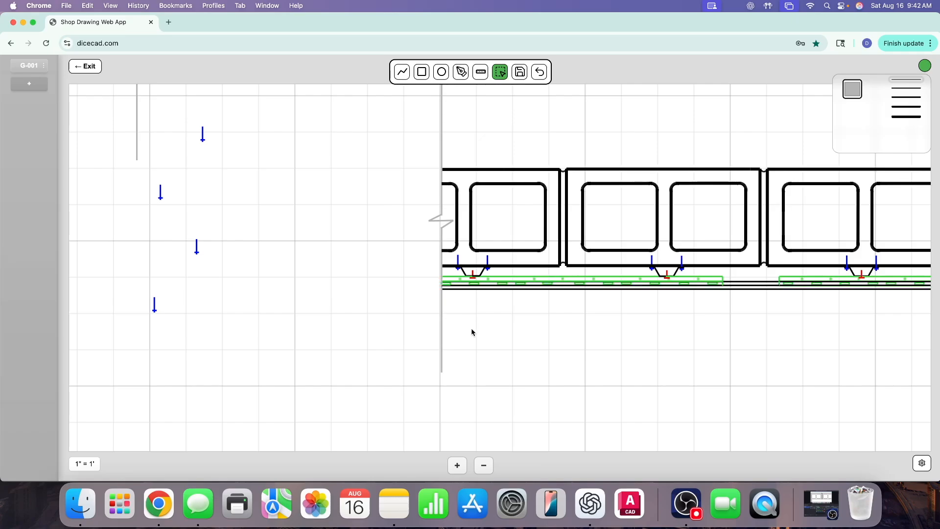
# Rotate the whole corner assembly until the bare block wall leg lies horizontal
pyautogui.click(484, 467)
pyautogui.click(483, 467)
pyautogui.click(483, 467)
pyautogui.click(484, 467)
pyautogui.click(484, 466)
pyautogui.hscroll(7, 492, 392)
pyautogui.scroll(-2, 492, 392)
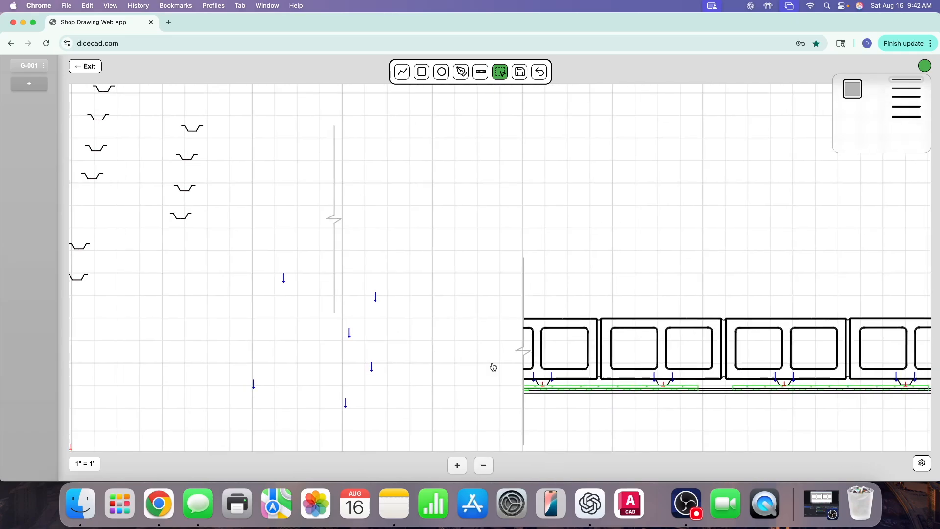
pyautogui.click(483, 465)
pyautogui.click(483, 466)
pyautogui.click(484, 466)
pyautogui.click(483, 465)
pyautogui.click(484, 465)
pyautogui.scroll(-3, 477, 400)
pyautogui.hscroll(3, 478, 400)
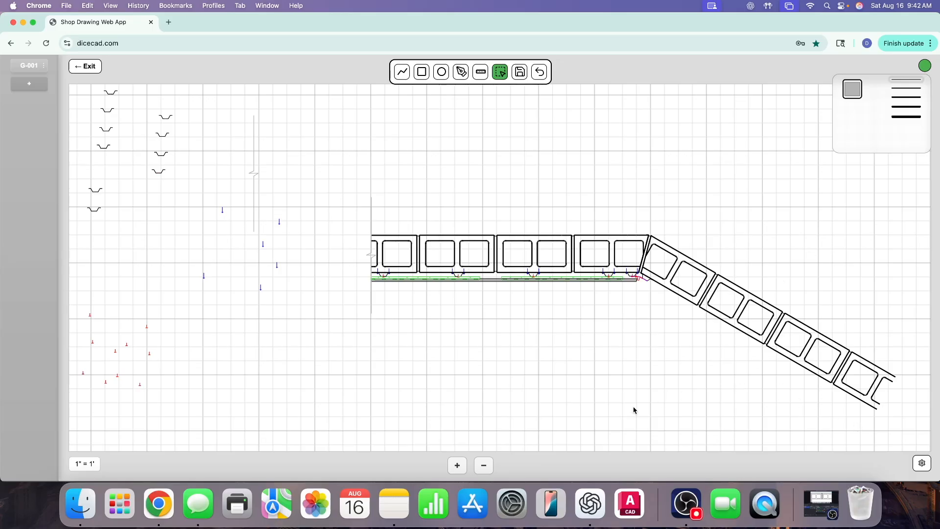
pyautogui.click(483, 466)
pyautogui.click(483, 466)
pyautogui.click(483, 466)
pyautogui.click(484, 465)
pyautogui.click(483, 466)
pyautogui.scroll(-3, 513, 374)
pyautogui.hscroll(2, 513, 374)
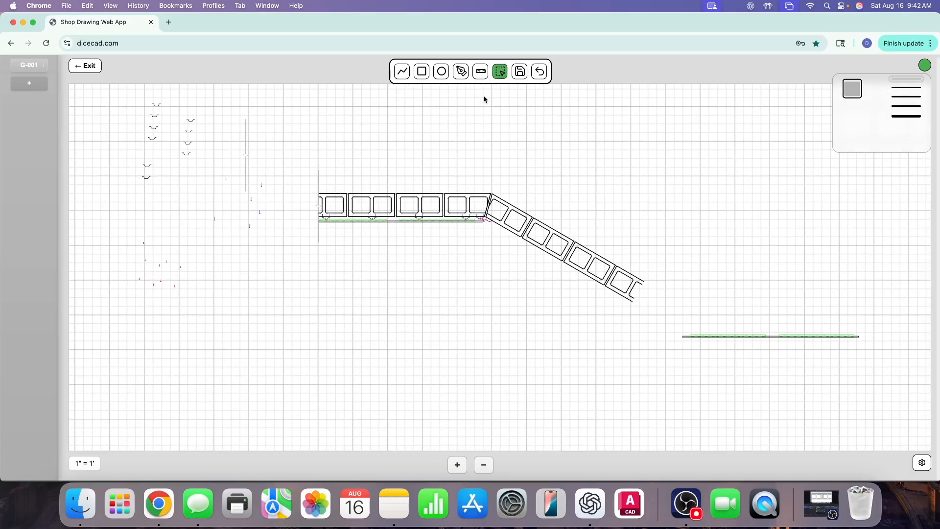
pyautogui.moveTo(300, 149)
pyautogui.mouseDown()
pyautogui.moveTo(465, 292)
pyautogui.moveTo(648, 346)
pyautogui.mouseUp()
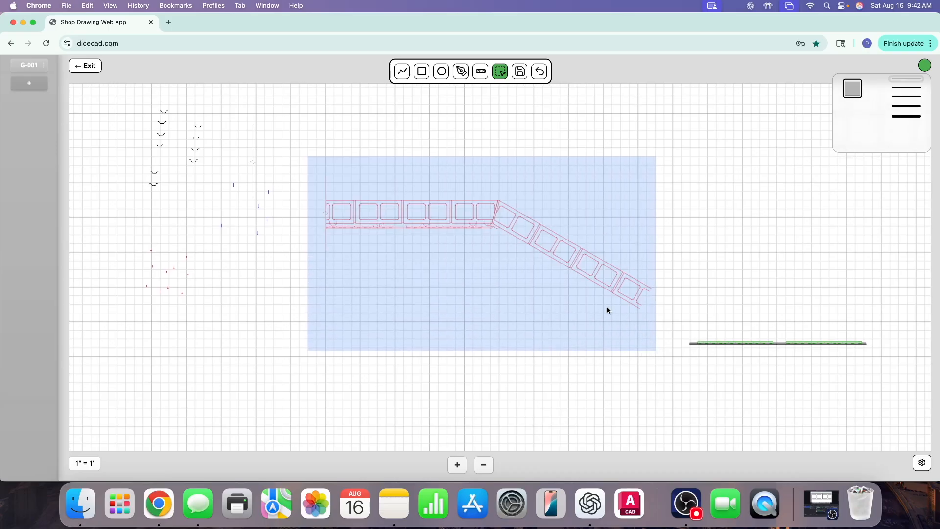
pyautogui.press('r')
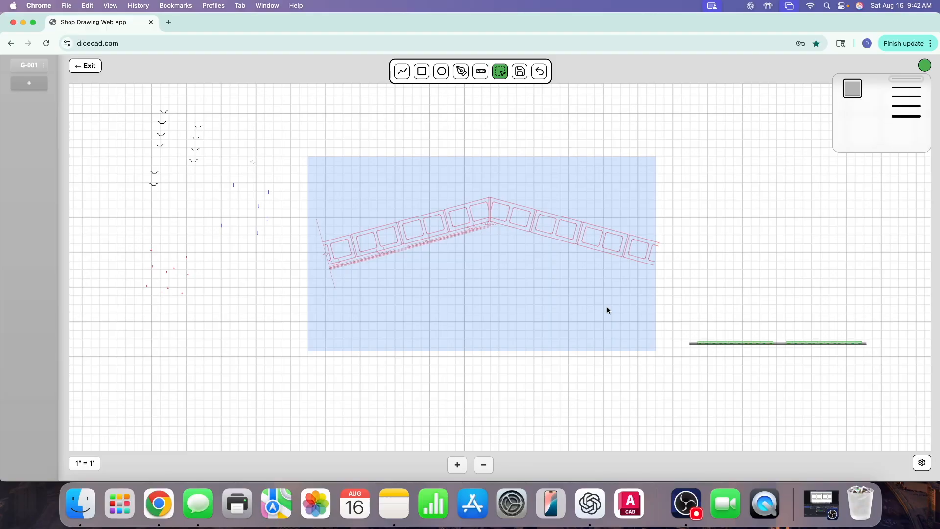
pyautogui.press('r')
pyautogui.click(748, 280)
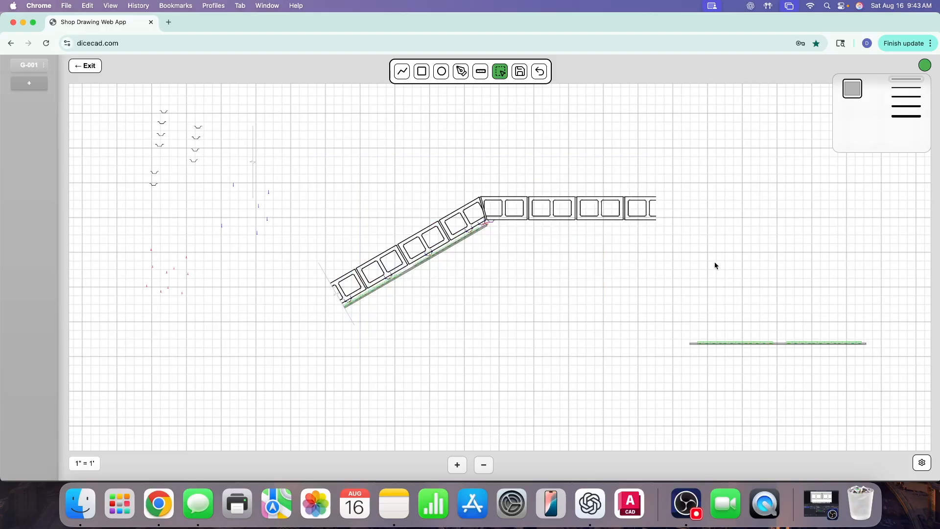
# Move the spare cladding run below the horizontal wall and bring a group of four spare hat channels beneath it
pyautogui.moveTo(655, 300)
pyautogui.mouseDown()
pyautogui.moveTo(860, 407)
pyautogui.moveTo(649, 284)
pyautogui.mouseUp()
pyautogui.click(677, 319)
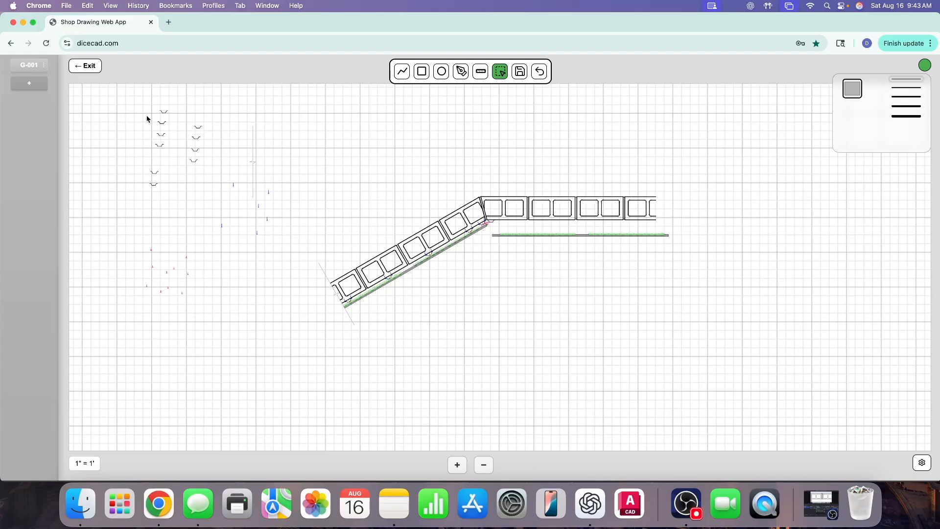
pyautogui.moveTo(182, 116); pyautogui.dragTo(197, 163)
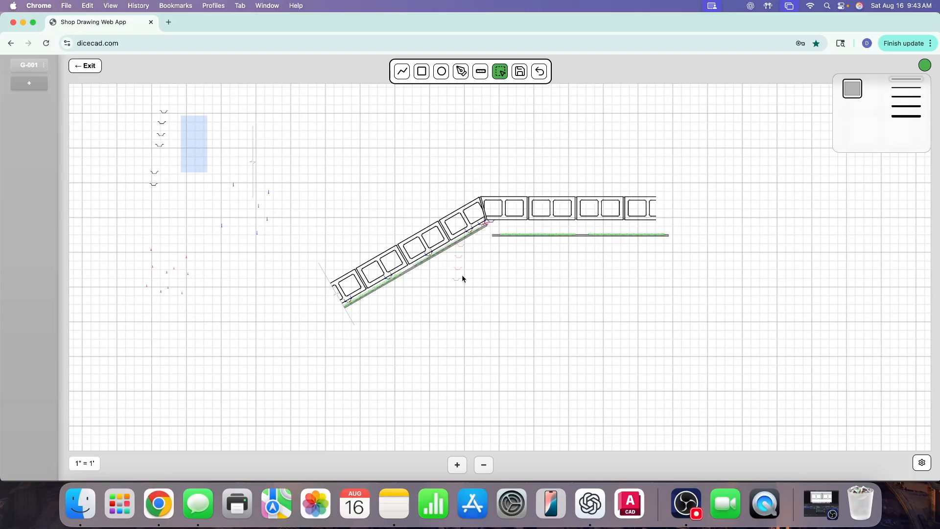
pyautogui.moveTo(453, 280); pyautogui.dragTo(533, 312)
# Spread the four hat channels along the gap between the horizontal block wall and the cladding run
pyautogui.moveTo(512, 266); pyautogui.dragTo(514, 225)
pyautogui.moveTo(513, 282); pyautogui.dragTo(545, 228)
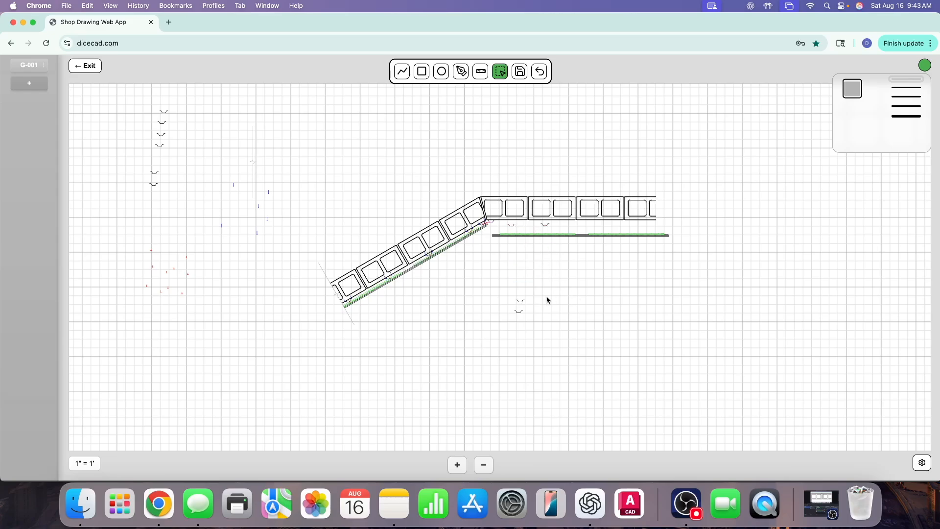
pyautogui.moveTo(513, 291); pyautogui.dragTo(534, 309)
pyautogui.moveTo(552, 278); pyautogui.dragTo(589, 229)
pyautogui.moveTo(504, 299); pyautogui.dragTo(635, 230)
# Set the line drawing colour to black
pyautogui.click(459, 465)
pyautogui.click(459, 465)
pyautogui.click(459, 465)
pyautogui.click(459, 464)
pyautogui.click(459, 464)
pyautogui.click(459, 464)
pyautogui.scroll(8, 349, 272)
pyautogui.hscroll(-8, 357, 205)
pyautogui.click(400, 72)
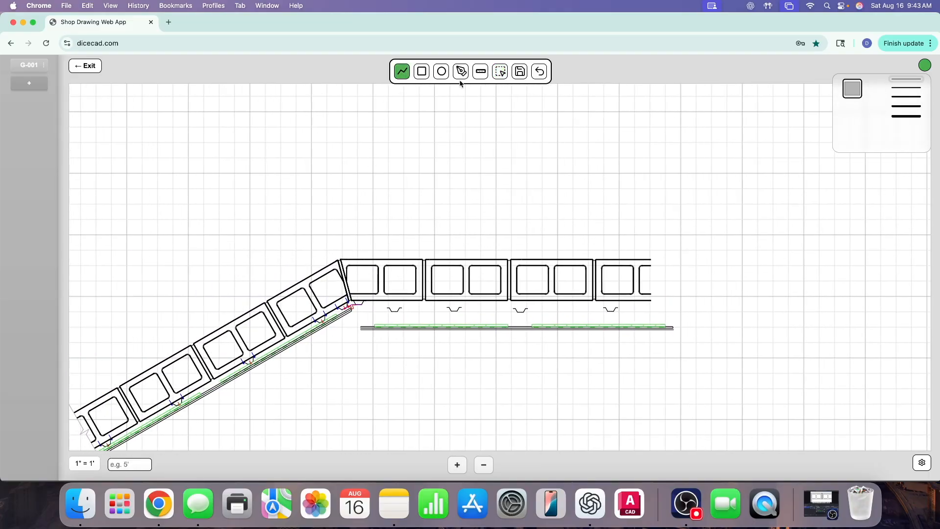
pyautogui.click(851, 89)
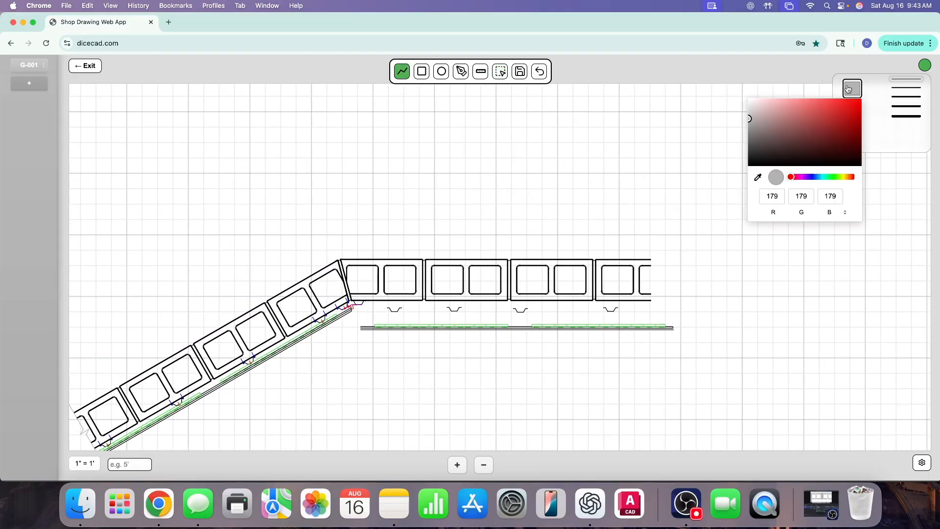
pyautogui.click(749, 165)
pyautogui.click(873, 112)
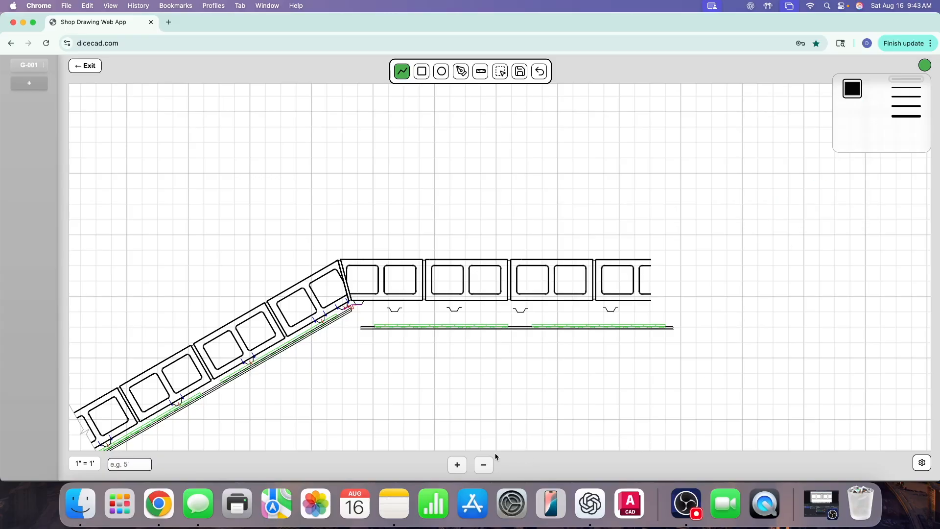
# Draw a 16" horizontal spacing line and move it just below the cladding run
pyautogui.click(458, 465)
pyautogui.click(457, 466)
pyautogui.click(458, 466)
pyautogui.click(458, 465)
pyautogui.click(458, 466)
pyautogui.hscroll(-5, 304, 285)
pyautogui.scroll(4, 304, 285)
pyautogui.hscroll(-2, 342, 313)
pyautogui.scroll(1, 342, 313)
pyautogui.scroll(-5, 360, 346)
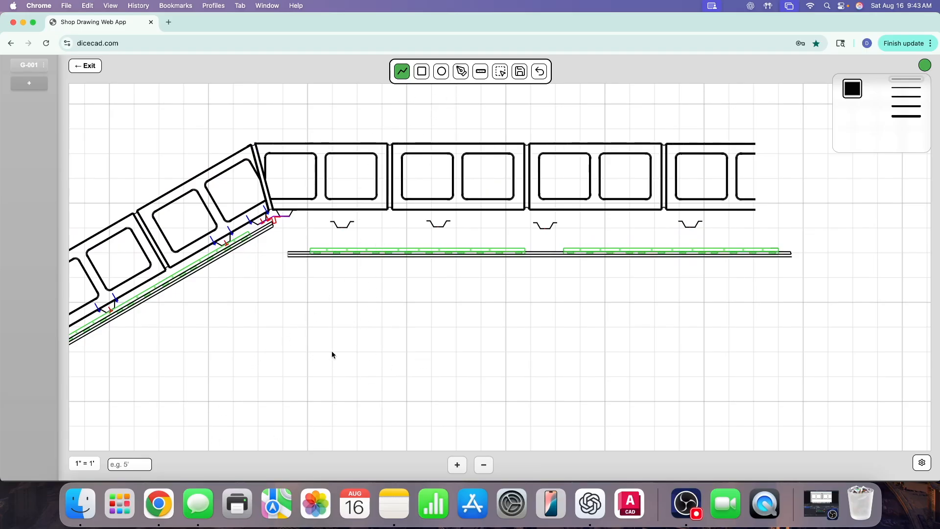
pyautogui.moveTo(332, 351); pyautogui.dragTo(492, 351)
pyautogui.moveTo(492, 351); pyautogui.dragTo(465, 352)
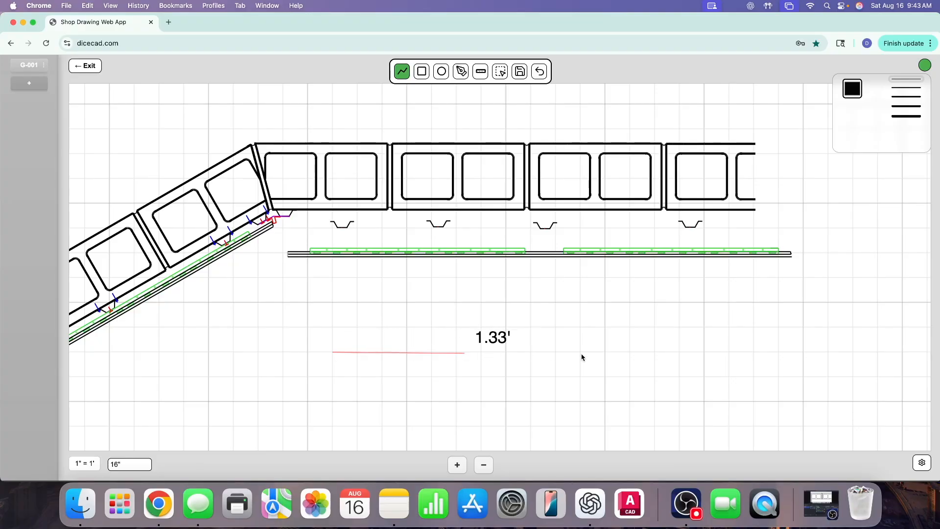
pyautogui.click(500, 71)
pyautogui.moveTo(372, 329); pyautogui.dragTo(383, 293)
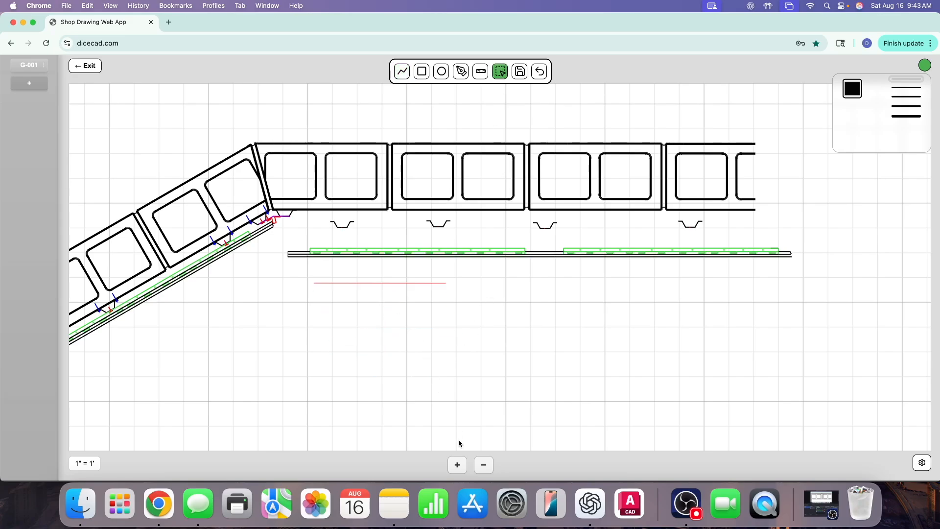
# Seat the hat channel nearest the corner against the face of the horizontal block wall
pyautogui.click(457, 464)
pyautogui.click(457, 464)
pyautogui.click(457, 465)
pyautogui.click(457, 465)
pyautogui.click(457, 465)
pyautogui.scroll(5, 306, 333)
pyautogui.hscroll(-4, 306, 333)
pyautogui.scroll(4, 306, 331)
pyautogui.hscroll(-5, 307, 331)
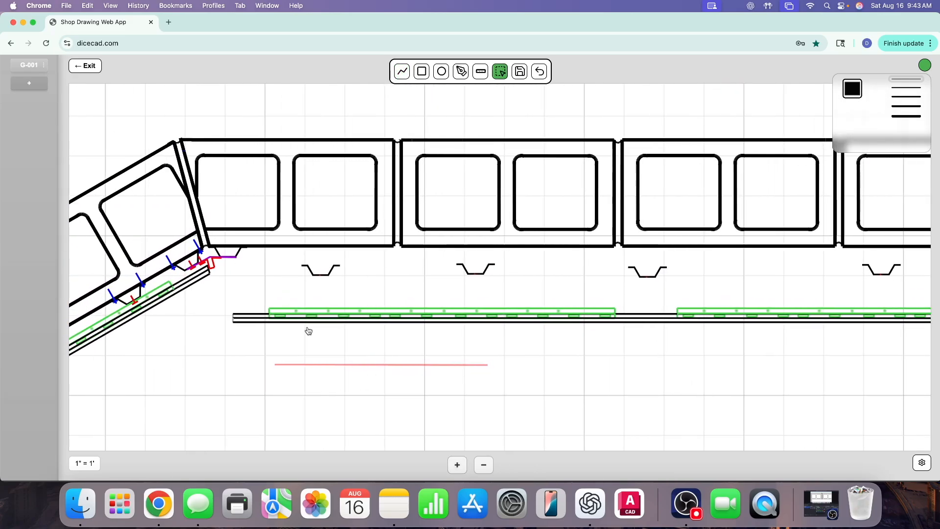
pyautogui.moveTo(334, 240); pyautogui.dragTo(389, 285)
pyautogui.click(394, 279)
pyautogui.moveTo(348, 257); pyautogui.dragTo(404, 293)
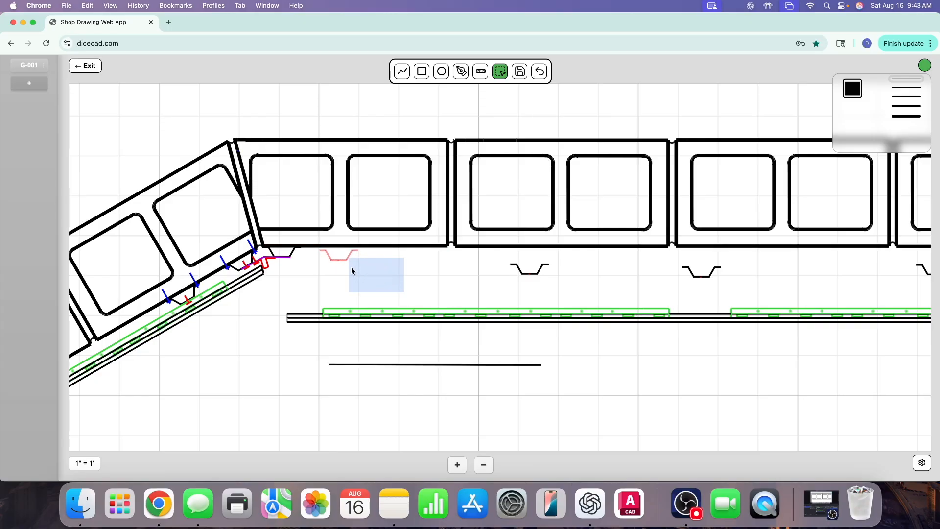
pyautogui.moveTo(351, 270); pyautogui.dragTo(356, 267)
pyautogui.click(433, 280)
# Align the 16" spacing line with the first hat channel's centre and seat the second channel against the wall at its far end
pyautogui.moveTo(431, 351); pyautogui.dragTo(484, 304)
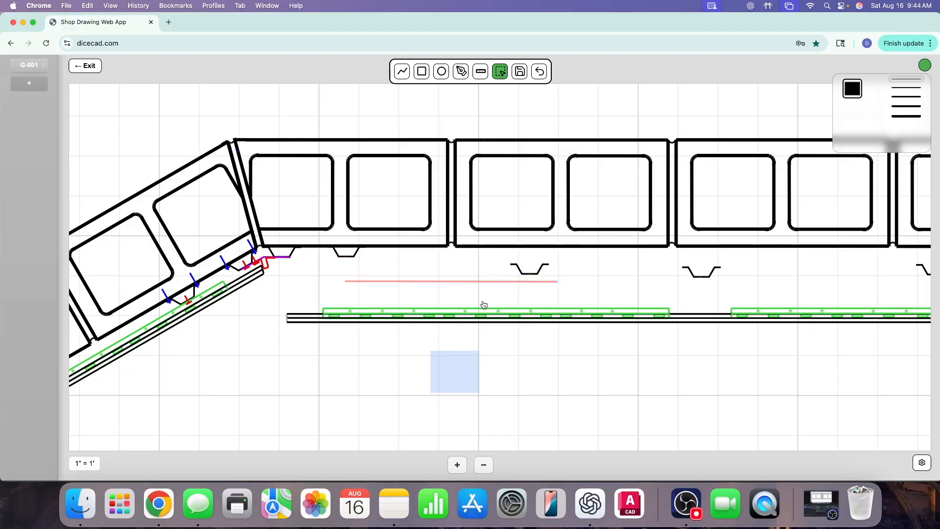
pyautogui.scroll(-1, 568, 350)
pyautogui.click(568, 351)
pyautogui.moveTo(504, 252); pyautogui.dragTo(568, 253)
pyautogui.click(604, 269)
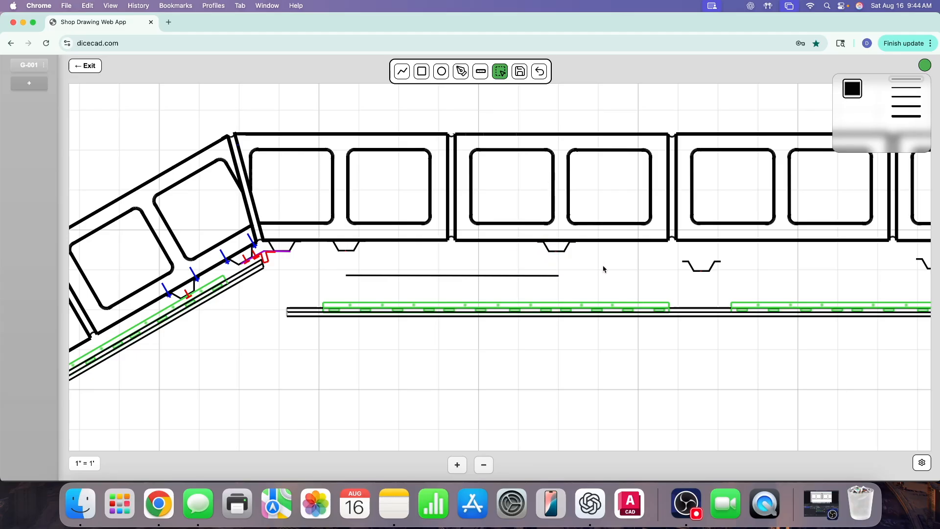
# Seat the third hat channel against the wall 16" from the second and shift the spacing line to the third channel's centre
pyautogui.hscroll(5, 624, 274)
pyautogui.moveTo(404, 249); pyautogui.dragTo(472, 279)
pyautogui.moveTo(447, 276); pyautogui.dragTo(462, 264)
pyautogui.click(465, 264)
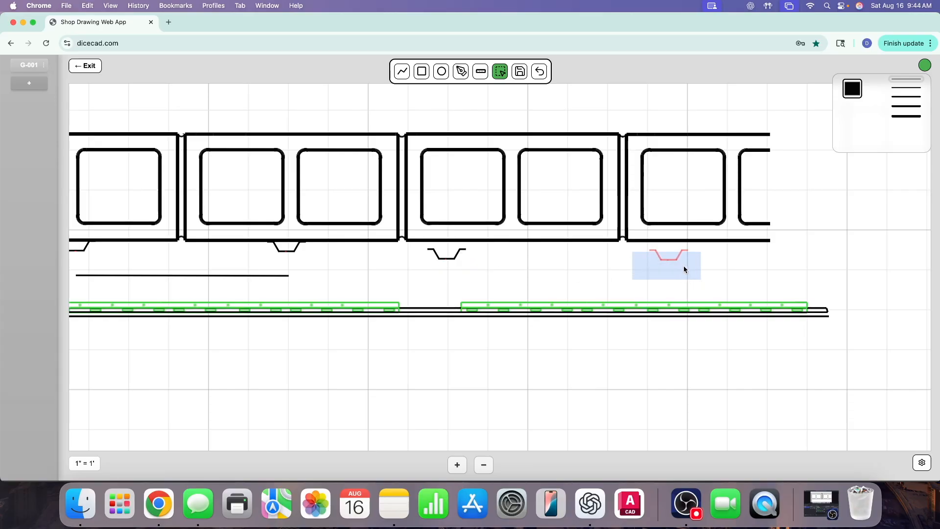
pyautogui.moveTo(684, 266); pyautogui.dragTo(688, 255)
pyautogui.moveTo(206, 276); pyautogui.dragTo(516, 256)
pyautogui.moveTo(428, 277); pyautogui.dragTo(642, 279)
# Seat the fourth hat channel against the wall 16" from the third and delete the spacing line
pyautogui.hscroll(3, 749, 260)
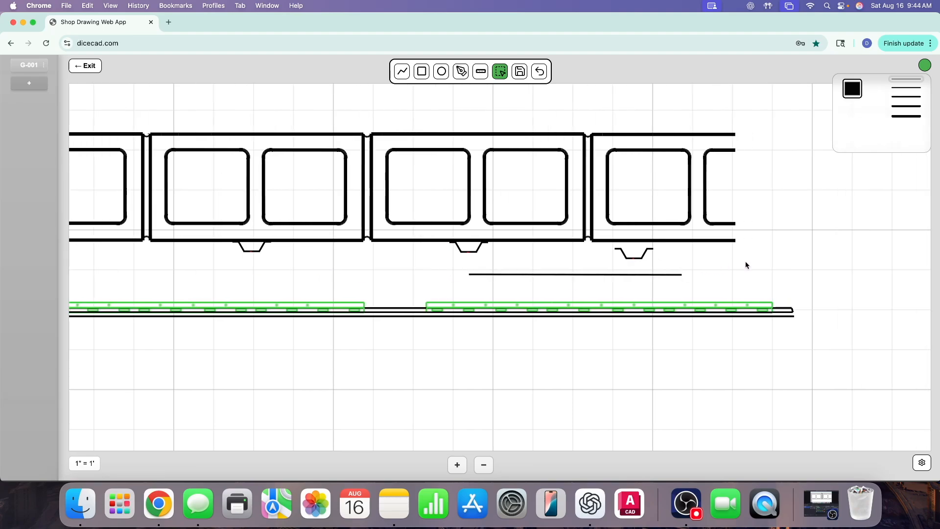
pyautogui.moveTo(575, 247); pyautogui.dragTo(671, 256)
pyautogui.moveTo(531, 263); pyautogui.dragTo(572, 288)
pyautogui.press('Delete')
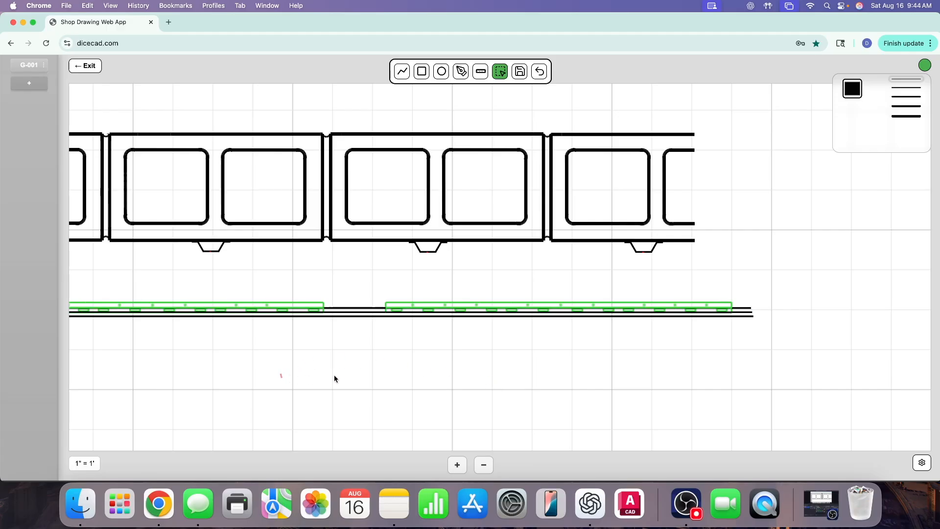
# Draw a short vertical black line below the cladding run and rotate it to a slight slant
pyautogui.hscroll(-5, 340, 377)
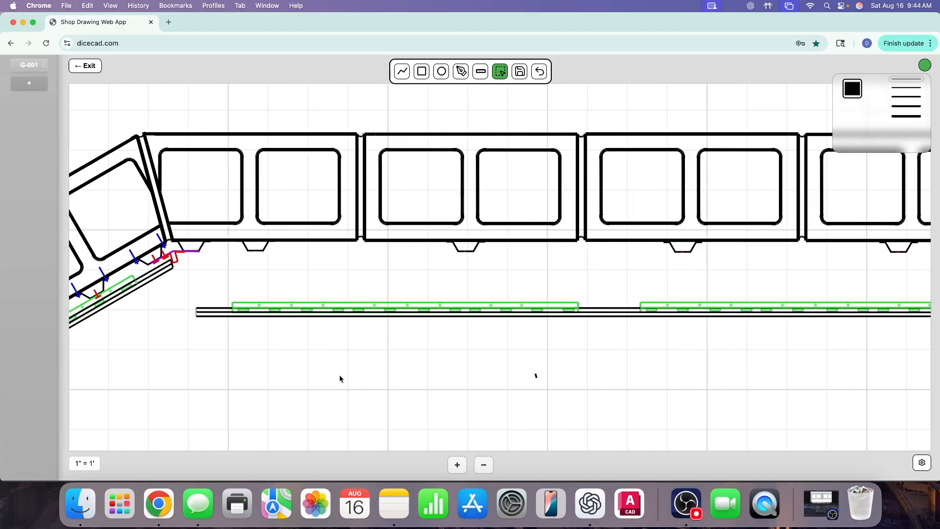
pyautogui.click(401, 72)
pyautogui.scroll(-3, 512, 357)
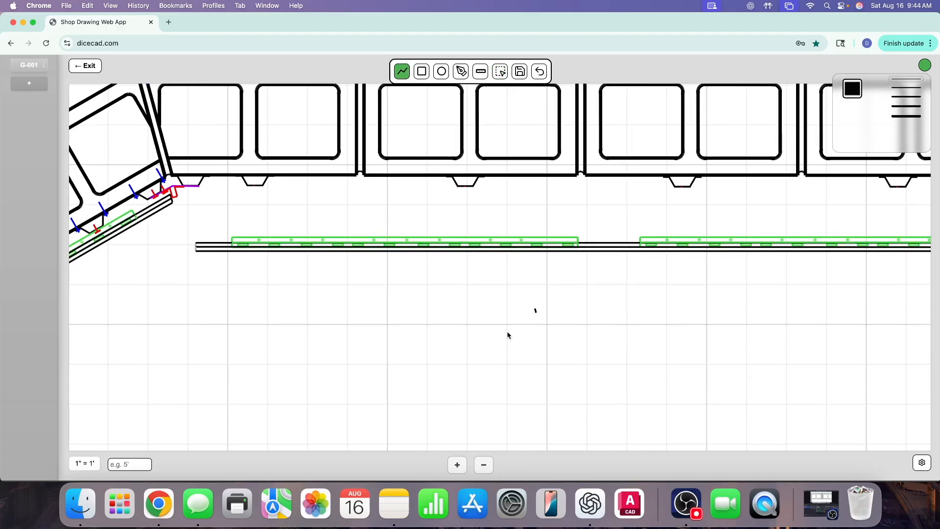
pyautogui.click(507, 331)
pyautogui.click(507, 354)
pyautogui.click(498, 72)
pyautogui.moveTo(482, 324); pyautogui.dragTo(528, 368)
pyautogui.press('r')
# Delete the loose tick mark below the cladding and move the slanted line across the cladding's corner end
pyautogui.moveTo(527, 298); pyautogui.dragTo(568, 337)
pyautogui.press('BackSpace')
pyautogui.moveTo(487, 314)
pyautogui.mouseDown()
pyautogui.moveTo(534, 372)
pyautogui.moveTo(291, 324)
pyautogui.moveTo(211, 273)
pyautogui.mouseUp()
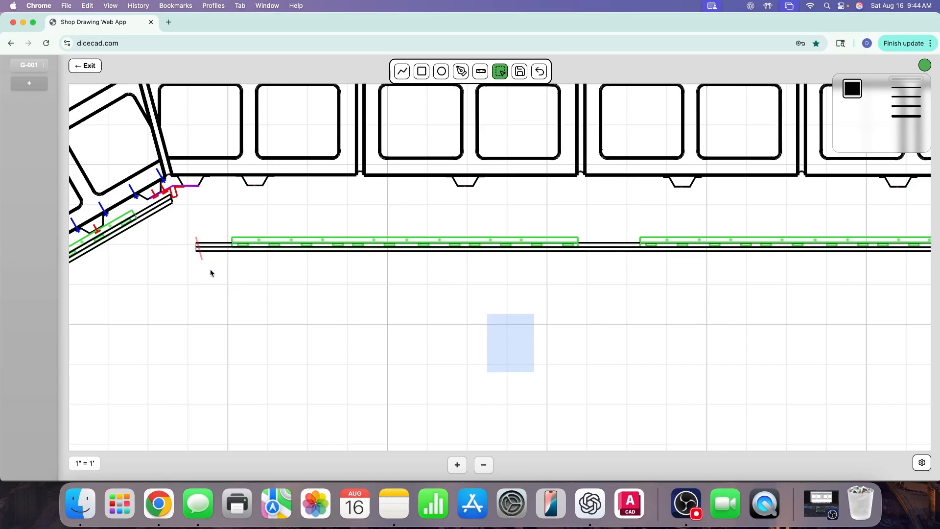
# Draw short slanted strokes at the cladding's corner end, following the angle of the cutting line
pyautogui.click(457, 465)
pyautogui.click(457, 464)
pyautogui.click(457, 465)
pyautogui.scroll(6, 315, 344)
pyautogui.hscroll(-10, 315, 343)
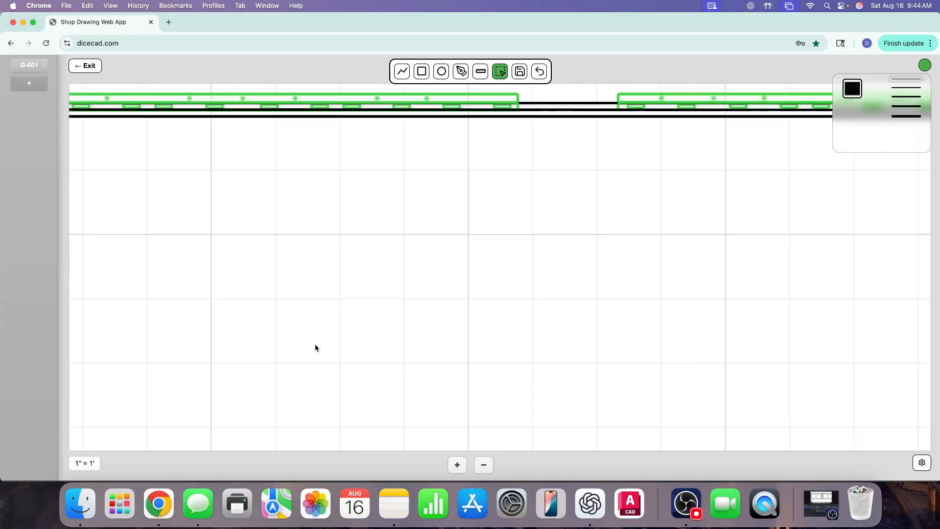
pyautogui.click(408, 72)
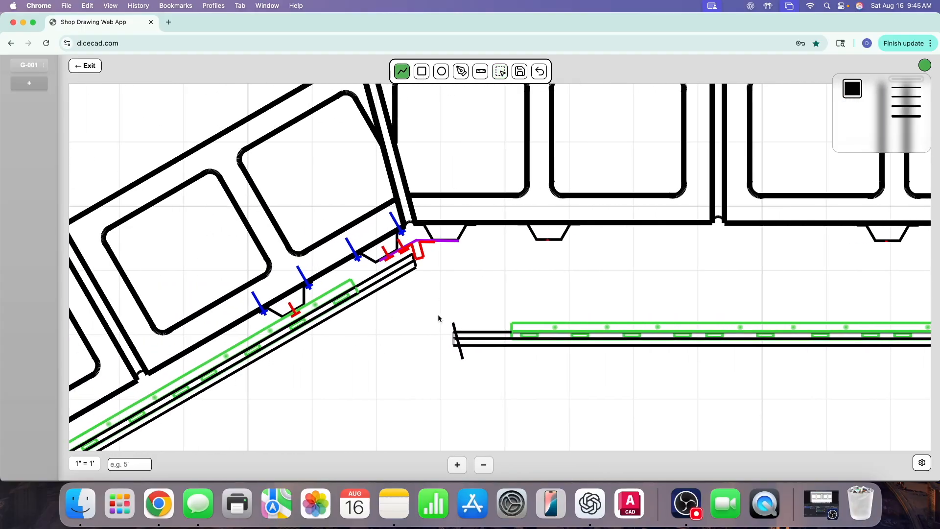
pyautogui.moveTo(449, 333); pyautogui.dragTo(465, 368)
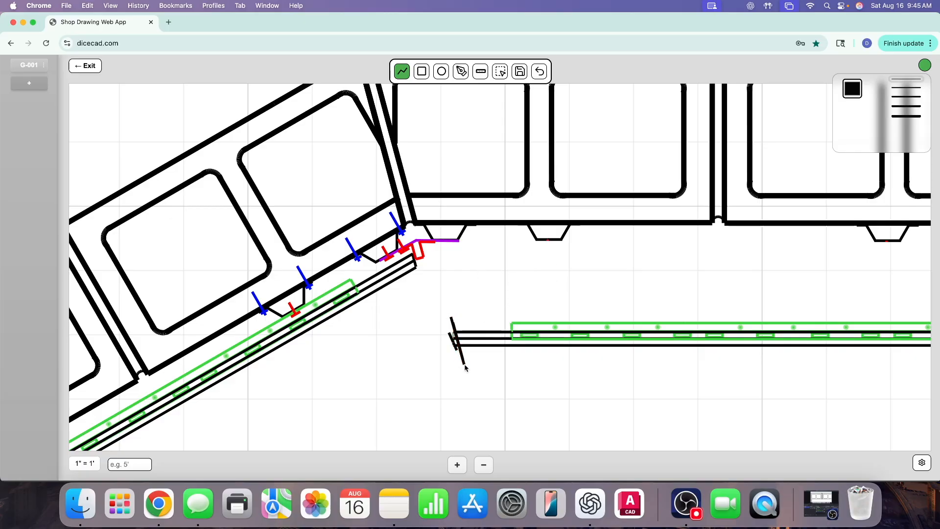
# Delete the cutting line's projecting ends and the pieces outside the slanted cut at the cladding's corner end
pyautogui.click(499, 72)
pyautogui.moveTo(470, 307); pyautogui.dragTo(443, 331)
pyautogui.moveTo(477, 373); pyautogui.dragTo(454, 349)
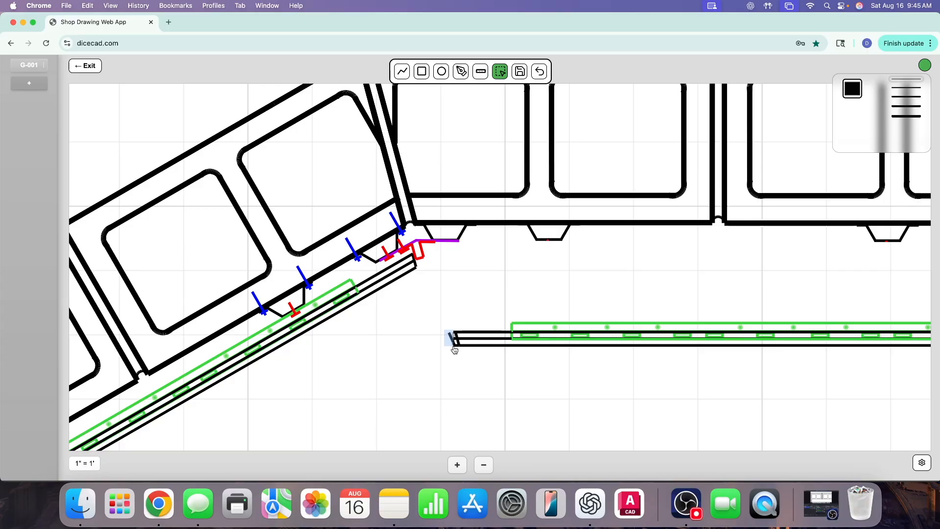
pyautogui.press('Delete')
# Move the whole trimmed cladding run up against the hat channels, with its mitred end beside the corner trim
pyautogui.click(483, 465)
pyautogui.click(483, 465)
pyautogui.click(483, 465)
pyautogui.click(483, 465)
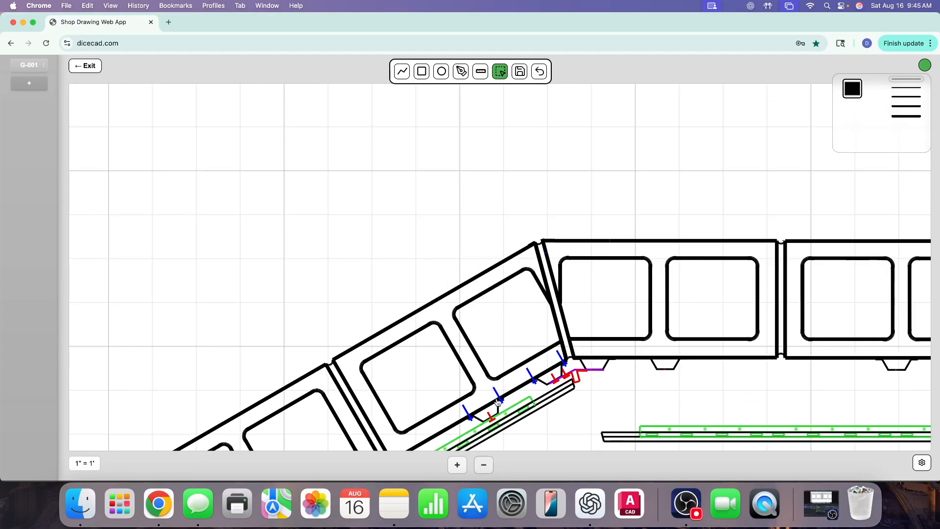
pyautogui.hscroll(5, 516, 394)
pyautogui.scroll(-1, 516, 394)
pyautogui.hscroll(3, 516, 391)
pyautogui.hscroll(8, 516, 391)
pyautogui.click(483, 465)
pyautogui.click(483, 465)
pyautogui.click(483, 465)
pyautogui.hscroll(-5, 416, 359)
pyautogui.scroll(-1, 402, 375)
pyautogui.scroll(-3, 401, 376)
pyautogui.moveTo(310, 325); pyautogui.dragTo(930, 395)
pyautogui.hscroll(3, 754, 407)
pyautogui.hscroll(-3, 616, 383)
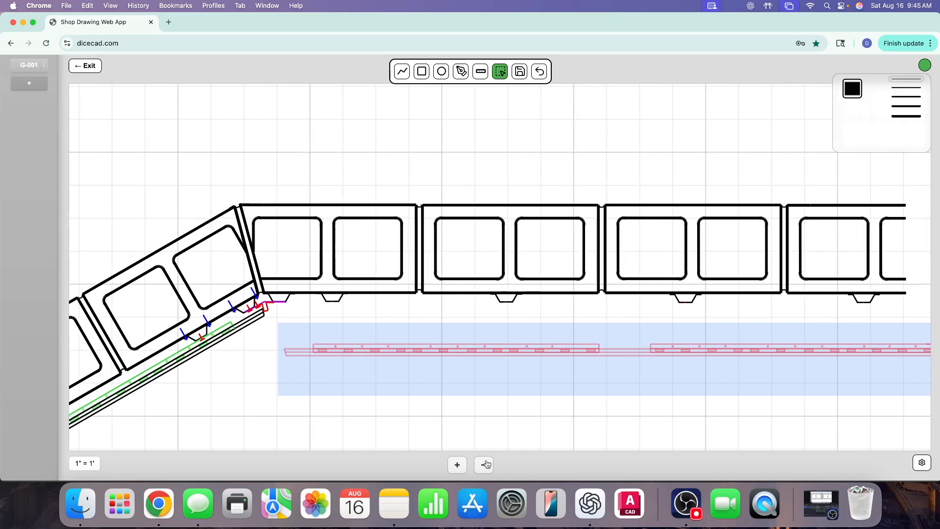
pyautogui.click(457, 465)
pyautogui.hscroll(-7, 309, 339)
pyautogui.scroll(4, 309, 339)
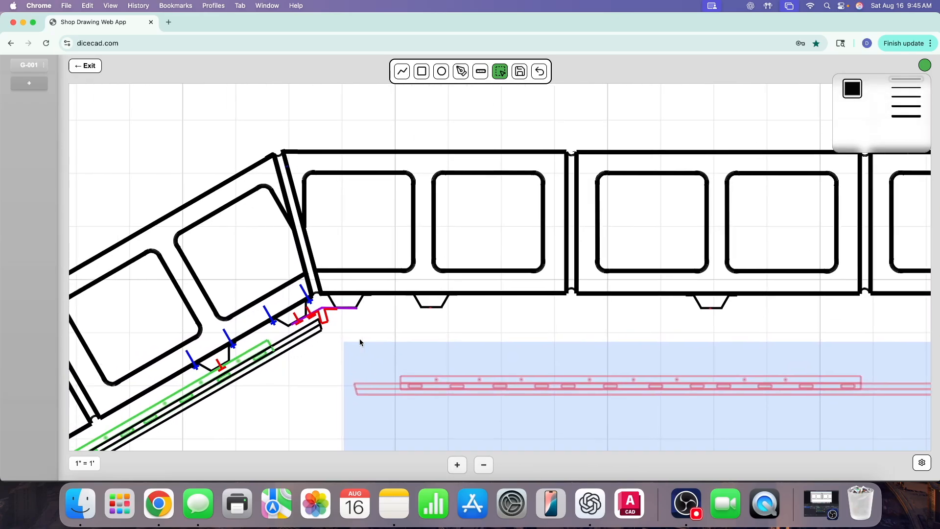
pyautogui.click(457, 468)
pyautogui.click(457, 467)
pyautogui.click(457, 467)
pyautogui.click(457, 468)
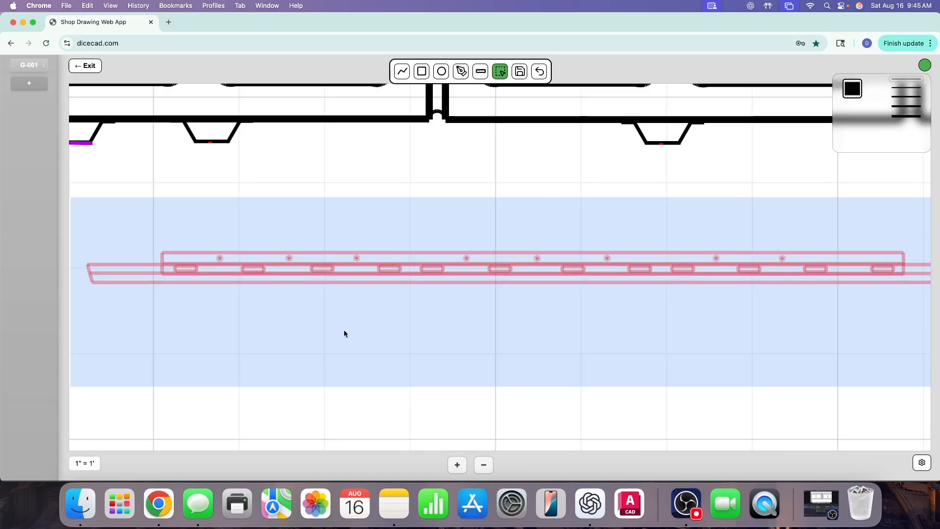
pyautogui.hscroll(-6, 345, 330)
pyautogui.scroll(3, 345, 330)
pyautogui.moveTo(536, 292); pyautogui.dragTo(516, 251)
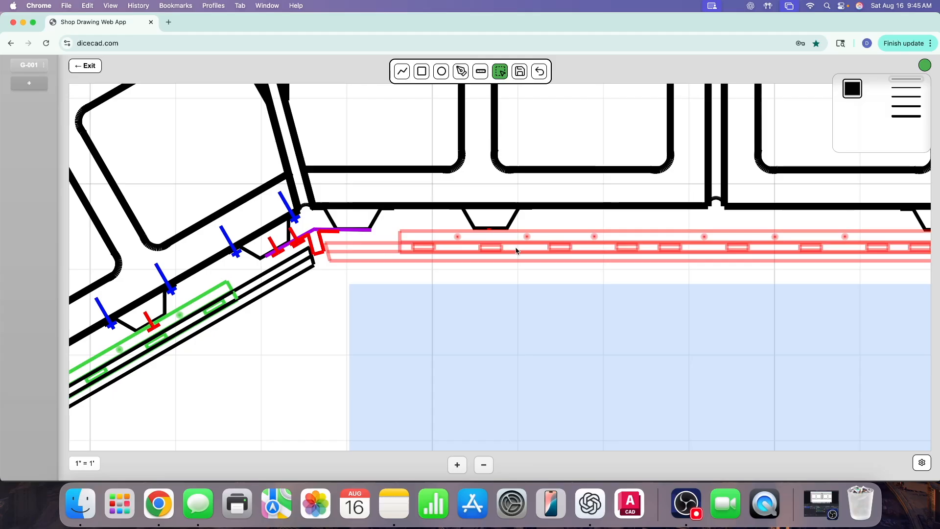
pyautogui.click(445, 353)
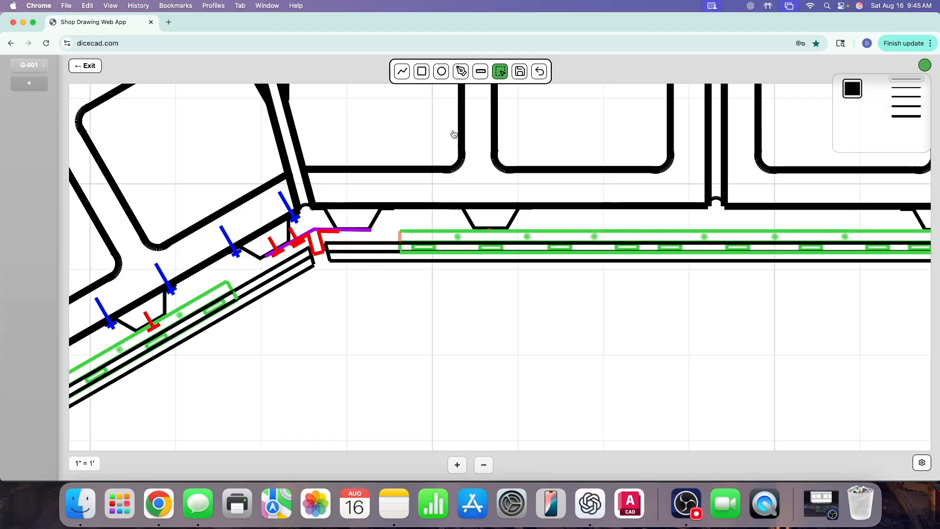
# Draw a small circle across the outer gap between the two cladding ends at the corner and delete its outer part
pyautogui.click(441, 72)
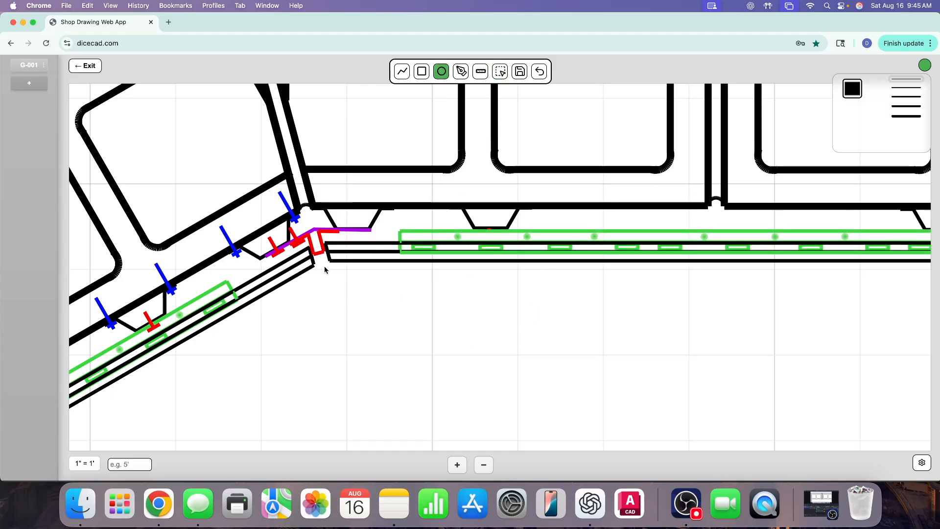
pyautogui.moveTo(324, 270); pyautogui.dragTo(327, 278)
pyautogui.click(500, 72)
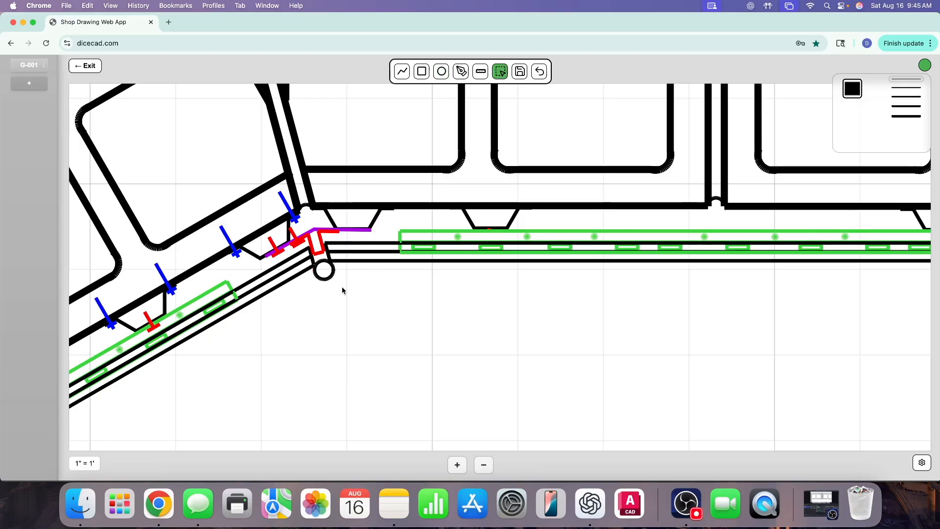
pyautogui.moveTo(346, 281); pyautogui.dragTo(325, 264)
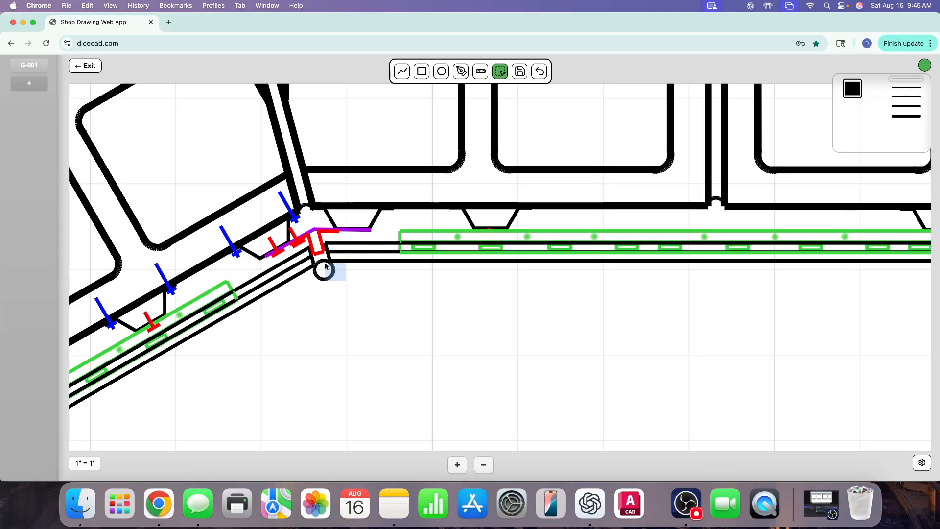
pyautogui.click(361, 303)
pyautogui.moveTo(332, 298); pyautogui.dragTo(314, 272)
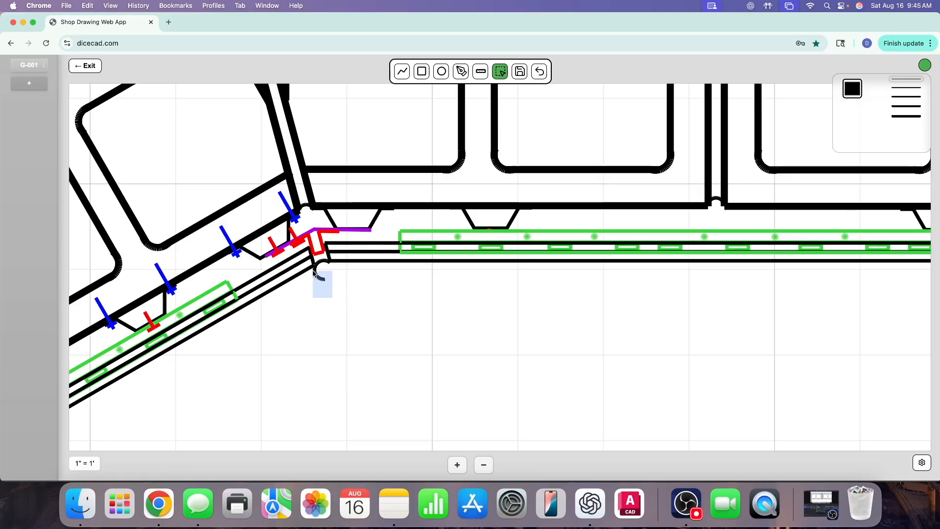
pyautogui.press('Delete')
pyautogui.click(330, 289)
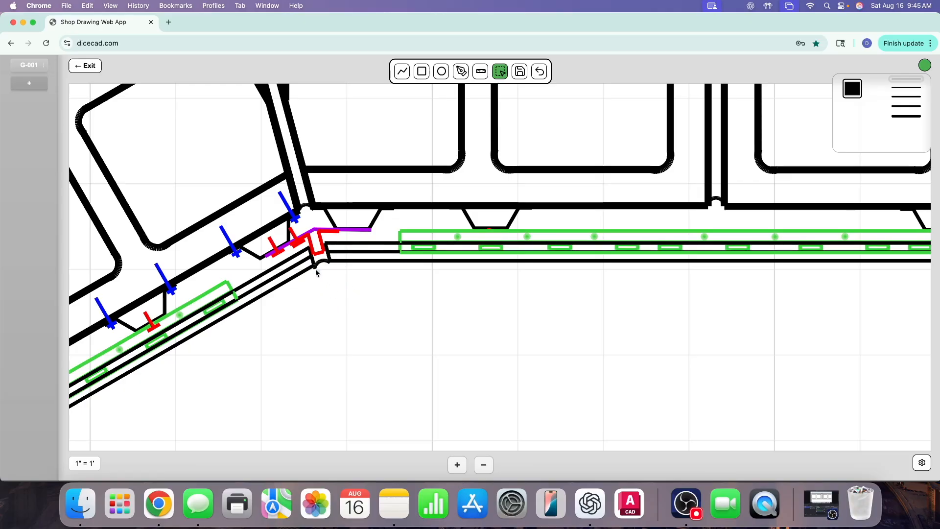
# Delete the remaining arc ends that stick out past the two cladding ends at the corner joint
pyautogui.moveTo(335, 267); pyautogui.dragTo(330, 265)
pyautogui.moveTo(334, 273); pyautogui.dragTo(327, 262)
pyautogui.click(325, 283)
pyautogui.moveTo(316, 268); pyautogui.dragTo(315, 266)
# Delete the two spare hat channels lying loose beside the angled wall
pyautogui.click(483, 465)
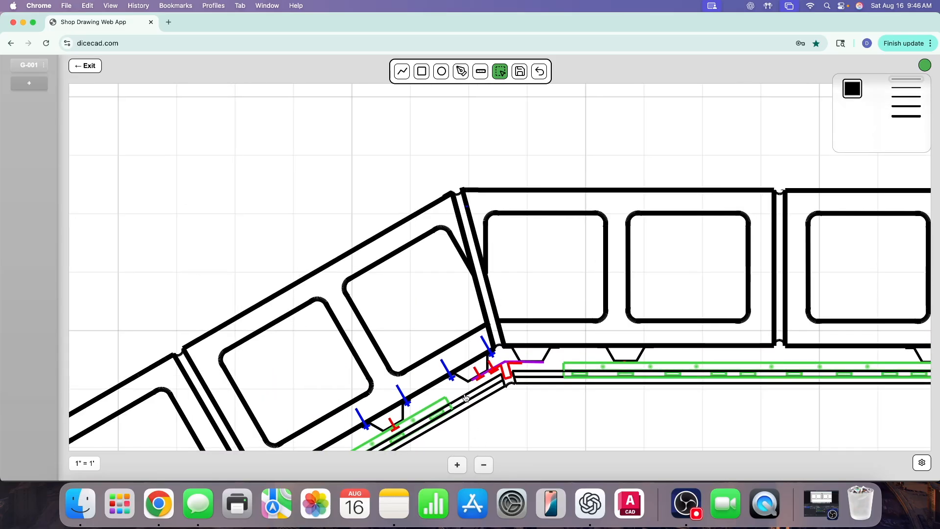
pyautogui.click(482, 465)
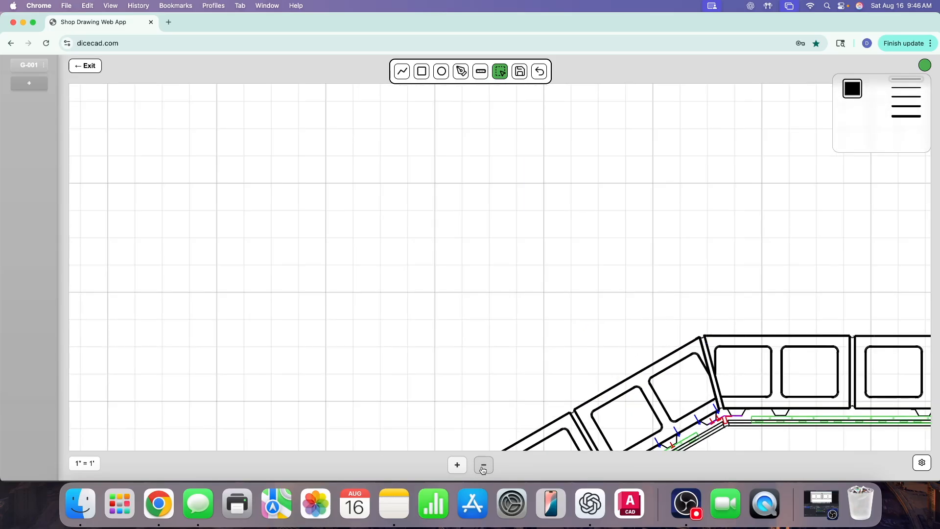
pyautogui.hscroll(2, 541, 383)
pyautogui.click(484, 466)
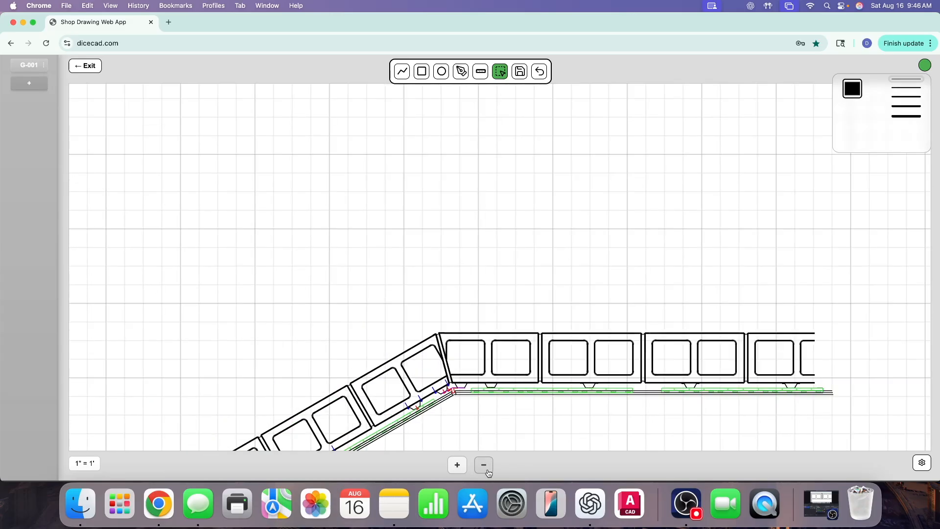
pyautogui.hscroll(-9, 387, 382)
pyautogui.moveTo(449, 232)
pyautogui.mouseDown()
pyautogui.moveTo(481, 282)
pyautogui.moveTo(779, 208)
pyautogui.mouseUp()
pyautogui.scroll(-7, 732, 262)
pyautogui.hscroll(5, 732, 262)
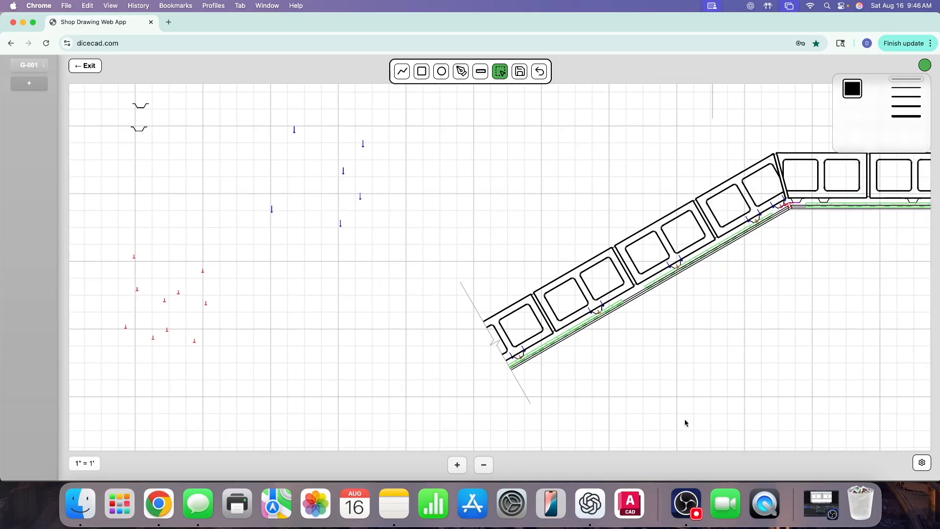
pyautogui.click(488, 464)
pyautogui.click(488, 465)
pyautogui.click(488, 465)
pyautogui.click(488, 464)
pyautogui.click(488, 465)
pyautogui.click(488, 465)
pyautogui.moveTo(184, 207); pyautogui.dragTo(253, 327)
pyautogui.press('Delete')
# Move all the loose red and blue fasteners to the empty area beyond the far end of the straight wall
pyautogui.scroll(-4, 262, 323)
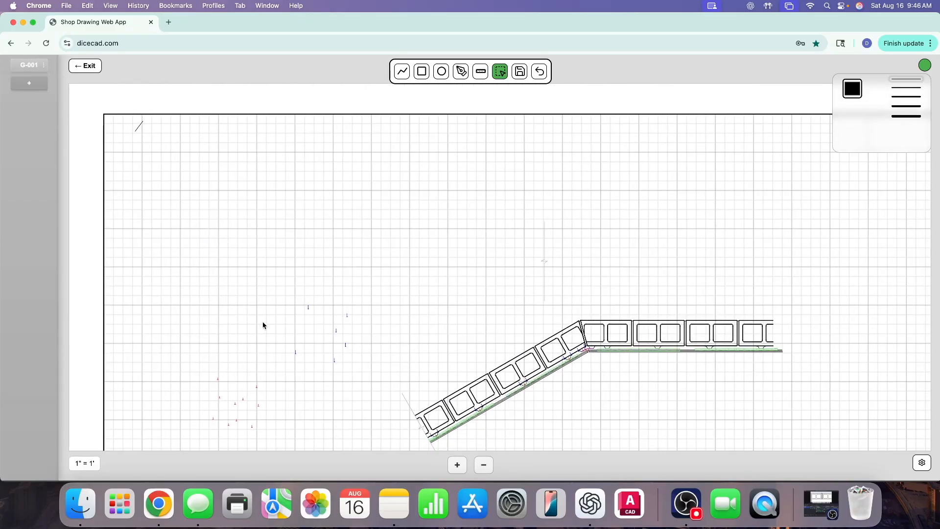
pyautogui.moveTo(166, 197); pyautogui.dragTo(365, 390)
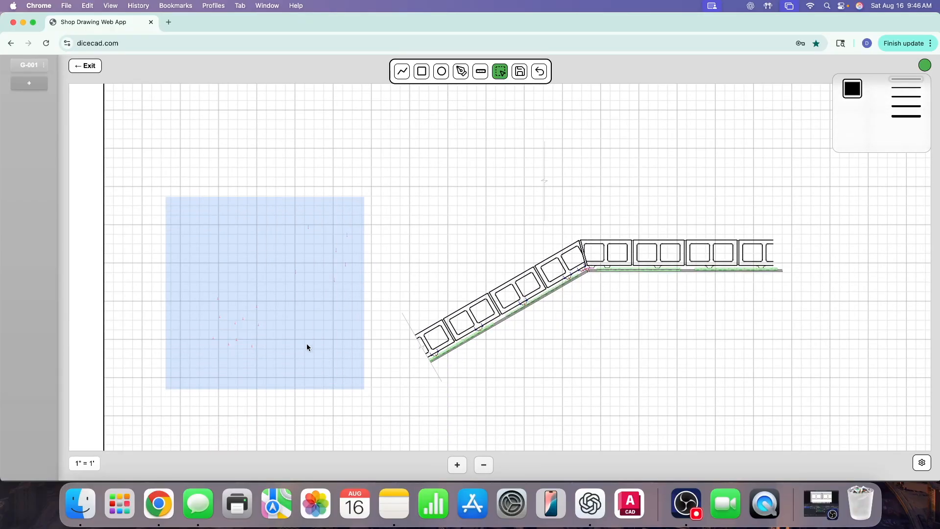
pyautogui.click(833, 377)
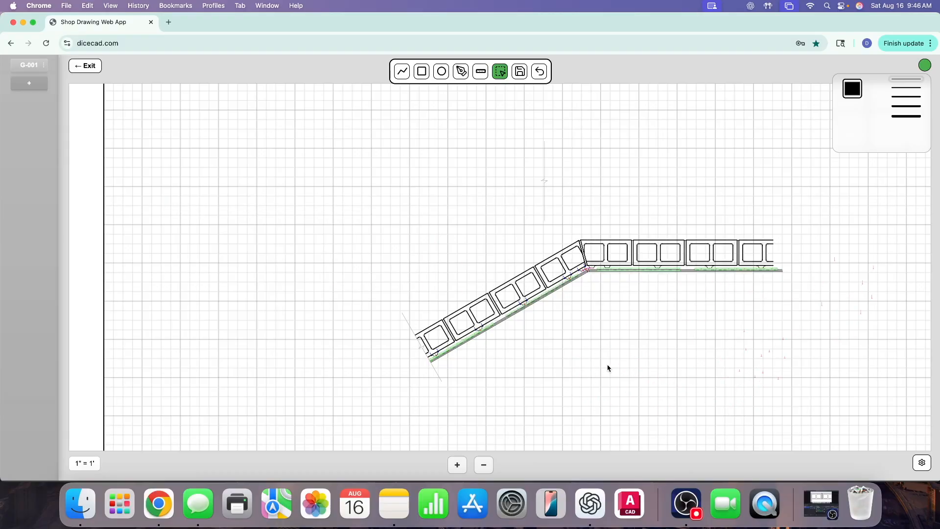
# Move the vertical break line onto the cut end of the straight block wall
pyautogui.hscroll(5, 621, 331)
pyautogui.moveTo(300, 158); pyautogui.dragTo(375, 207)
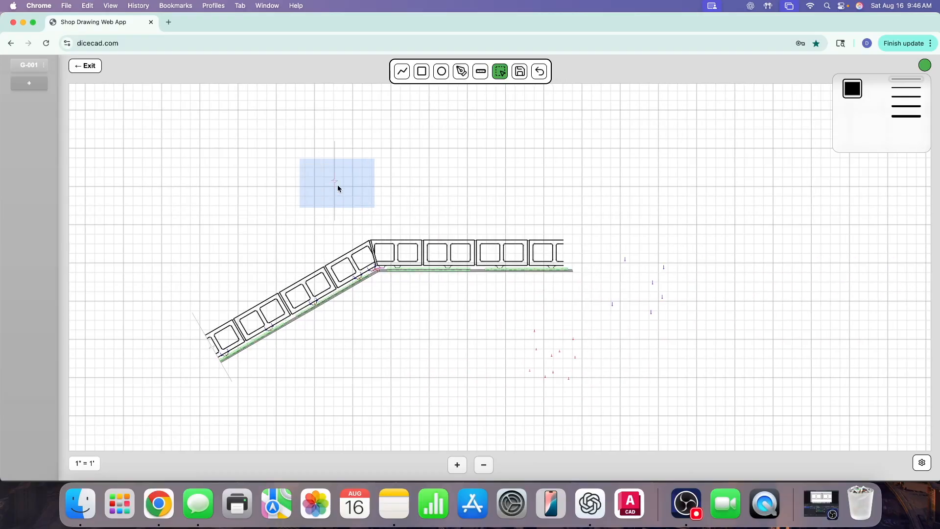
pyautogui.click(565, 261)
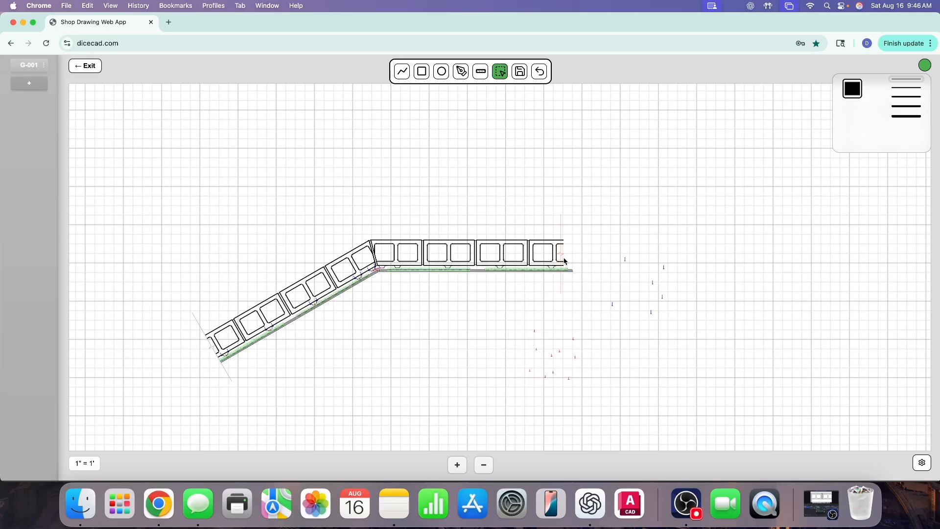
# Place two loose red fasteners below the corner hat channel and one below the next hat channel of the straight wall
pyautogui.click(455, 465)
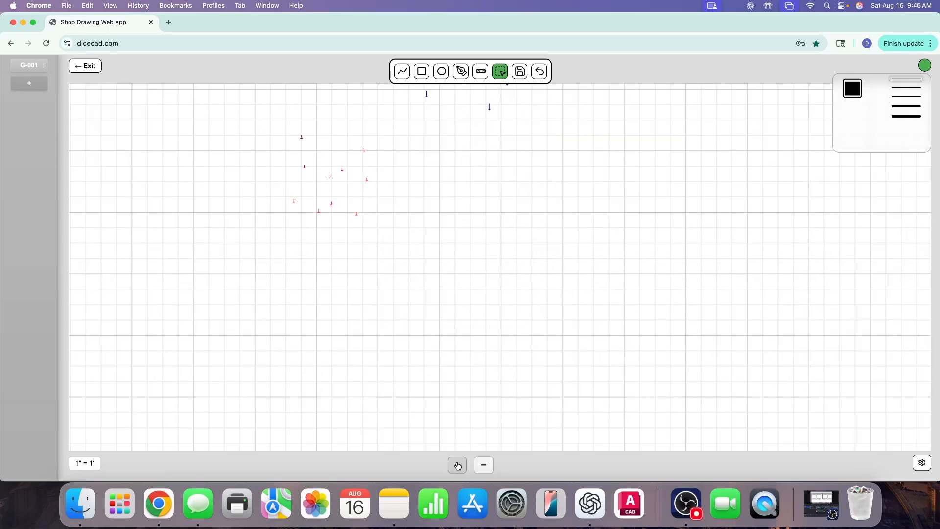
pyautogui.scroll(3, 304, 273)
pyautogui.scroll(5, 304, 277)
pyautogui.hscroll(-5, 304, 275)
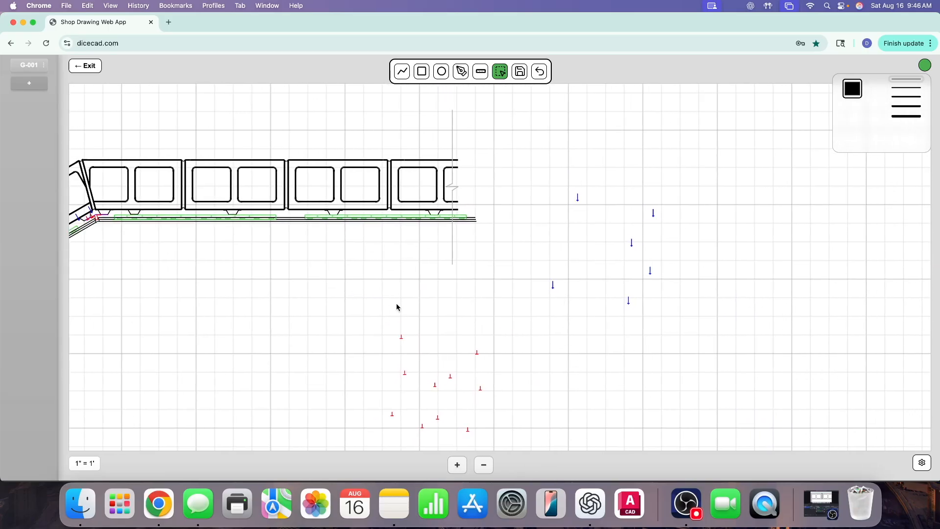
pyautogui.moveTo(393, 322); pyautogui.dragTo(417, 350)
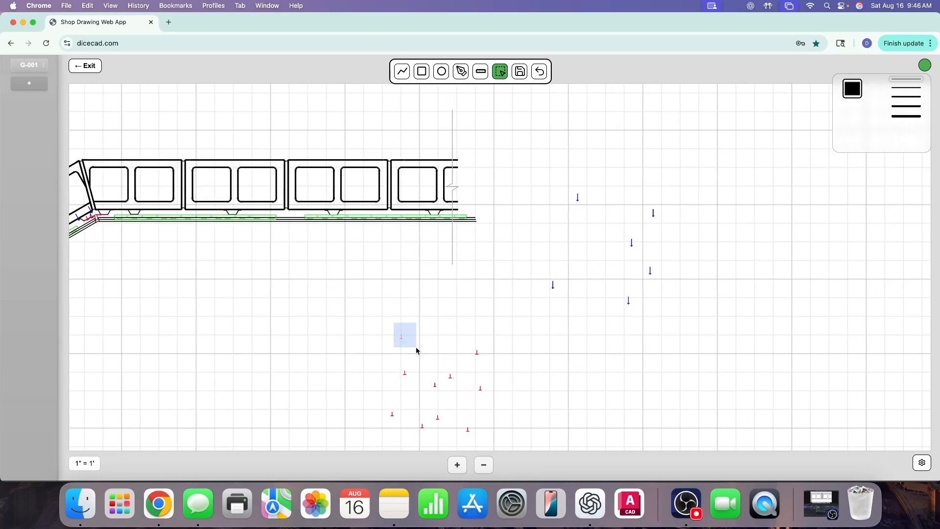
pyautogui.click(111, 239)
pyautogui.moveTo(398, 371); pyautogui.dragTo(411, 381)
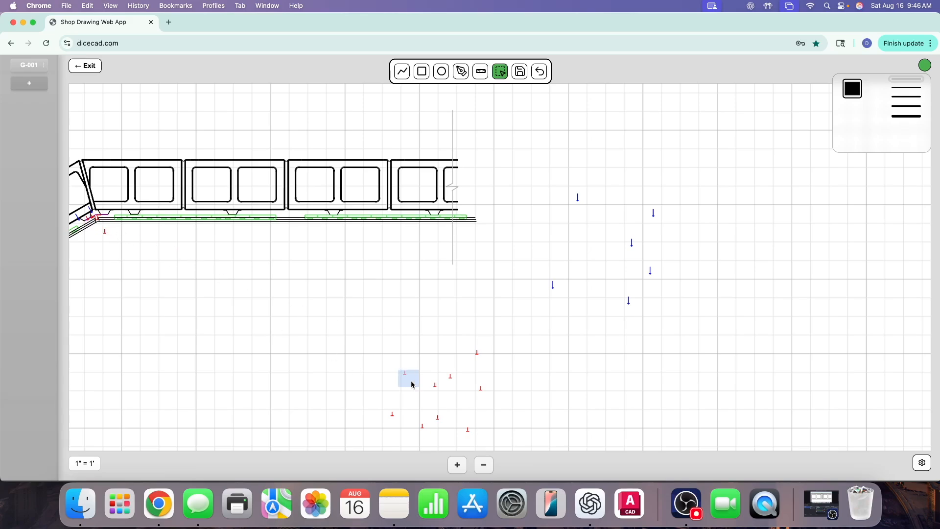
pyautogui.click(110, 252)
pyautogui.moveTo(386, 409); pyautogui.dragTo(395, 423)
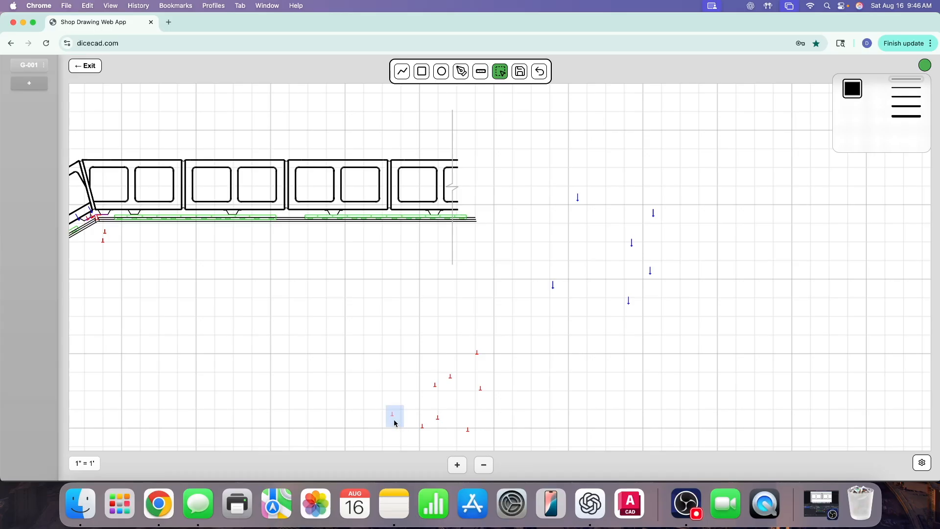
pyautogui.click(138, 242)
# Place one loose red fastener below each of the three remaining hat channels of the straight wall
pyautogui.moveTo(420, 378); pyautogui.dragTo(460, 390)
pyautogui.click(234, 240)
pyautogui.click(342, 240)
pyautogui.moveTo(464, 340); pyautogui.dragTo(487, 358)
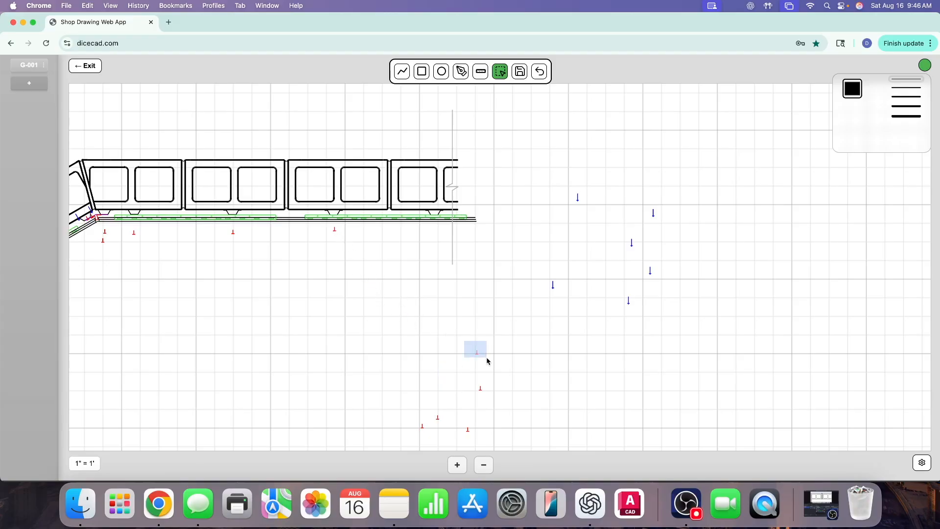
pyautogui.click(443, 235)
# Gather the scattered blue fasteners into one compact cluster beyond the straight wall's end
pyautogui.moveTo(540, 178); pyautogui.dragTo(637, 232)
pyautogui.moveTo(539, 276); pyautogui.dragTo(561, 301)
pyautogui.moveTo(655, 261)
pyautogui.mouseDown()
pyautogui.moveTo(651, 250)
pyautogui.moveTo(665, 286)
pyautogui.moveTo(657, 259)
pyautogui.mouseUp()
pyautogui.moveTo(602, 284); pyautogui.dragTo(647, 259)
# Duplicate the cluster of six blue fasteners and place the copy beside the original
pyautogui.moveTo(601, 201); pyautogui.dragTo(688, 297)
pyautogui.rightClick(652, 257)
pyautogui.click(669, 280)
pyautogui.moveTo(267, 330); pyautogui.dragTo(549, 265)
pyautogui.click(684, 279)
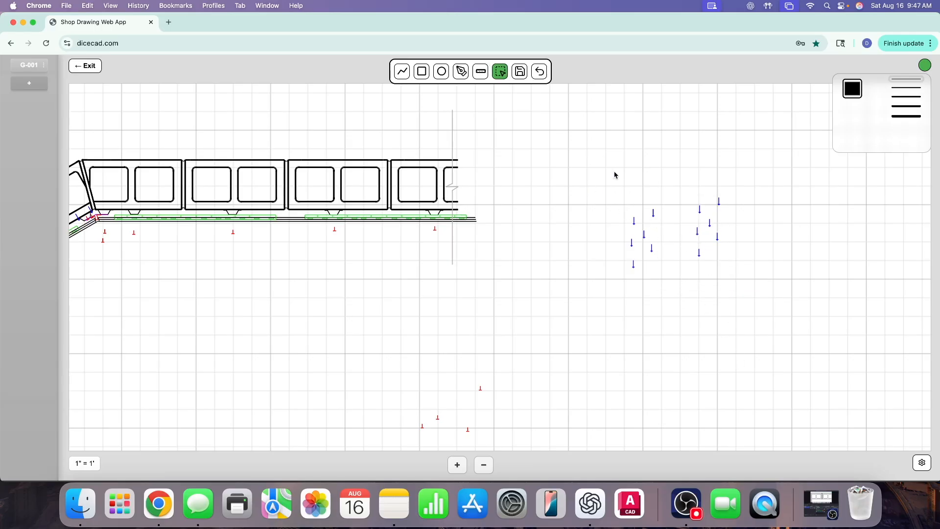
# Duplicate all twelve blue fasteners and place the copies below the existing ones
pyautogui.moveTo(613, 171); pyautogui.dragTo(764, 304)
pyautogui.rightClick(684, 241)
pyautogui.click(705, 266)
pyautogui.moveTo(290, 333); pyautogui.dragTo(568, 325)
pyautogui.click(658, 360)
# Move two pairs of blue fasteners below the two hat channels nearest the corner of the straight wall
pyautogui.moveTo(690, 179); pyautogui.dragTo(223, 240)
pyautogui.moveTo(136, 251); pyautogui.dragTo(122, 263)
pyautogui.moveTo(690, 204); pyautogui.dragTo(716, 244)
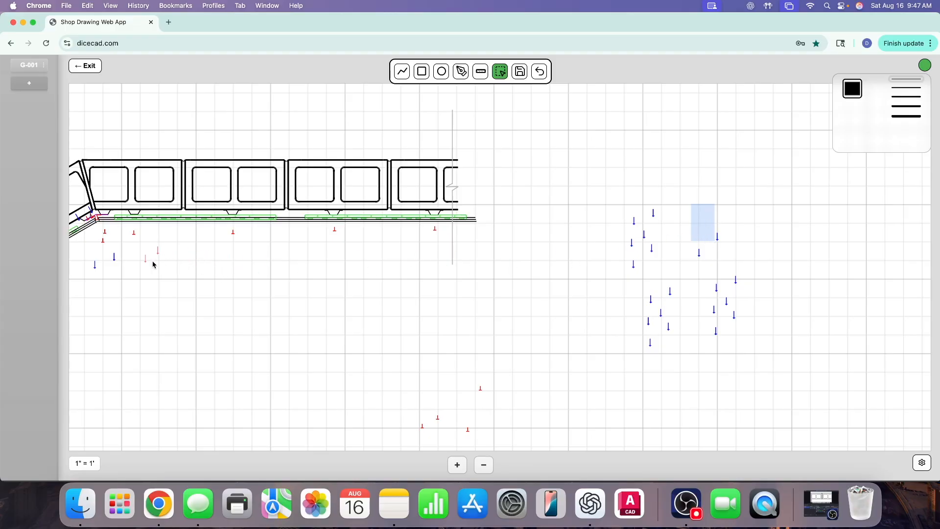
pyautogui.click(138, 254)
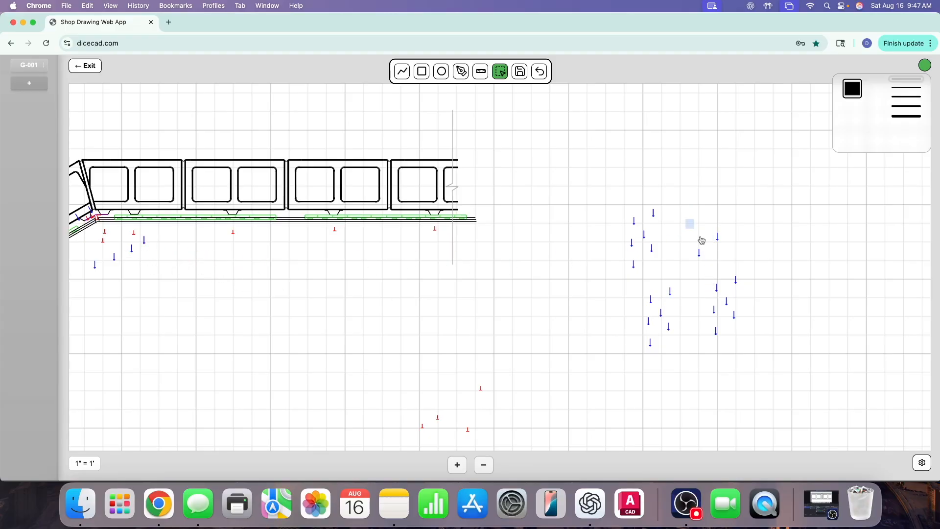
# Move a pair of blue fasteners below each of the other three hat channels and shift the leftover ones out of the way
pyautogui.moveTo(691, 228); pyautogui.dragTo(716, 260)
pyautogui.click(242, 259)
pyautogui.moveTo(702, 265); pyautogui.dragTo(748, 295)
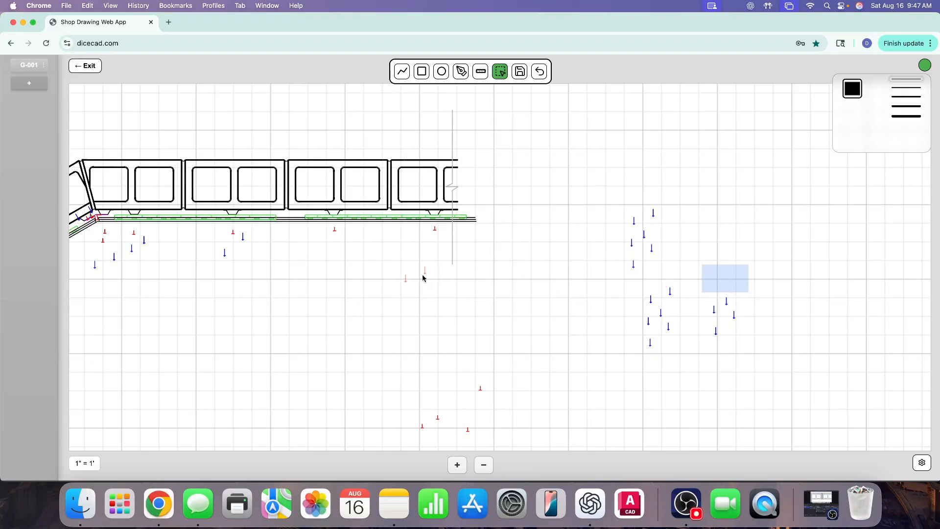
pyautogui.moveTo(344, 255); pyautogui.dragTo(343, 247)
pyautogui.moveTo(703, 288); pyautogui.dragTo(733, 321)
pyautogui.moveTo(441, 257); pyautogui.dragTo(442, 250)
pyautogui.moveTo(606, 171); pyautogui.dragTo(783, 415)
pyautogui.moveTo(727, 331); pyautogui.dragTo(692, 412)
# Draw vertical cutting lines just outside the break line, across the upper and lower parts of the straight wall's end
pyautogui.click(453, 472)
pyautogui.click(453, 473)
pyautogui.hscroll(-5, 380, 289)
pyautogui.scroll(4, 380, 290)
pyautogui.hscroll(3, 380, 290)
pyautogui.hscroll(2, 499, 278)
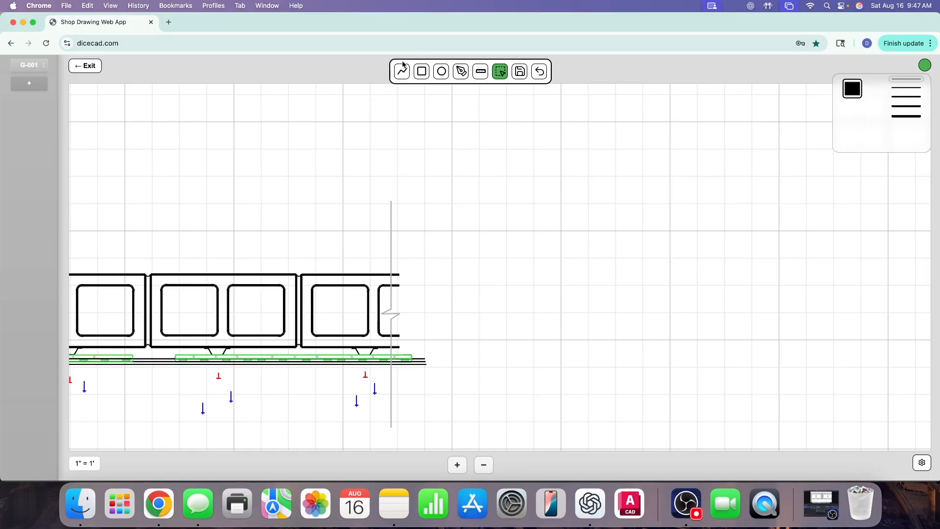
pyautogui.click(402, 72)
pyautogui.moveTo(395, 269); pyautogui.dragTo(397, 295)
pyautogui.moveTo(396, 331); pyautogui.dragTo(397, 372)
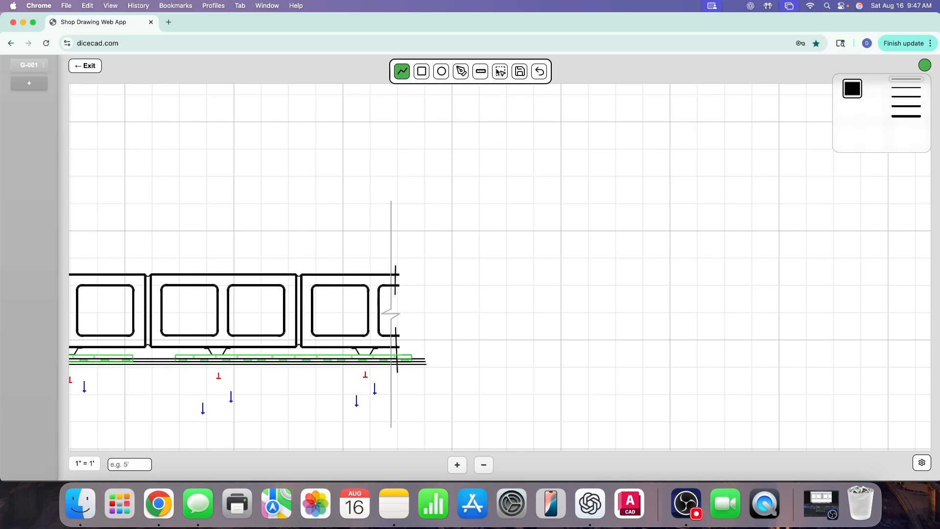
# Delete the cutting lines and the block wall ends projecting past the break line
pyautogui.click(499, 71)
pyautogui.moveTo(414, 261); pyautogui.dragTo(394, 293)
pyautogui.press('Delete')
pyautogui.moveTo(405, 329); pyautogui.dragTo(393, 378)
pyautogui.press('Delete')
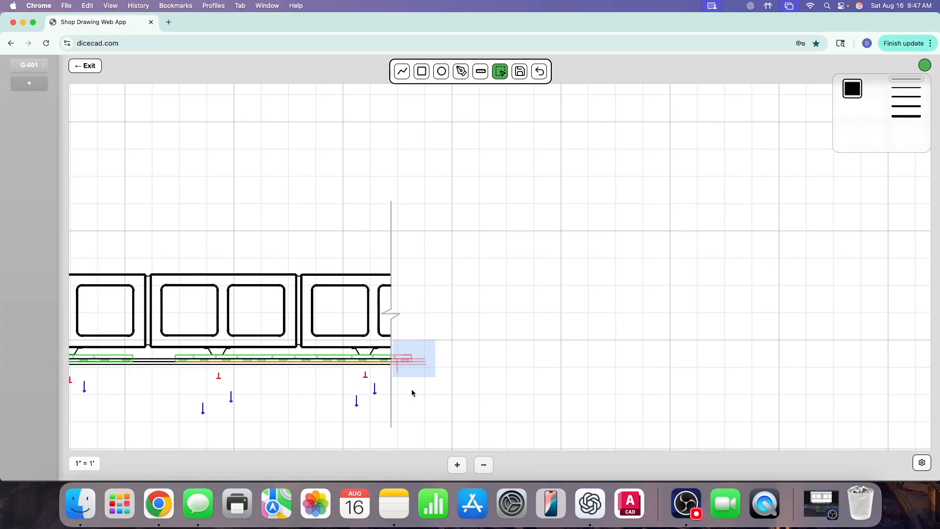
pyautogui.click(486, 373)
# Delete the cladding and green track pieces that project past the break line at the straight wall's end
pyautogui.click(458, 465)
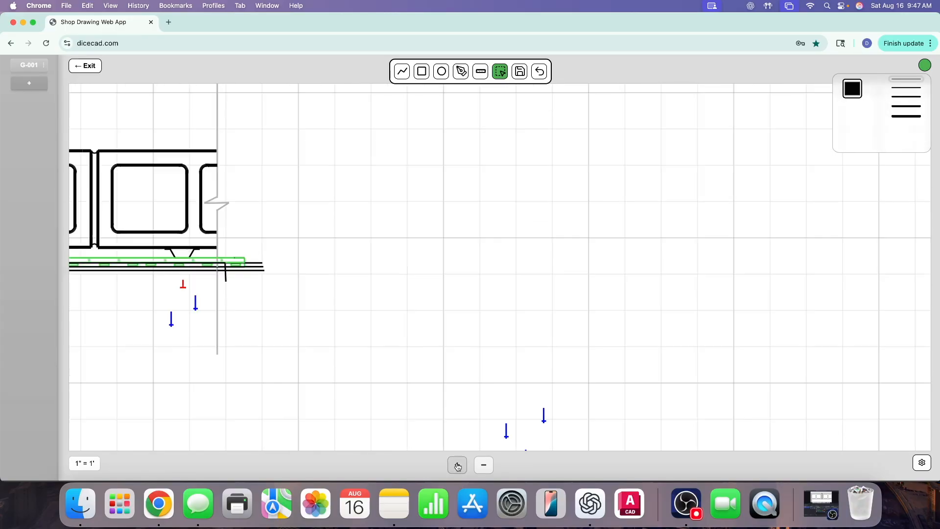
pyautogui.moveTo(384, 216); pyautogui.dragTo(365, 205)
pyautogui.press('Delete')
pyautogui.press('Delete')
pyautogui.moveTo(370, 165); pyautogui.dragTo(346, 196)
pyautogui.press('Delete')
pyautogui.press('Delete')
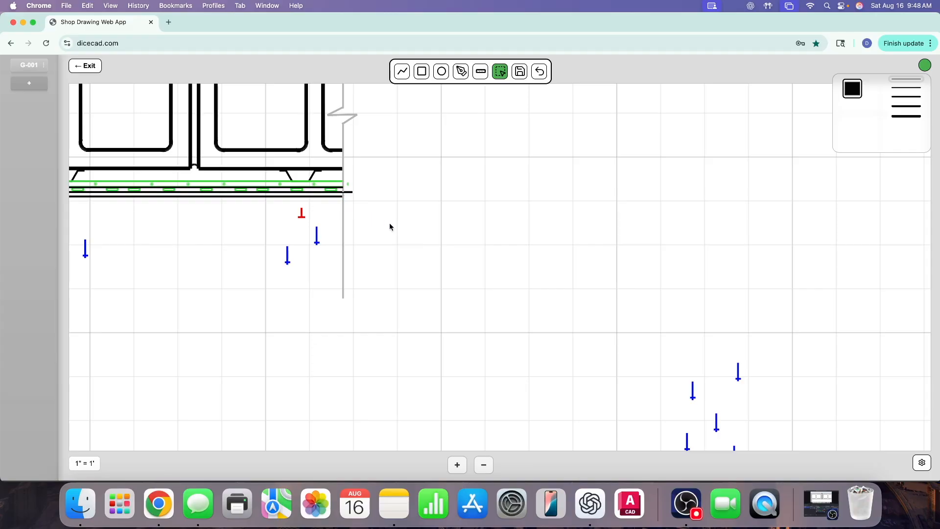
# Draw a short vertical stroke across the last projecting cladding line and delete the remnants outside the break line
pyautogui.click(406, 76)
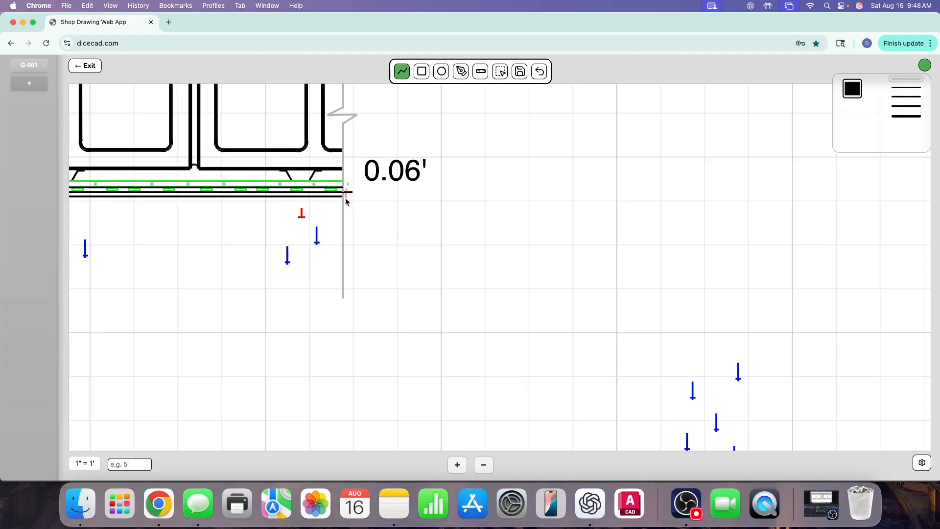
pyautogui.click(500, 72)
pyautogui.moveTo(360, 168); pyautogui.dragTo(346, 209)
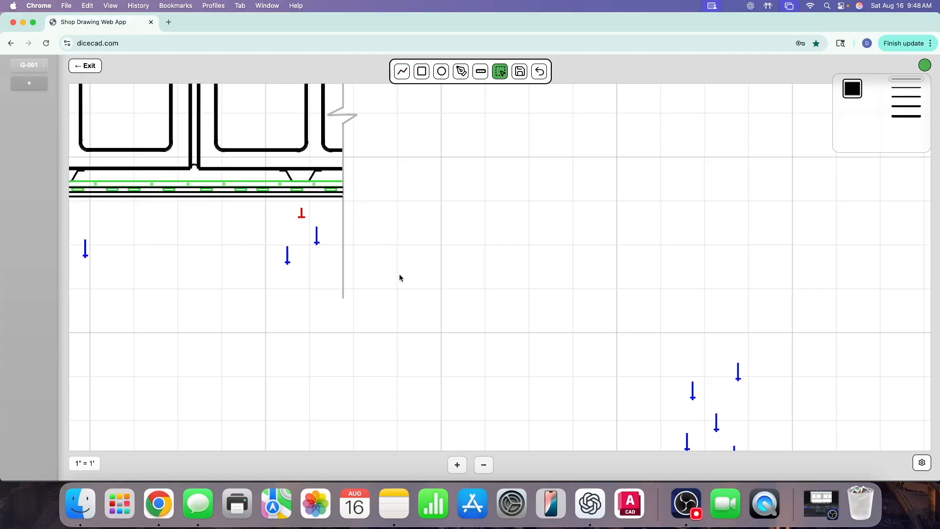
# Place a red fastener in each of the two hat channels nearest the break line of the straight wall
pyautogui.hscroll(-5, 387, 292)
pyautogui.scroll(3, 386, 293)
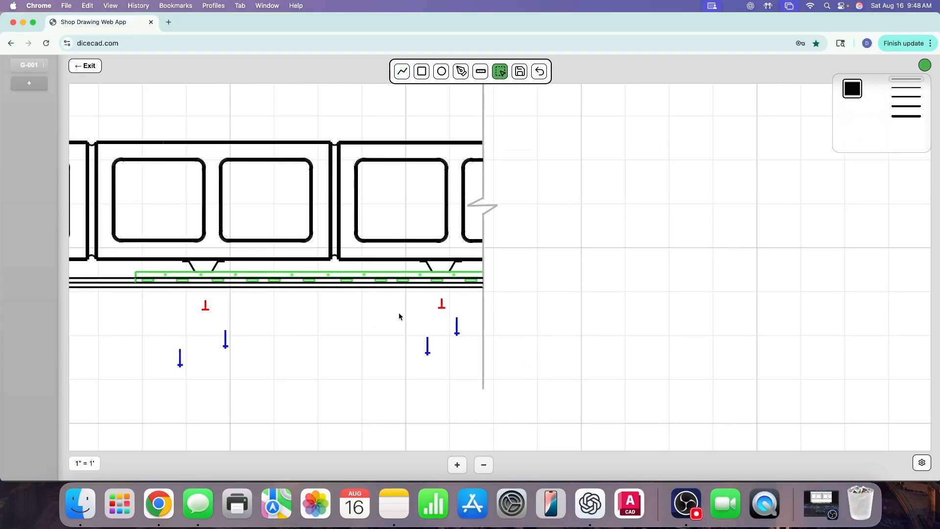
pyautogui.moveTo(431, 291)
pyautogui.mouseDown()
pyautogui.moveTo(448, 319)
pyautogui.moveTo(446, 284)
pyautogui.mouseUp()
pyautogui.moveTo(194, 297)
pyautogui.mouseDown()
pyautogui.moveTo(224, 319)
pyautogui.moveTo(213, 280)
pyautogui.mouseUp()
# Place blue fasteners through both flanges of the two hat channels nearest the break line
pyautogui.moveTo(216, 315)
pyautogui.mouseDown()
pyautogui.moveTo(247, 363)
pyautogui.moveTo(237, 272)
pyautogui.mouseUp()
pyautogui.click(335, 345)
pyautogui.moveTo(433, 362); pyautogui.dragTo(430, 277)
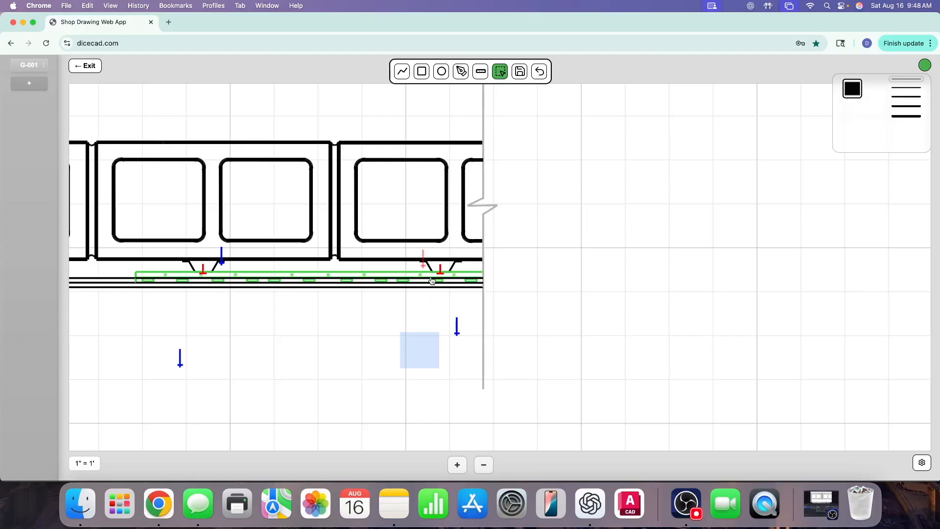
pyautogui.moveTo(446, 309)
pyautogui.mouseDown()
pyautogui.moveTo(471, 347)
pyautogui.moveTo(459, 257)
pyautogui.mouseUp()
pyautogui.moveTo(160, 338)
pyautogui.mouseDown()
pyautogui.moveTo(200, 377)
pyautogui.moveTo(186, 257)
pyautogui.mouseUp()
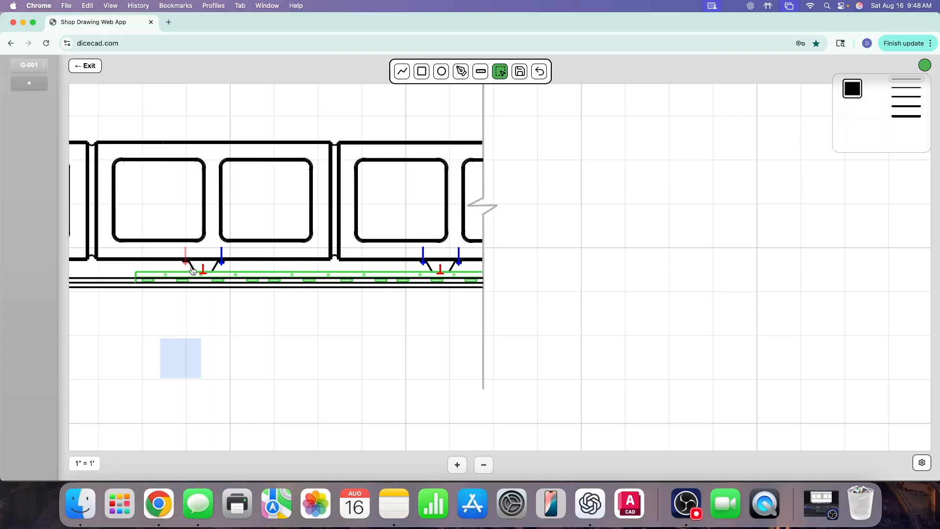
# Place the red fastener and the pair of blue fasteners on the middle hat channel of the straight wall
pyautogui.hscroll(-6, 230, 329)
pyautogui.moveTo(248, 299)
pyautogui.mouseDown()
pyautogui.moveTo(265, 327)
pyautogui.moveTo(256, 269)
pyautogui.moveTo(297, 348)
pyautogui.moveTo(287, 280)
pyautogui.mouseUp()
pyautogui.moveTo(196, 338); pyautogui.dragTo(244, 275)
pyautogui.click(253, 324)
# Place a red fastener in each of the two straight-wall hat channels nearest the corner
pyautogui.hscroll(-10, 371, 376)
pyautogui.moveTo(457, 295)
pyautogui.mouseDown()
pyautogui.moveTo(479, 323)
pyautogui.moveTo(473, 277)
pyautogui.mouseUp()
pyautogui.moveTo(455, 318); pyautogui.dragTo(463, 283)
pyautogui.moveTo(513, 307)
pyautogui.mouseDown()
pyautogui.moveTo(557, 328)
pyautogui.moveTo(537, 274)
pyautogui.mouseUp()
# Place blue fasteners through both flanges of the two straight-wall hat channels nearest the corner
pyautogui.moveTo(535, 310)
pyautogui.mouseDown()
pyautogui.moveTo(576, 351)
pyautogui.moveTo(568, 274)
pyautogui.mouseUp()
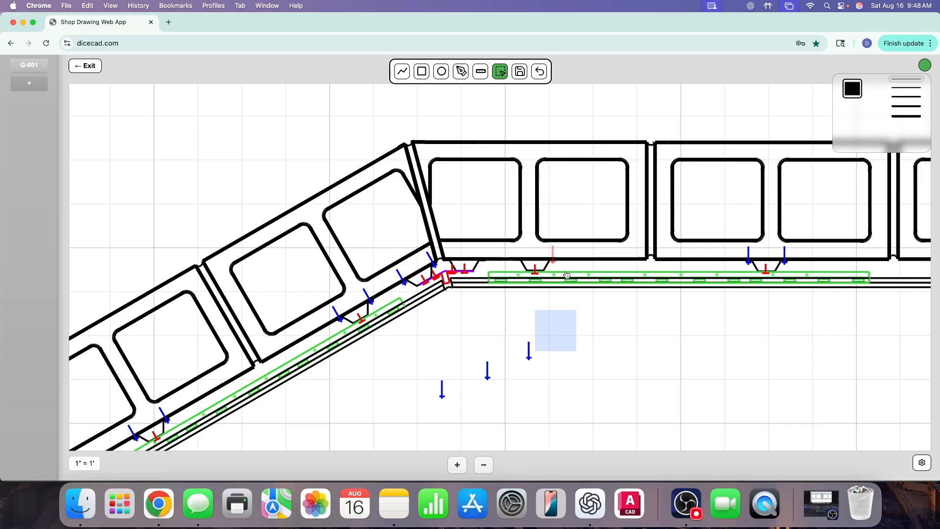
pyautogui.moveTo(523, 333)
pyautogui.mouseDown()
pyautogui.moveTo(544, 366)
pyautogui.moveTo(525, 270)
pyautogui.mouseUp()
pyautogui.moveTo(472, 349)
pyautogui.mouseDown()
pyautogui.moveTo(511, 394)
pyautogui.moveTo(497, 270)
pyautogui.mouseUp()
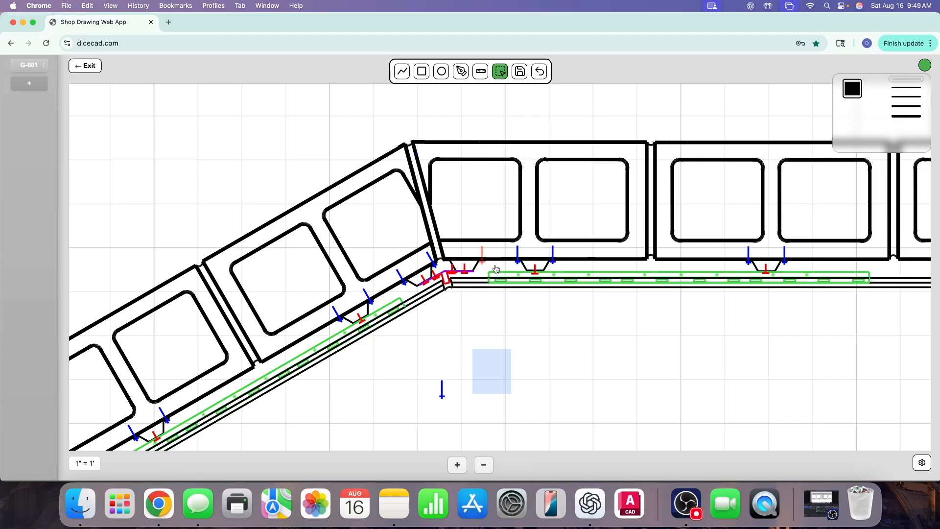
pyautogui.moveTo(427, 357); pyautogui.dragTo(483, 421)
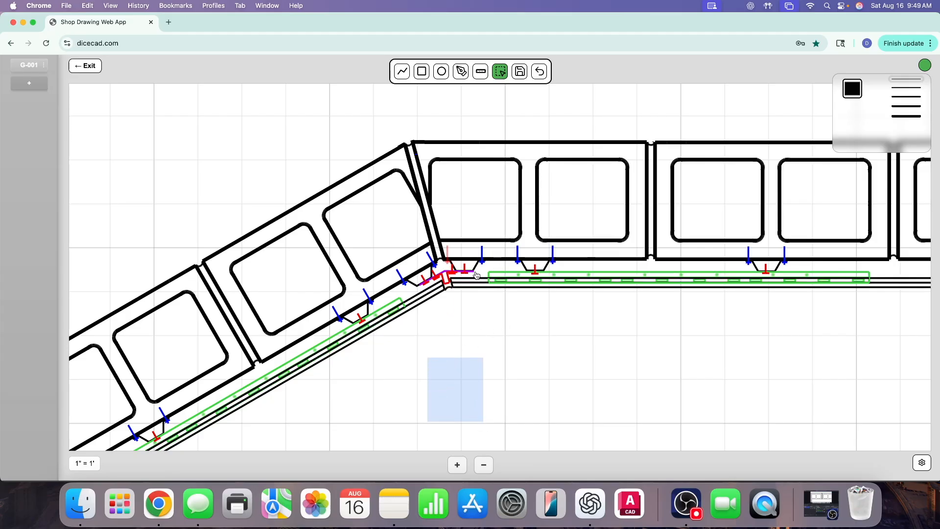
# Delete the leftover source pieces lying outside the finished corner detail
pyautogui.click(484, 465)
pyautogui.click(484, 470)
pyautogui.click(484, 470)
pyautogui.click(484, 470)
pyautogui.scroll(-5, 486, 367)
pyautogui.hscroll(3, 486, 368)
pyautogui.click(483, 469)
pyautogui.click(483, 470)
pyautogui.click(483, 470)
pyautogui.hscroll(7, 506, 378)
pyautogui.scroll(-3, 549, 391)
pyautogui.hscroll(2, 549, 392)
pyautogui.moveTo(532, 228); pyautogui.dragTo(684, 388)
pyautogui.press('Delete')
pyautogui.moveTo(442, 314); pyautogui.dragTo(550, 400)
pyautogui.press('Delete')
# Hide the drawing grid on the corner detail's sheet
pyautogui.click(920, 463)
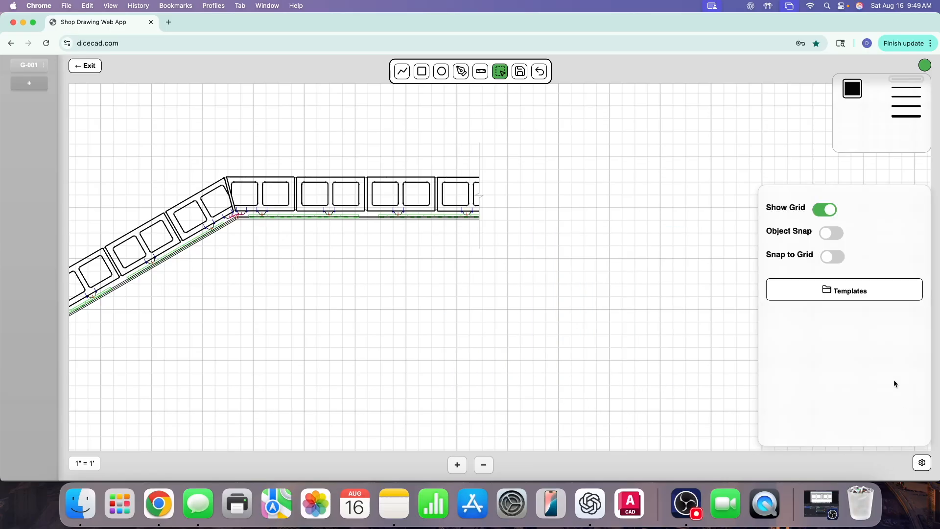
pyautogui.click(824, 207)
pyautogui.click(918, 463)
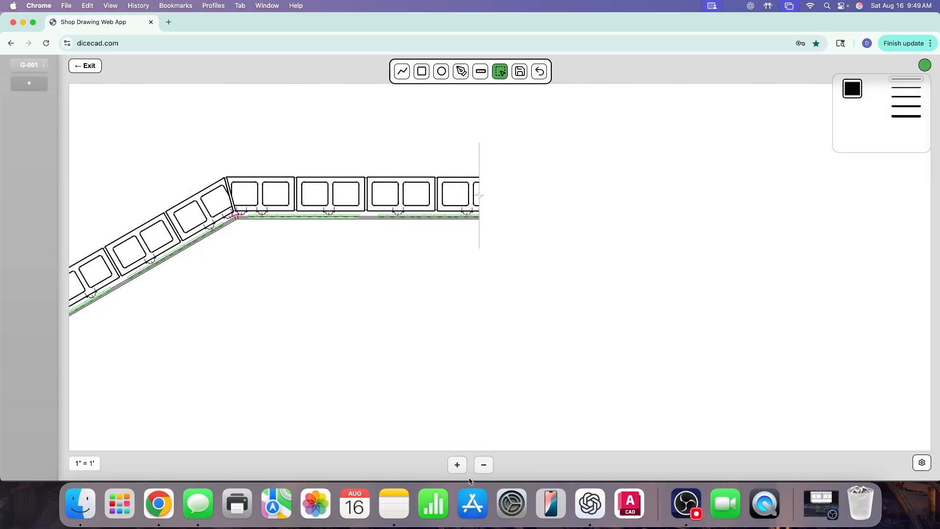
# Save the entire corner detail as a template named "Nichiha inside corner detail 345363"
pyautogui.click(484, 464)
pyautogui.scroll(-3, 504, 320)
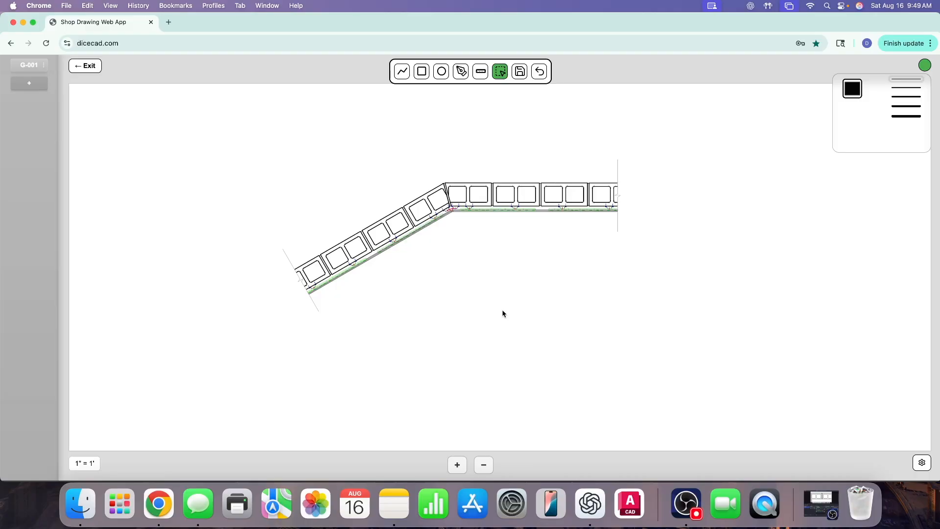
pyautogui.scroll(2, 504, 314)
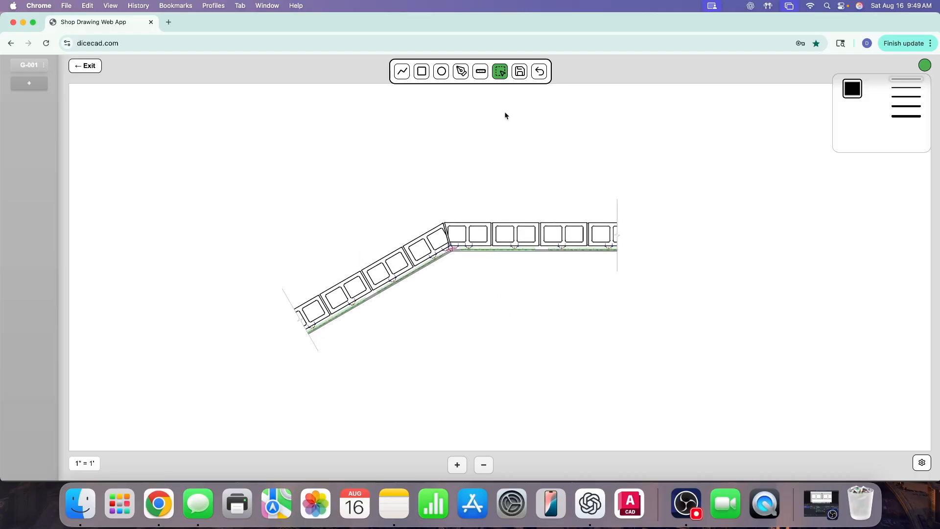
pyautogui.click(484, 464)
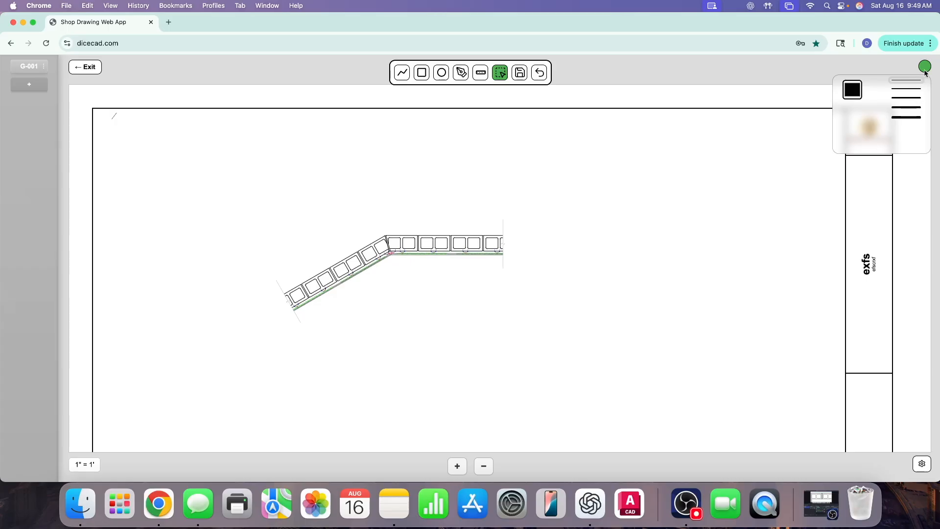
pyautogui.scroll(-4, 654, 281)
pyautogui.scroll(4, 617, 249)
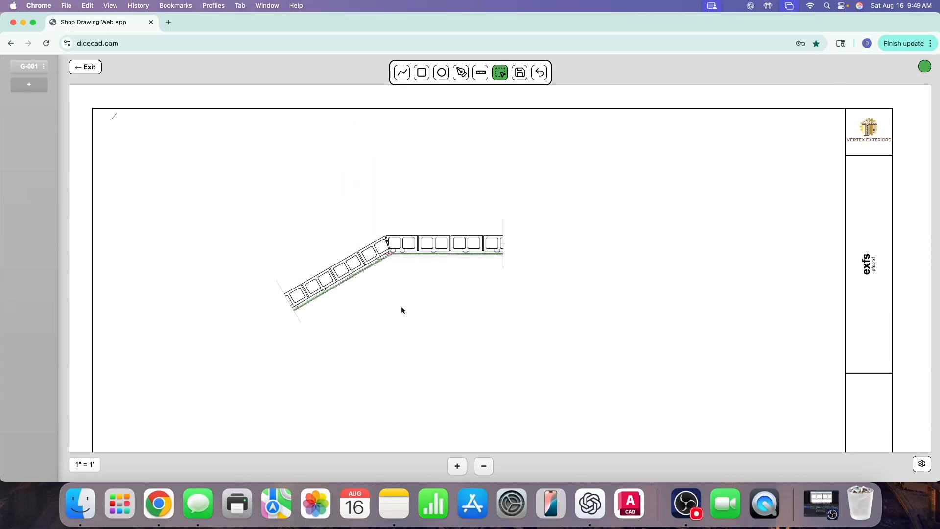
pyautogui.moveTo(237, 204); pyautogui.dragTo(540, 363)
pyautogui.rightClick(396, 283)
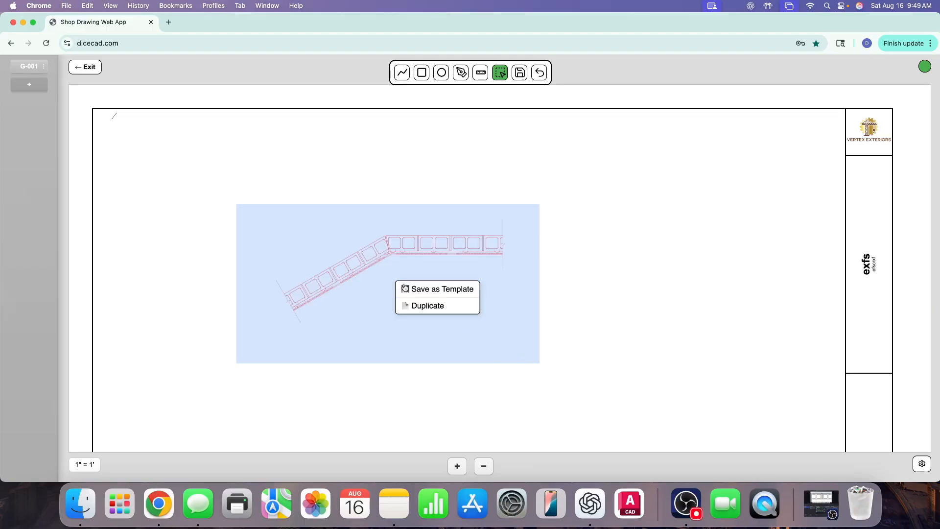
pyautogui.click(405, 288)
pyautogui.click(412, 274)
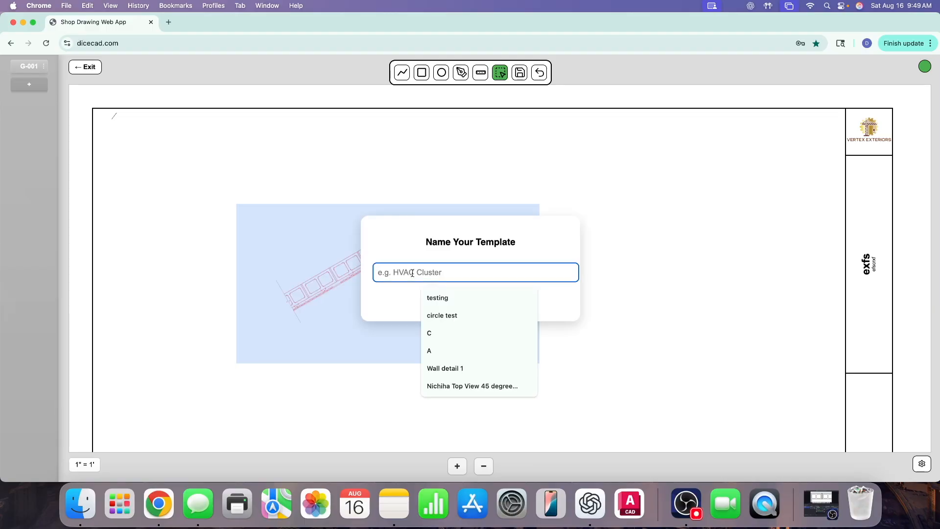
pyautogui.write('Nichiha ')
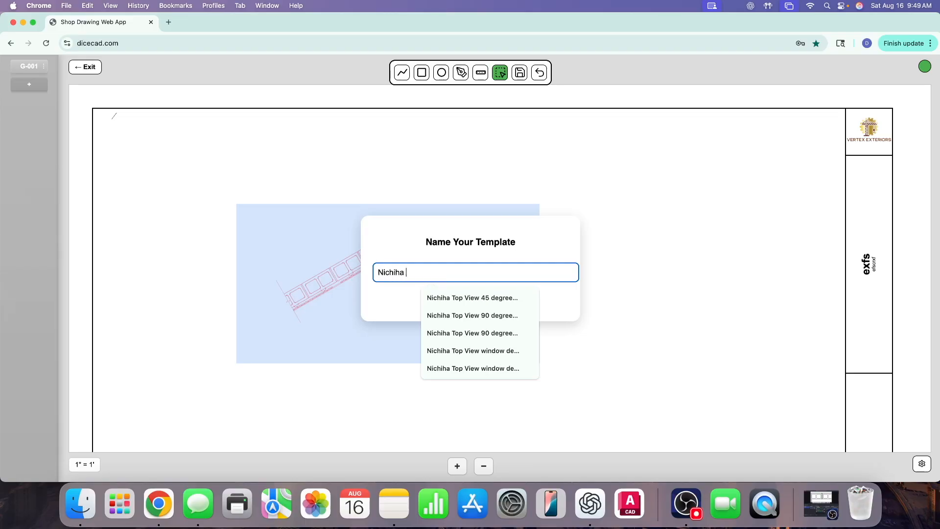
pyautogui.write('inside corner detail r')
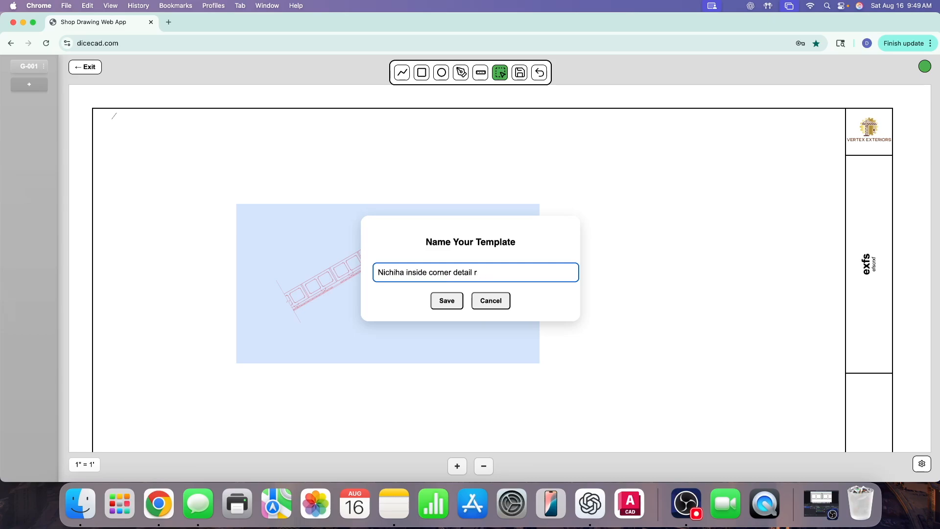
pyautogui.write('345363')
pyautogui.click(447, 300)
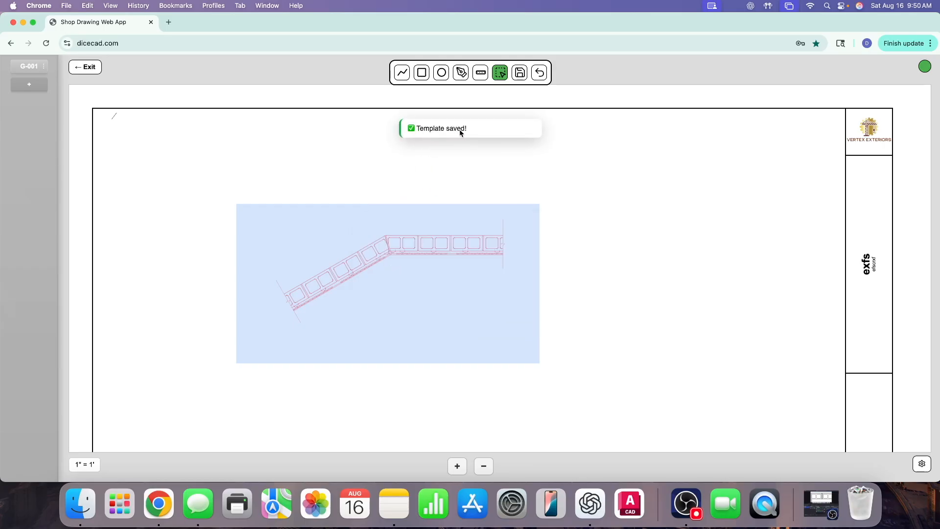
pyautogui.click(665, 285)
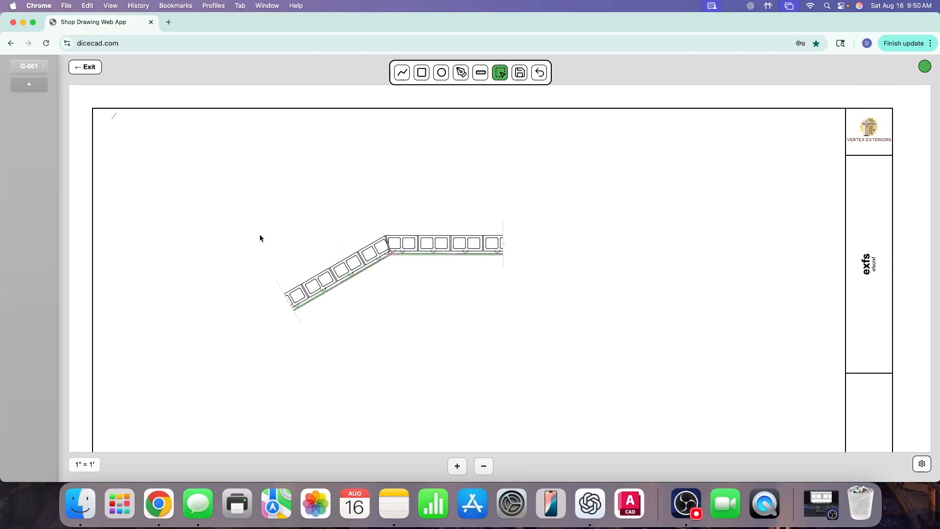
pyautogui.moveTo(273, 214); pyautogui.dragTo(577, 360)
pyautogui.click(661, 353)
pyautogui.click(83, 465)
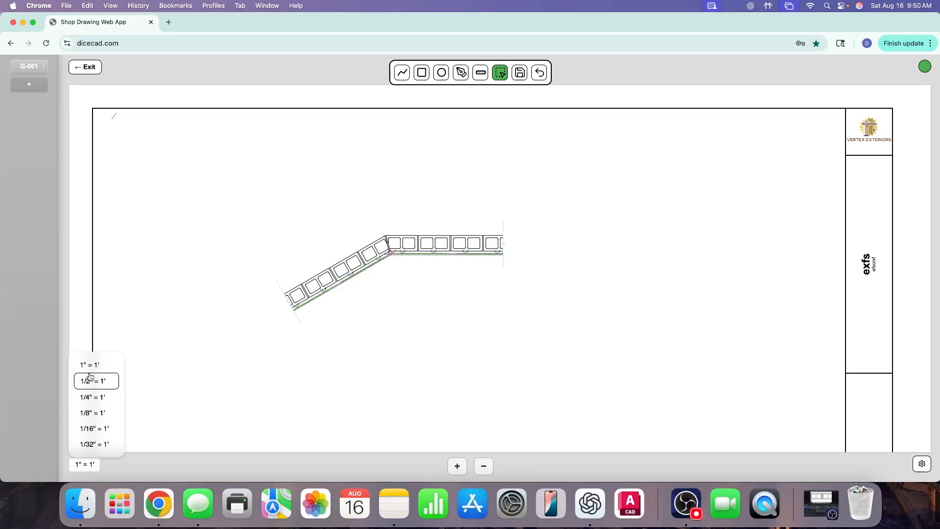
pyautogui.click(78, 466)
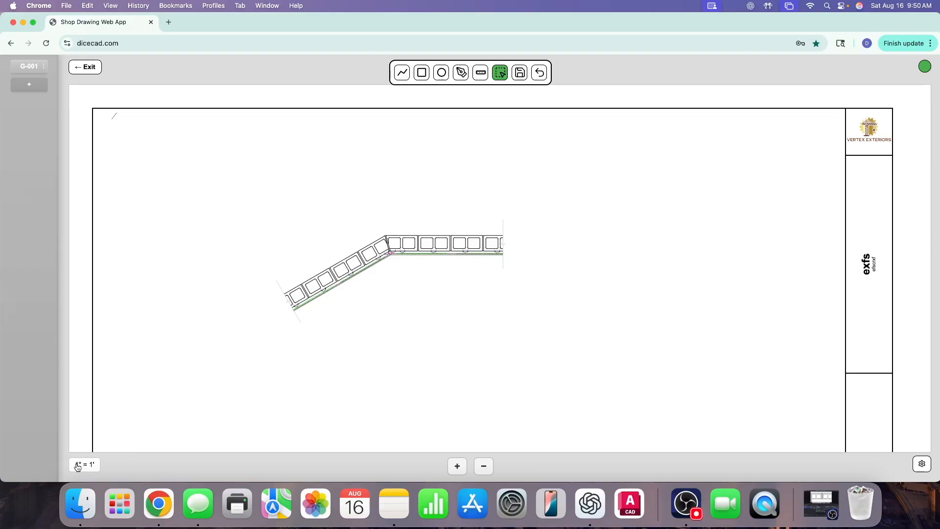
pyautogui.moveTo(232, 197); pyautogui.dragTo(549, 364)
pyautogui.click(603, 360)
# Leave the current project and open the Facade Renovation project that contains the north, west and east building elevations
pyautogui.click(85, 68)
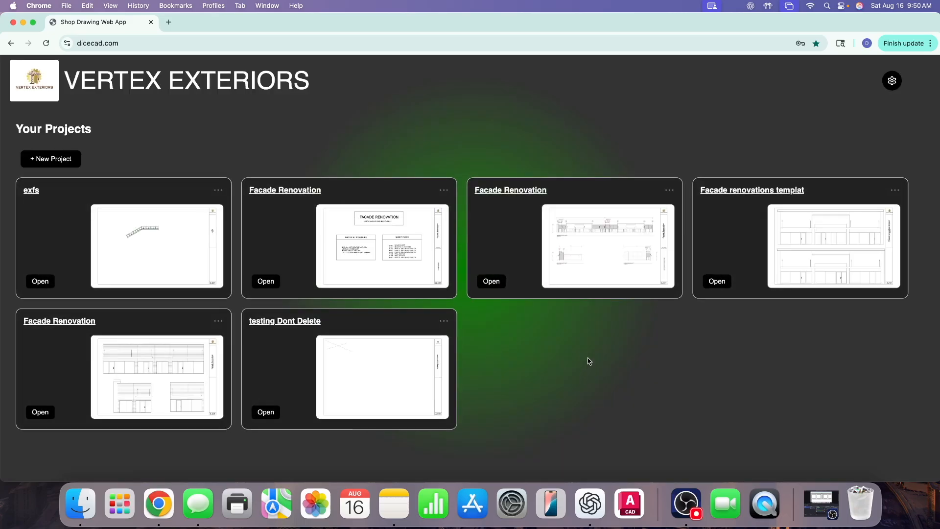
pyautogui.click(492, 282)
pyautogui.scroll(-3, 416, 275)
pyautogui.hscroll(3, 416, 275)
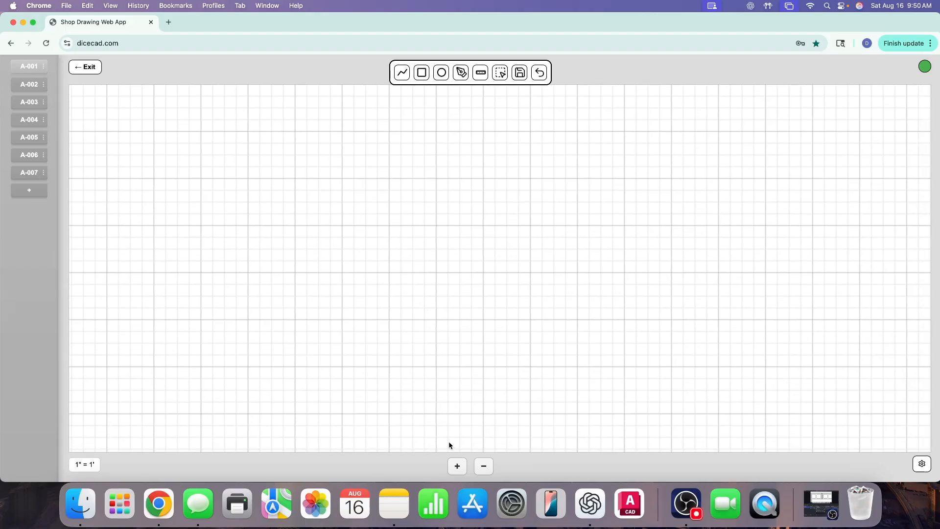
pyautogui.click(484, 467)
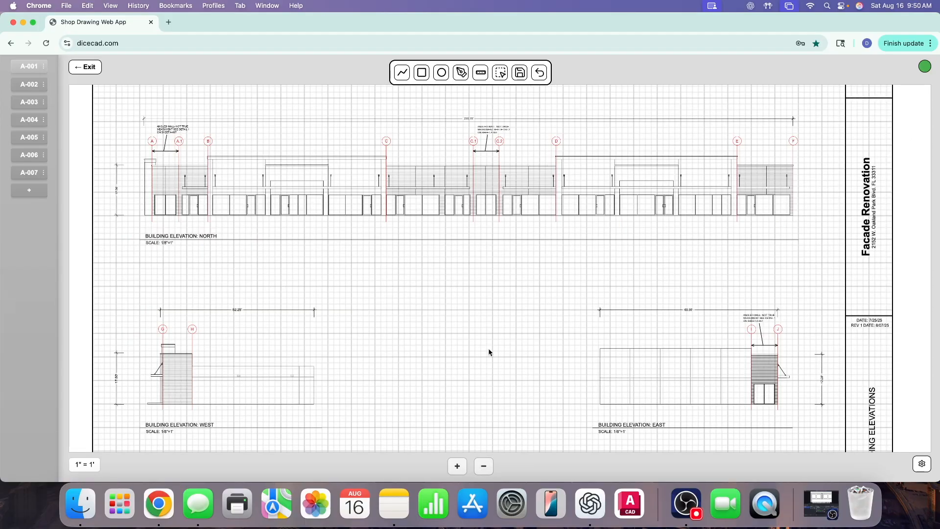
# Turn off object snap and the grid display in the Facade Renovation project
pyautogui.click(920, 463)
pyautogui.click(831, 234)
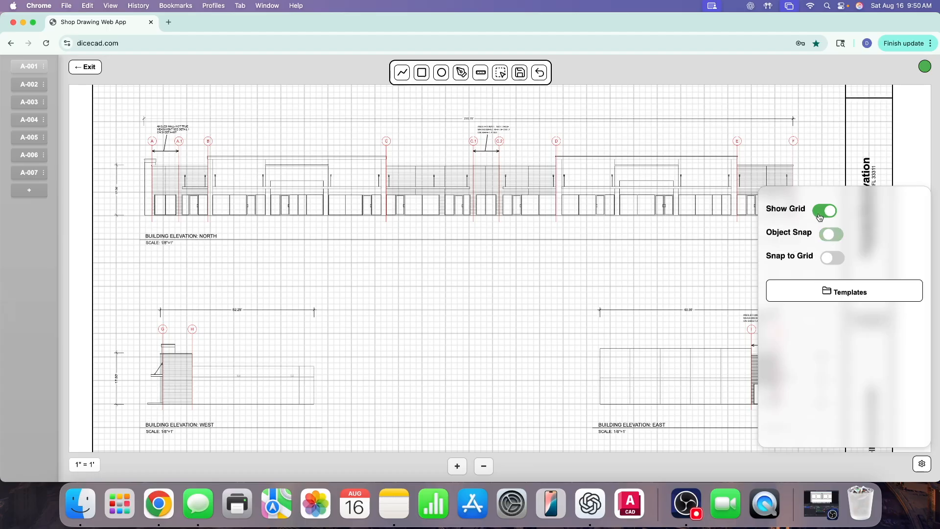
pyautogui.click(824, 210)
pyautogui.click(921, 464)
# Insert the "Nichiha inside corner detail 345363" template into the empty middle band of the wall details sheet A-006
pyautogui.click(29, 154)
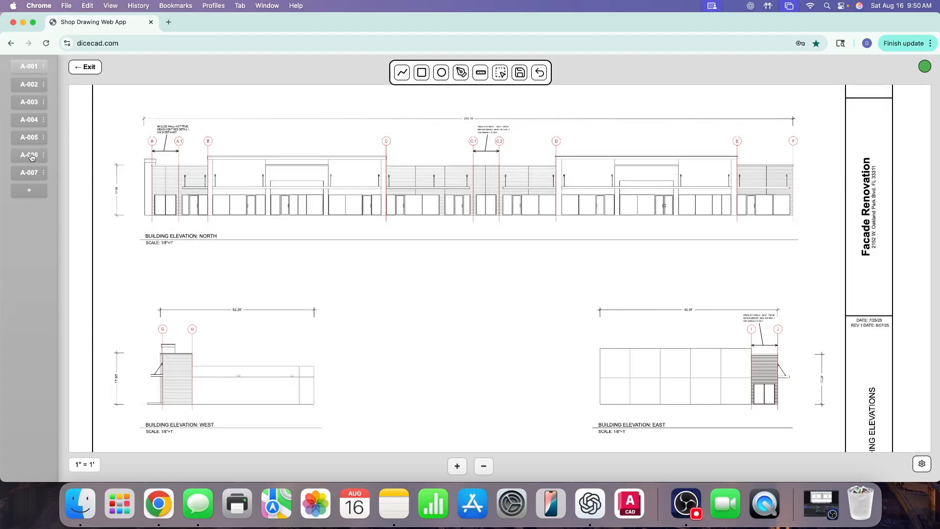
pyautogui.scroll(5, 456, 309)
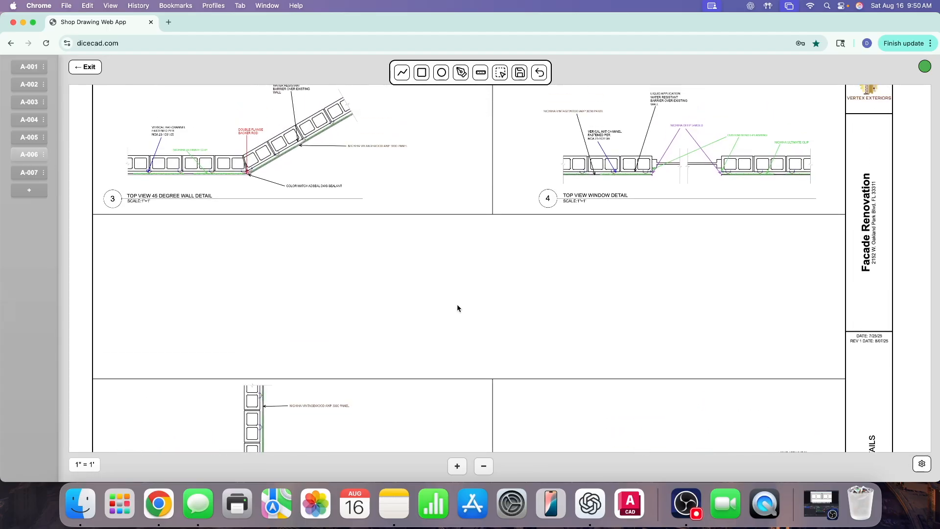
pyautogui.click(922, 464)
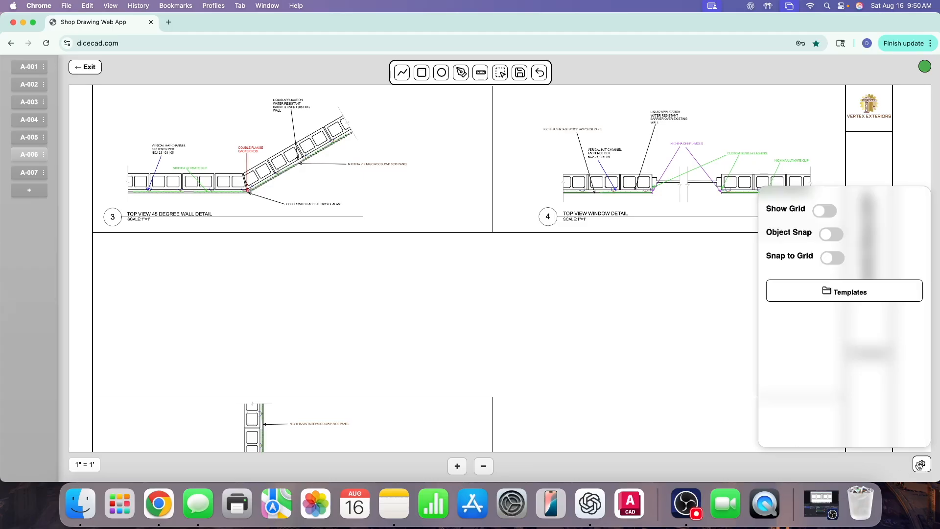
pyautogui.click(844, 298)
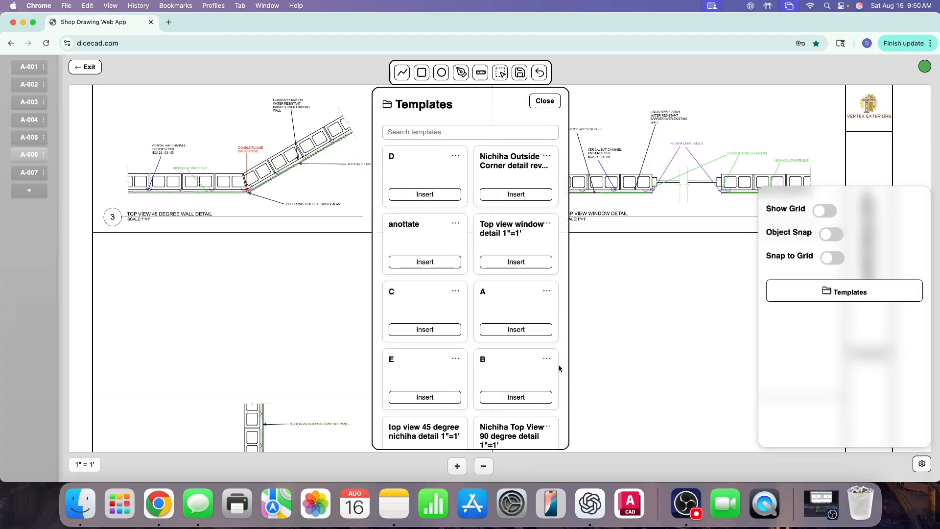
pyautogui.scroll(-5, 527, 351)
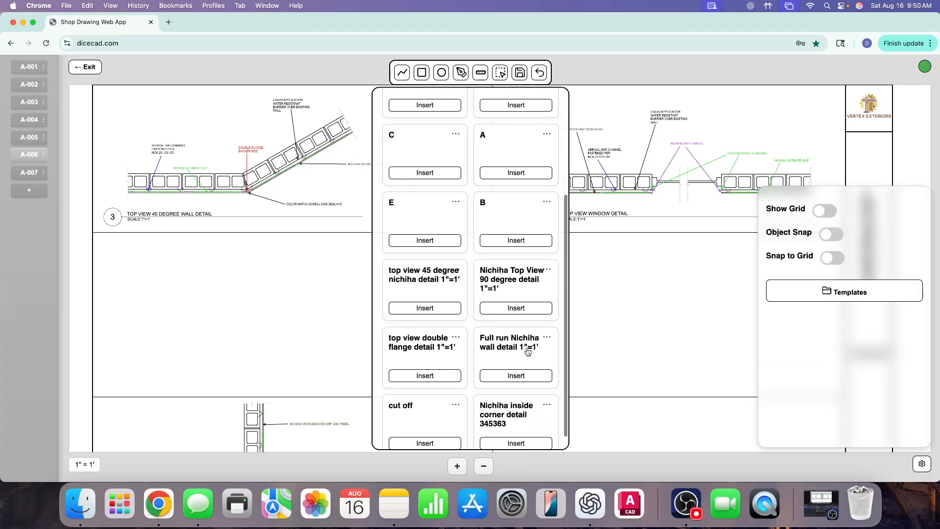
pyautogui.click(531, 425)
pyautogui.moveTo(369, 304); pyautogui.dragTo(658, 372)
pyautogui.moveTo(457, 306); pyautogui.dragTo(489, 342)
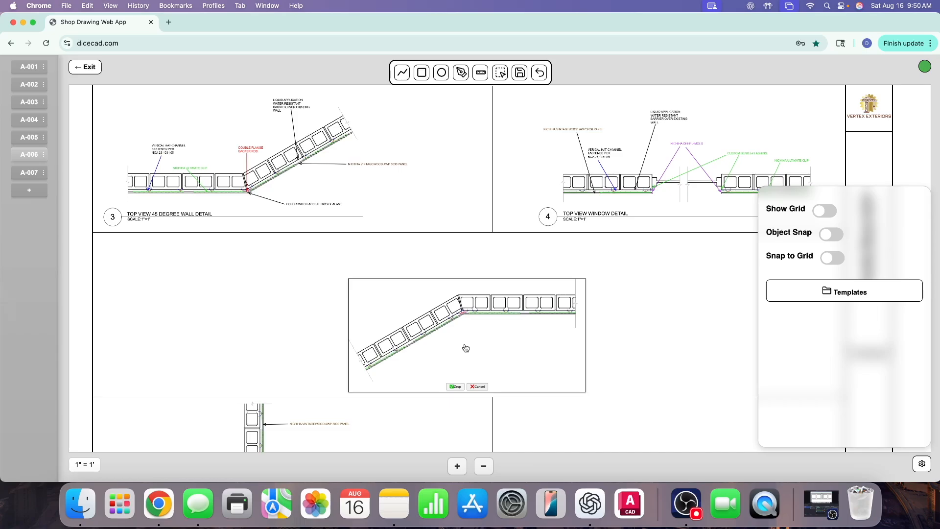
pyautogui.click(455, 386)
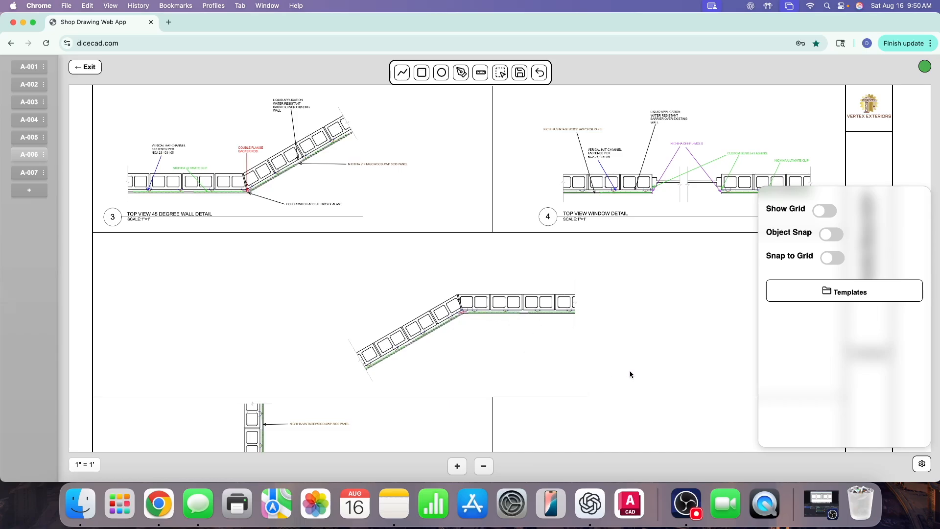
pyautogui.click(921, 464)
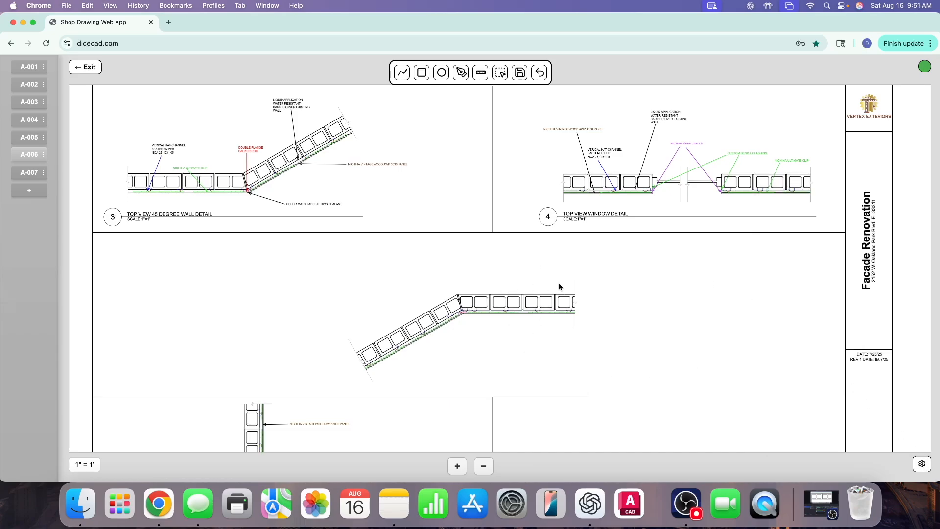
# Review the wall details on sheet A-006, comparing the inserted corner detail with details 3 to 6
pyautogui.scroll(-5, 563, 287)
pyautogui.scroll(5, 591, 290)
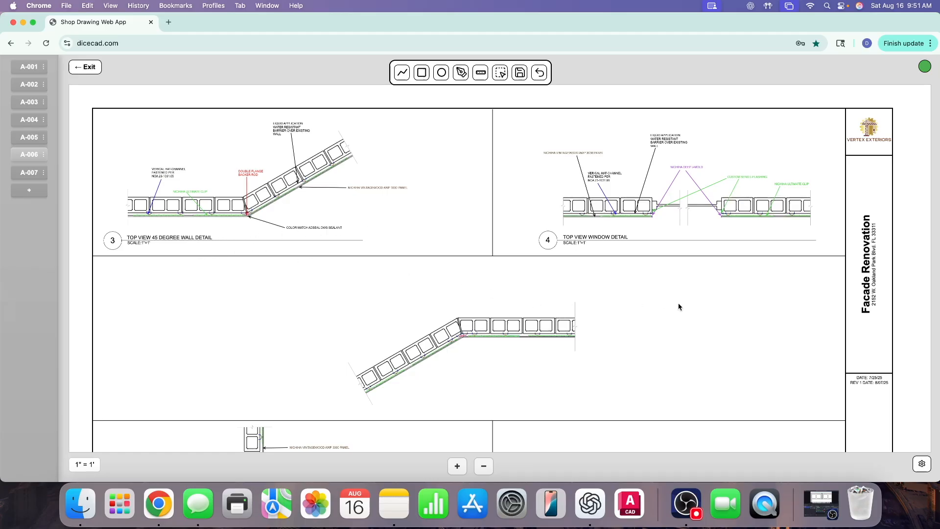
pyautogui.scroll(-5, 687, 312)
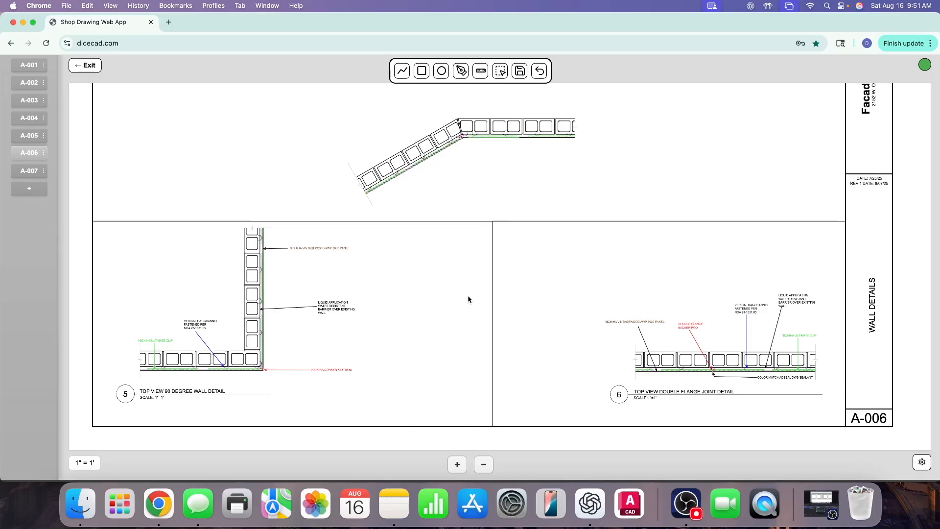
pyautogui.scroll(5, 465, 279)
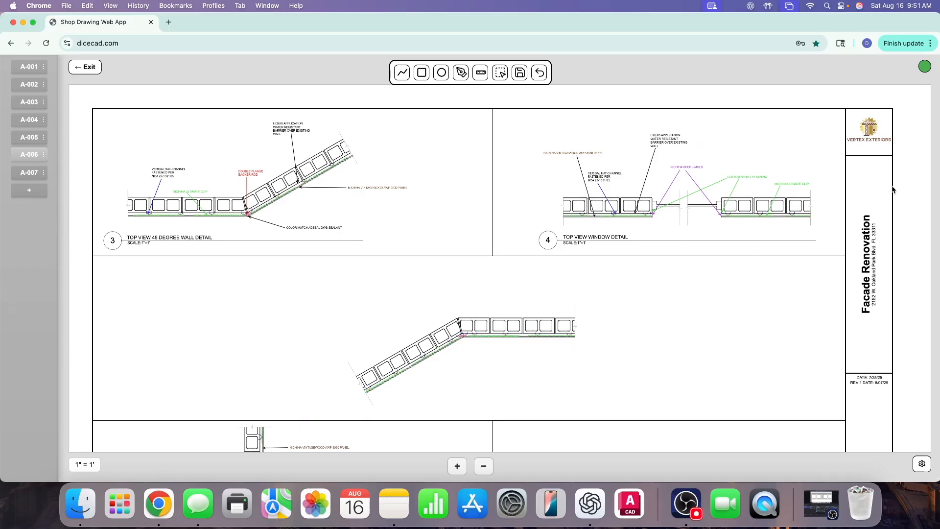
pyautogui.scroll(-5, 838, 255)
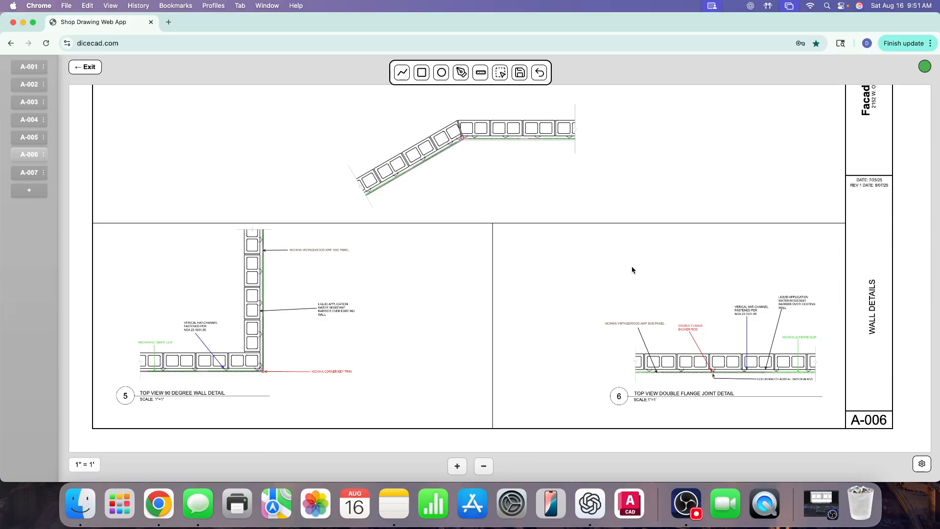
pyautogui.scroll(5, 642, 270)
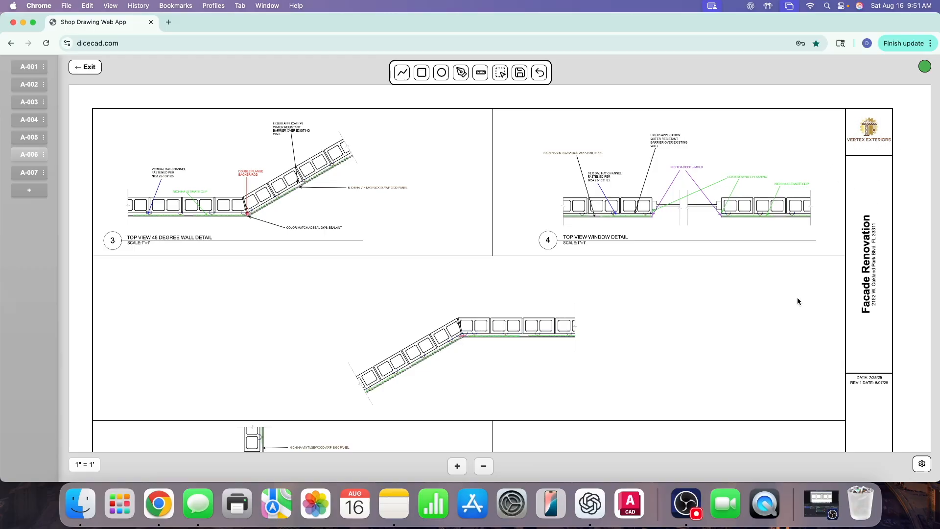
pyautogui.scroll(-4, 791, 296)
pyautogui.scroll(4, 667, 232)
# Export the Facade Renovation project as a PDF
pyautogui.click(517, 74)
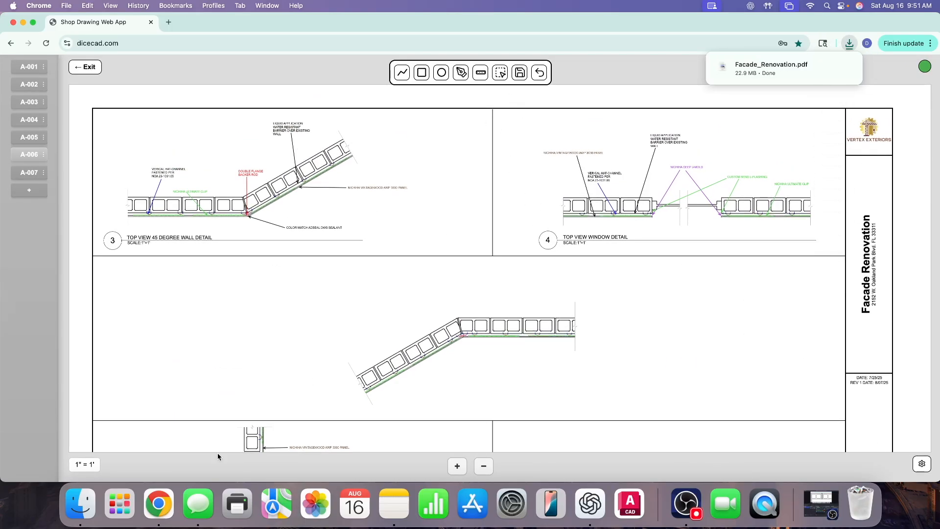
# Open the exported Facade_Renovation.pdf from the Downloads folder in Preview and go to the wall details on sheet A-006
pyautogui.click(81, 504)
pyautogui.click(424, 266)
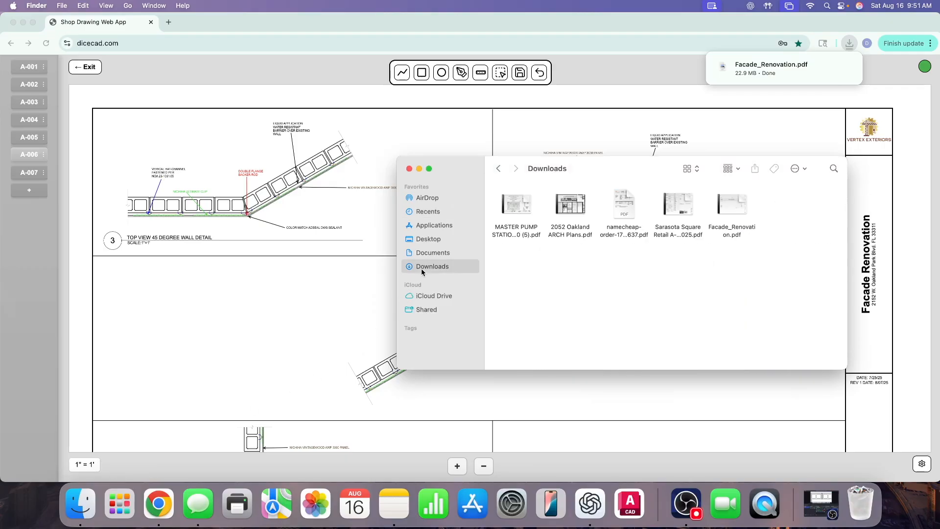
pyautogui.doubleClick(731, 209)
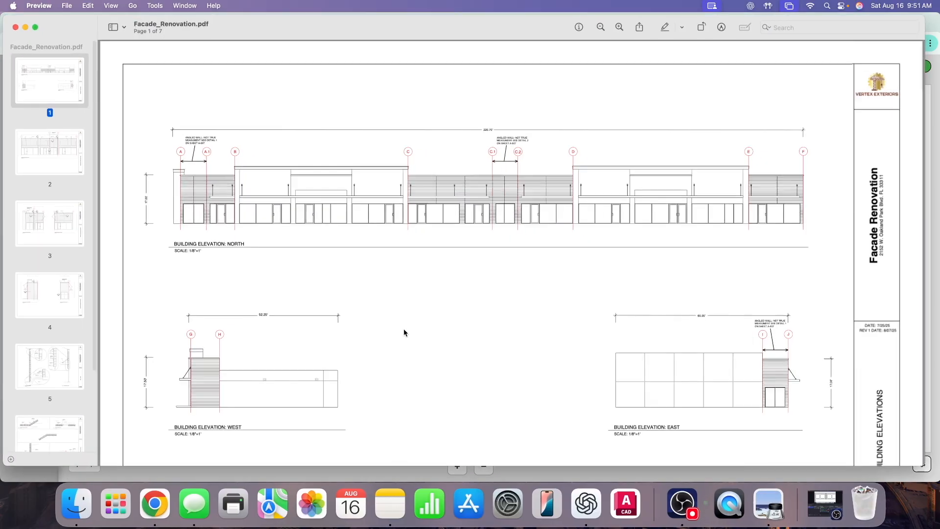
pyautogui.scroll(-20, 575, 304)
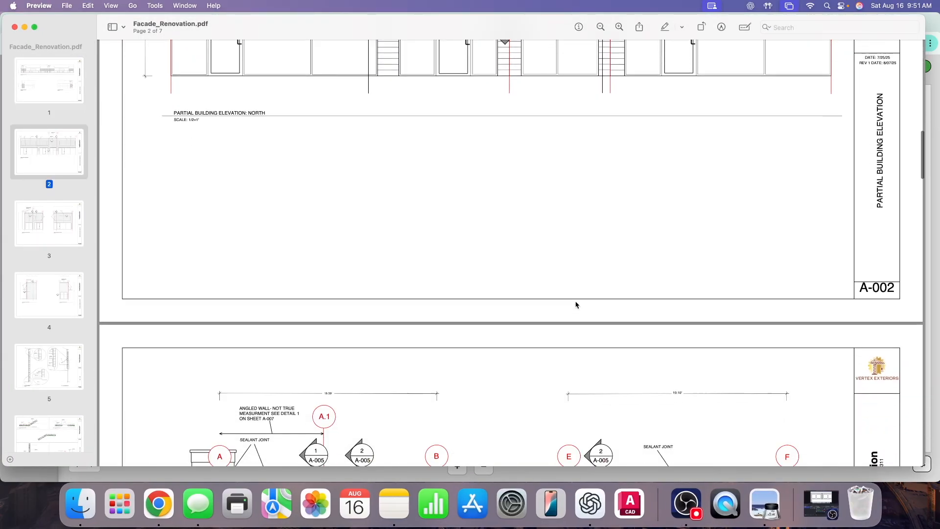
pyautogui.scroll(-20, 571, 305)
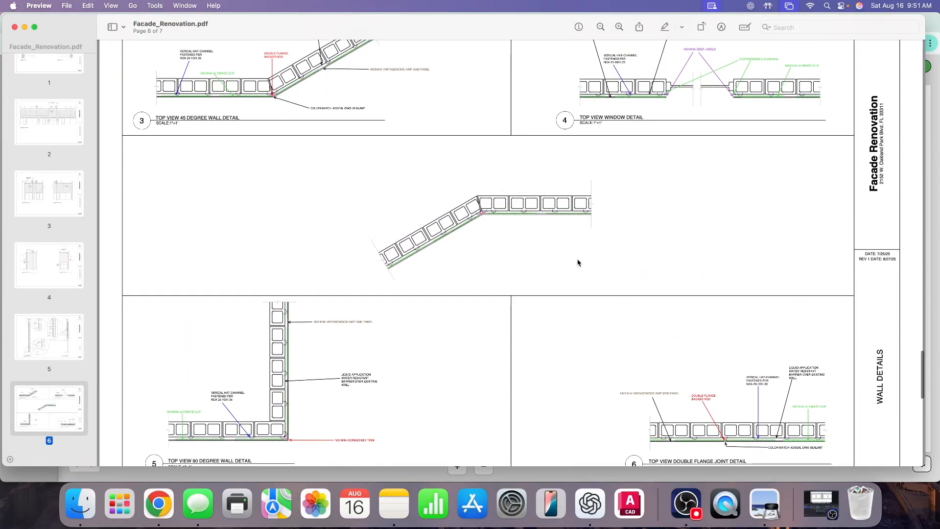
pyautogui.scroll(3, 538, 231)
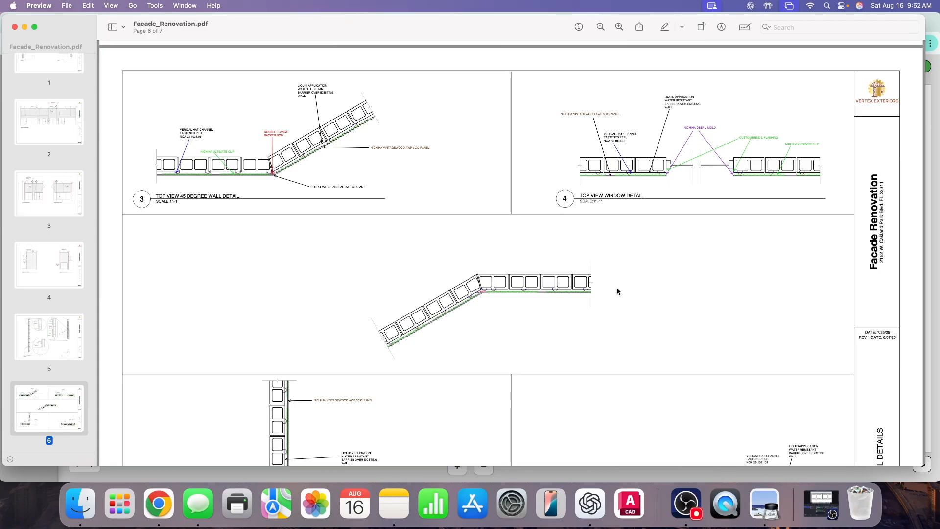
# Check the page size in the PDF's document information and close the information window
pyautogui.click(580, 27)
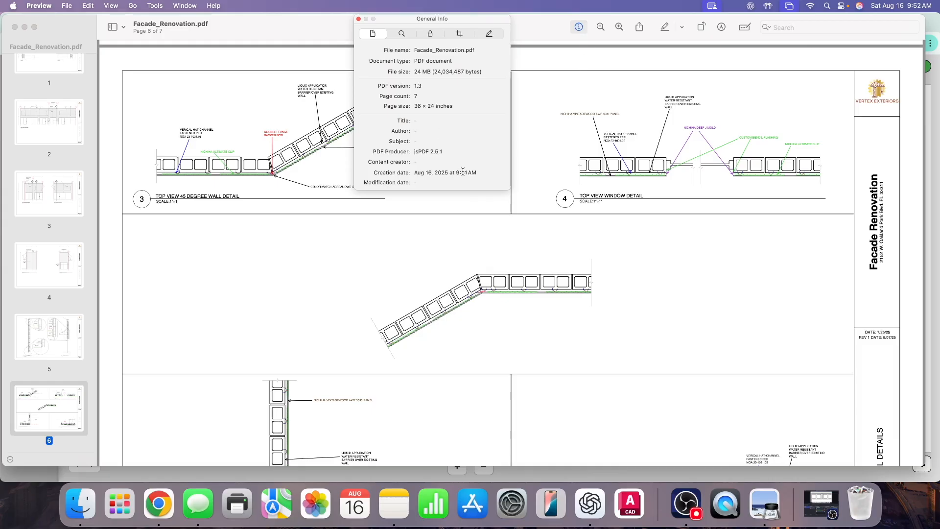
pyautogui.moveTo(461, 109); pyautogui.dragTo(417, 106)
pyautogui.click(466, 142)
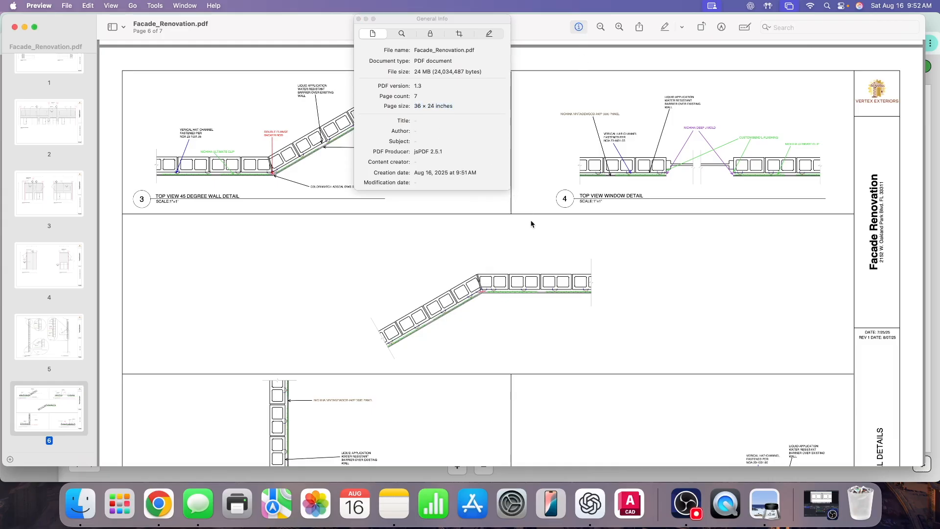
pyautogui.click(358, 18)
# Review the exported sheets from A-006 back to the building elevations on A-001 and on to A-007
pyautogui.scroll(-5, 471, 207)
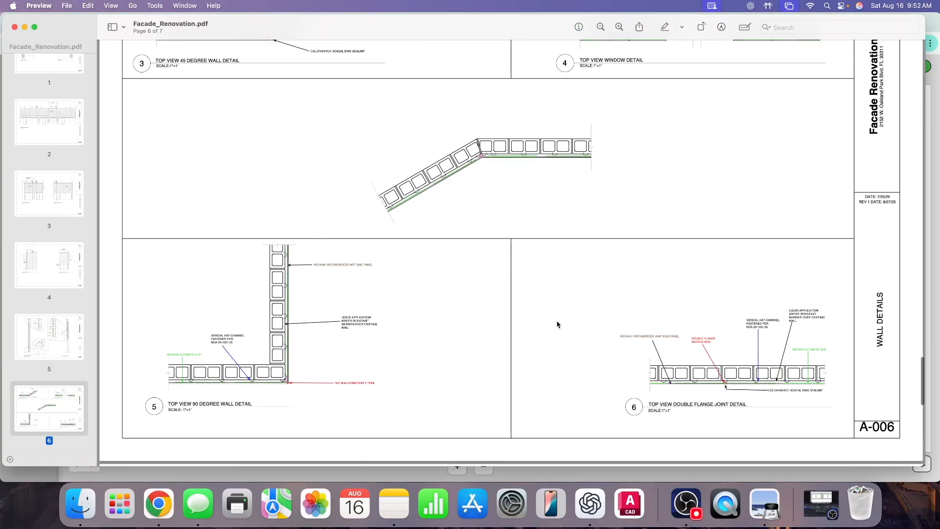
pyautogui.scroll(9, 571, 320)
pyautogui.scroll(20, 599, 321)
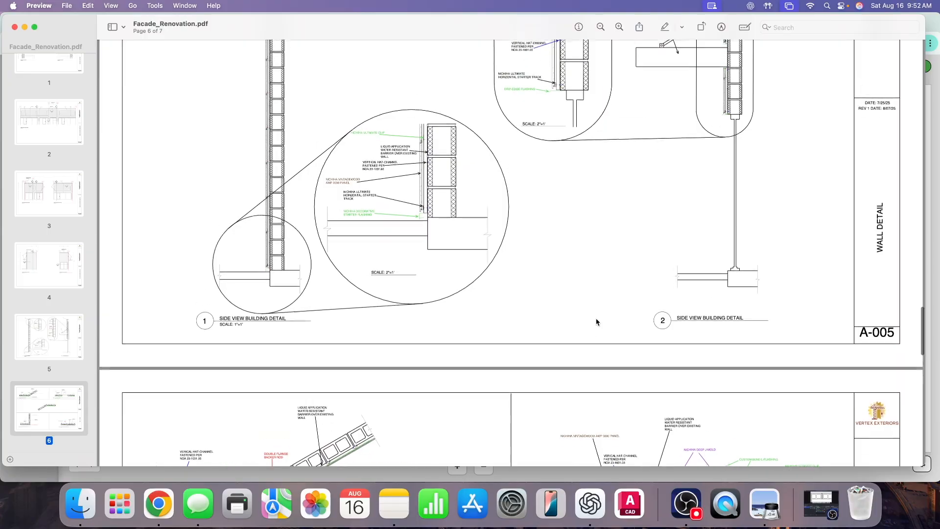
pyautogui.scroll(20, 597, 322)
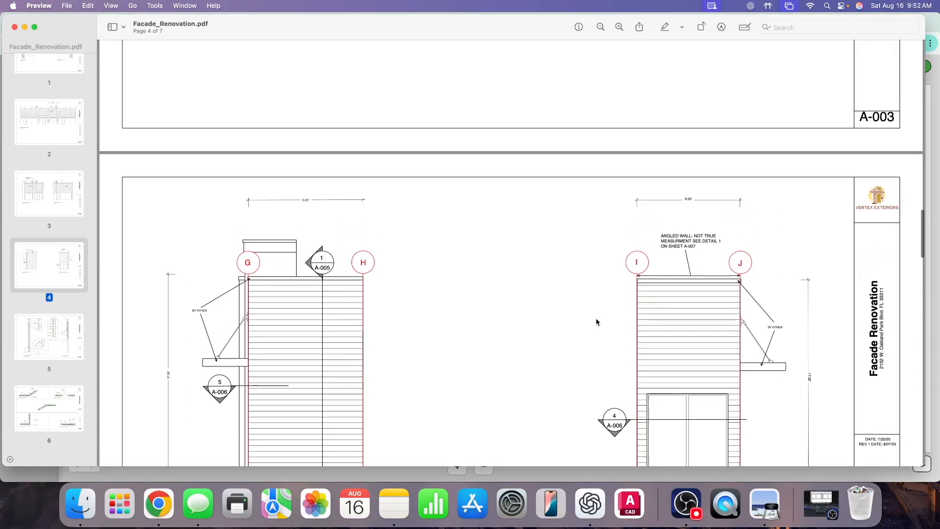
pyautogui.scroll(-6, 596, 321)
pyautogui.scroll(20, 596, 321)
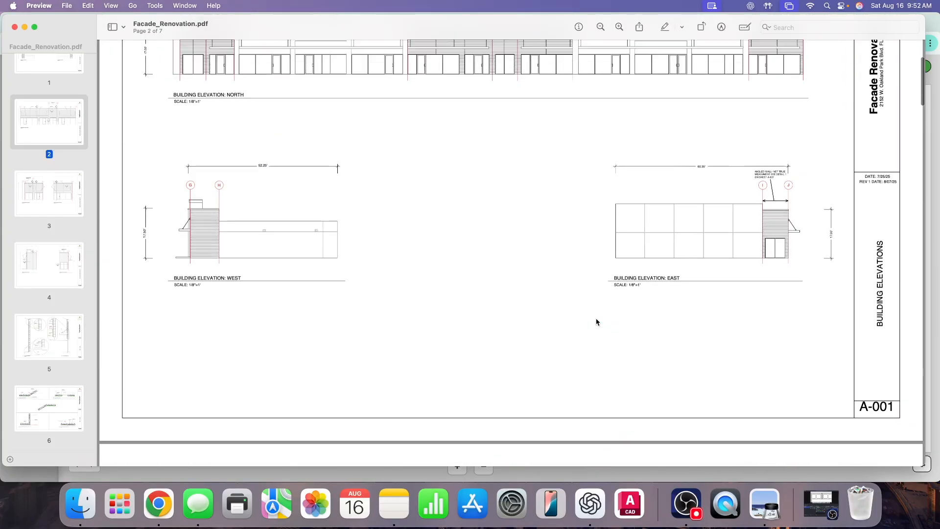
pyautogui.scroll(-20, 573, 332)
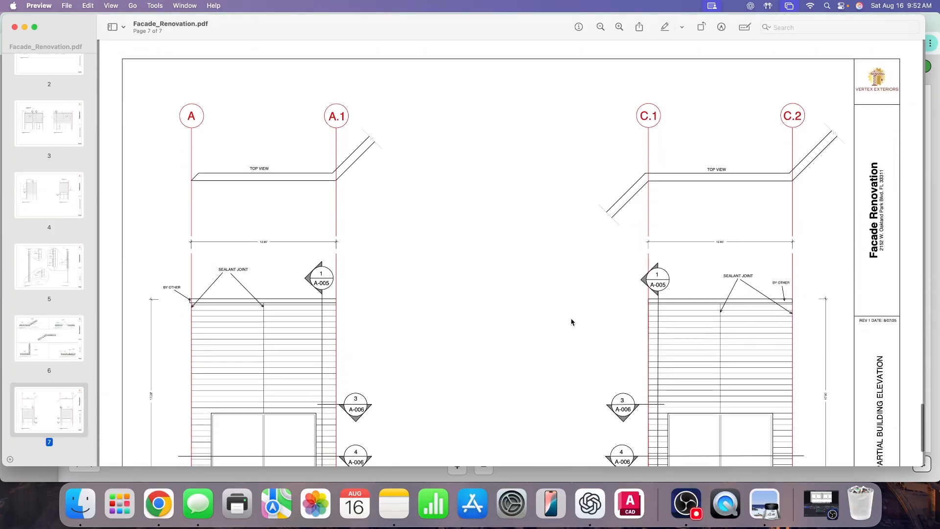
# Examine the corner detail on sheet A-006 and the preceding sheets back to A-001, including the A-005 wall details, ending on A-006
pyautogui.scroll(10, 572, 321)
pyautogui.scroll(6, 572, 322)
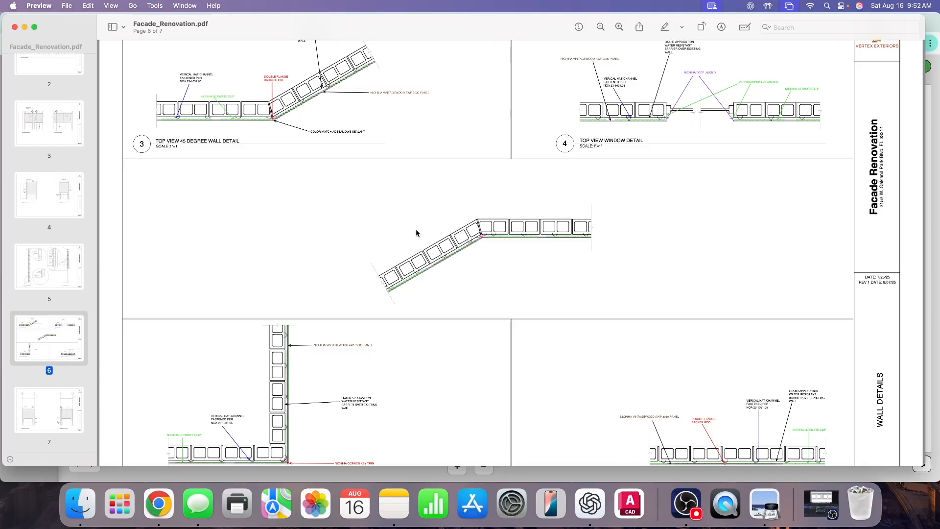
pyautogui.scroll(5, 416, 233)
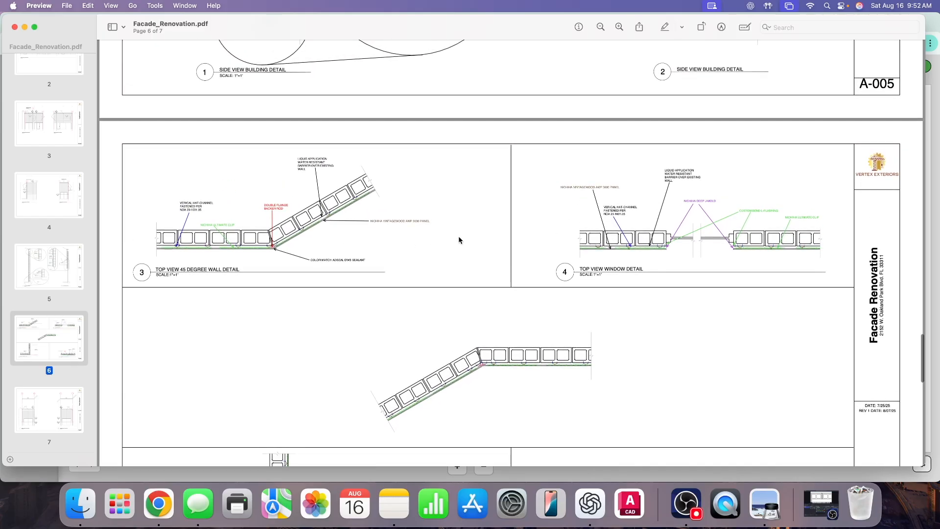
pyautogui.scroll(5, 460, 241)
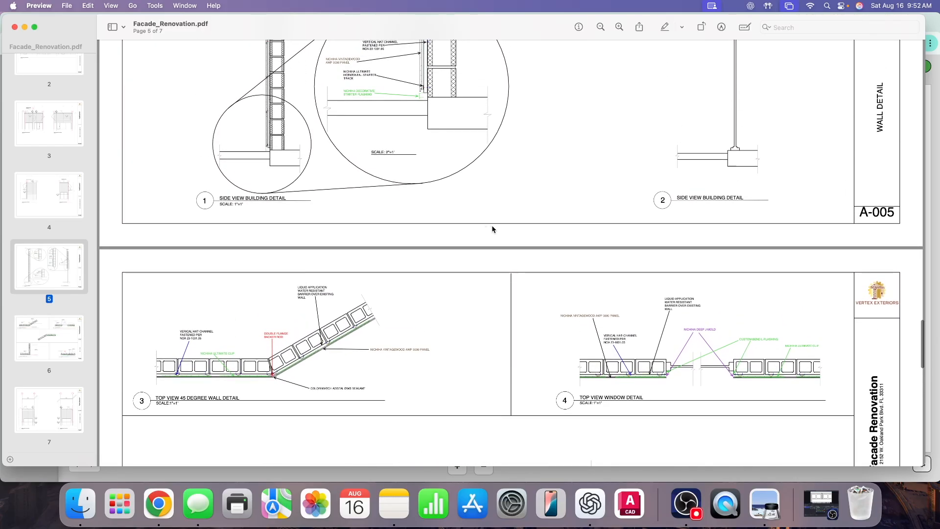
pyautogui.scroll(20, 493, 229)
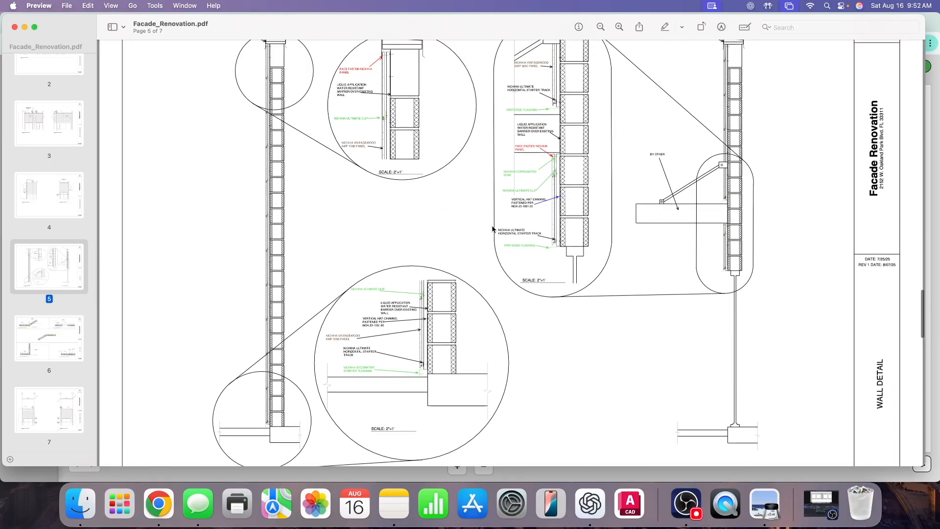
pyautogui.scroll(20, 492, 229)
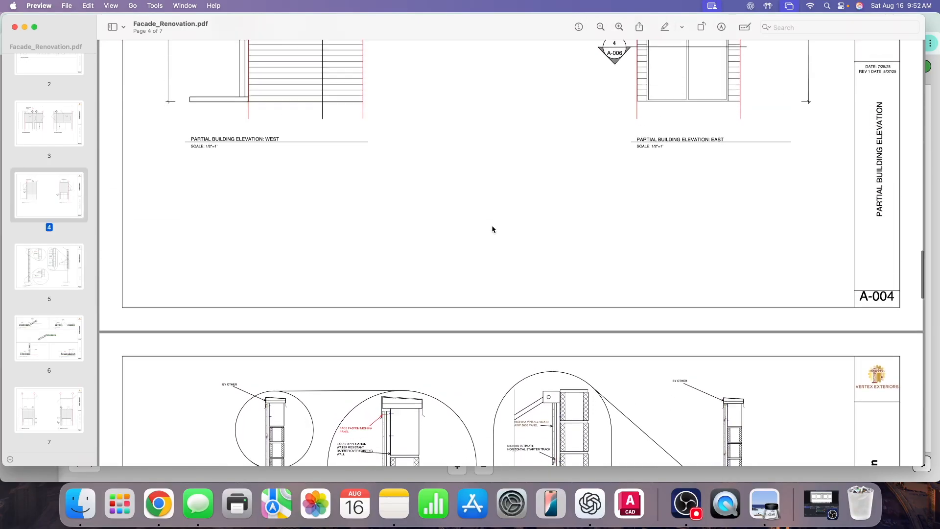
pyautogui.scroll(20, 492, 229)
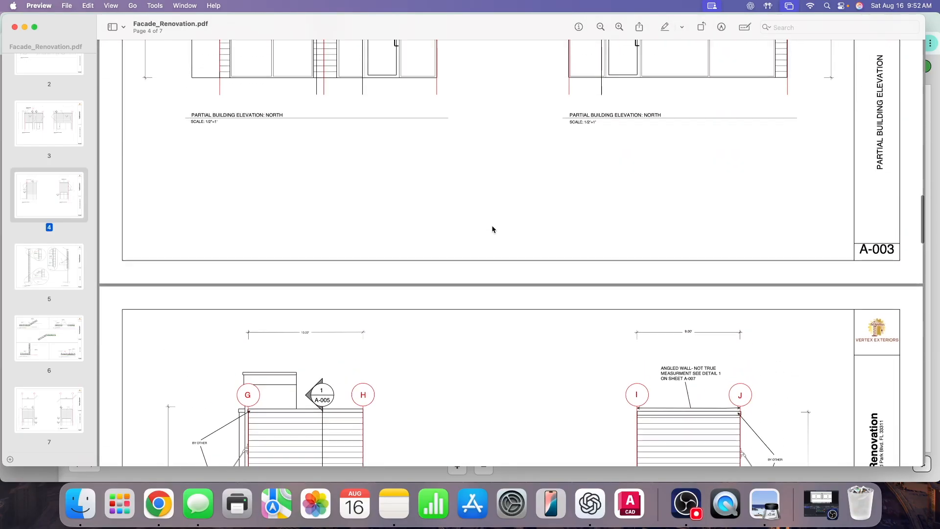
pyautogui.scroll(20, 492, 229)
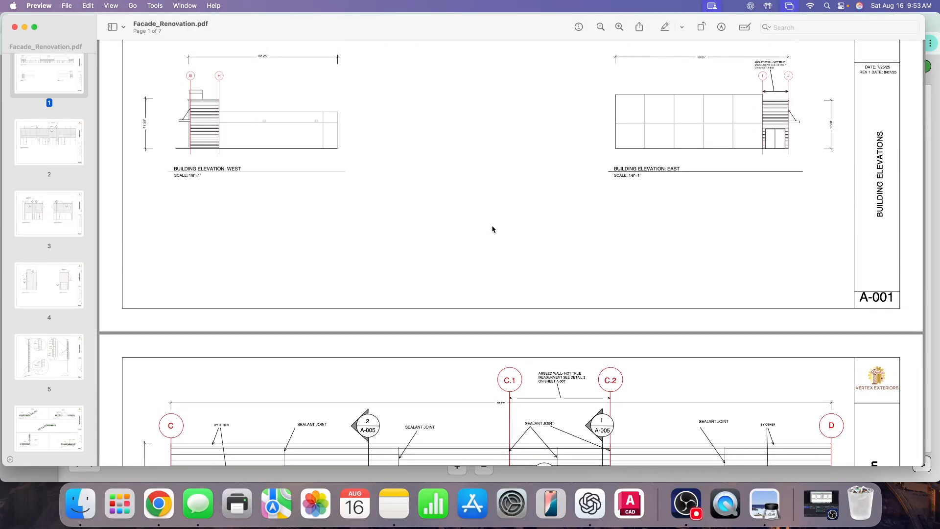
pyautogui.scroll(-20, 493, 229)
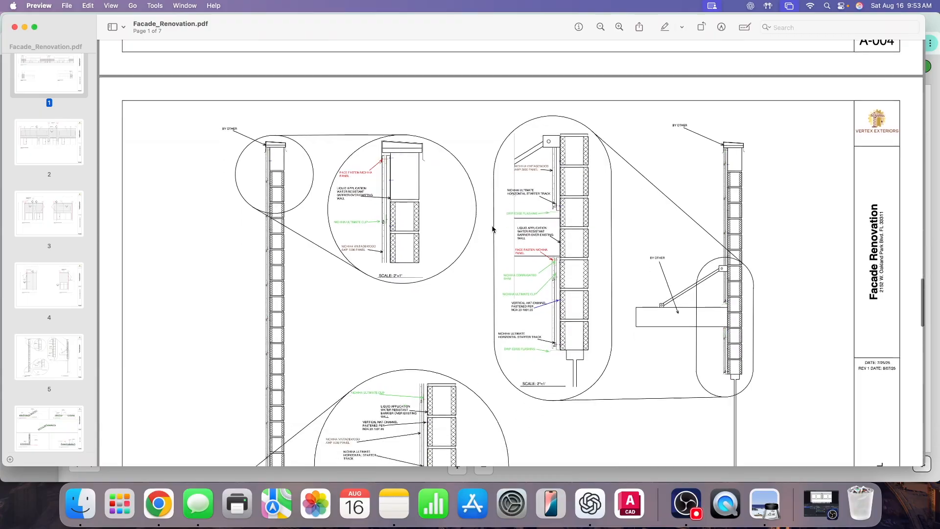
pyautogui.scroll(-3, 492, 229)
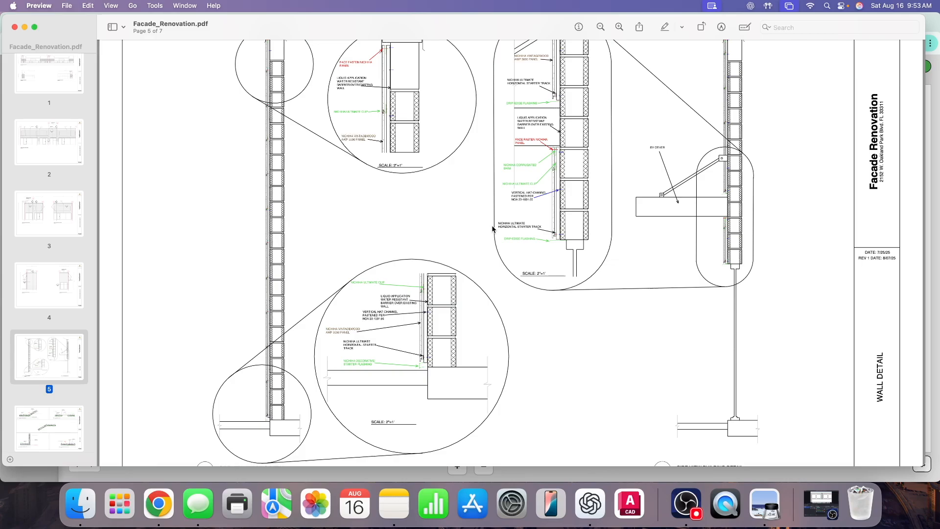
pyautogui.scroll(-15, 492, 229)
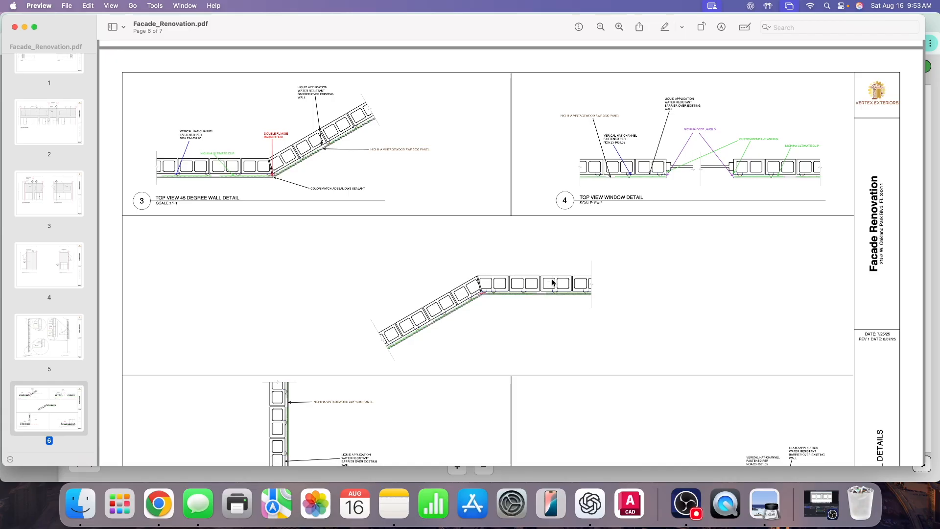
pyautogui.click(823, 498)
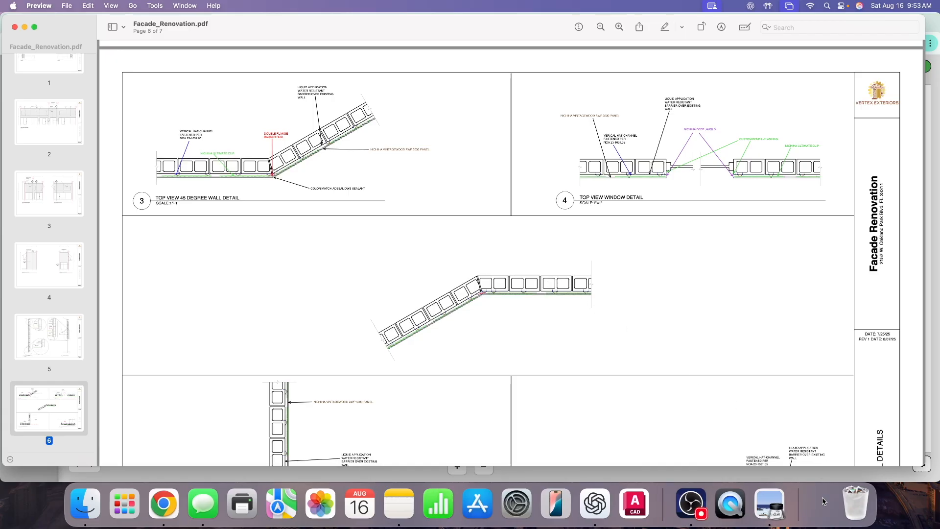